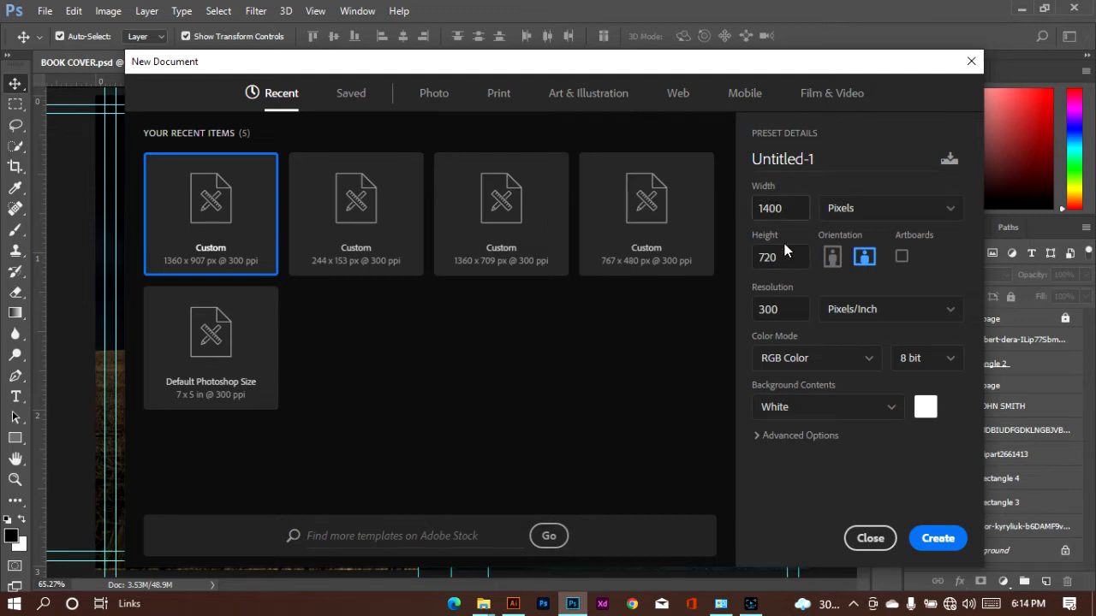
Create a landscape RGB document of 1400 x 720 pixels at 300 pixels/inch with a white background
click(873, 219)
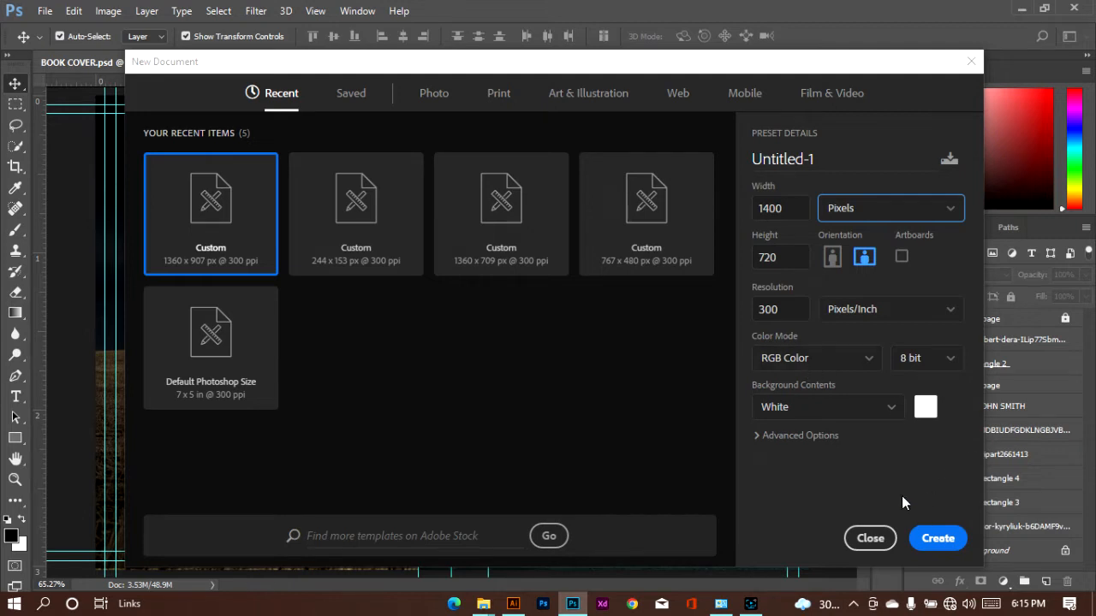
click(926, 533)
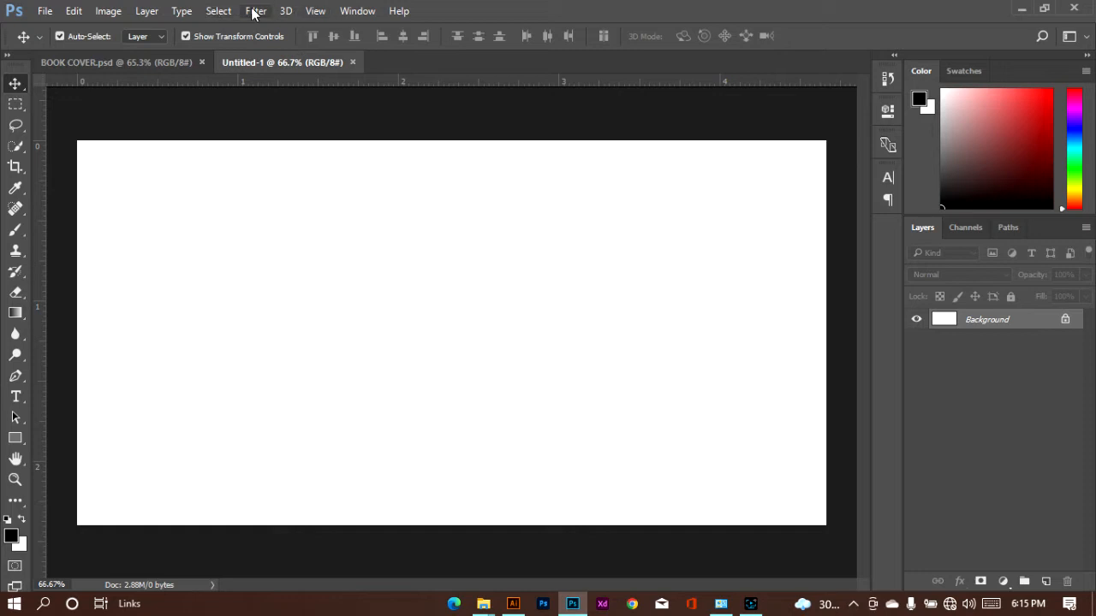
Add a new guide layout with only 0.06 in margins on all sides, with columns and rows disabled
click(315, 11)
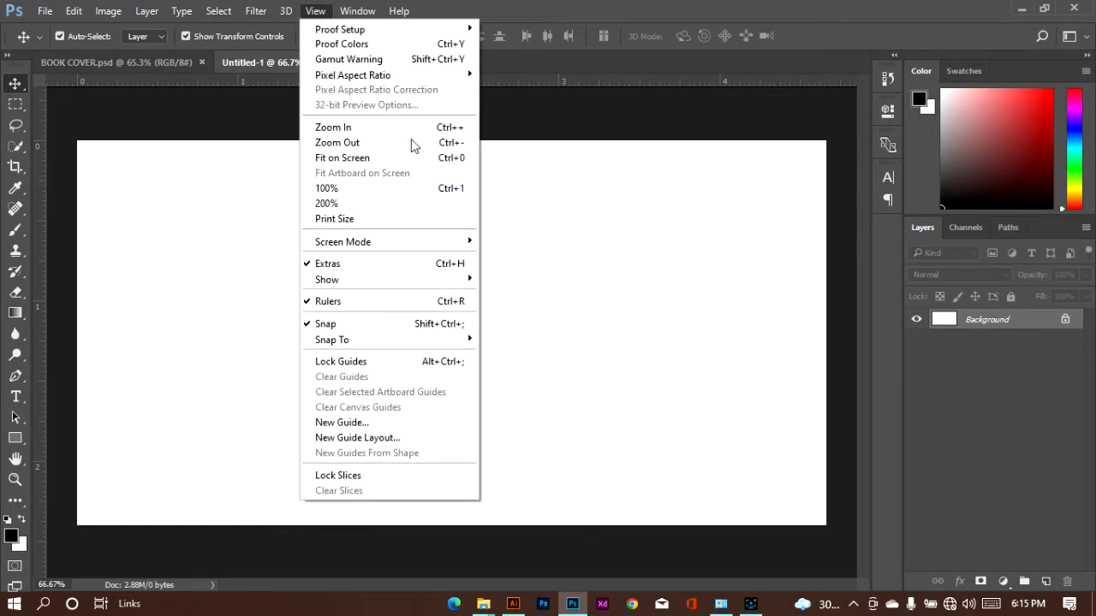
click(422, 437)
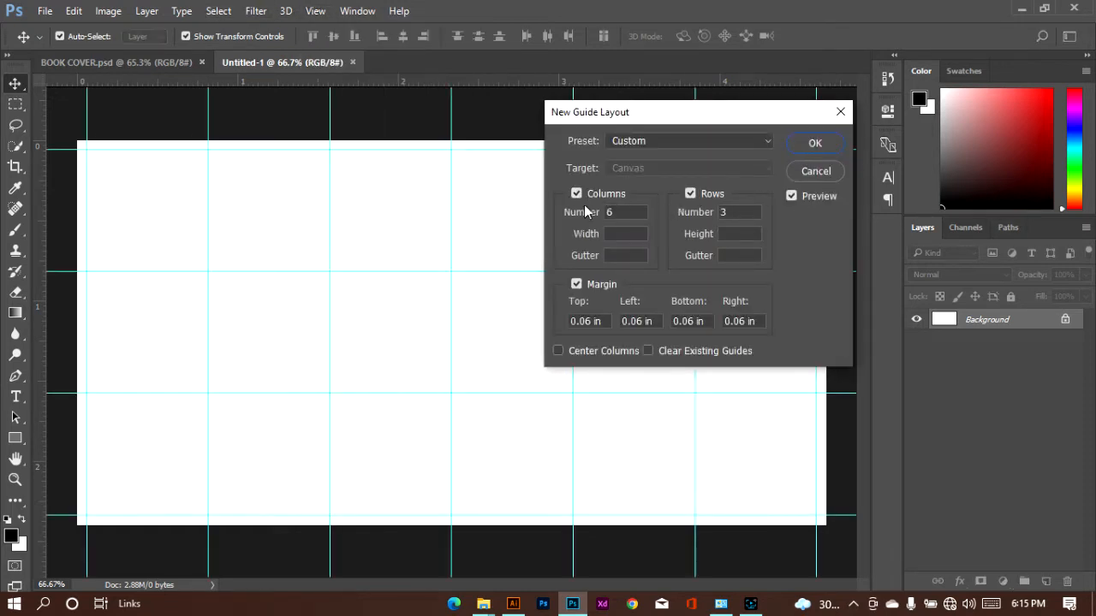
click(576, 195)
click(690, 196)
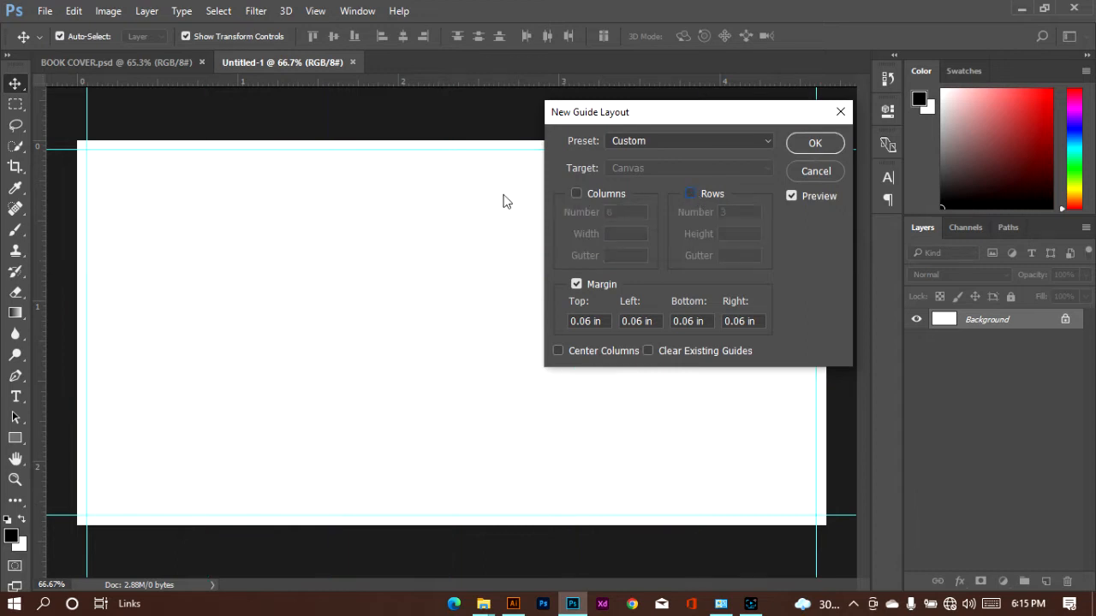
click(812, 144)
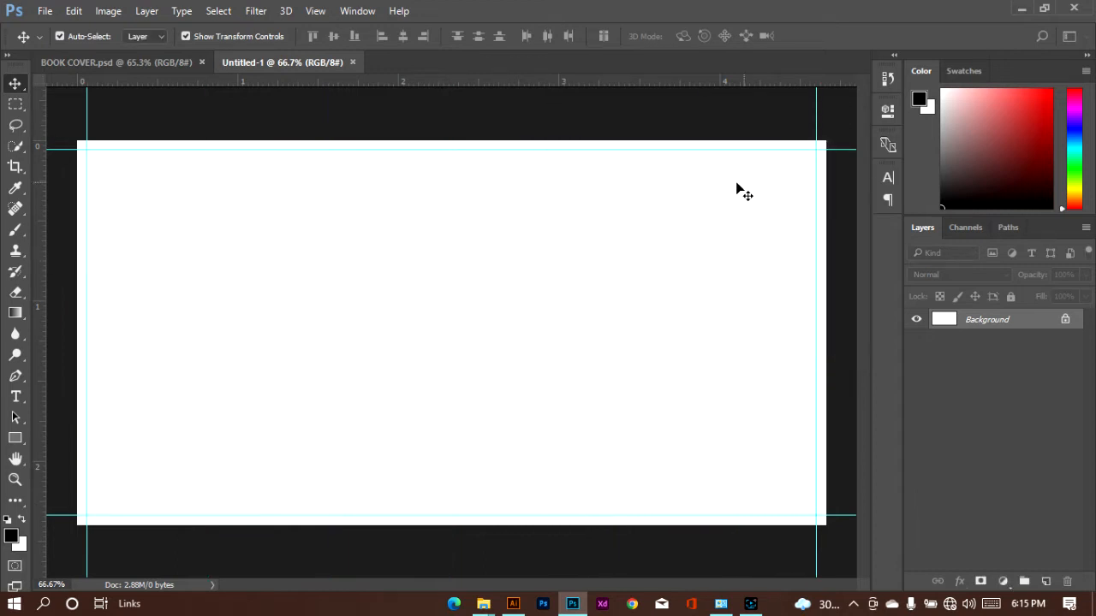
Draw a black rectangle of about 1420 x 735 px covering the whole canvas and lock its layer
click(15, 439)
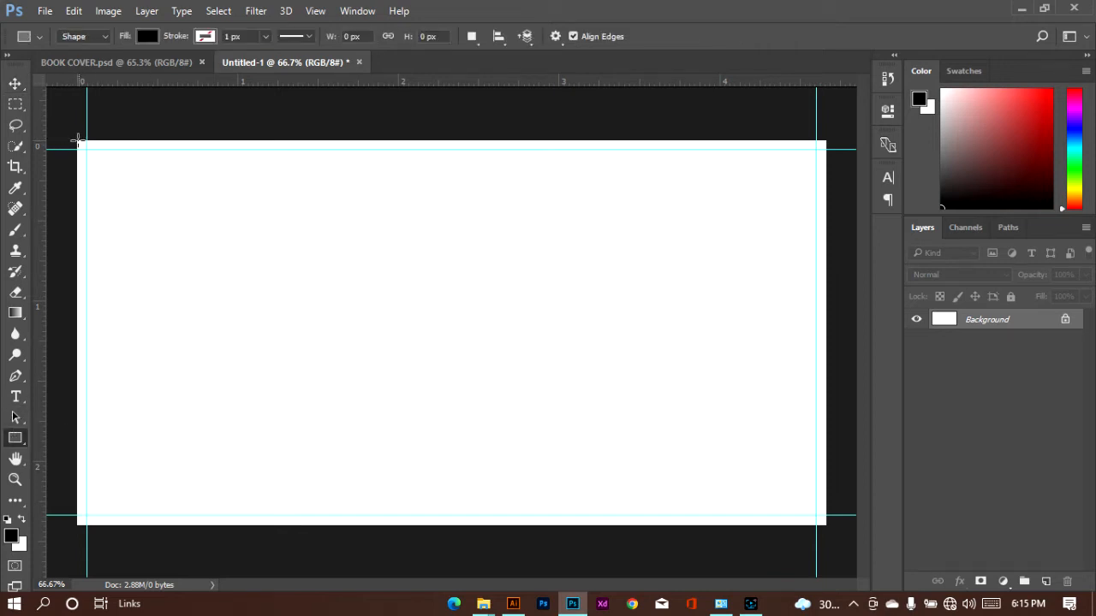
drag(79, 142, 838, 531)
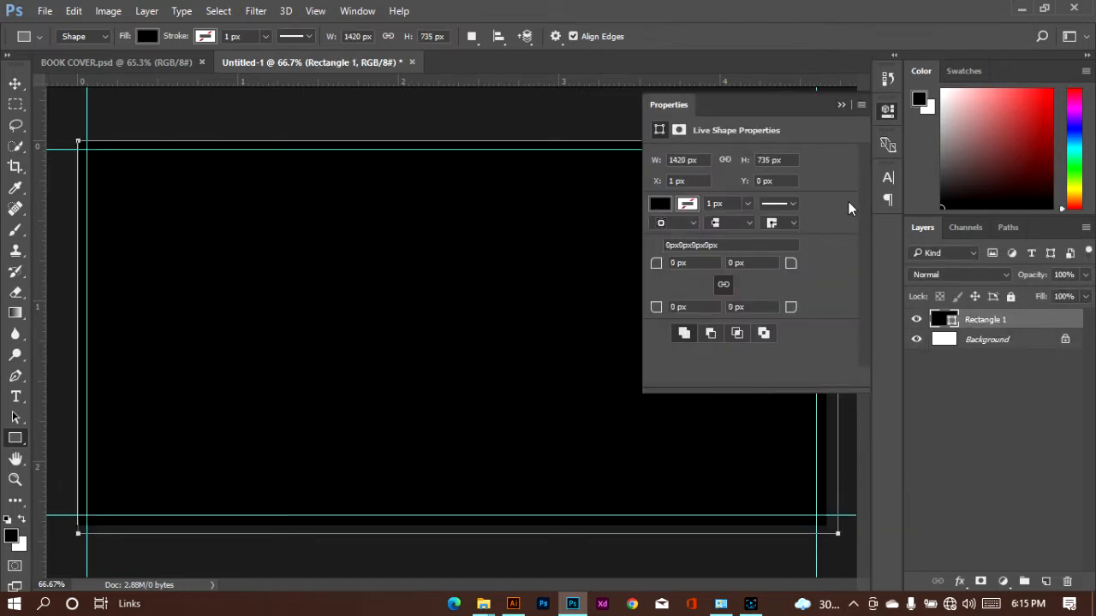
click(850, 105)
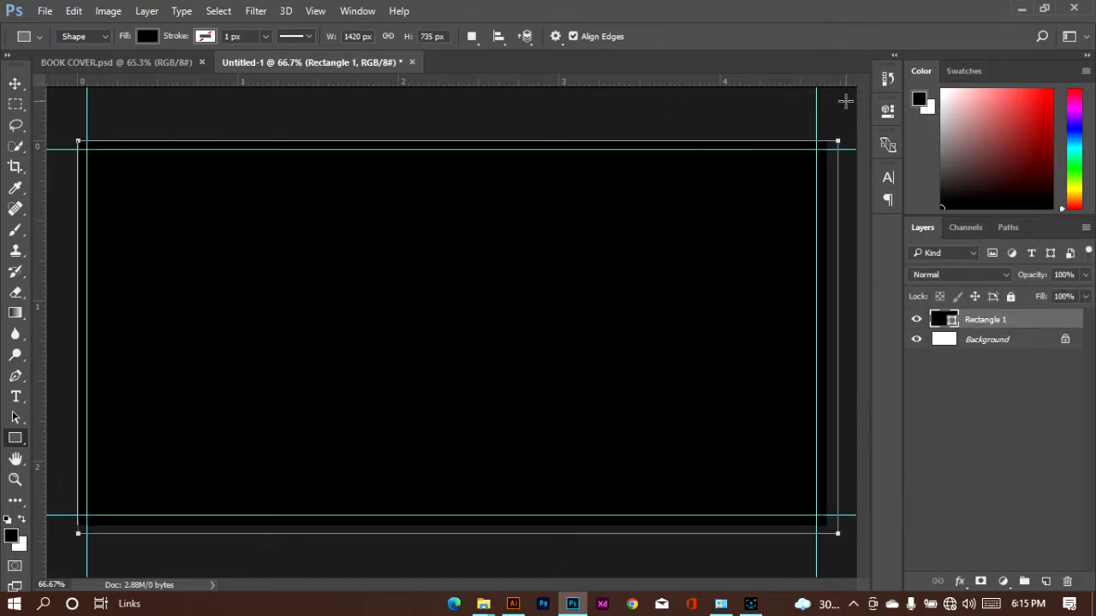
key(v)
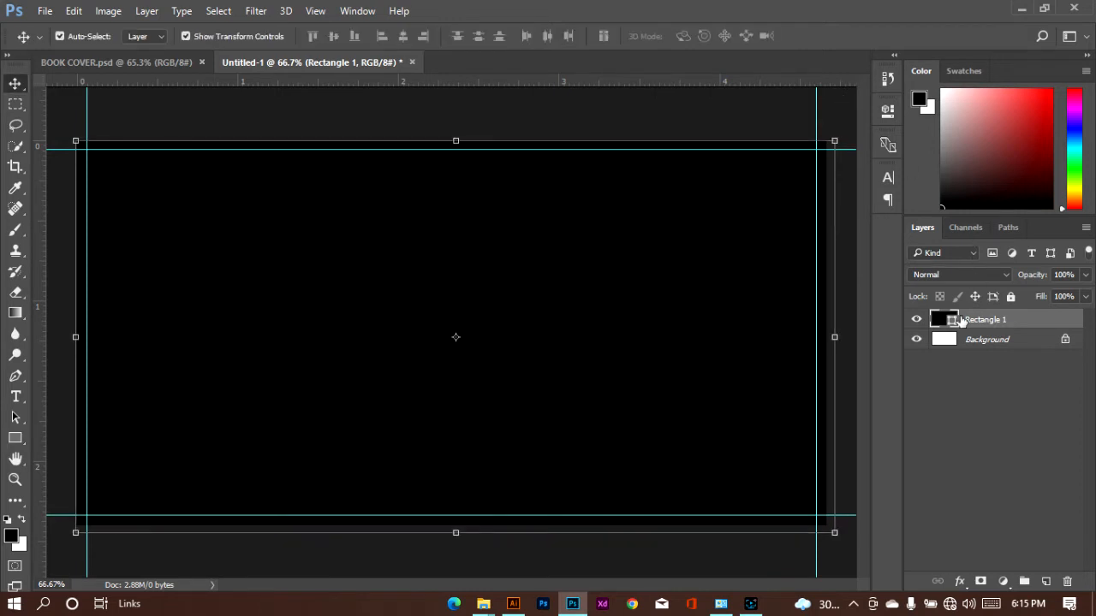
click(1011, 297)
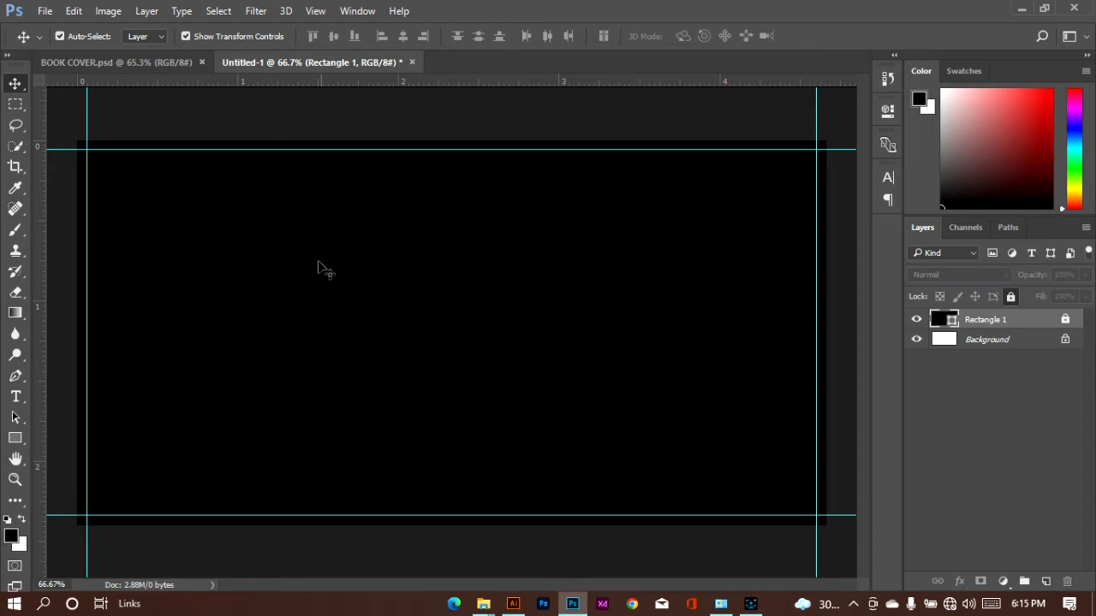
click(342, 305)
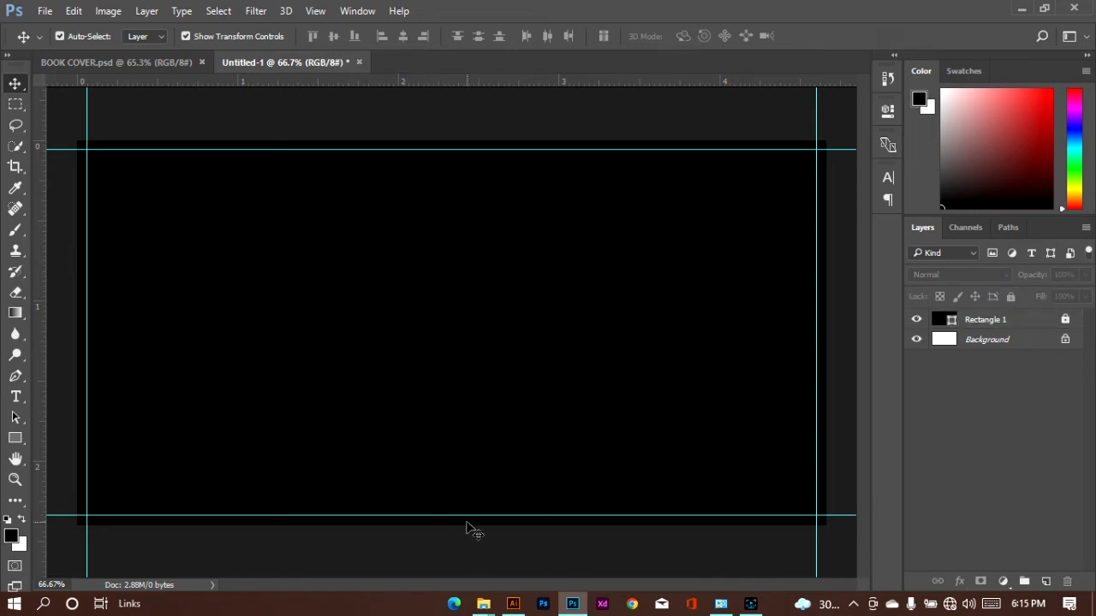
Add the text "THIS SEASON" in the upper-left area of the canvas
click(16, 396)
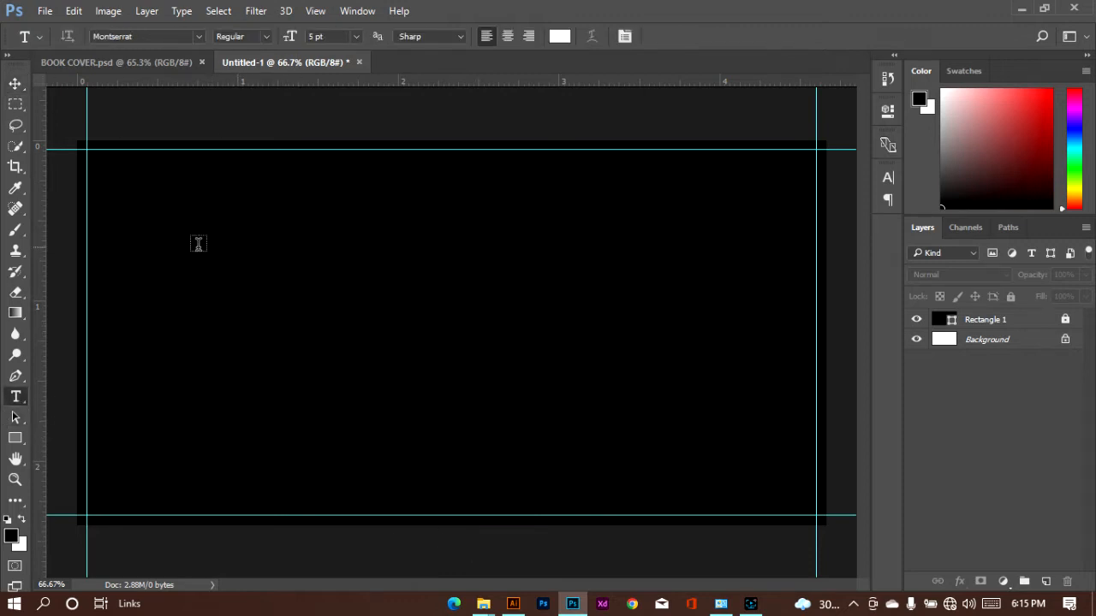
click(138, 236)
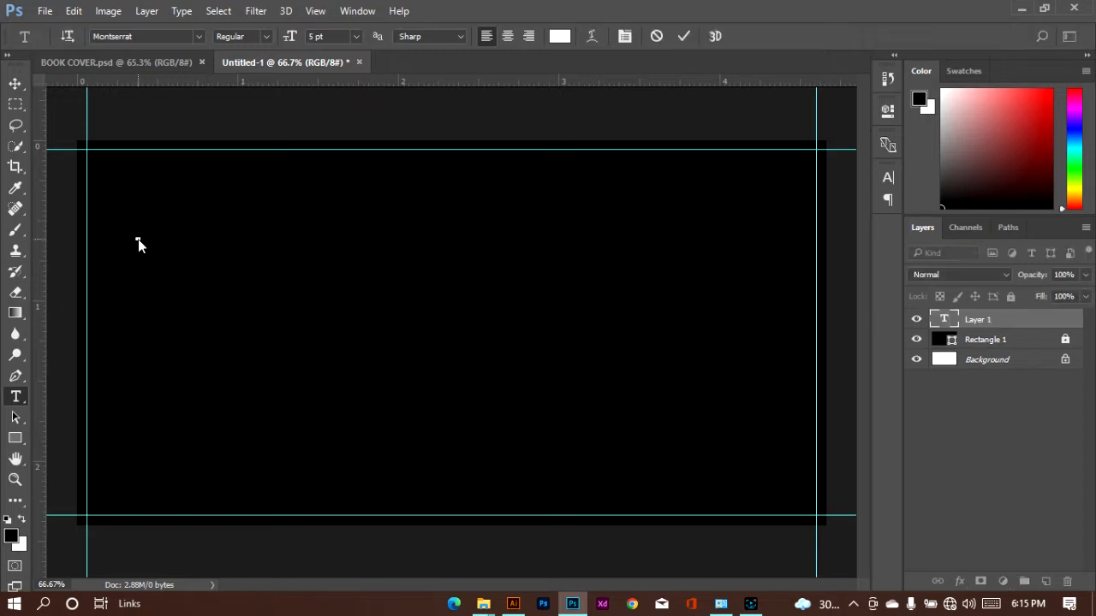
text(THIS SEASON)
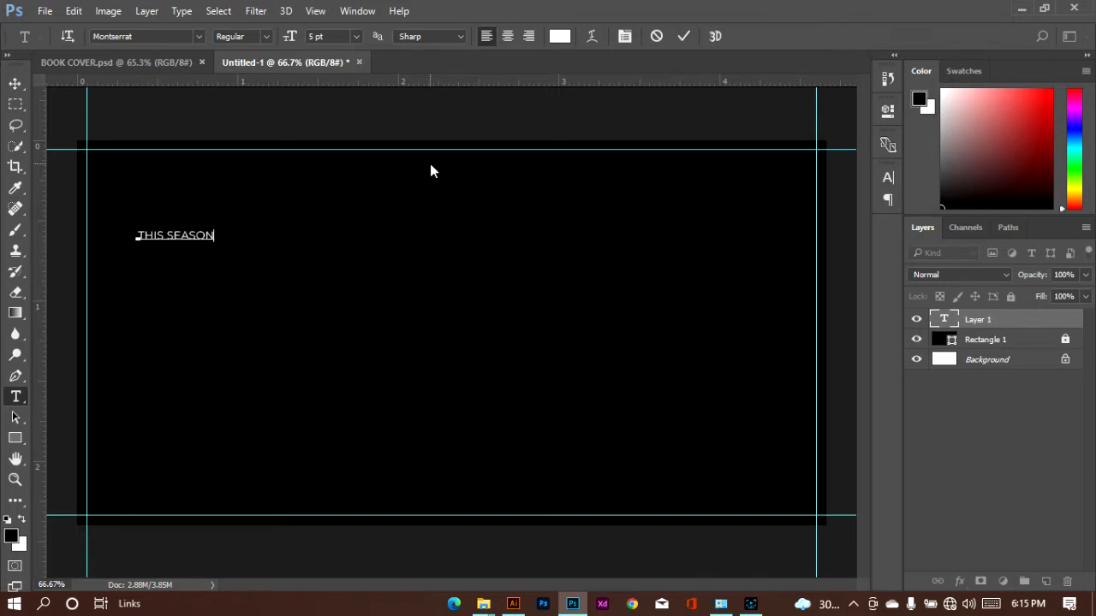
Set the "THIS SEASON" text to 8 pt and commit it
key(ctrl+a)
click(356, 36)
click(349, 96)
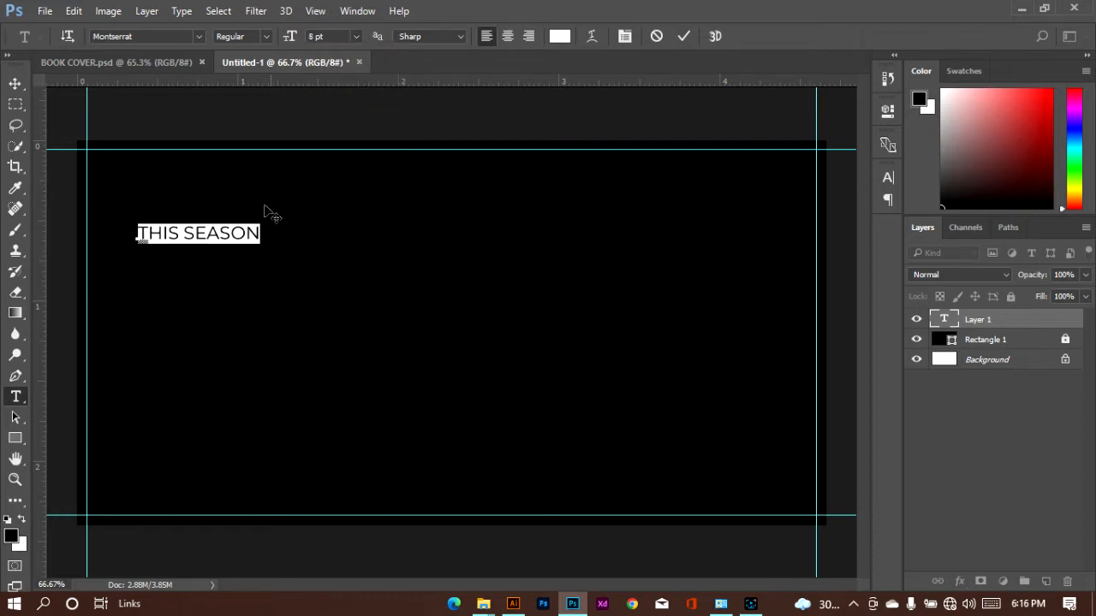
click(684, 36)
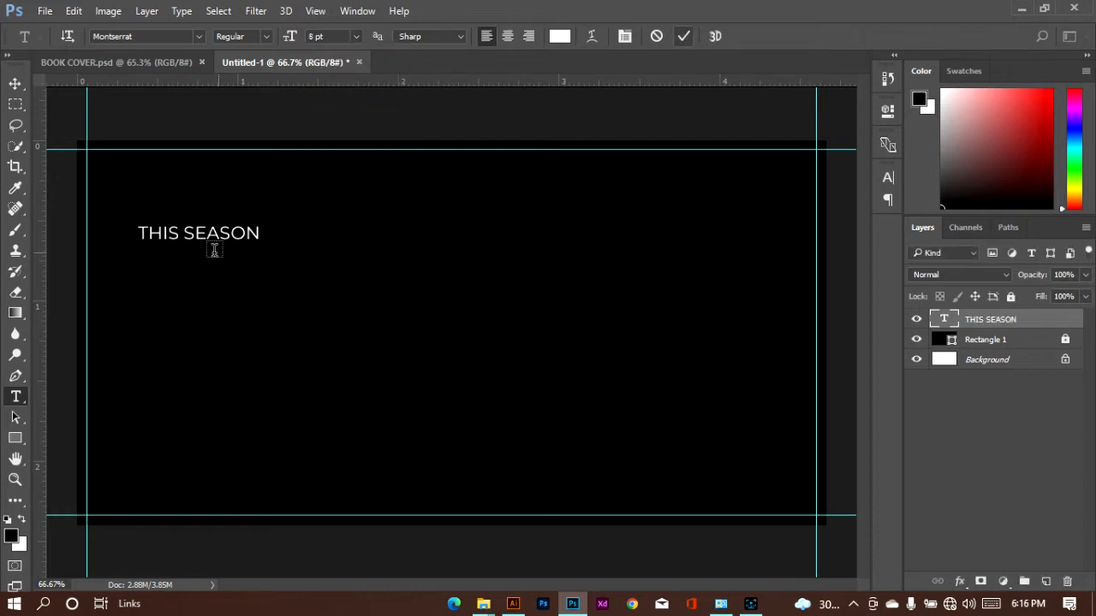
Add a separate text "SPECIAL OFFER!" on two lines just below "THIS SEASON"
click(149, 279)
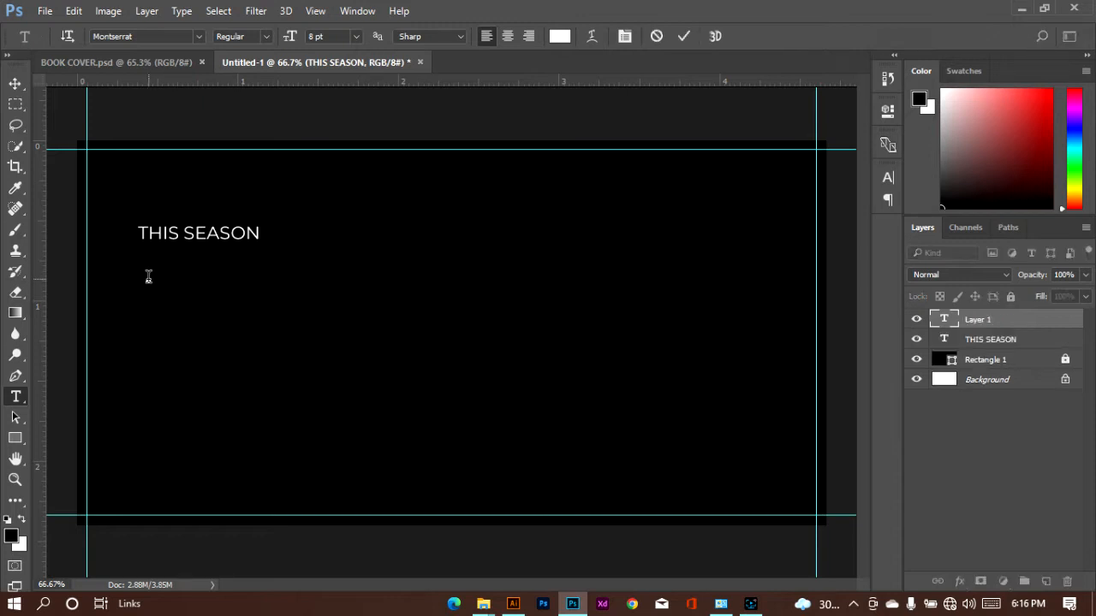
text(SPECIAL )
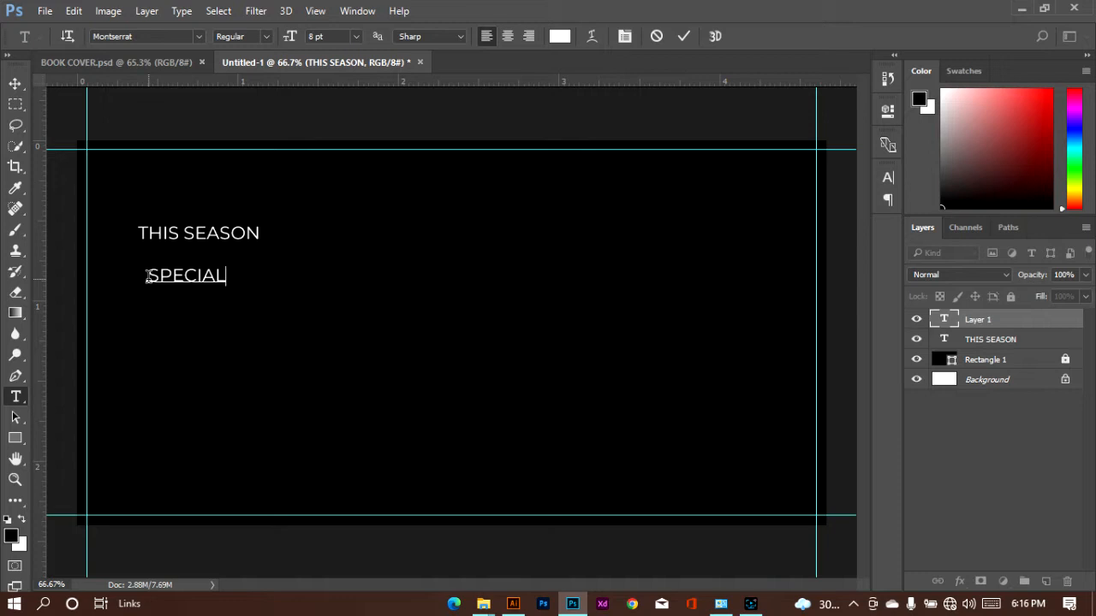
text(OFFER!)
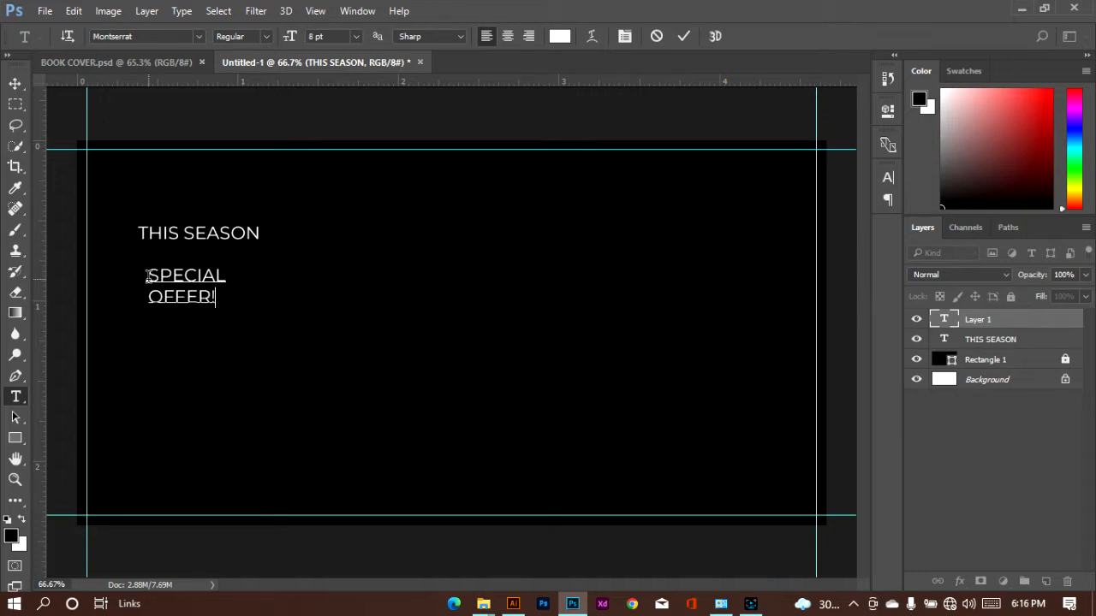
key(ctrl)
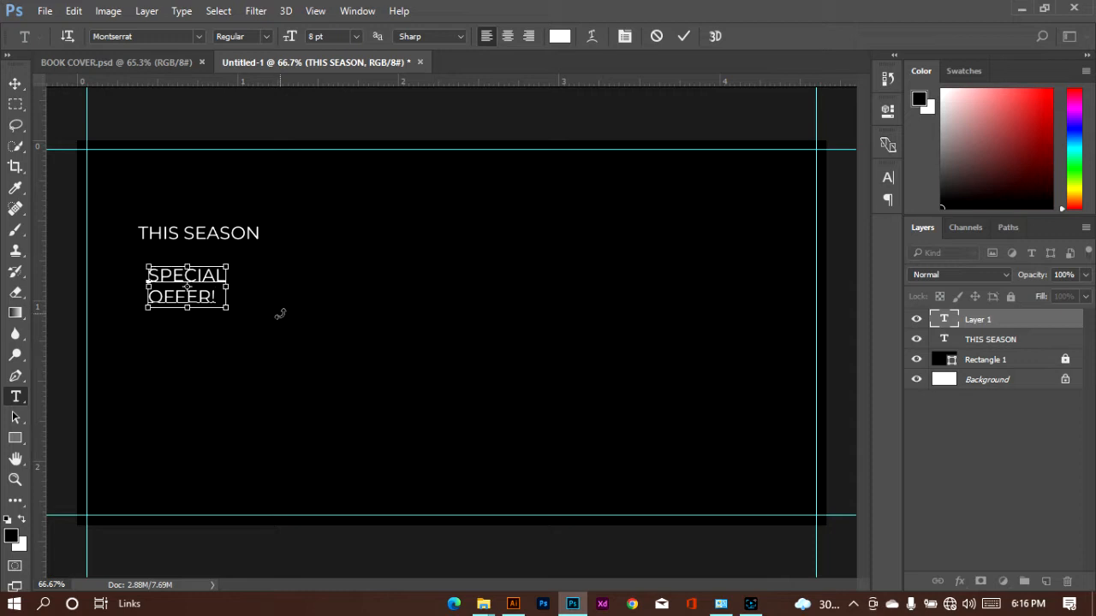
Format the "SPECIAL OFFER!" text as Bold at 21 pt and commit it
key(ctrl+a)
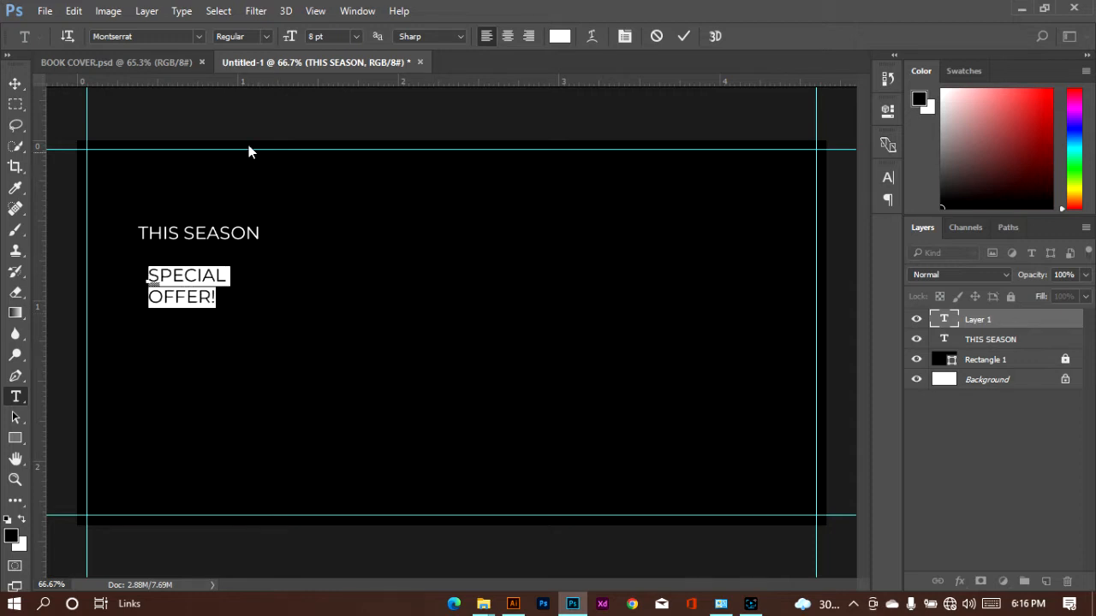
click(266, 37)
click(257, 207)
click(354, 36)
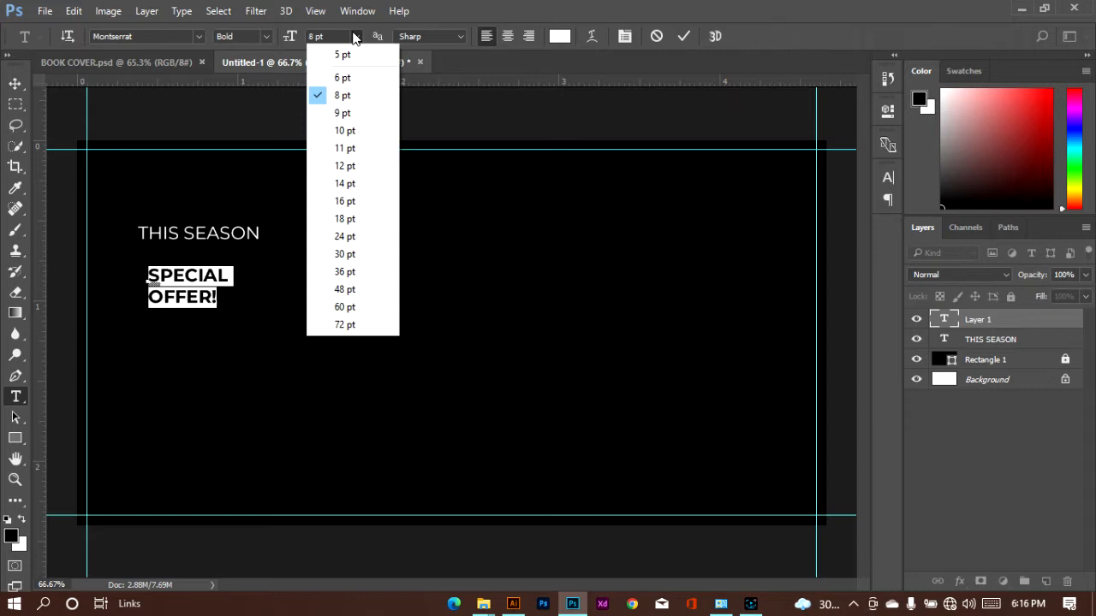
click(347, 220)
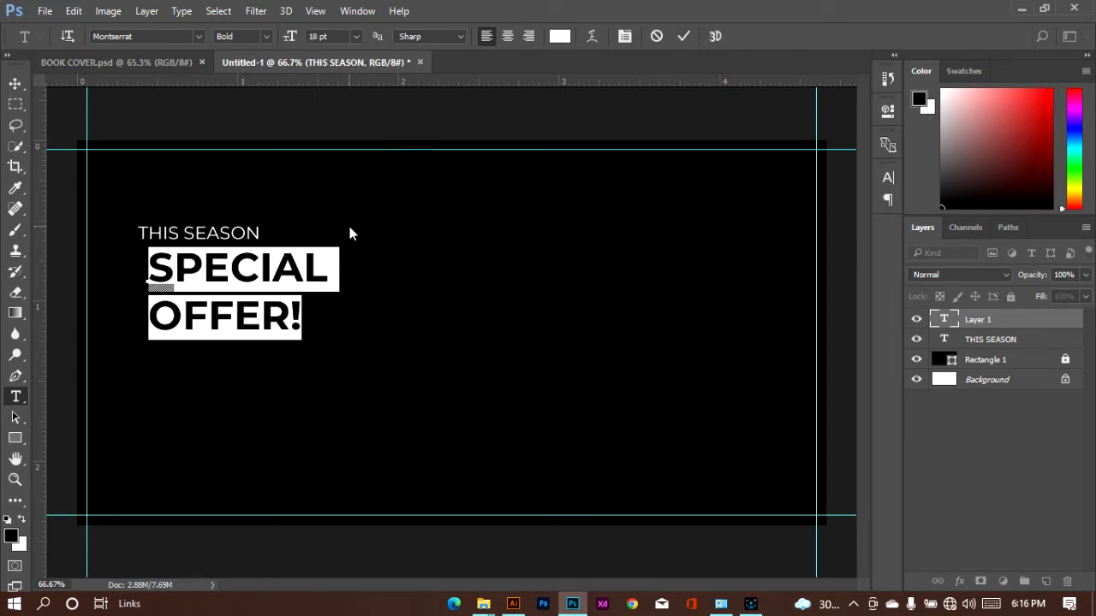
click(356, 37)
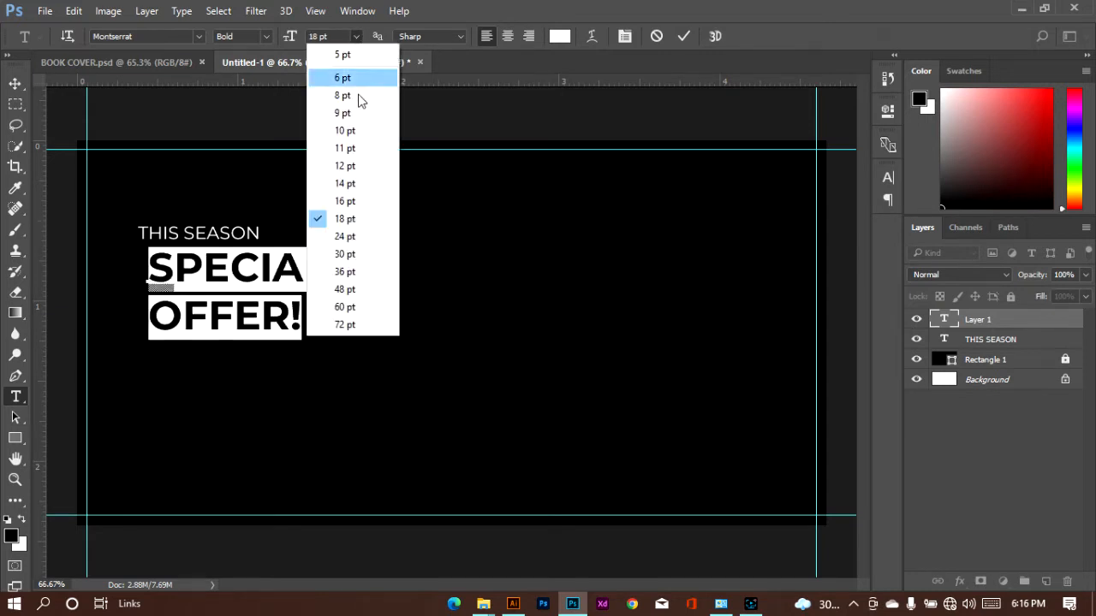
click(317, 37)
key(Up)
key(Up)
key(Up)
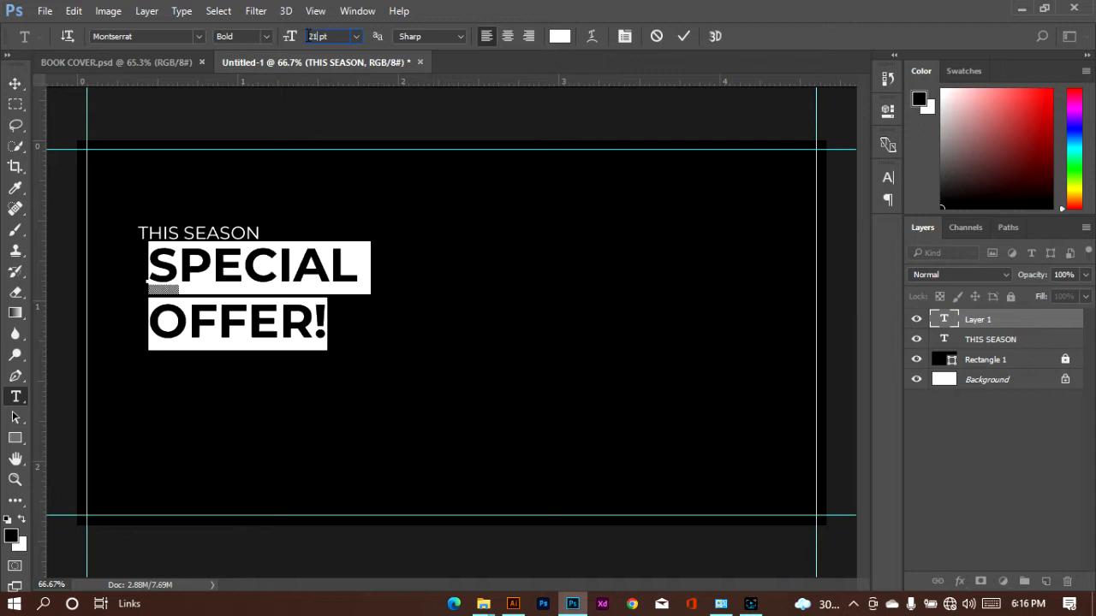
click(230, 387)
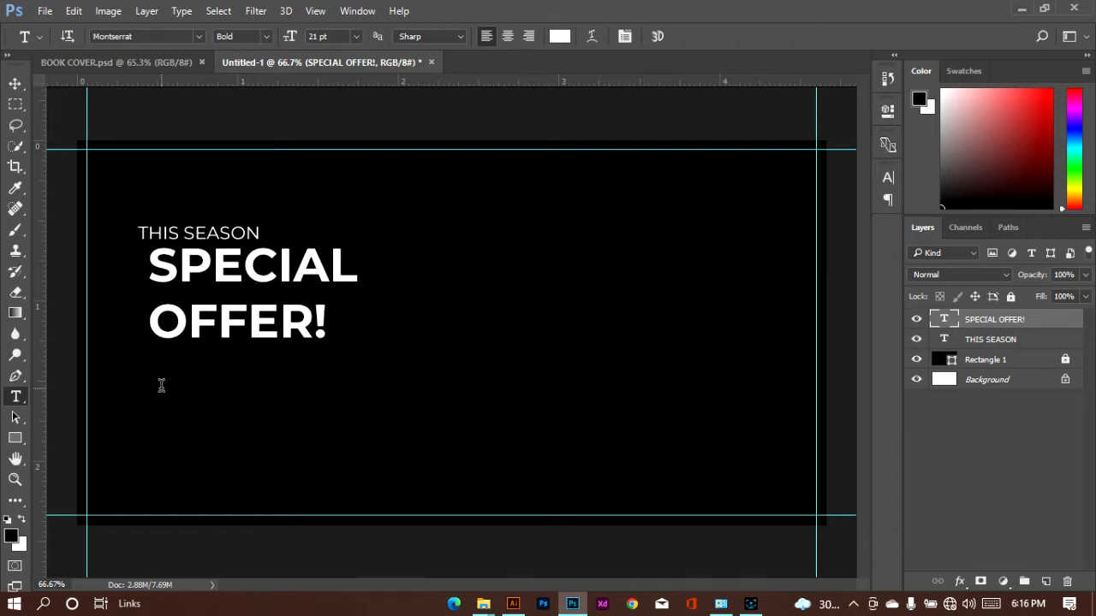
Add a separate text line "SALE UP TO 95%" below "SPECIAL OFFER!"
click(161, 390)
text(SALES)
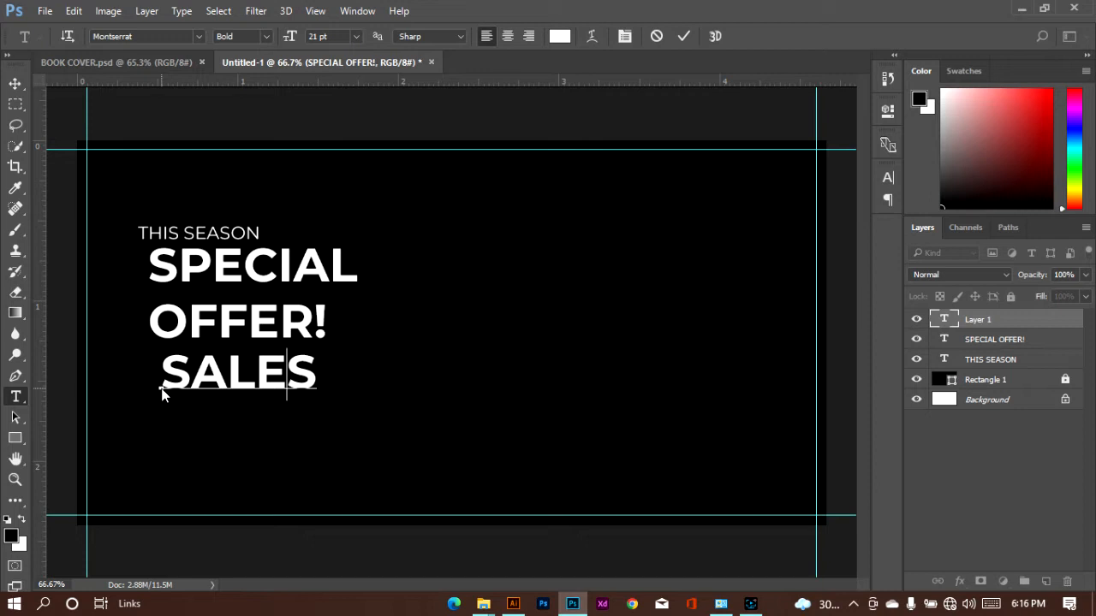
key(BackSpace)
text(UP TO 9)
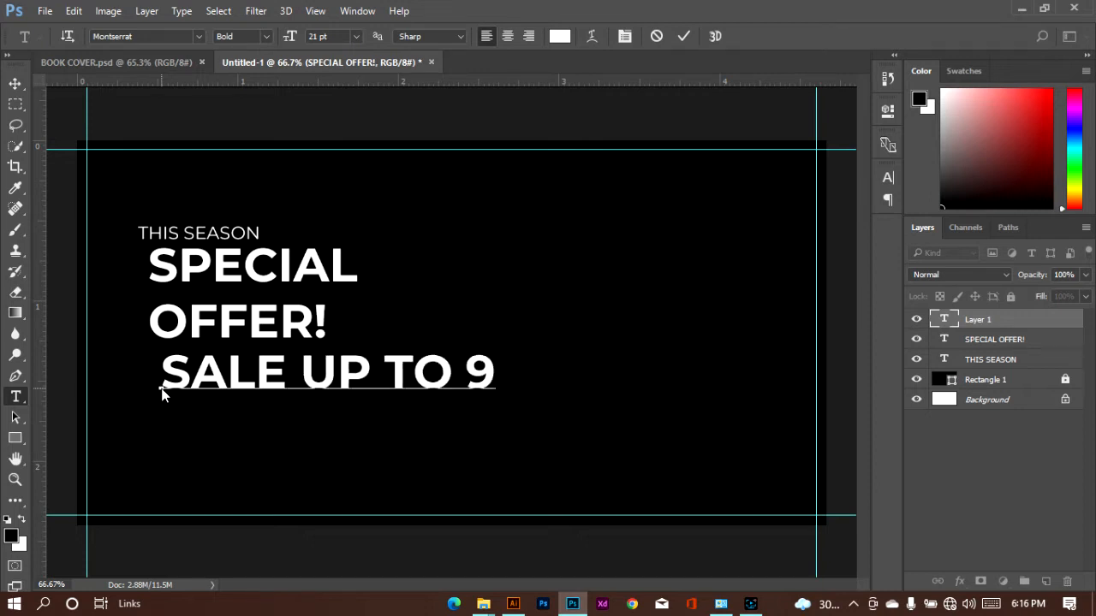
text(5%)
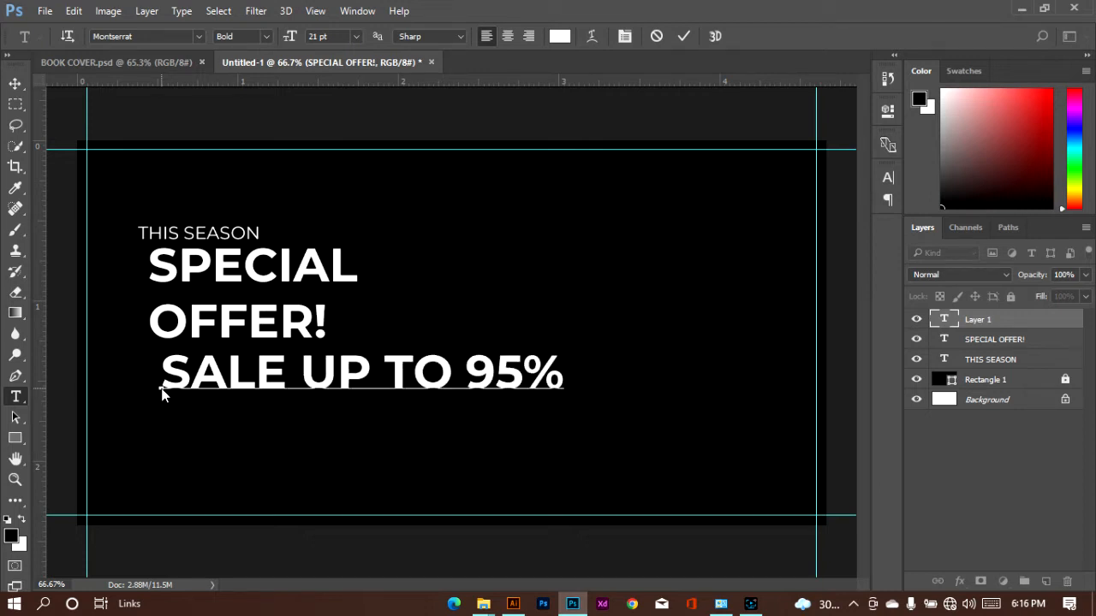
Format the "SALE UP TO 95%" text as Medium at 12 pt, and commit it slightly lower, lined up with the left edge of "THIS SEASON"
key(ctrl+a)
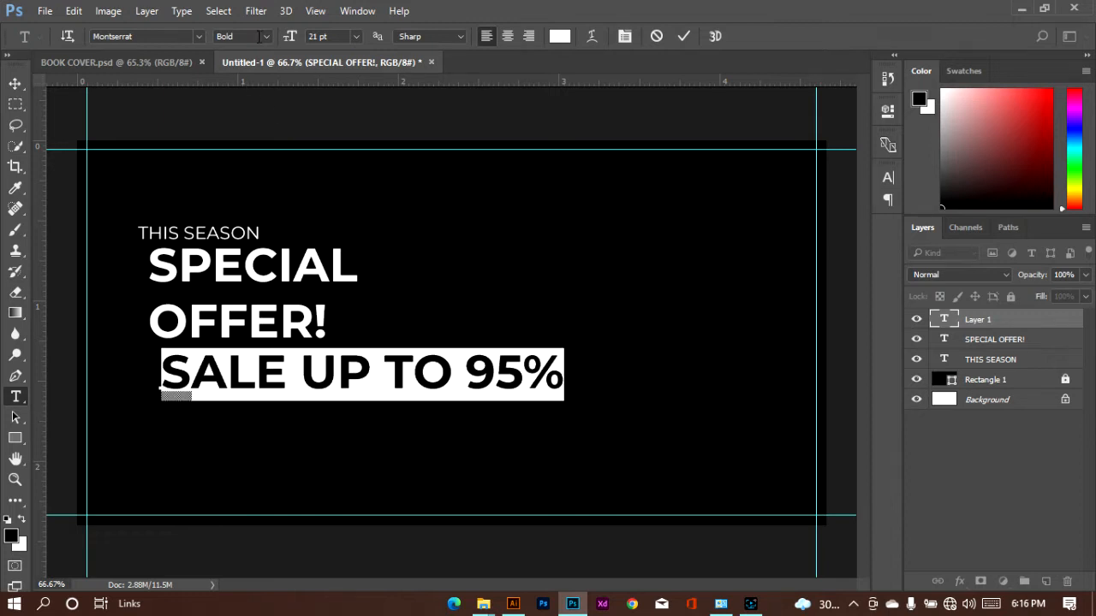
click(265, 37)
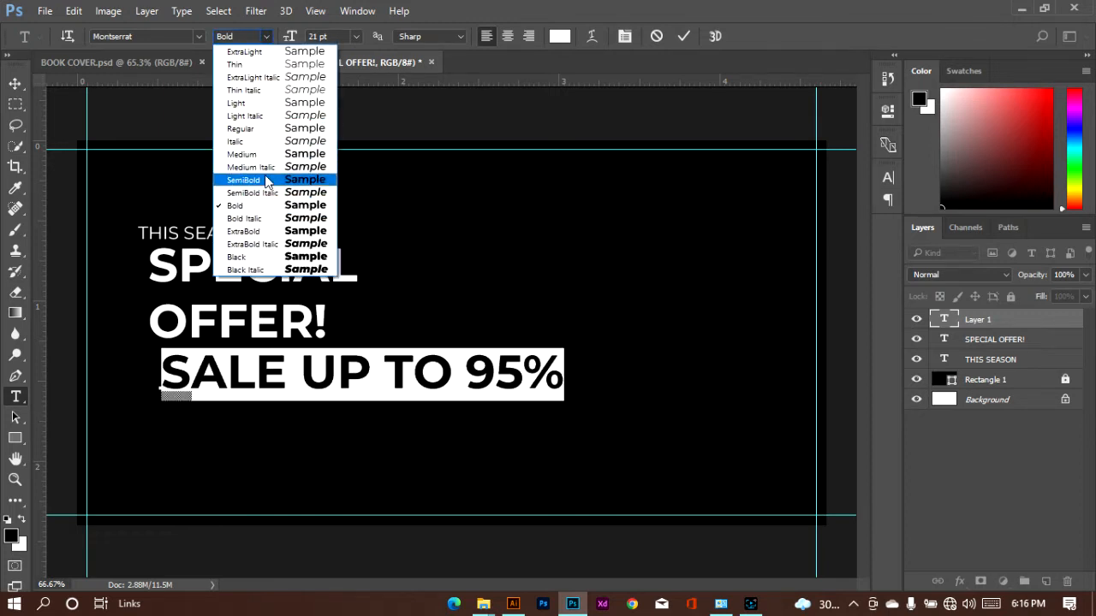
click(264, 175)
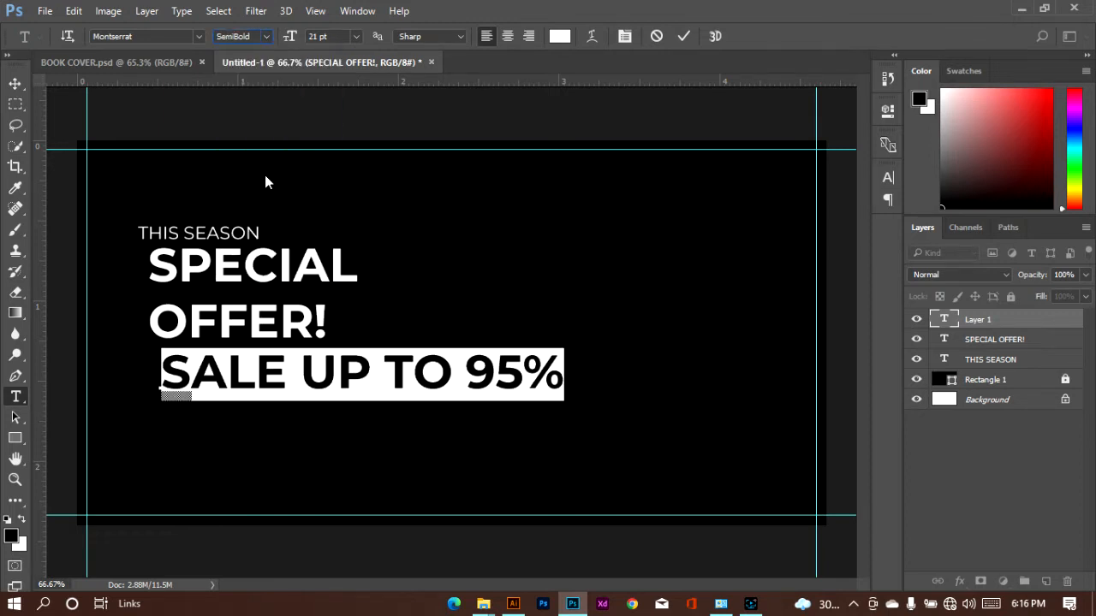
click(356, 36)
click(344, 166)
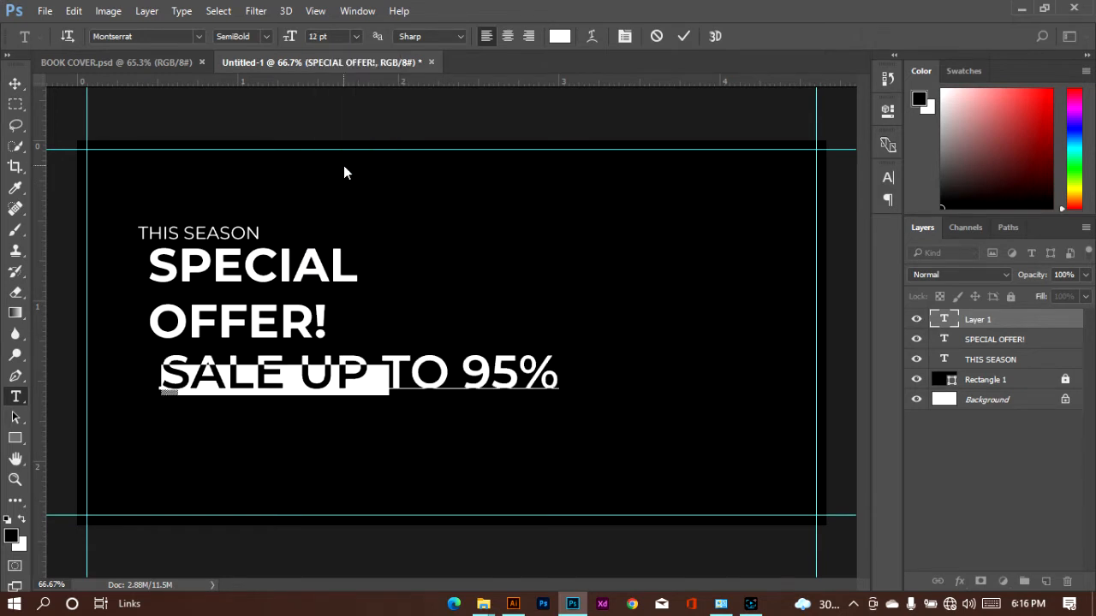
click(264, 36)
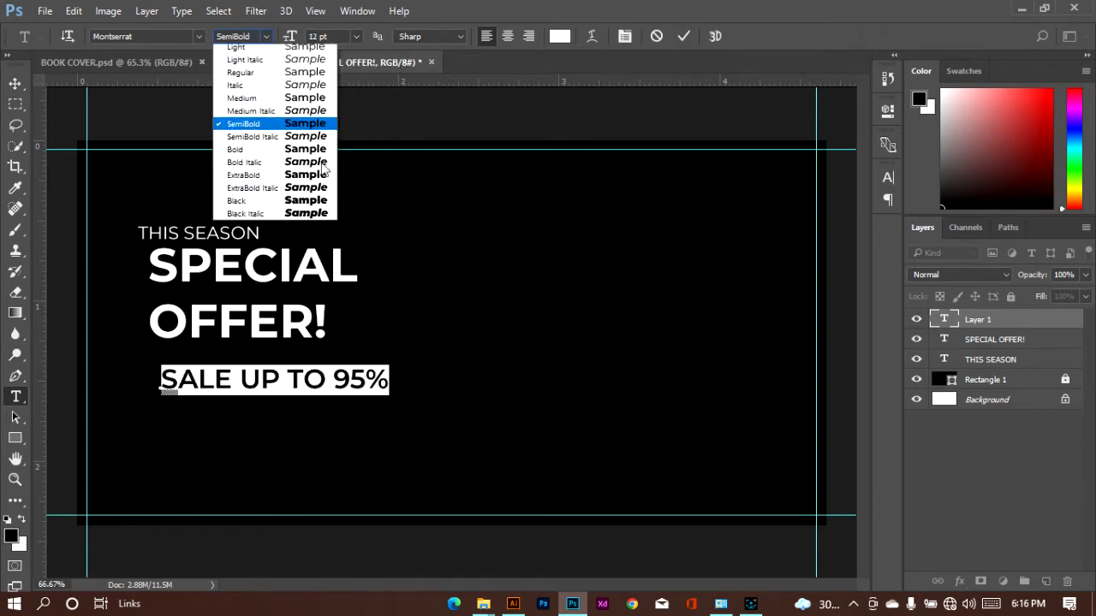
click(236, 158)
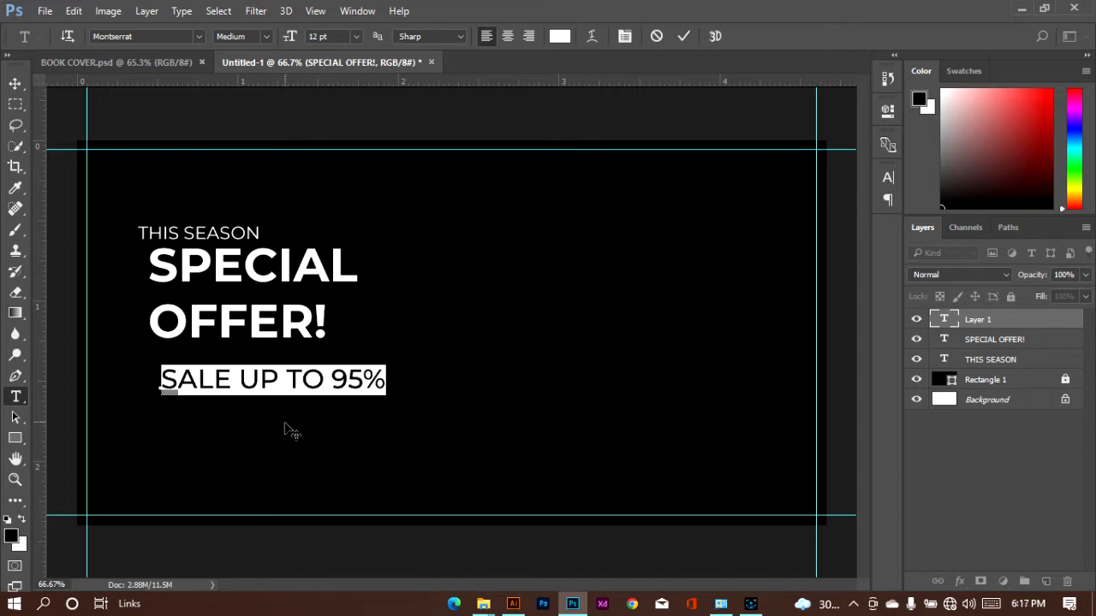
drag(274, 418, 252, 420)
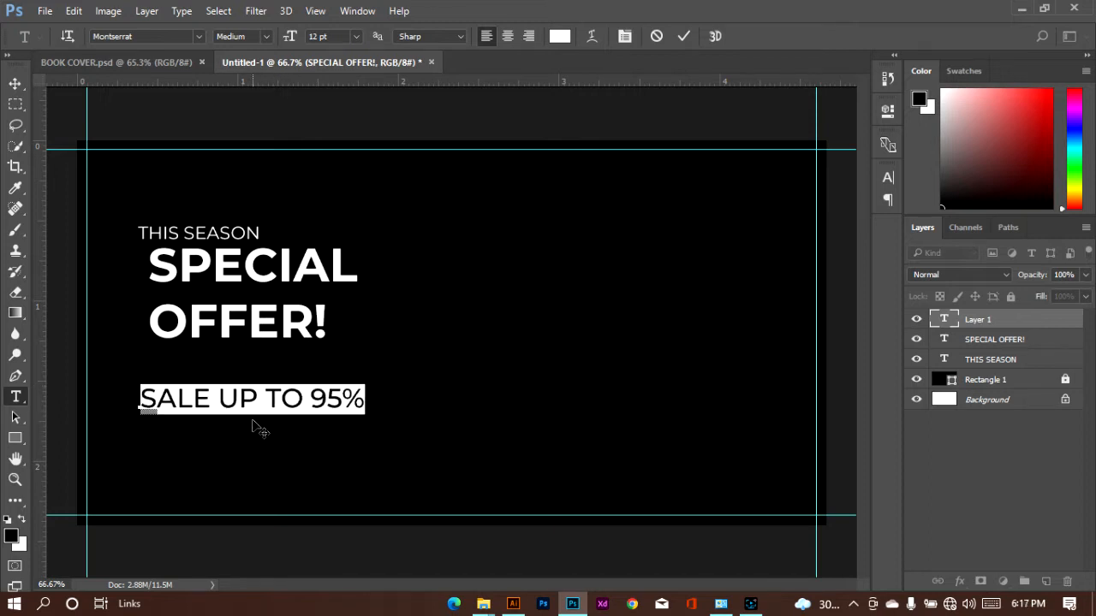
key(ctrl+Return)
Move "SPECIAL OFFER!" down to just above "SALE UP TO 95%", left-aligned with "THIS SEASON", and set its size to 24 pt
click(227, 332)
click(17, 87)
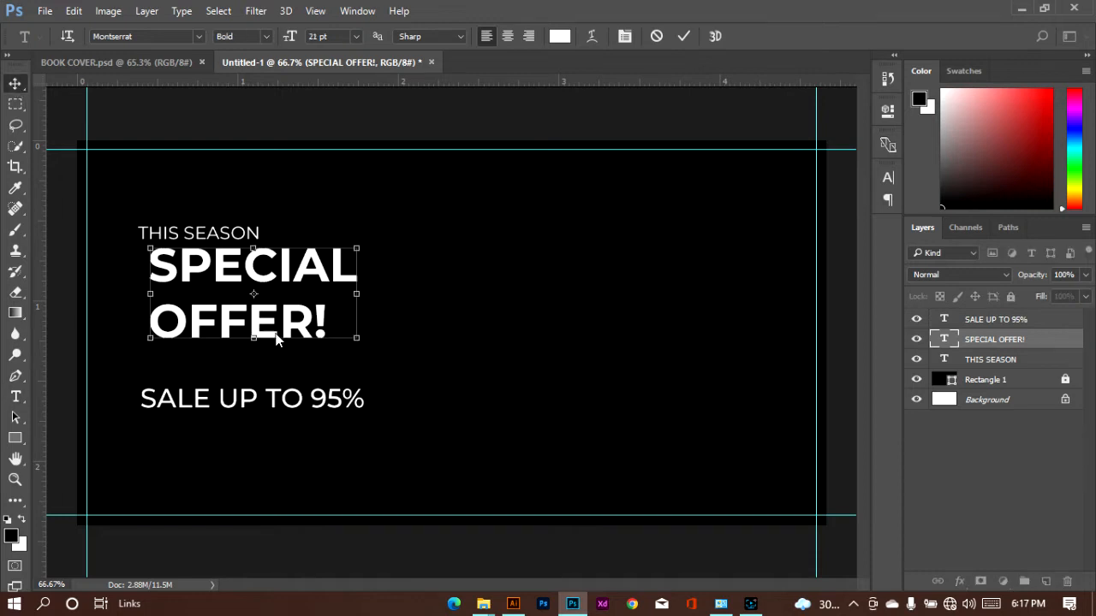
drag(233, 332, 224, 364)
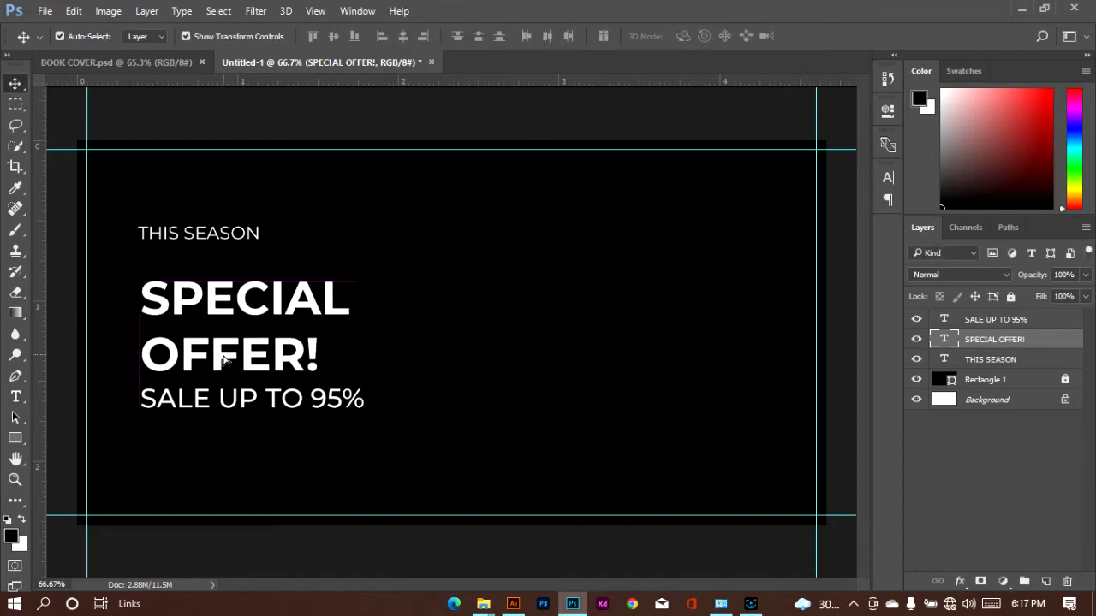
click(887, 179)
click(767, 219)
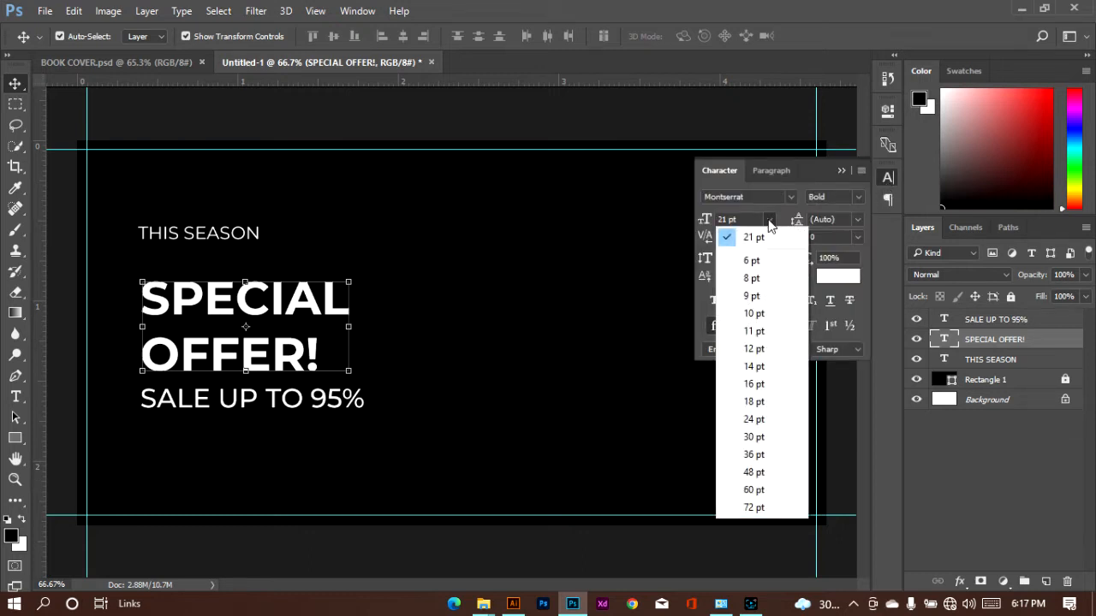
click(774, 419)
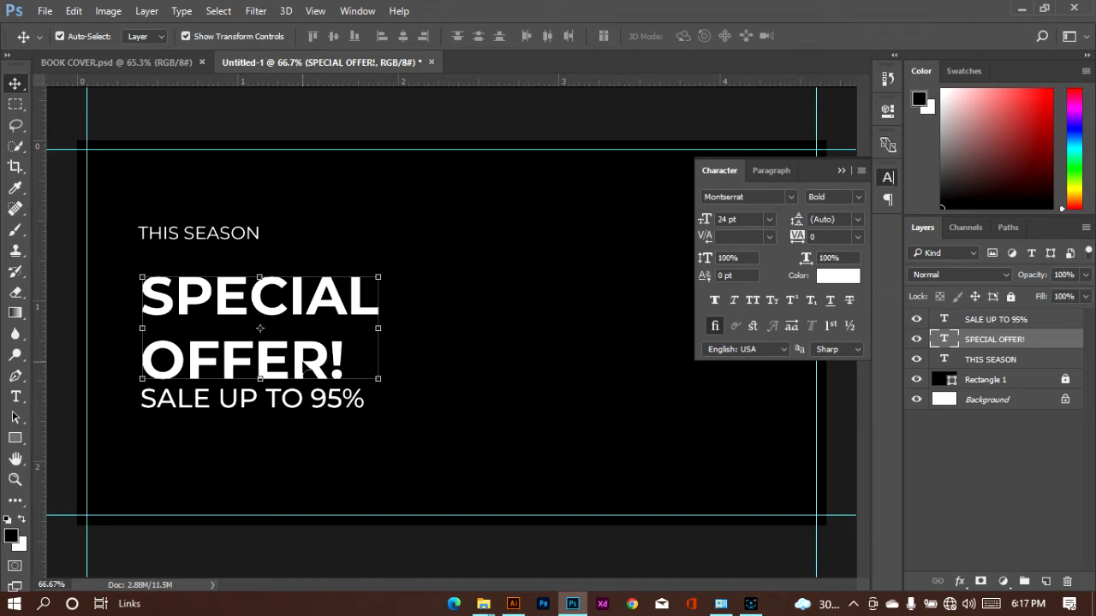
drag(305, 366, 300, 366)
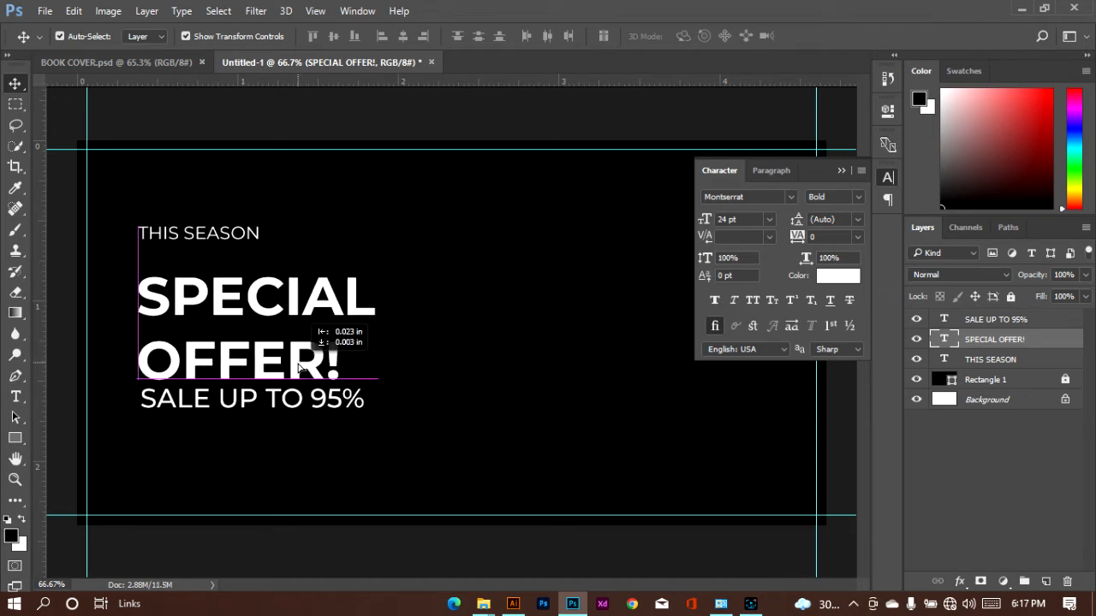
Move "THIS SEASON" down close above "SPECIAL" and set its size to 10 pt
drag(194, 238, 196, 260)
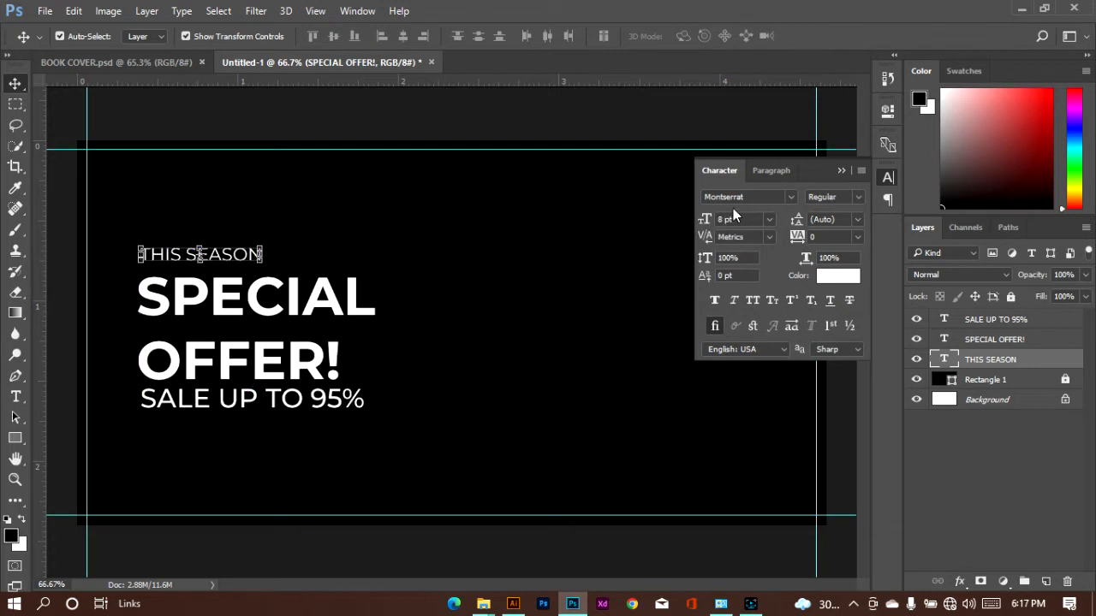
click(768, 219)
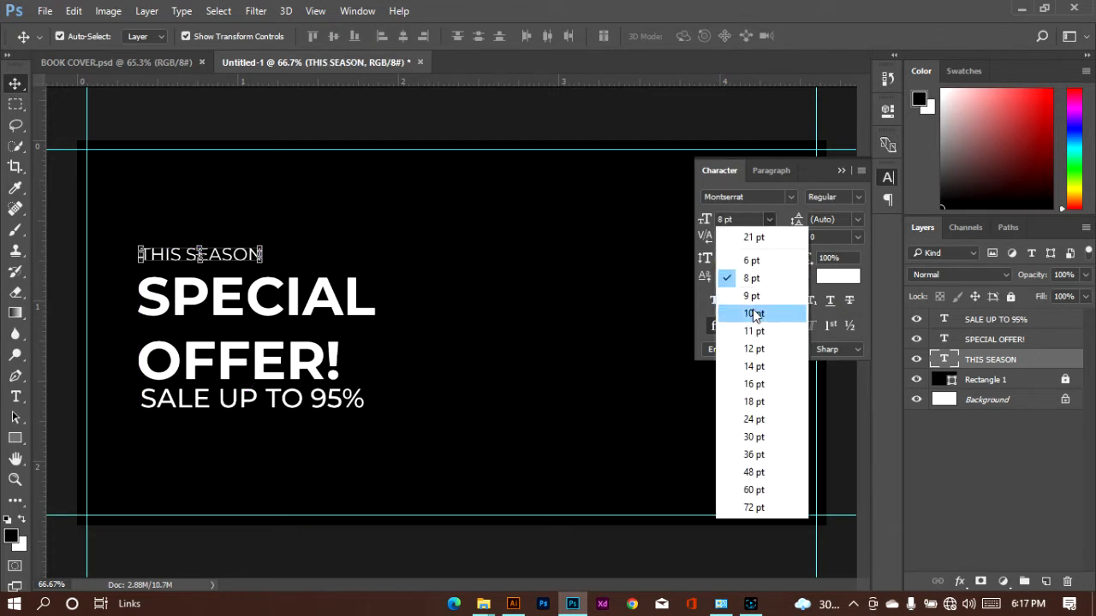
click(754, 313)
drag(261, 258, 258, 258)
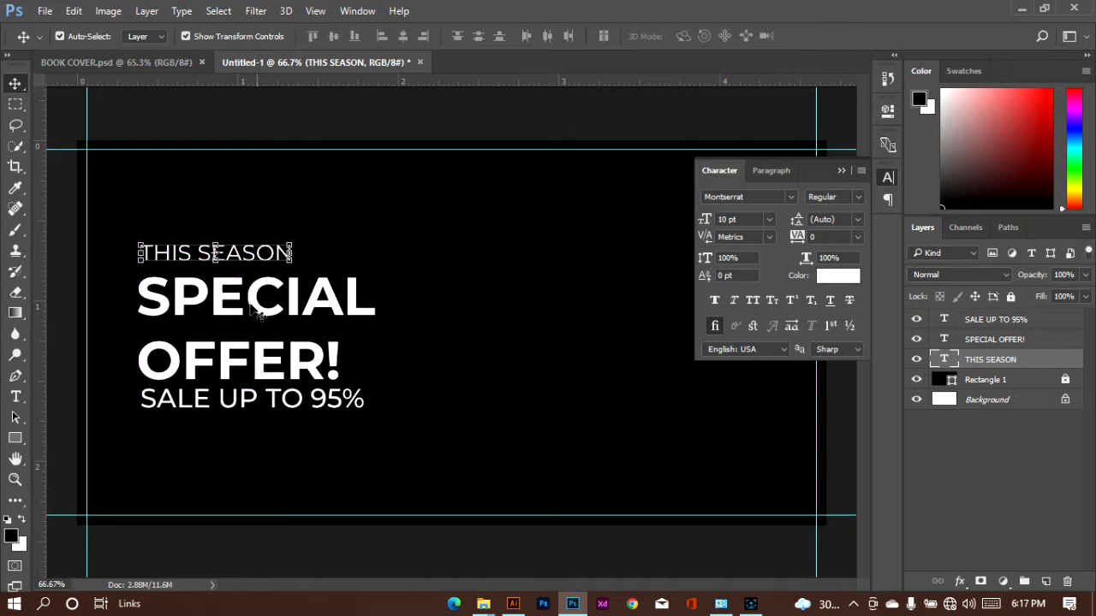
Recolor only the word "SPECIAL" in the "SPECIAL OFFER!" text to orange fd6b00
click(218, 304)
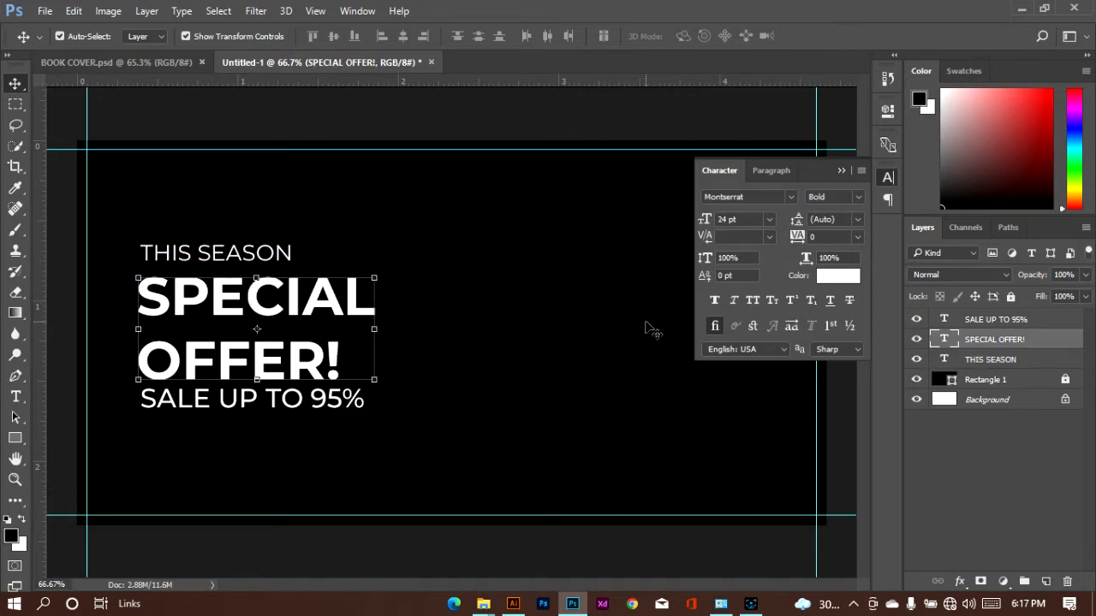
key(y)
key(t)
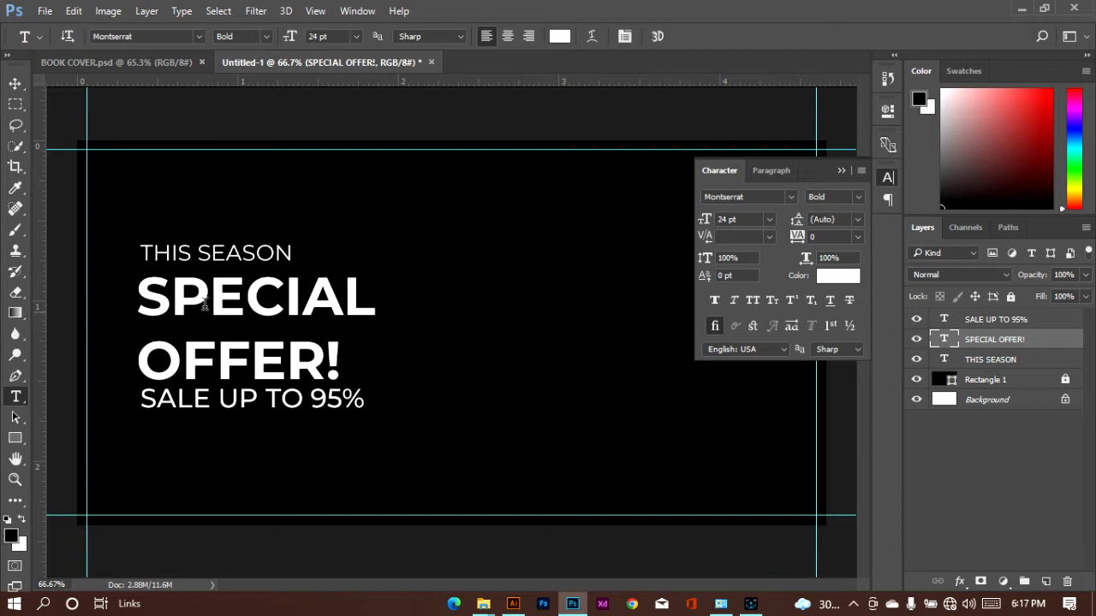
click(165, 299)
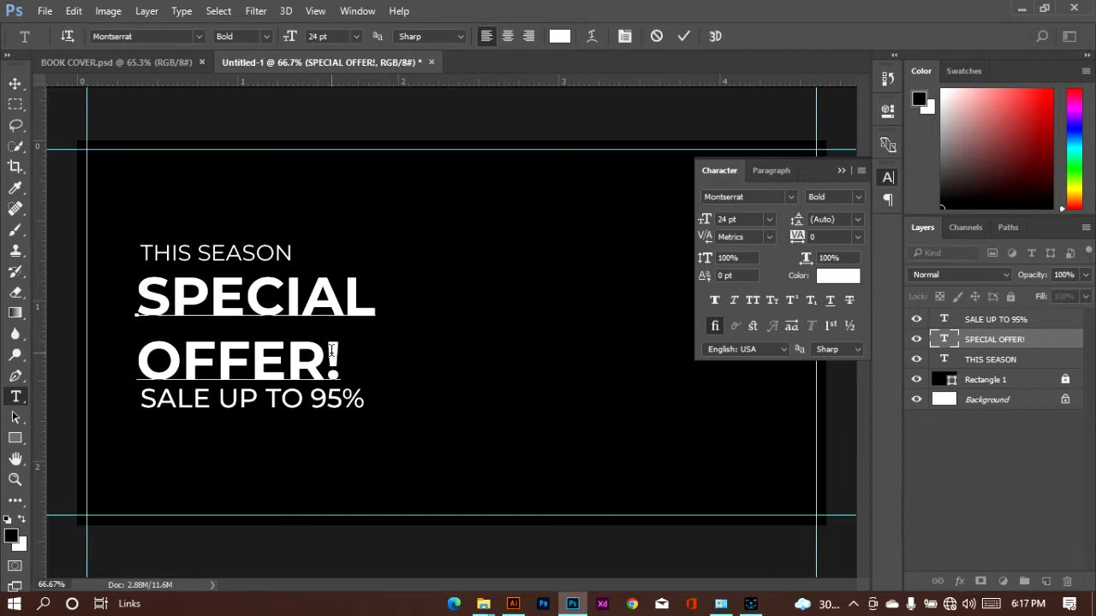
drag(374, 301, 135, 310)
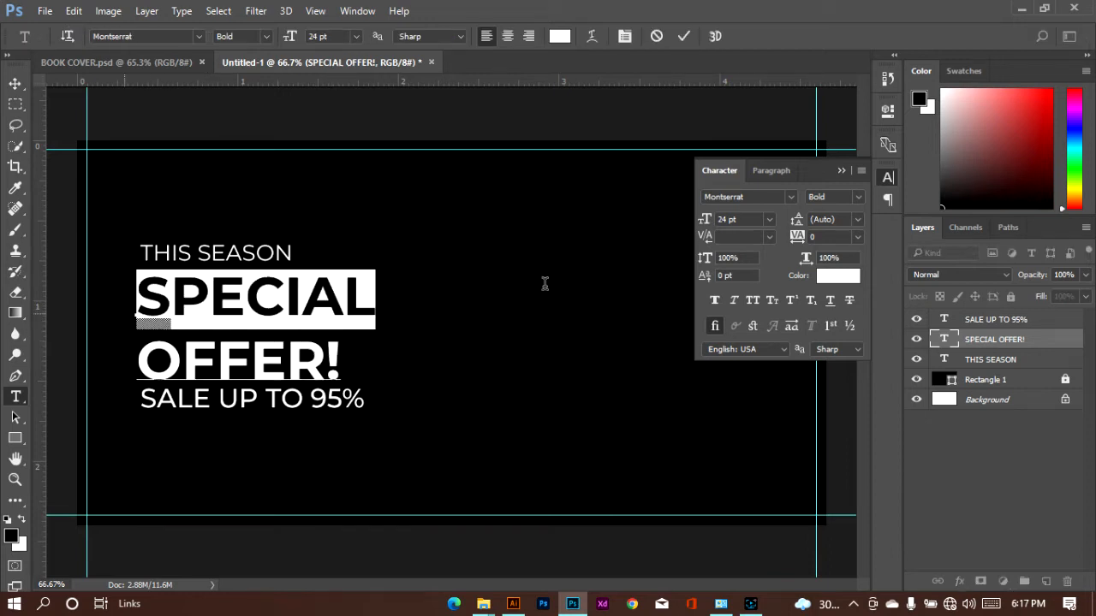
click(823, 275)
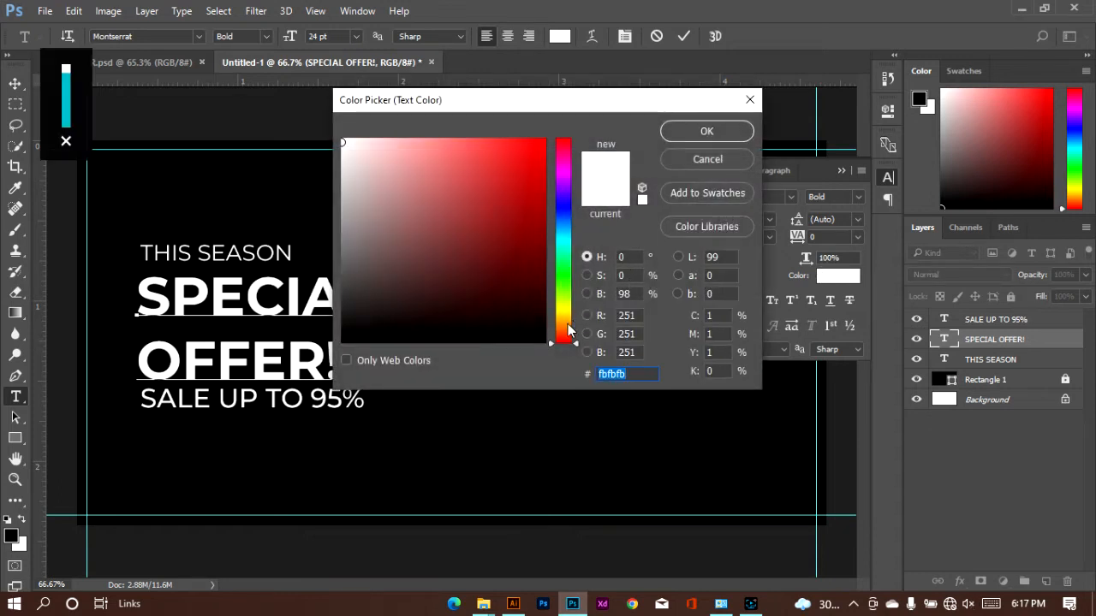
mouse_move(567, 330)
mouse_down()
mouse_move(570, 309)
mouse_move(569, 329)
mouse_up()
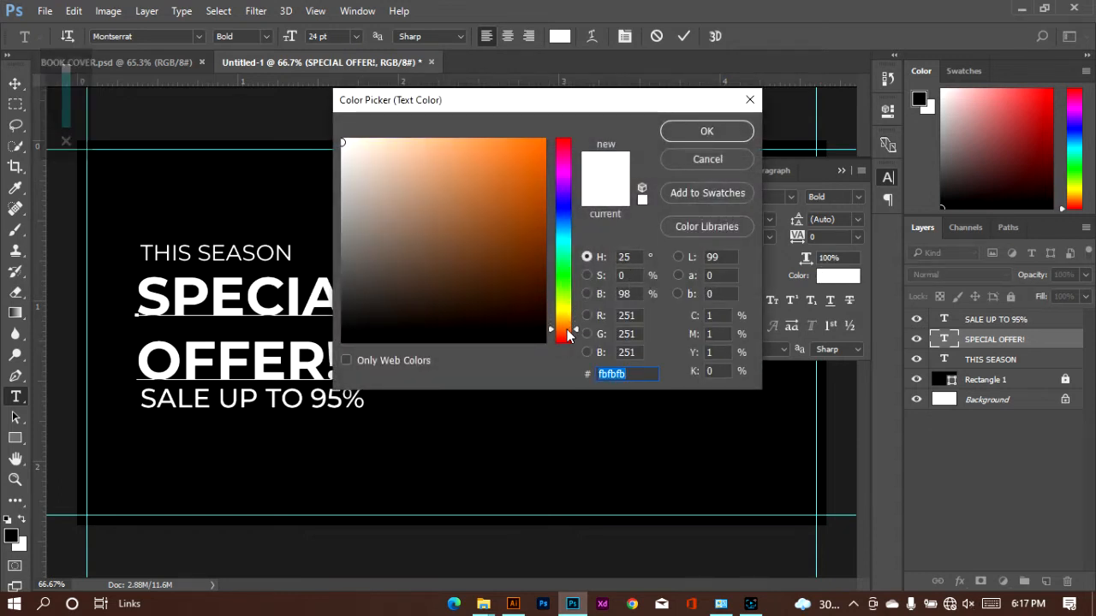
click(517, 200)
mouse_move(539, 187)
mouse_down()
mouse_move(544, 141)
mouse_move(633, 143)
mouse_up()
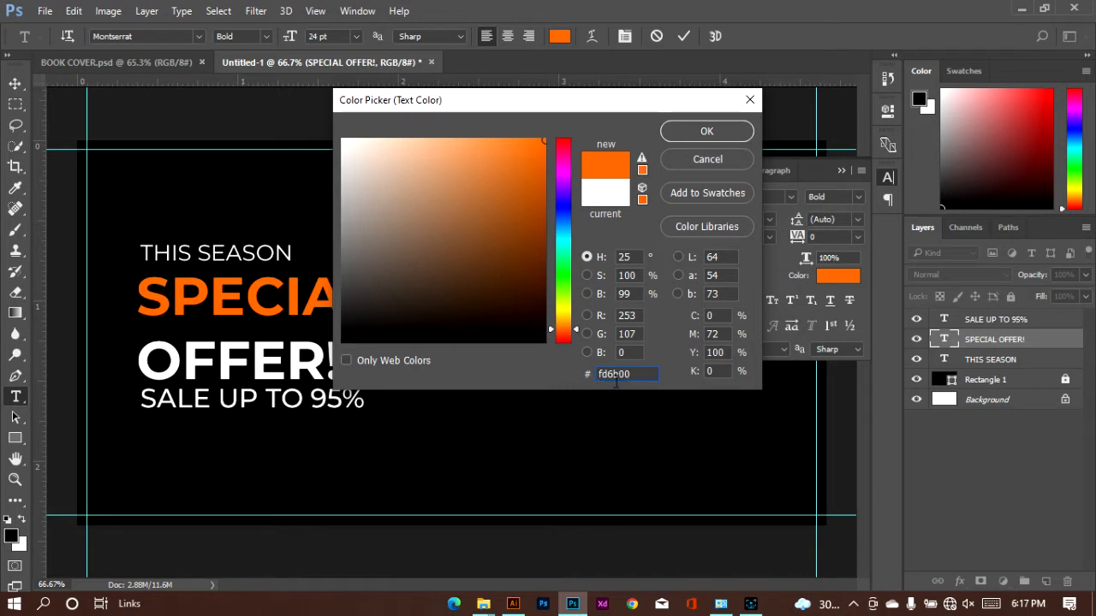
click(676, 136)
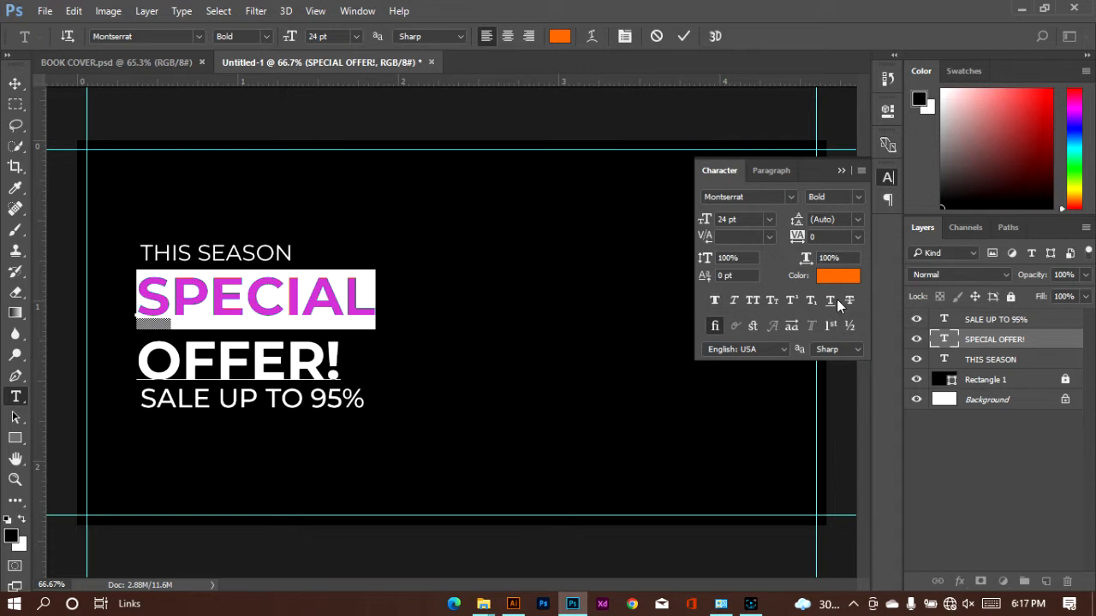
Set the leading of both lines of the "SPECIAL OFFER!" text to 22 pt and commit the text
click(287, 359)
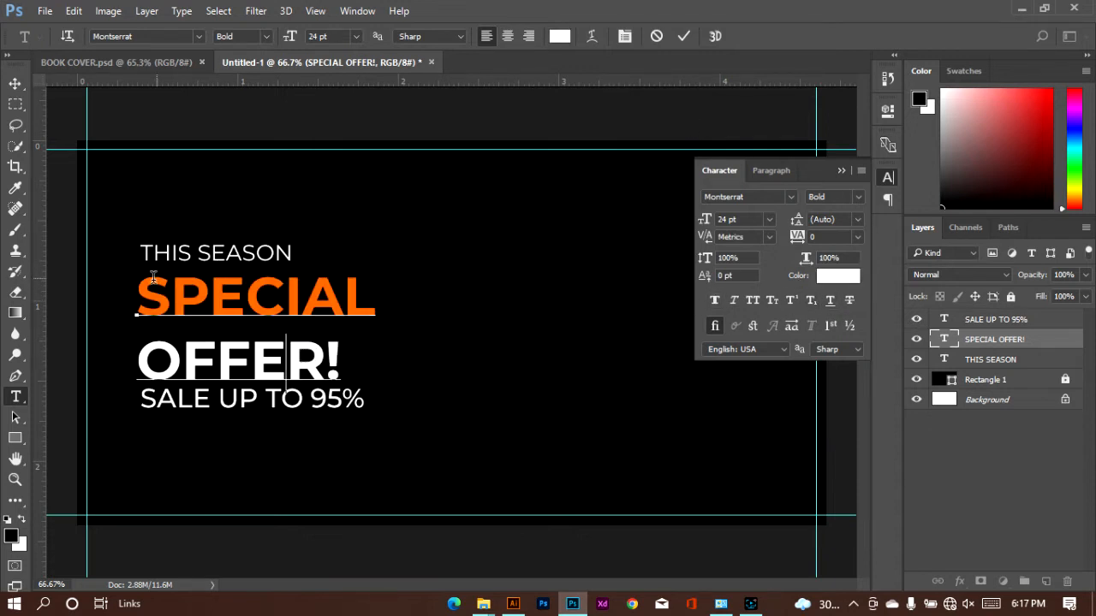
drag(138, 295, 374, 352)
click(857, 220)
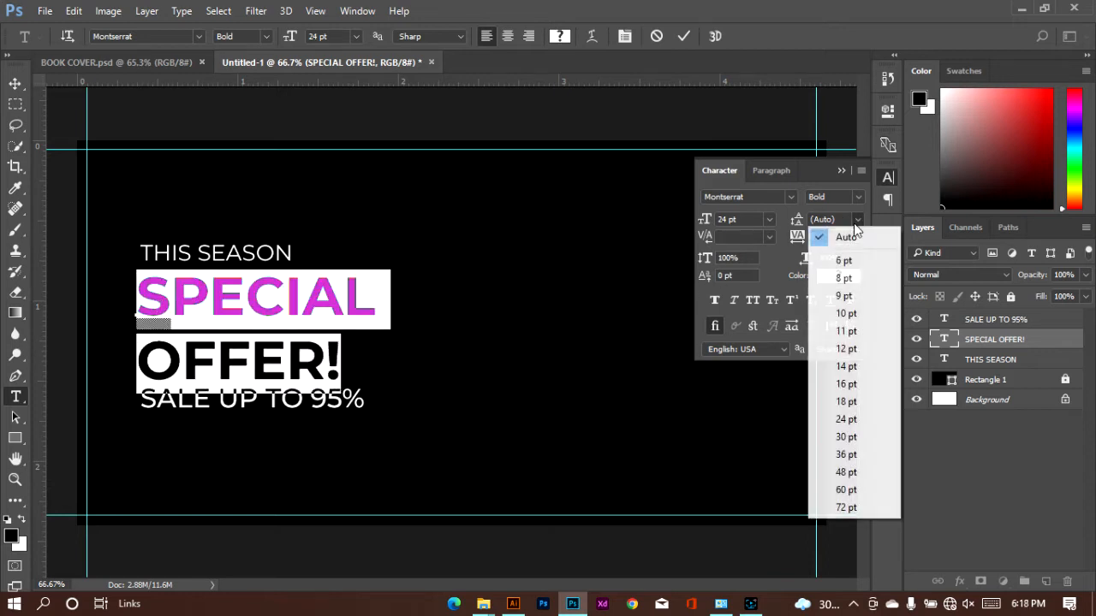
click(845, 385)
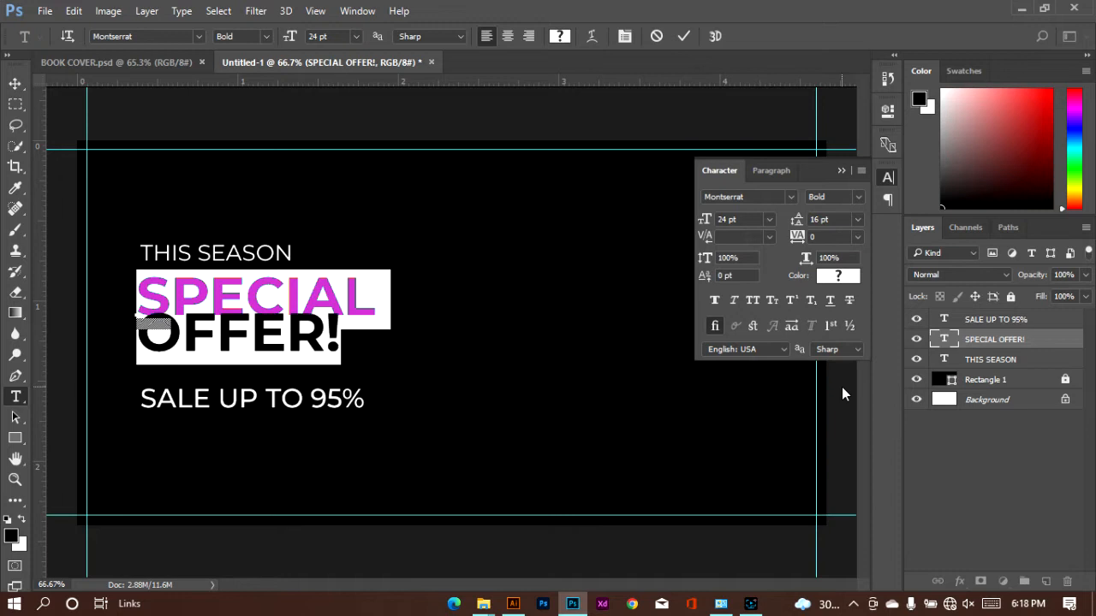
click(859, 220)
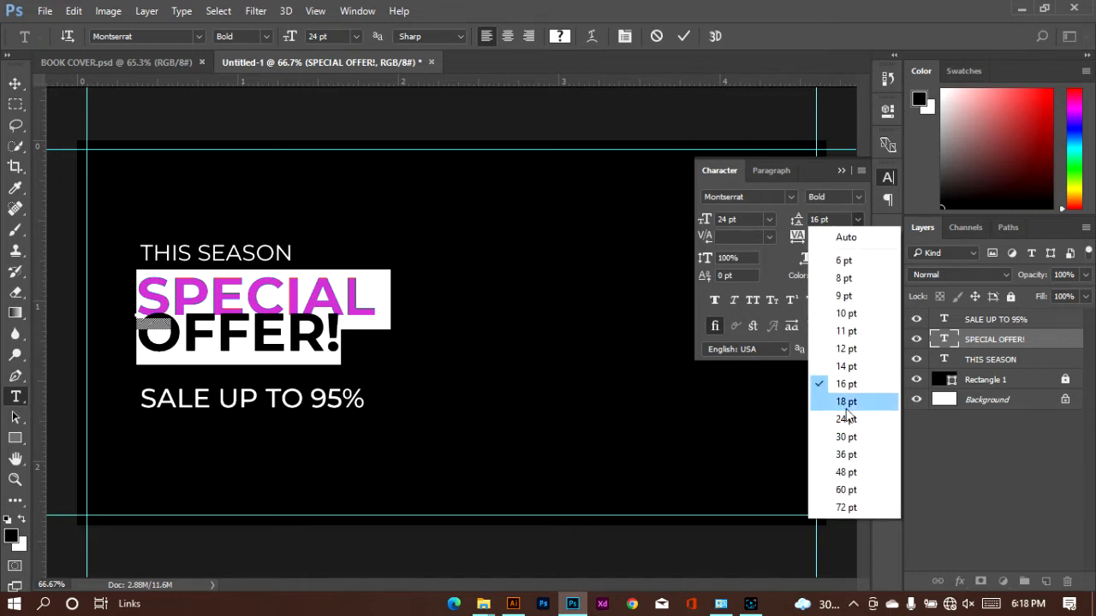
click(846, 408)
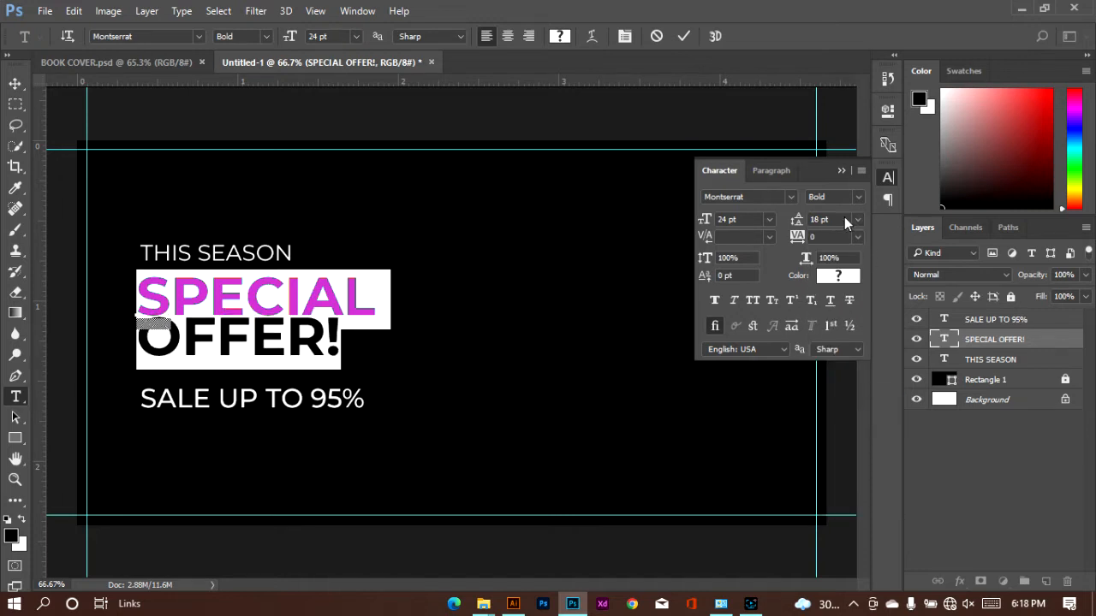
double_click(818, 220)
text(22)
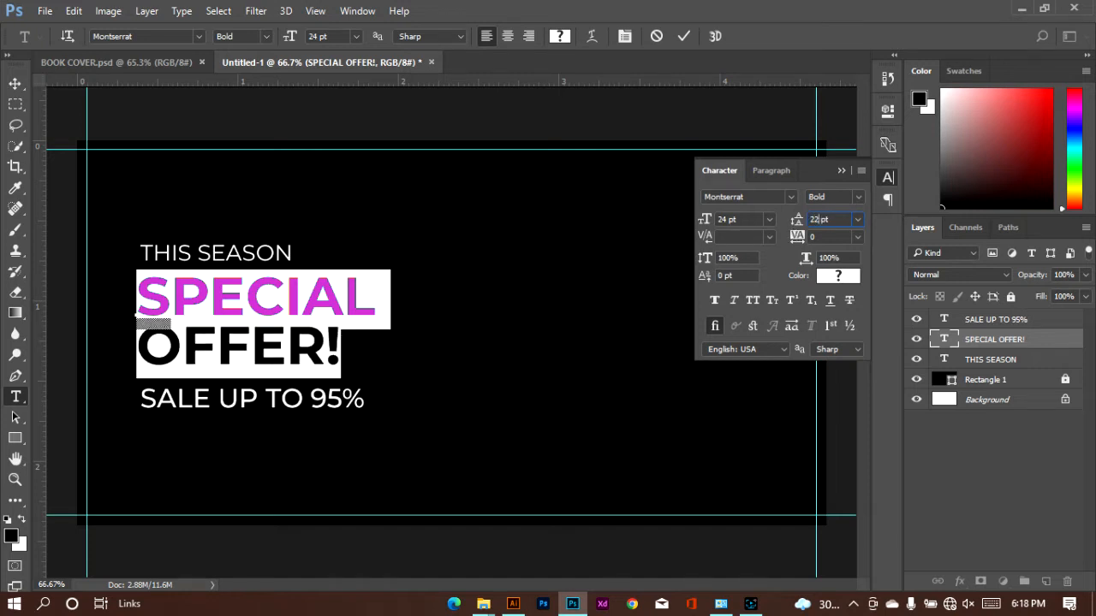
click(682, 39)
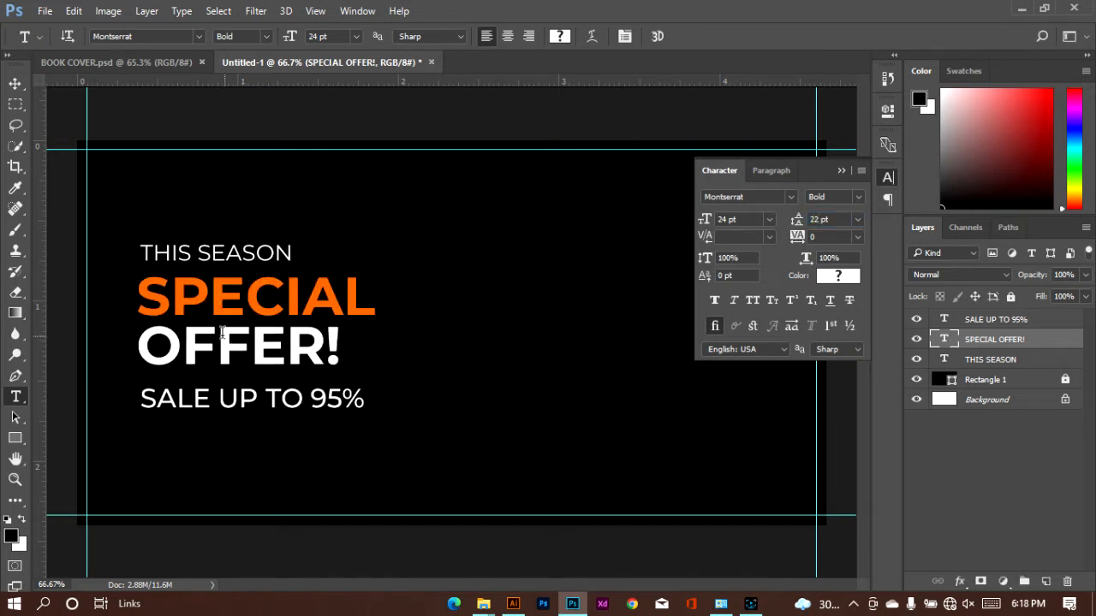
Move "SALE UP TO 95%" up close beneath "OFFER!", aligned with that text's left edge
click(15, 83)
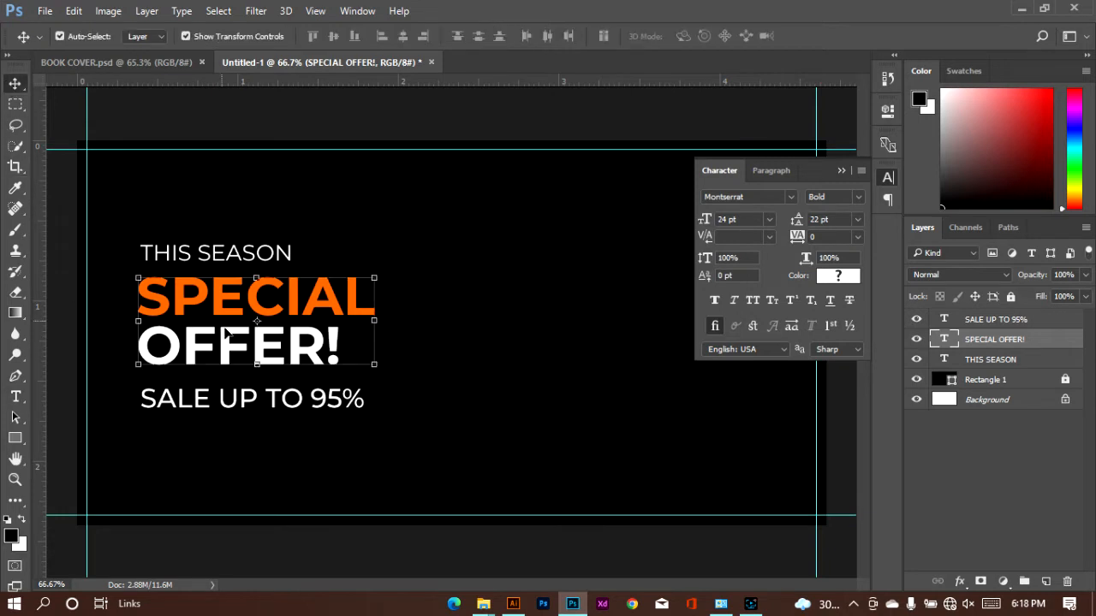
drag(221, 398, 222, 392)
click(220, 392)
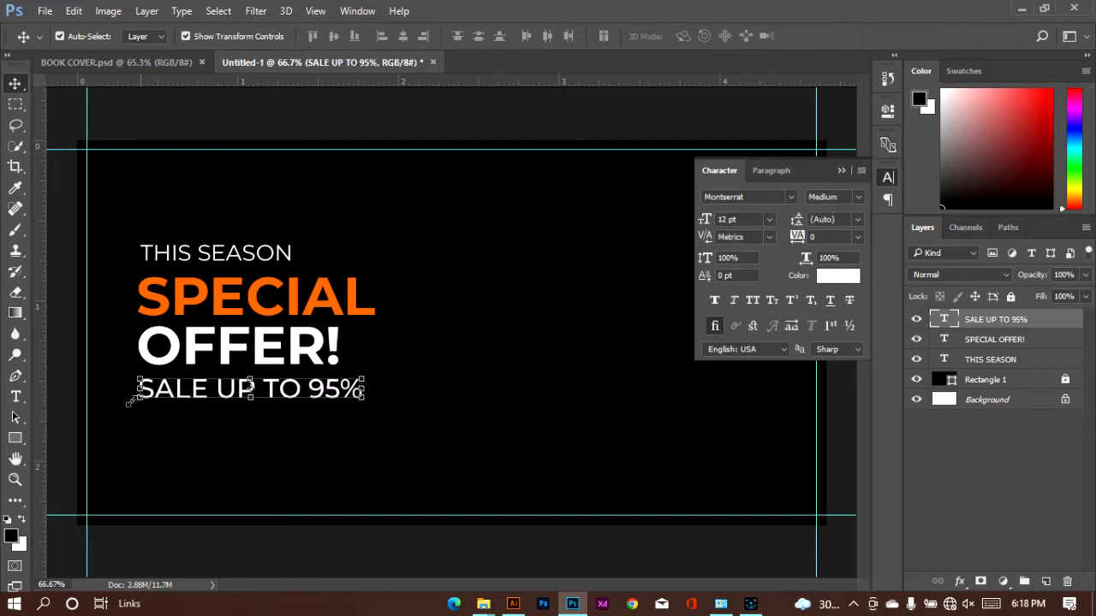
Create a paragraph text box beneath "SALE UP TO 95%", matching that line's width, and fill it with placeholder text starting "My nae is"
click(15, 396)
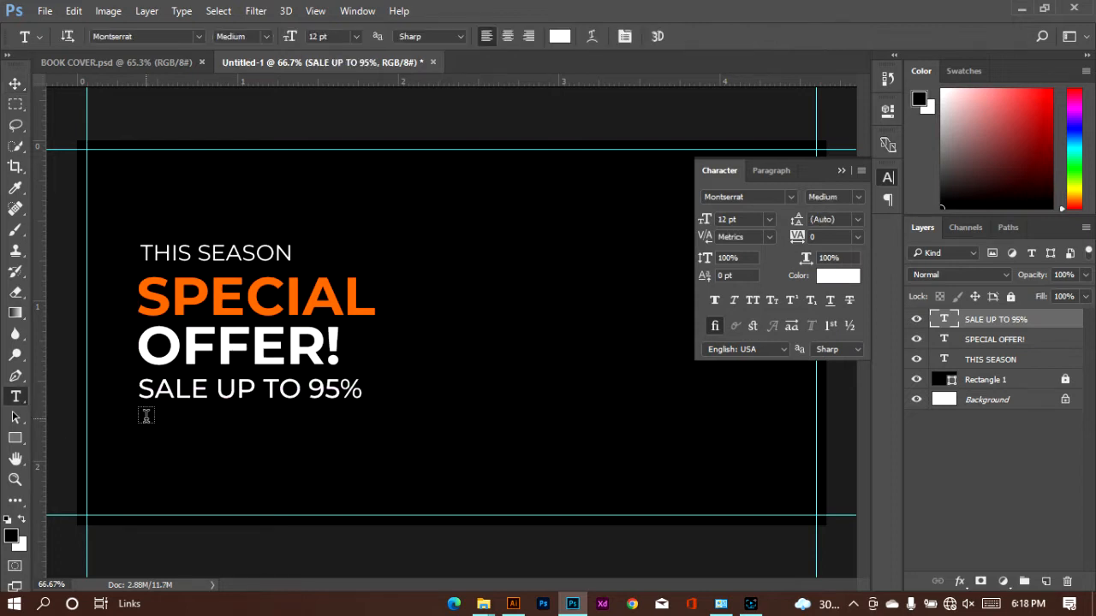
drag(141, 419, 365, 459)
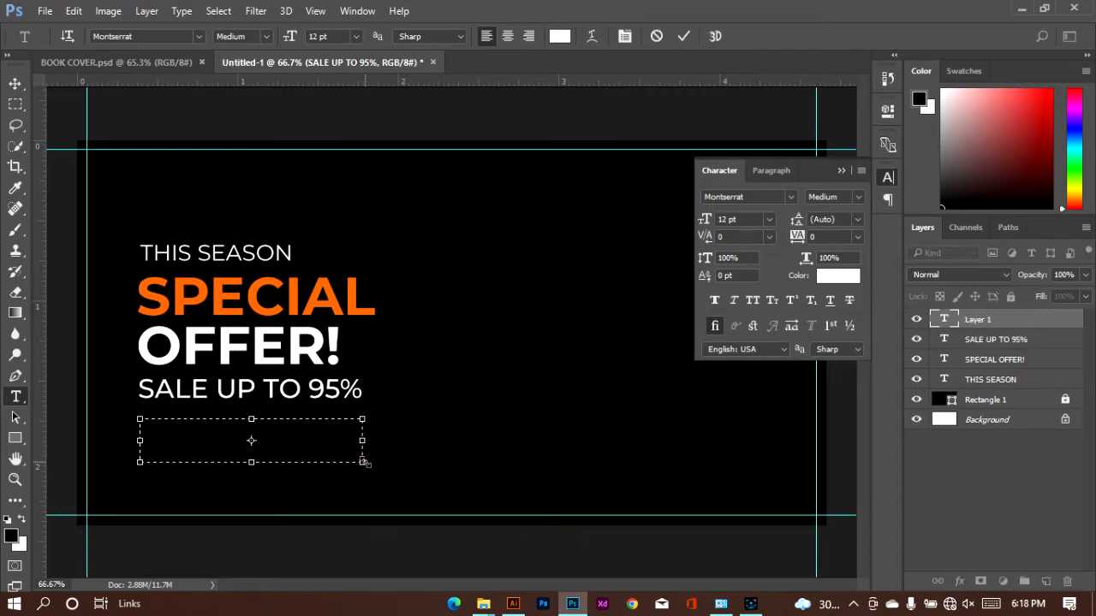
text(My nae i)
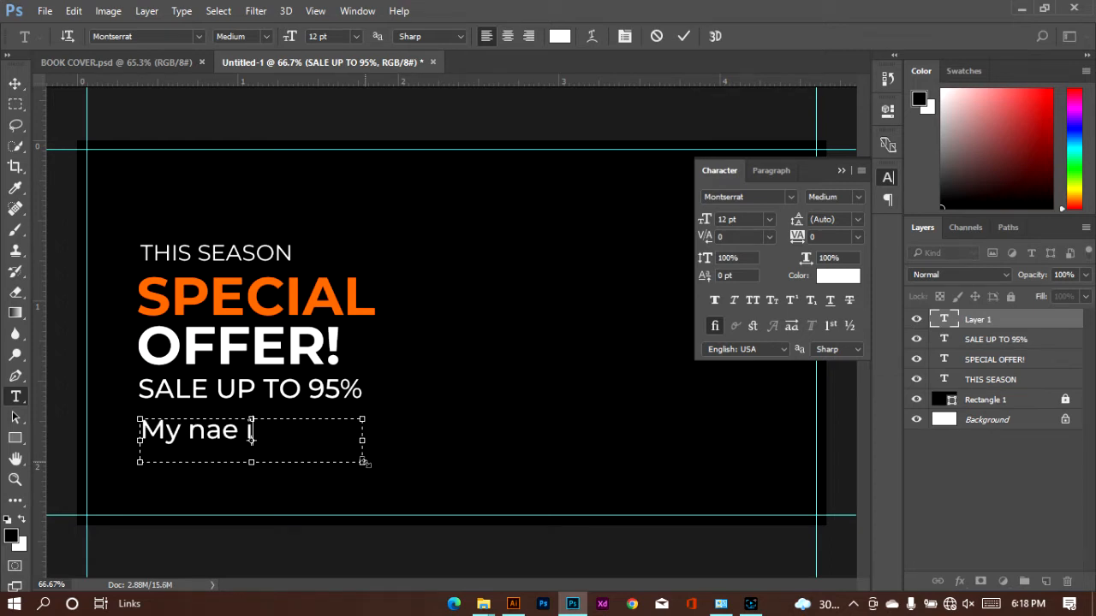
text(s I)
Set the size of all the placeholder paragraph text to 4 pt
key(ctrl+a)
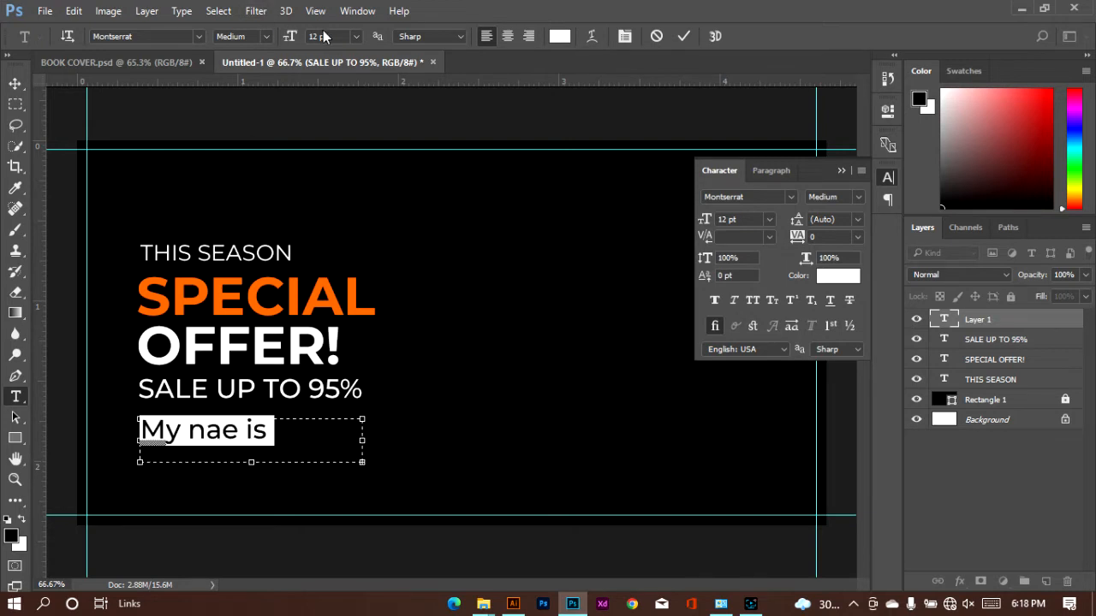
click(356, 37)
click(357, 76)
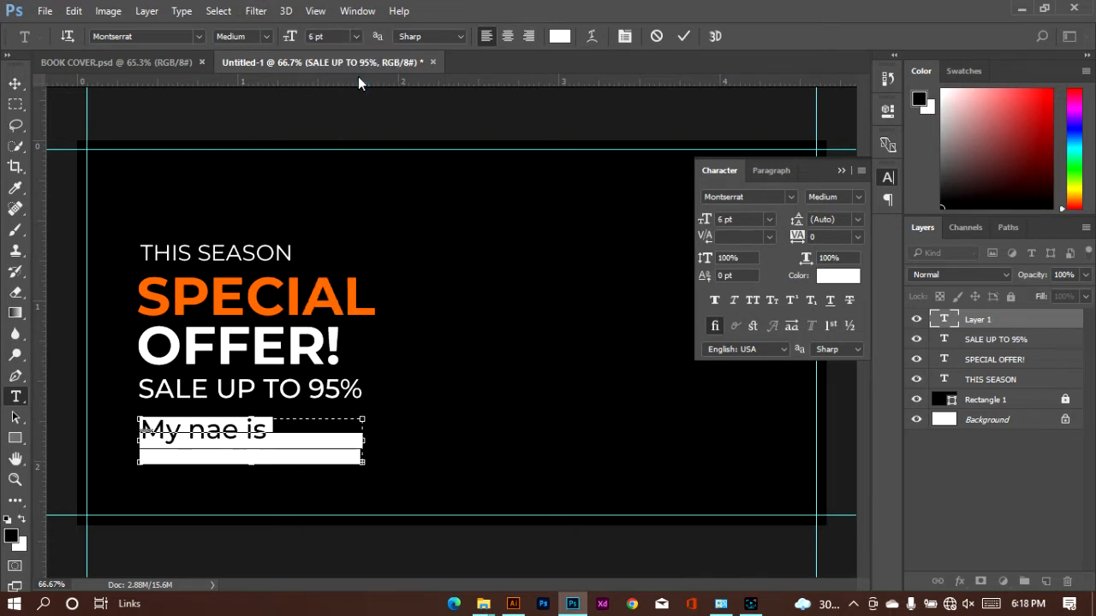
click(293, 39)
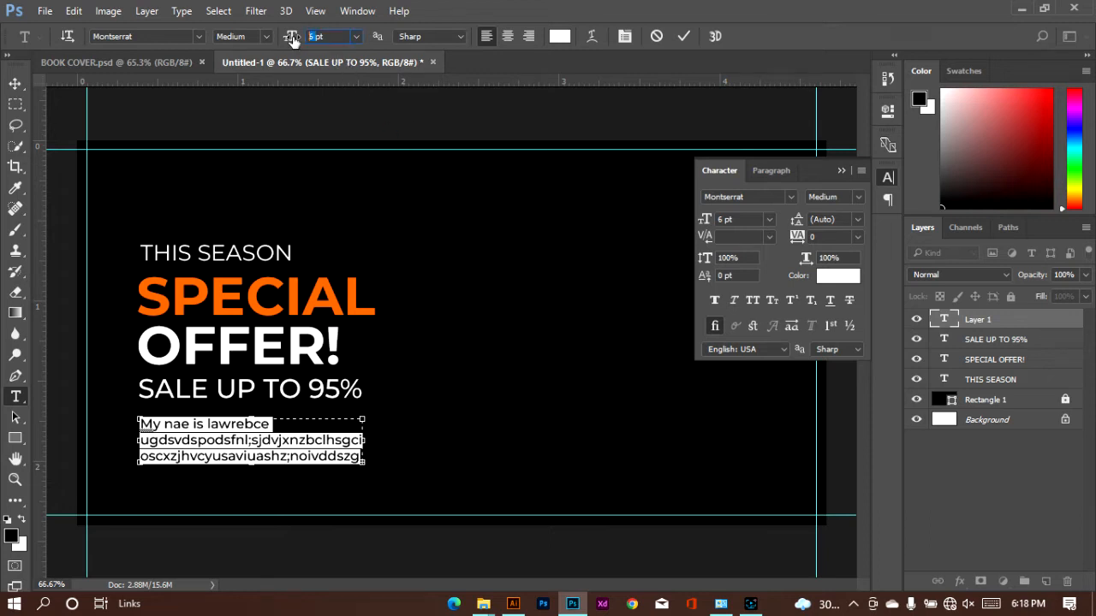
key(Down)
key(Down)
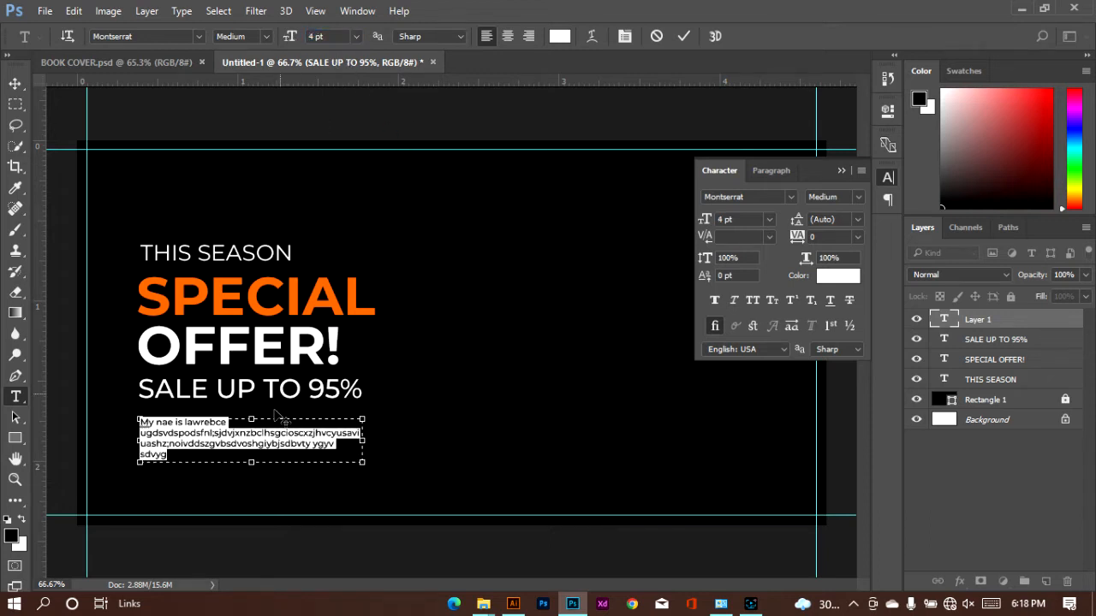
Remove "My nae" and the surplus letters and spaces near the paragraph's start so the placeholder text runs as one continuous block
click(229, 423)
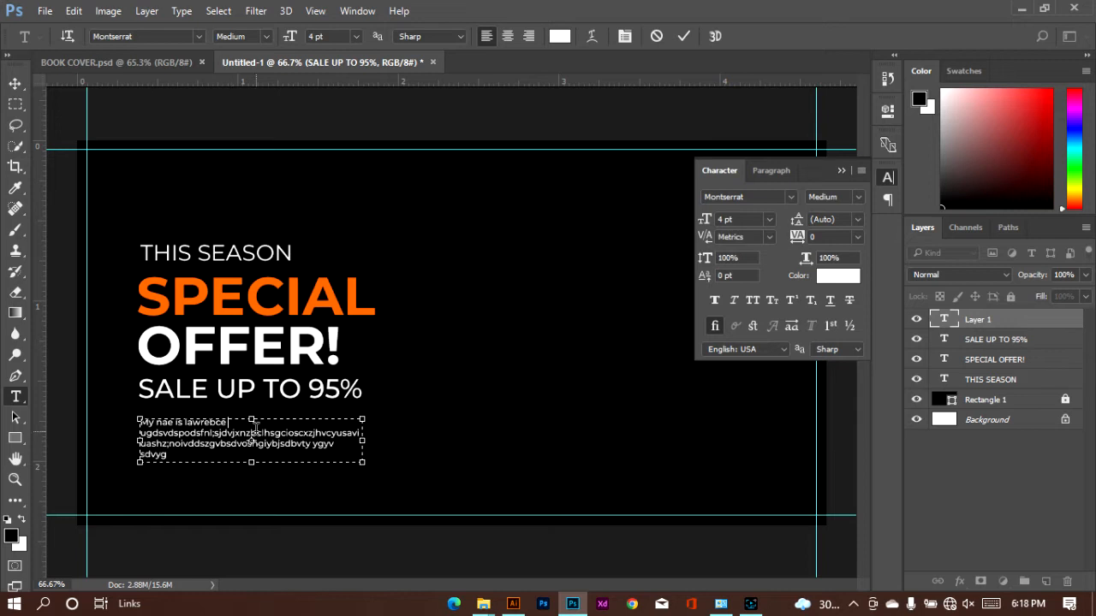
key(Delete)
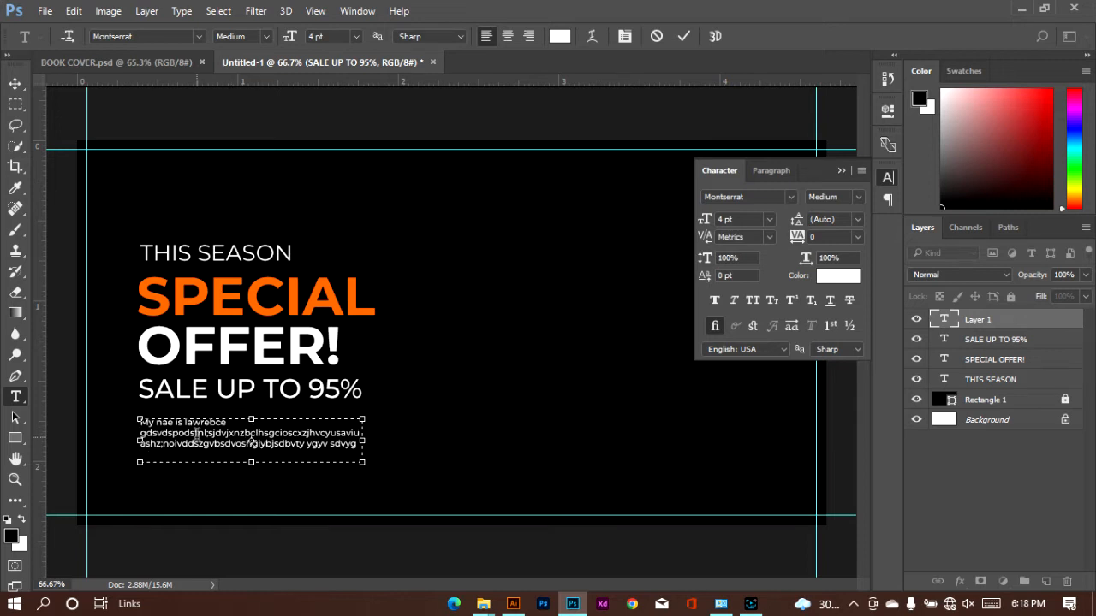
key(Delete)
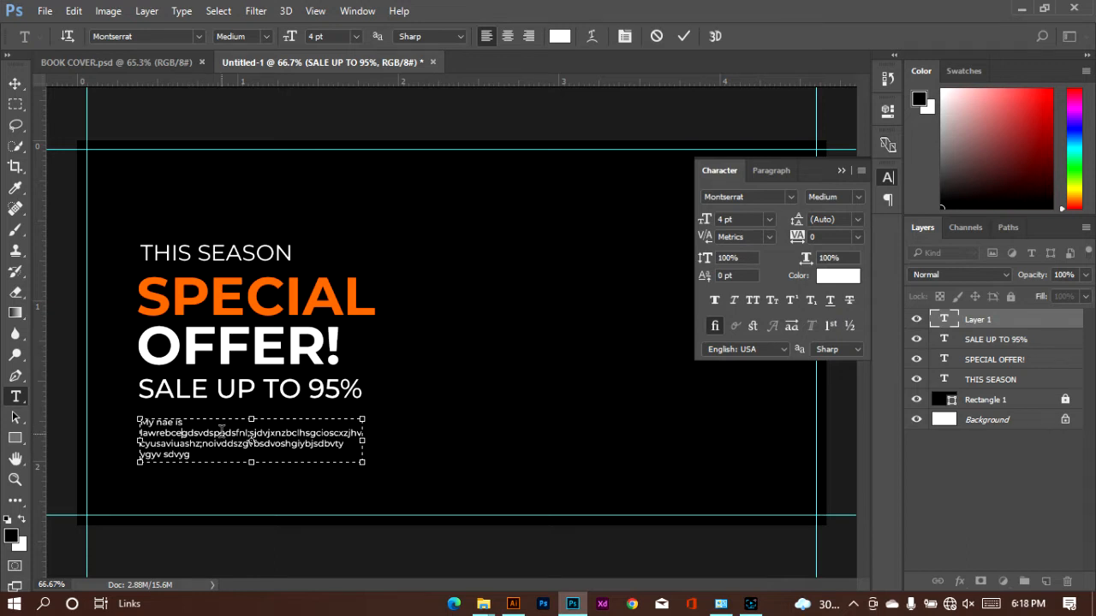
key(Delete)
key(Delete)
key(Delete)
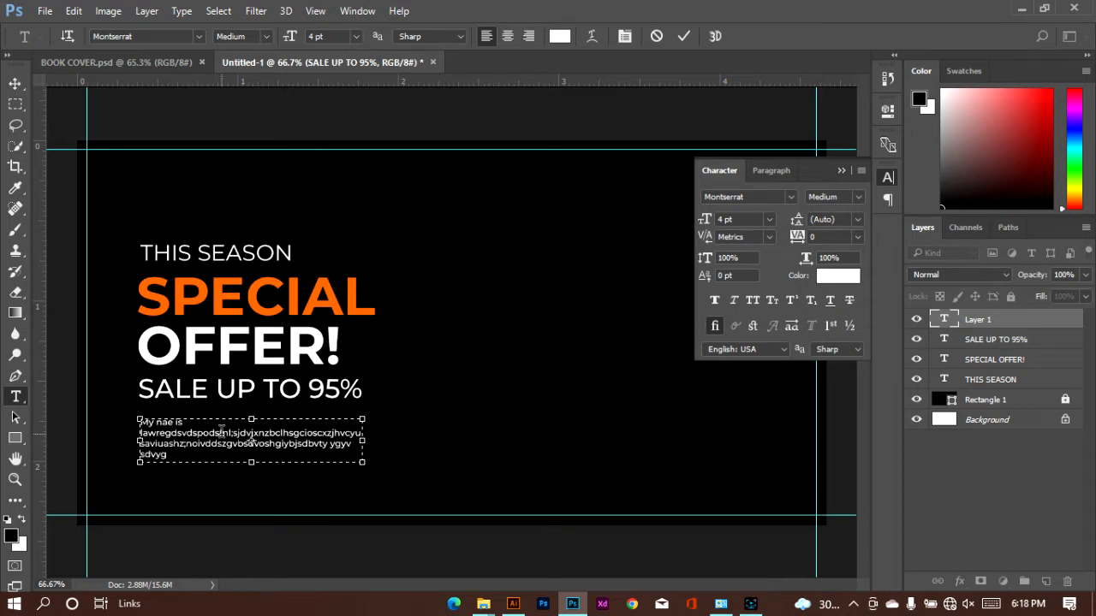
key(BackSpace)
click(203, 420)
key(BackSpace)
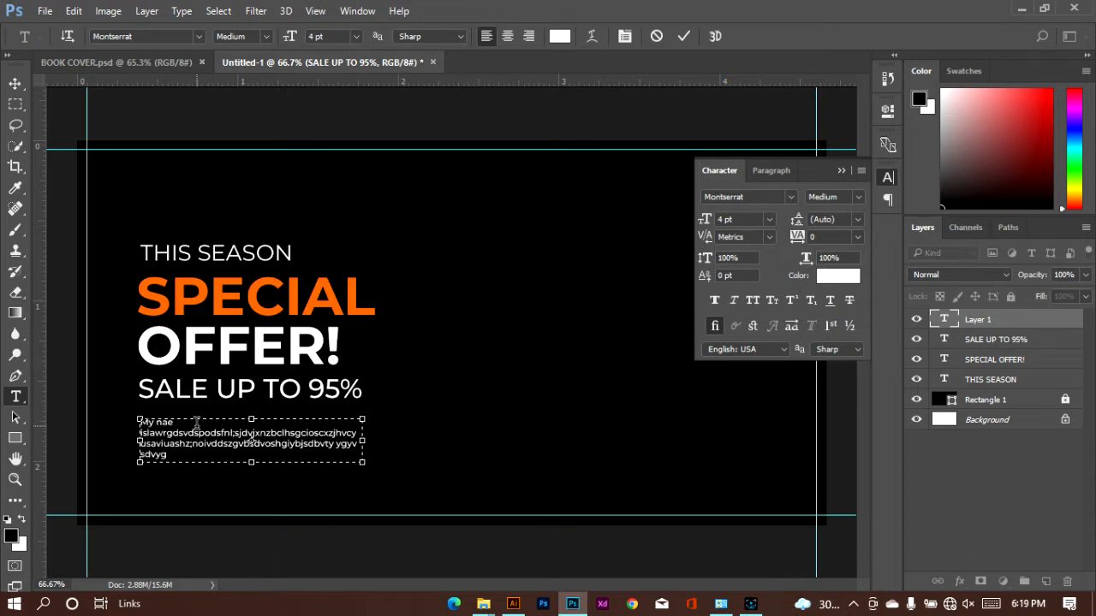
drag(175, 422, 133, 426)
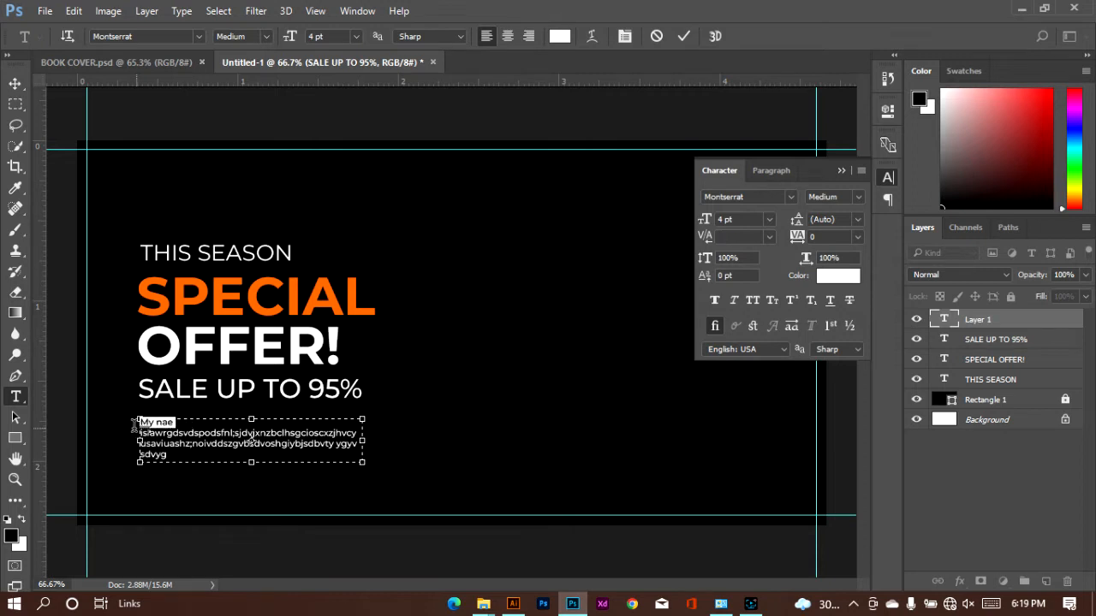
key(BackSpace)
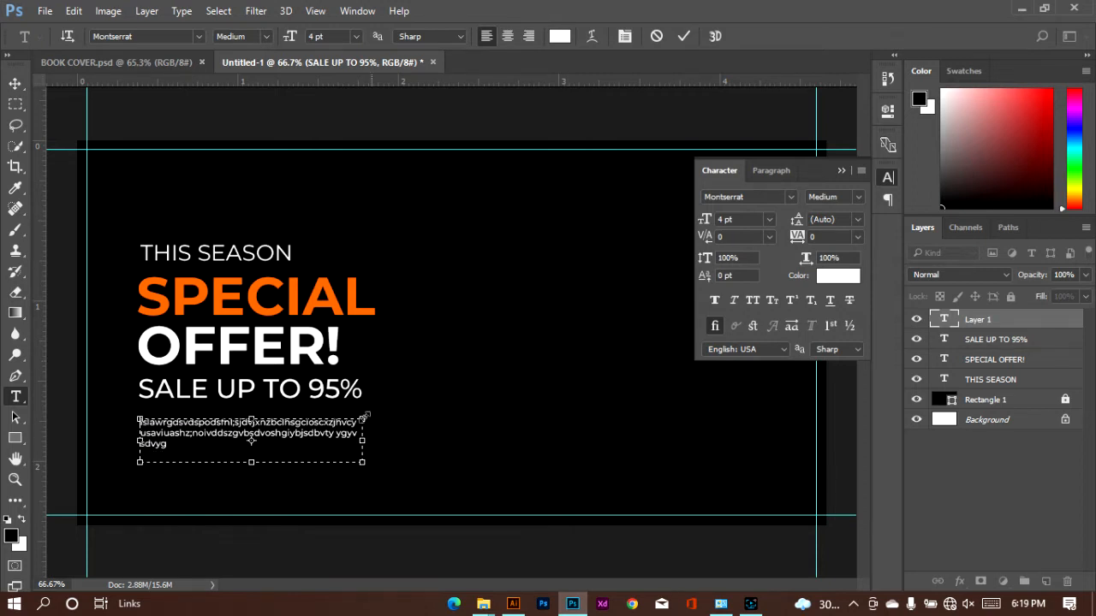
Append a copy of the placeholder text to its own end so it fills four lines, and commit the paragraph
double_click(208, 445)
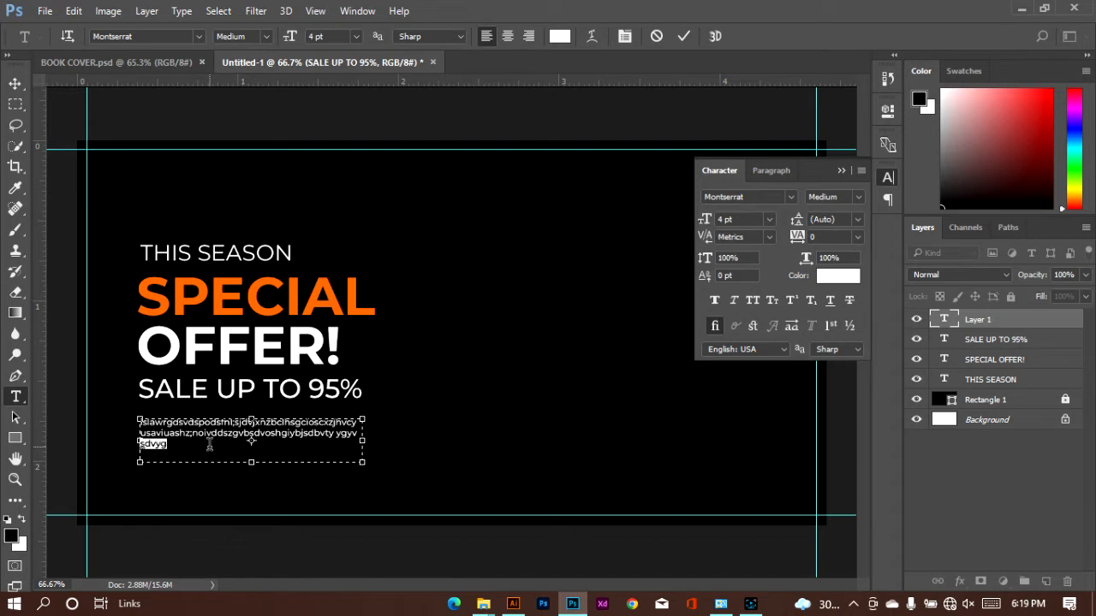
click(187, 444)
key(ctrl+a)
click(181, 446)
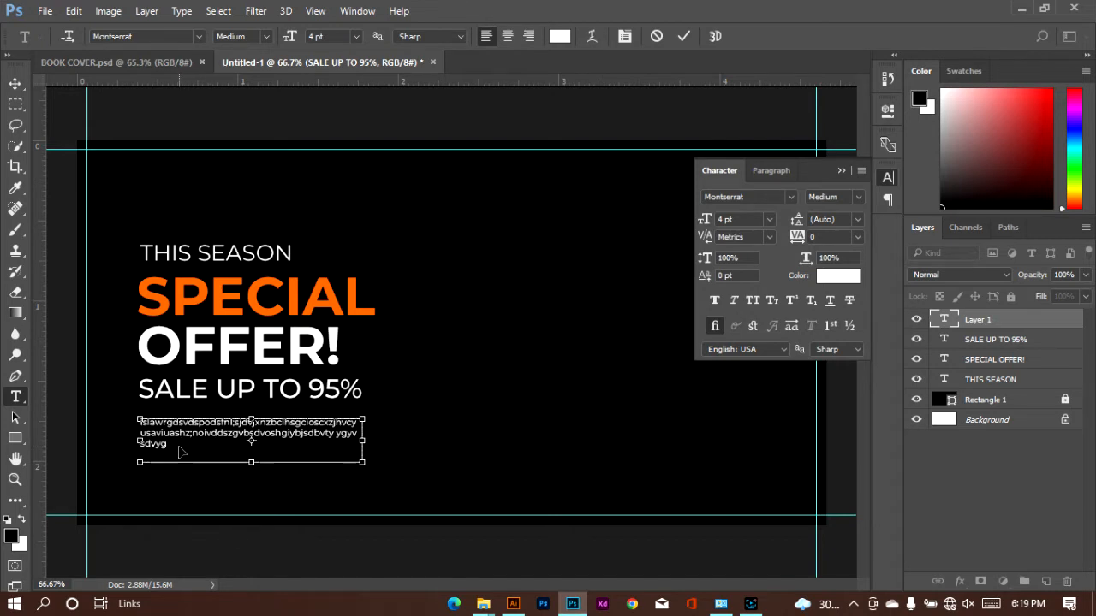
text(islawrgdsvdspodsfnl;sjdvjxnzbclhsgcioscxzjnvcyusaviuashz;noivddszgvbsdvoshgiybjsdbvty ygyv sdvyg)
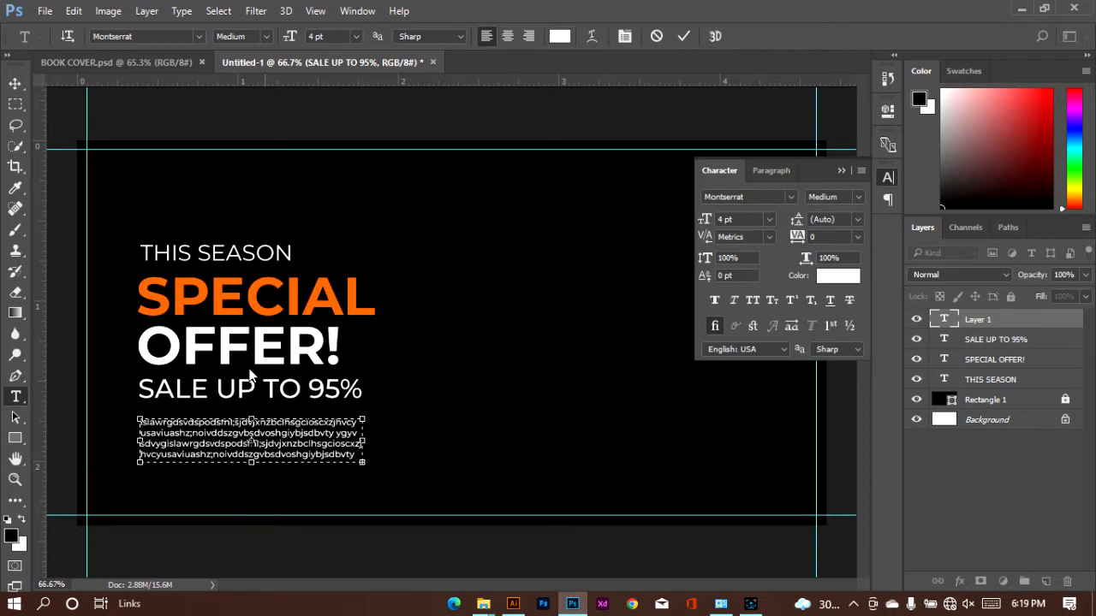
click(682, 36)
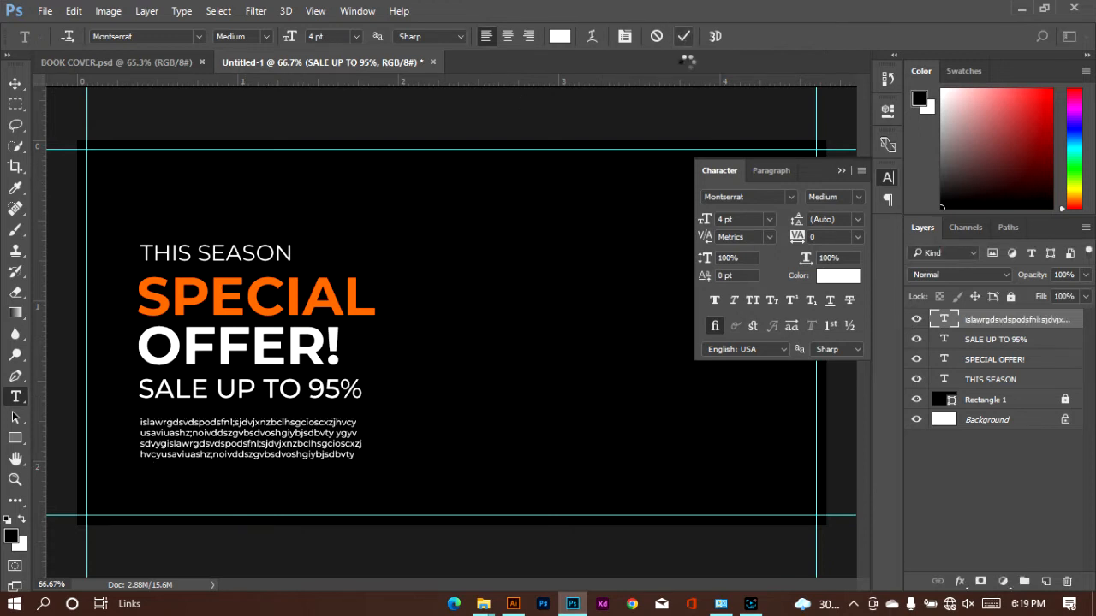
Select all four text layers together and nudge them upward on the banner
click(14, 85)
drag(135, 212, 360, 499)
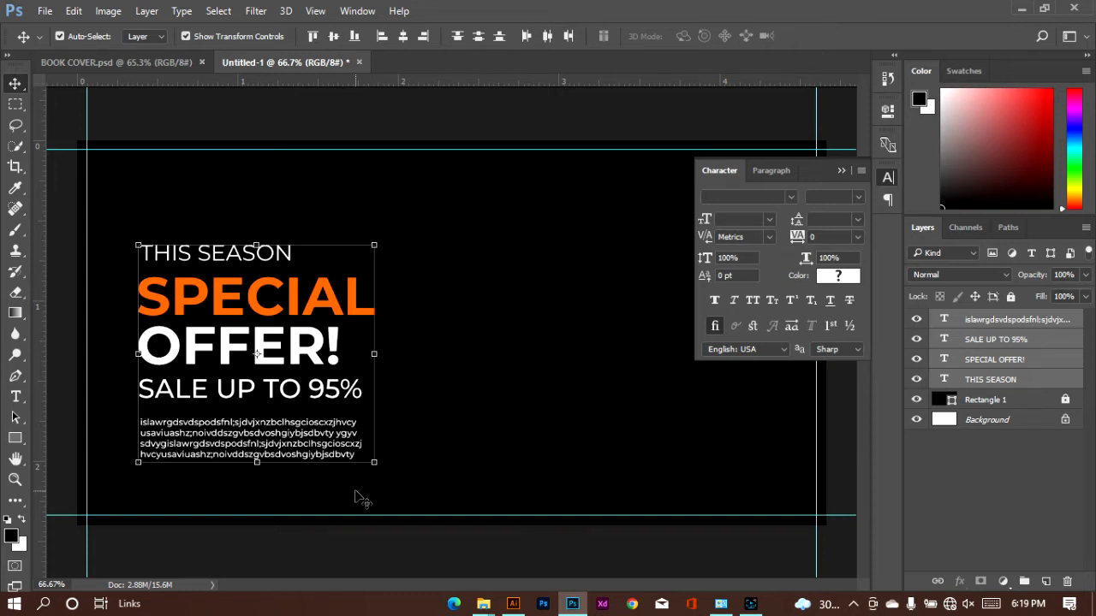
key(shift+Up)
key(shift+Up)
key(shift+Up)
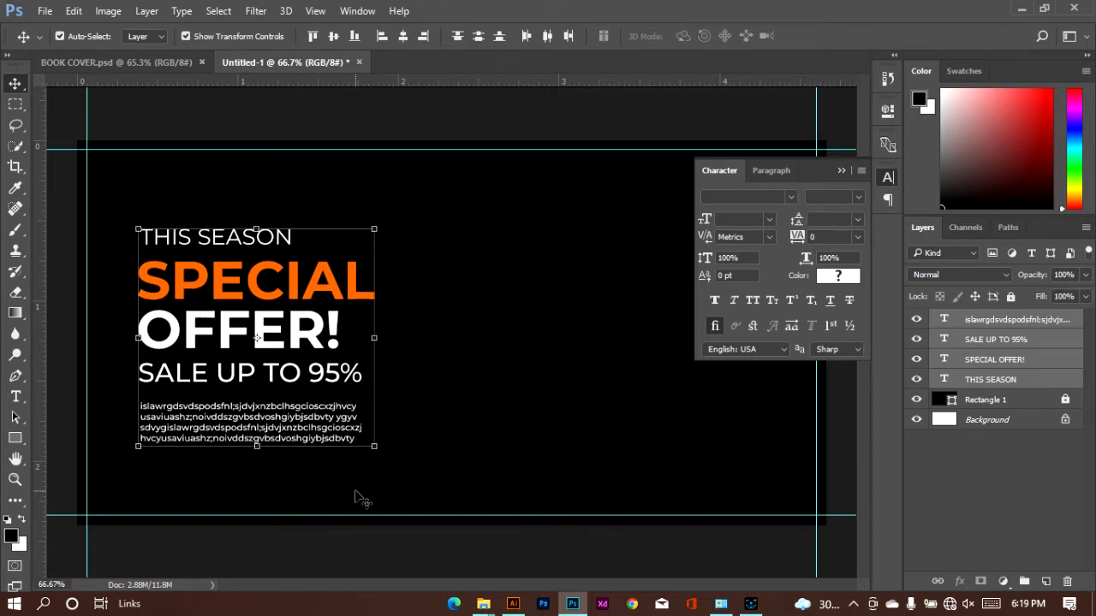
key(Up)
key(Up)
key(Up)
key(Up)
key(Up)
key(Up)
key(Up)
key(Up)
key(Up)
key(Up)
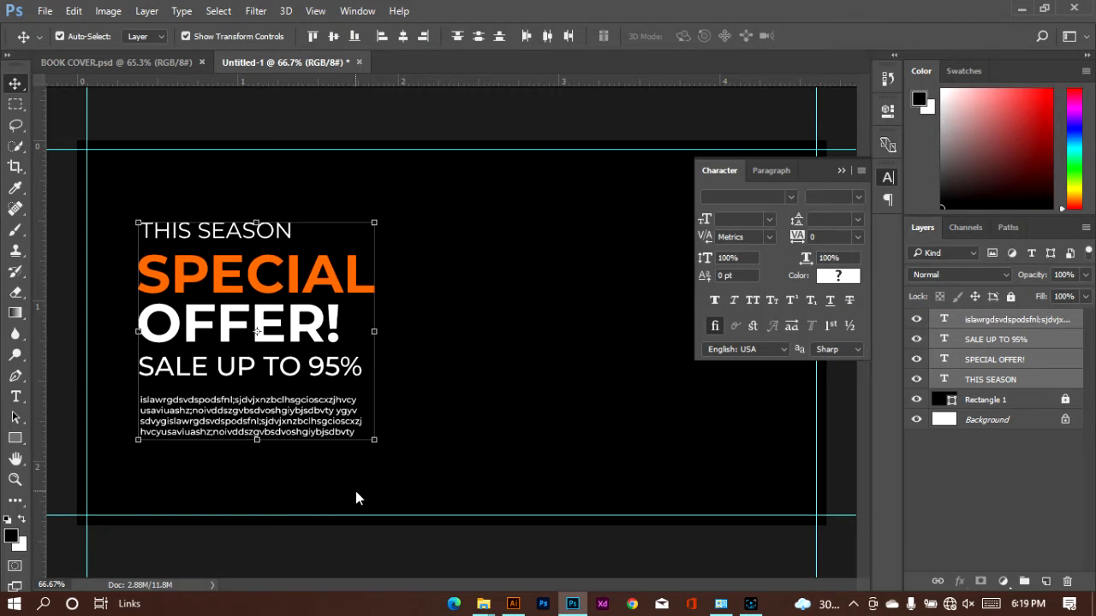
Fine-tune the position of the four text layers by nudging them slightly left, and deselect them
key(shift+Up)
key(shift+Up)
key(shift+Down)
key(shift+Down)
key(shift+Down)
key(shift+Up)
key(shift+Left)
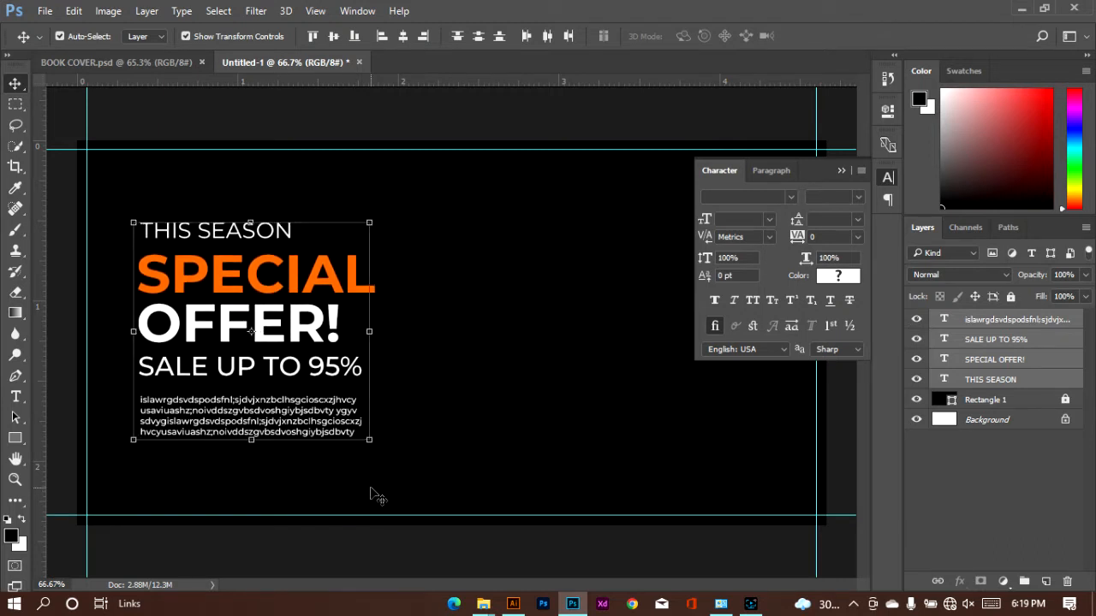
key(shift+Left)
key(shift+Right)
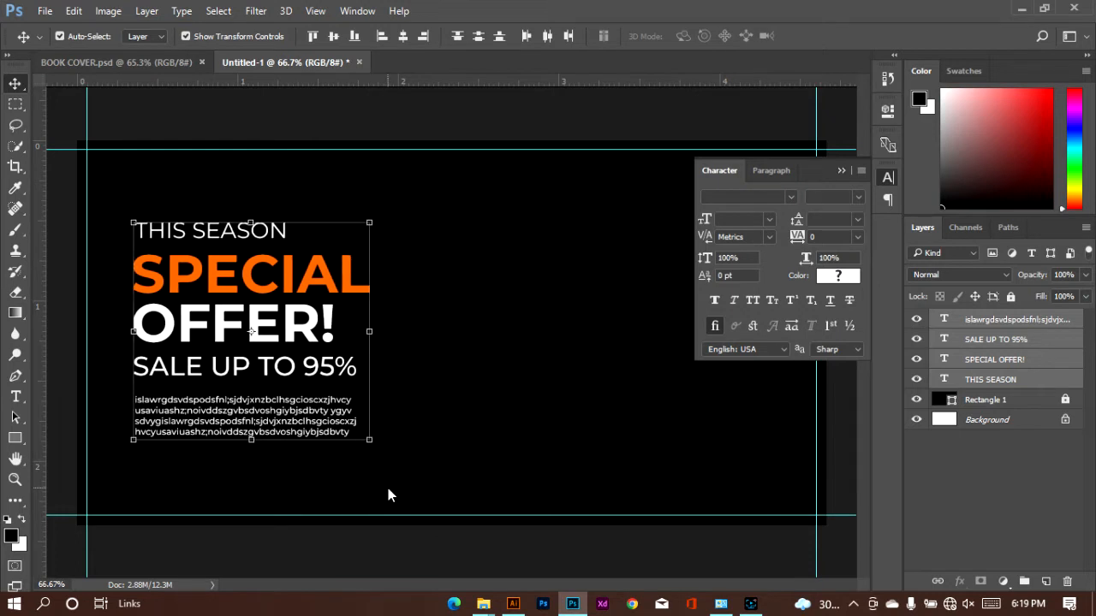
click(599, 455)
click(839, 172)
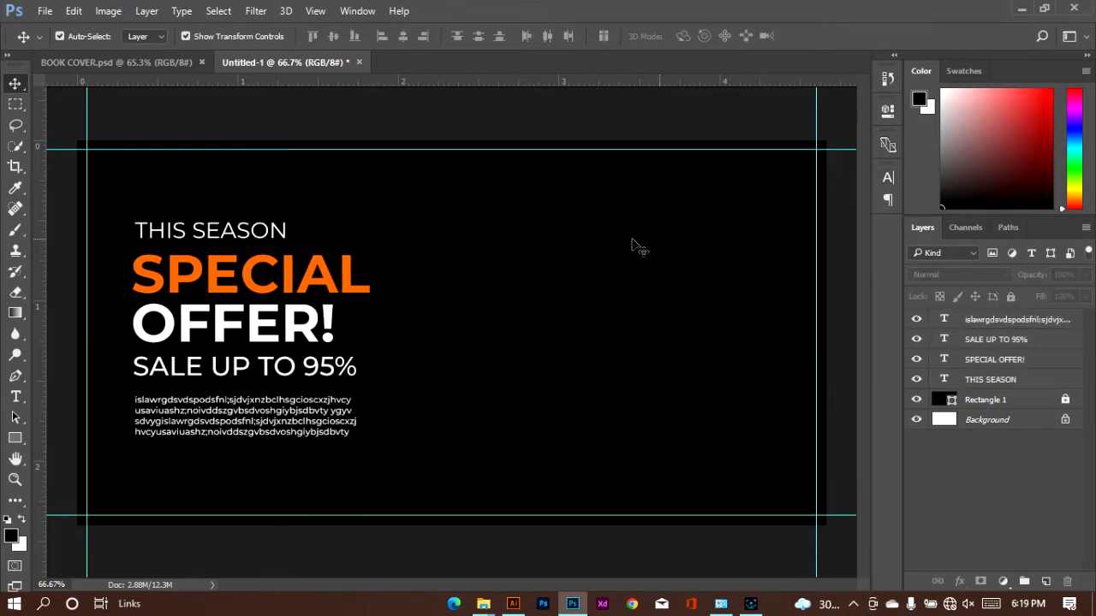
Draw a circle about 531 px in diameter in the empty area right of the text and fill it white
click(15, 438)
right_click(14, 441)
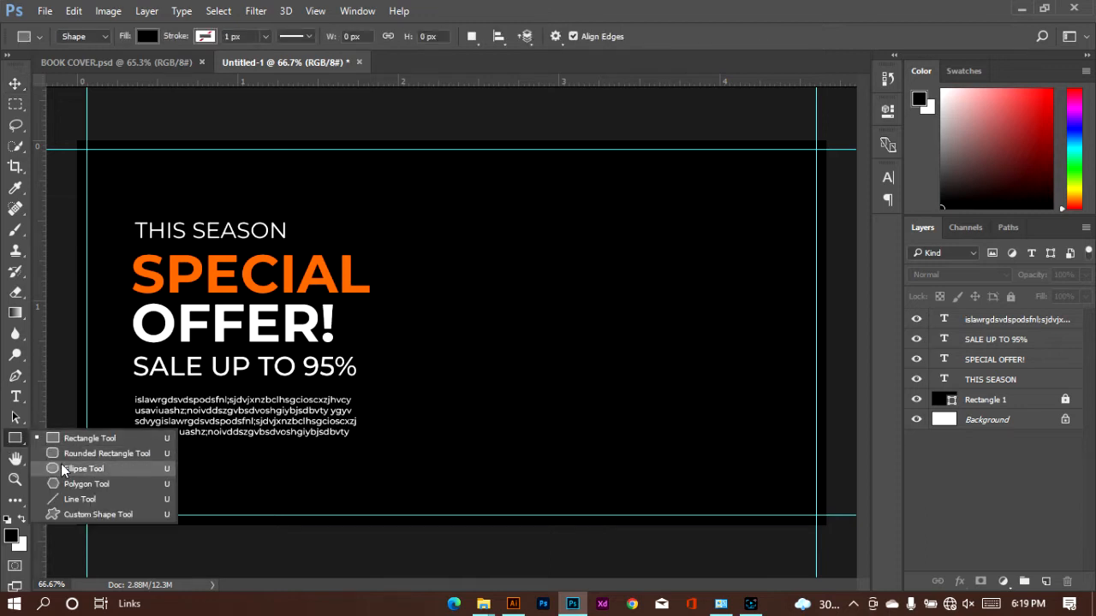
click(62, 466)
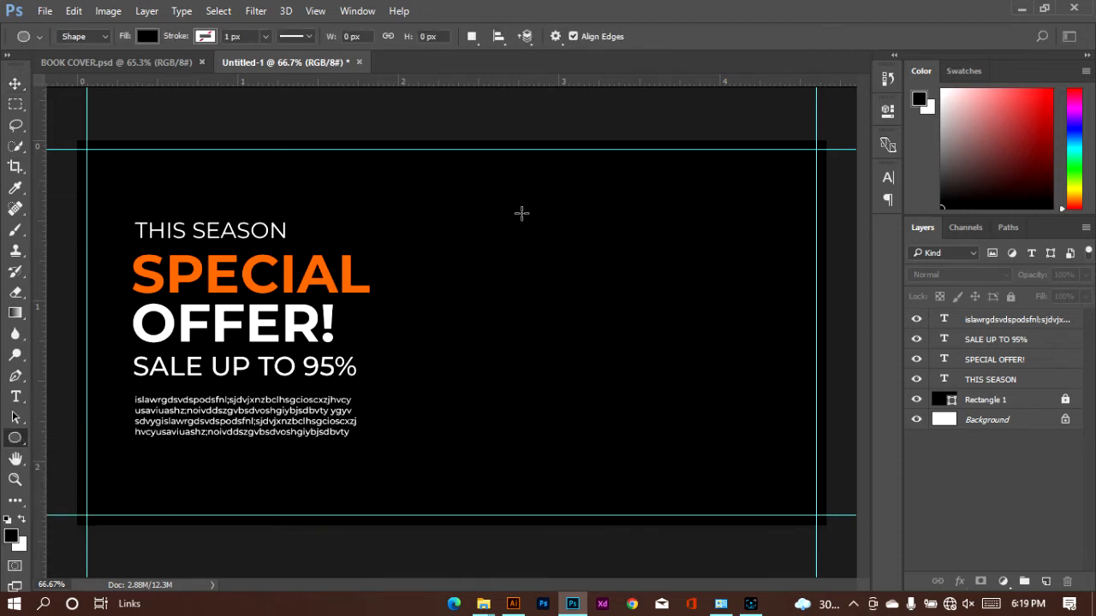
drag(514, 203, 798, 585)
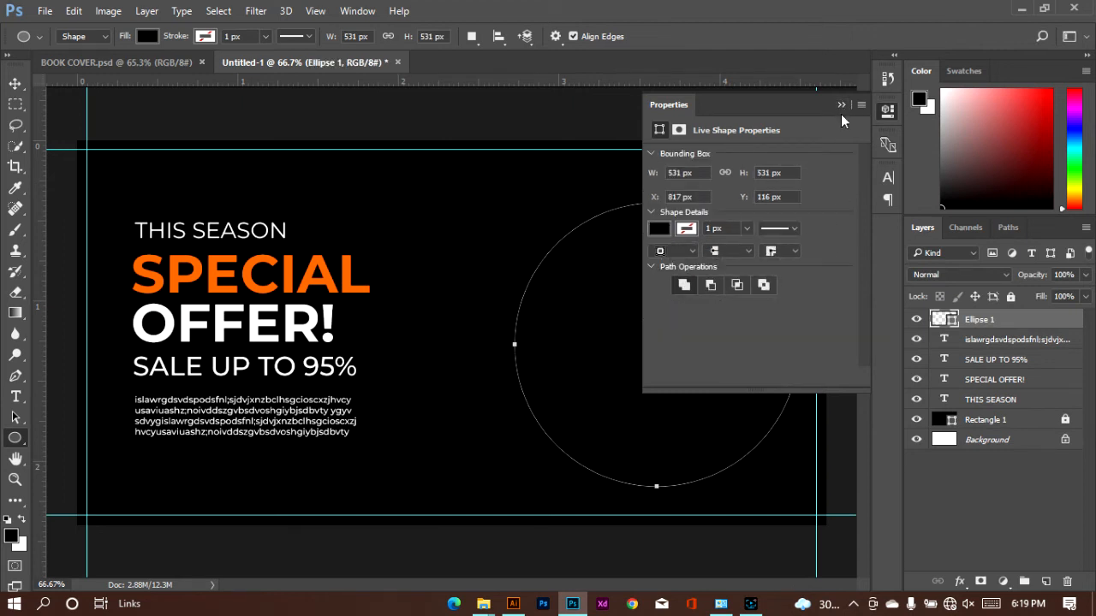
click(659, 229)
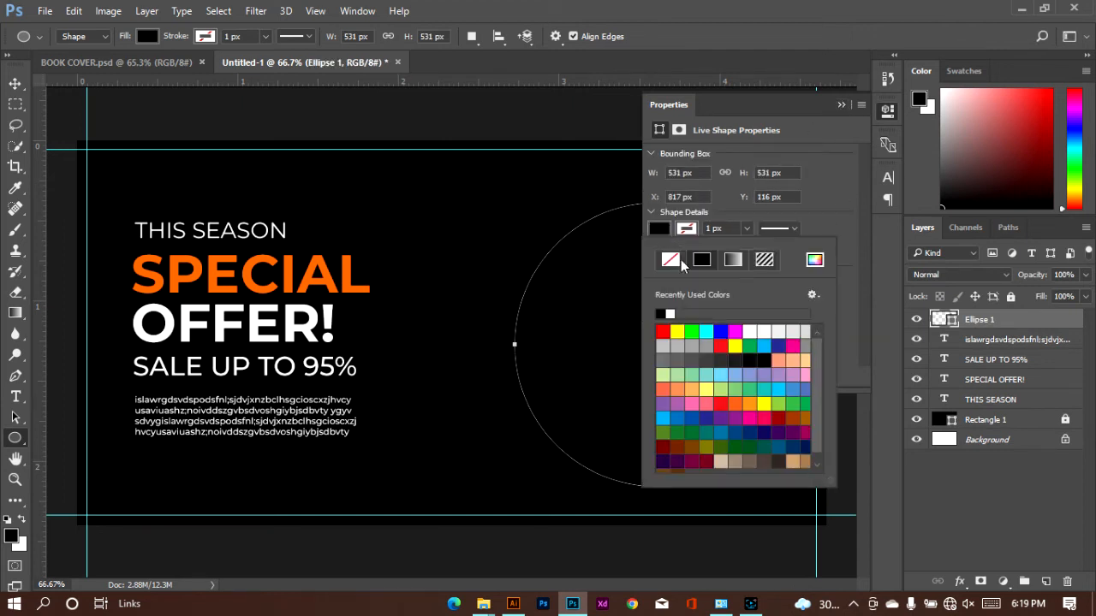
click(746, 331)
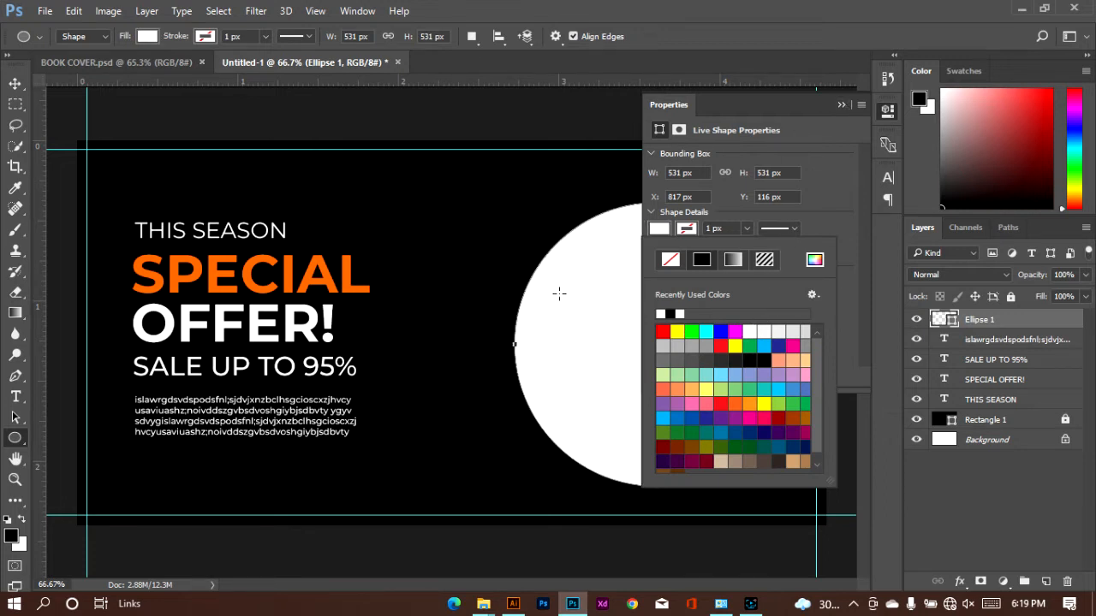
click(814, 259)
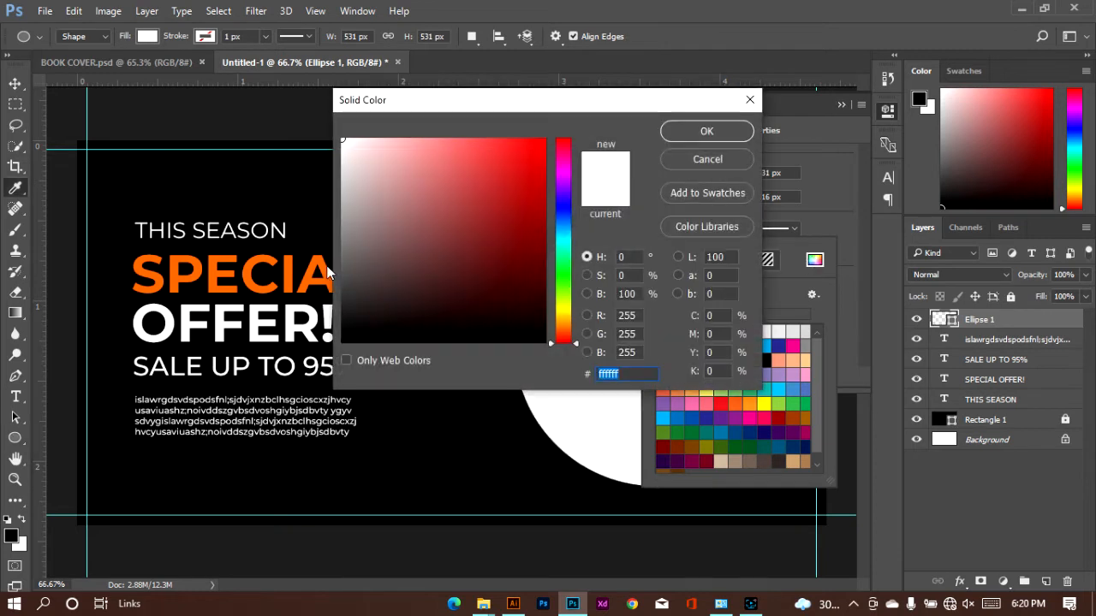
click(291, 273)
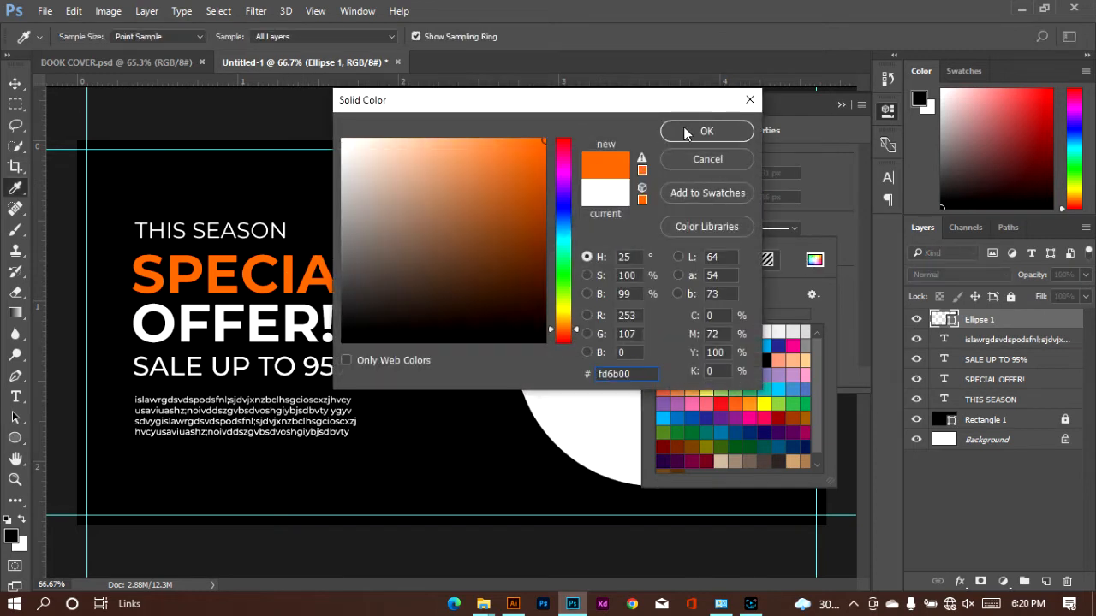
click(715, 161)
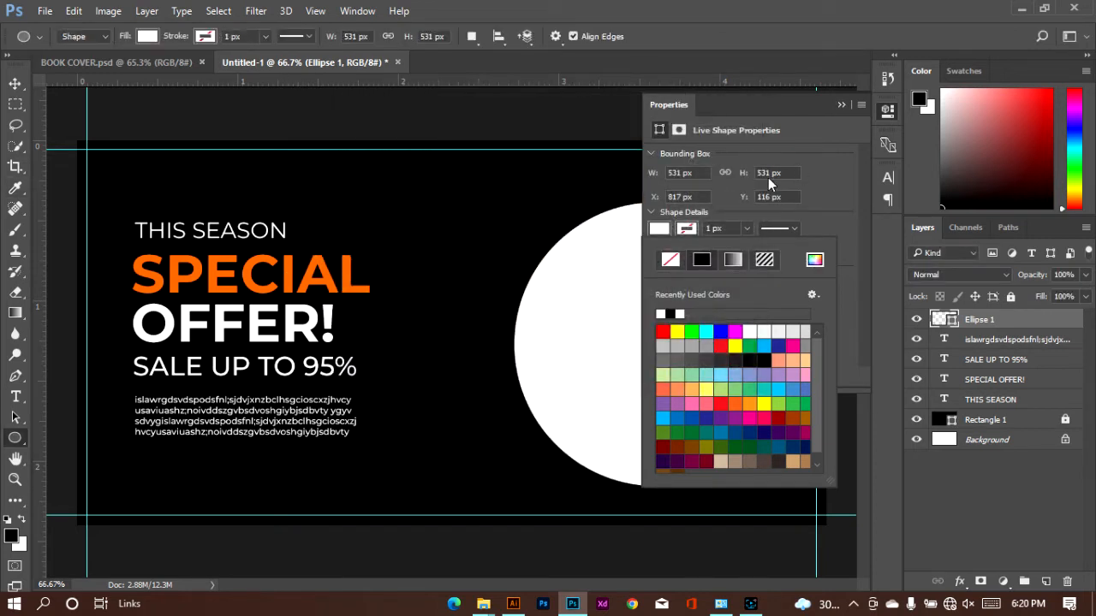
Move the white circle left and slightly up, closer to the text block
click(769, 180)
click(821, 154)
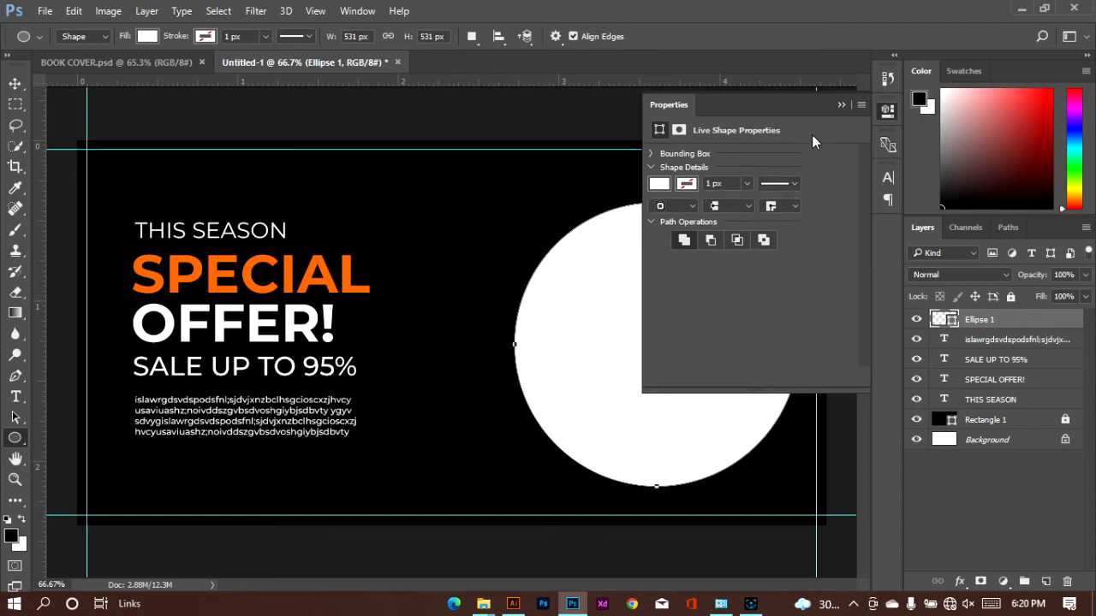
click(840, 105)
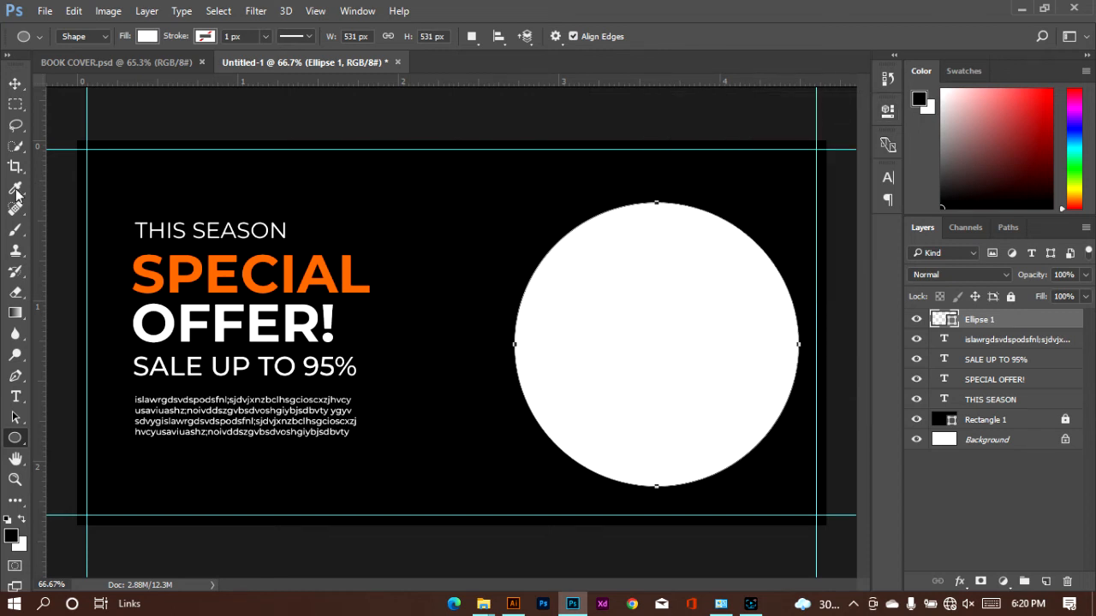
click(15, 83)
drag(628, 359, 574, 347)
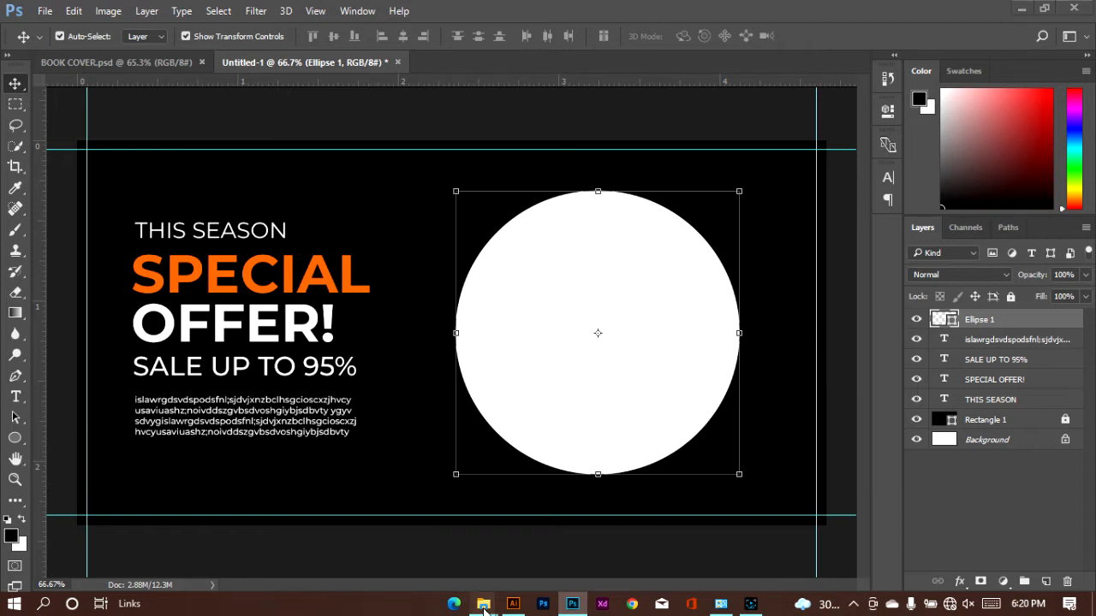
Place the shopping-cart image from the Downloads folder on the banner and scale it down to about 5.94%
mouse_move(484, 604)
click(241, 532)
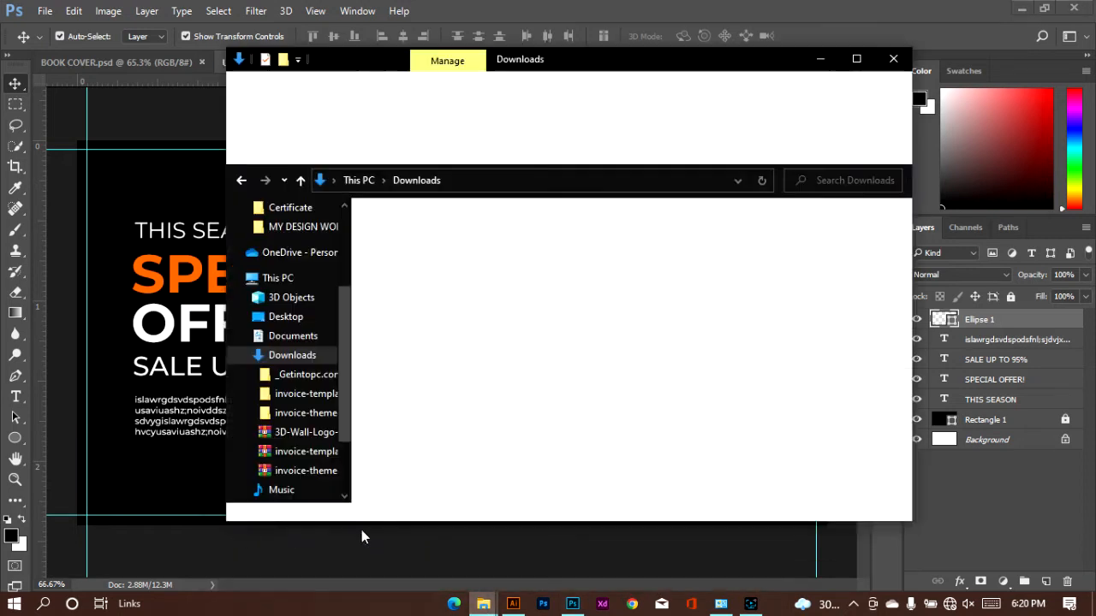
drag(417, 463, 643, 450)
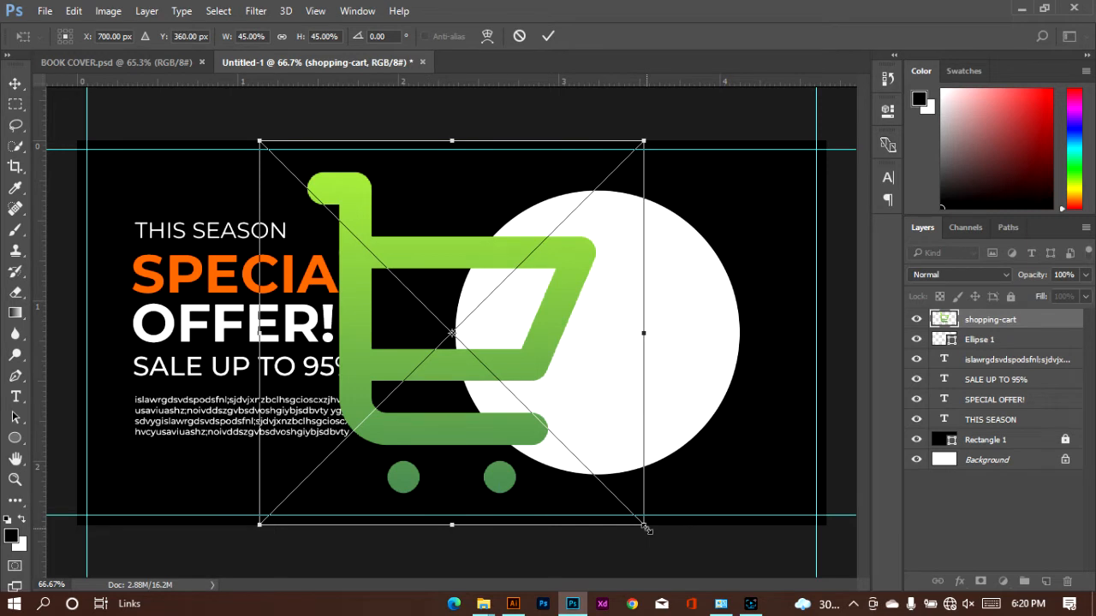
drag(646, 528, 311, 191)
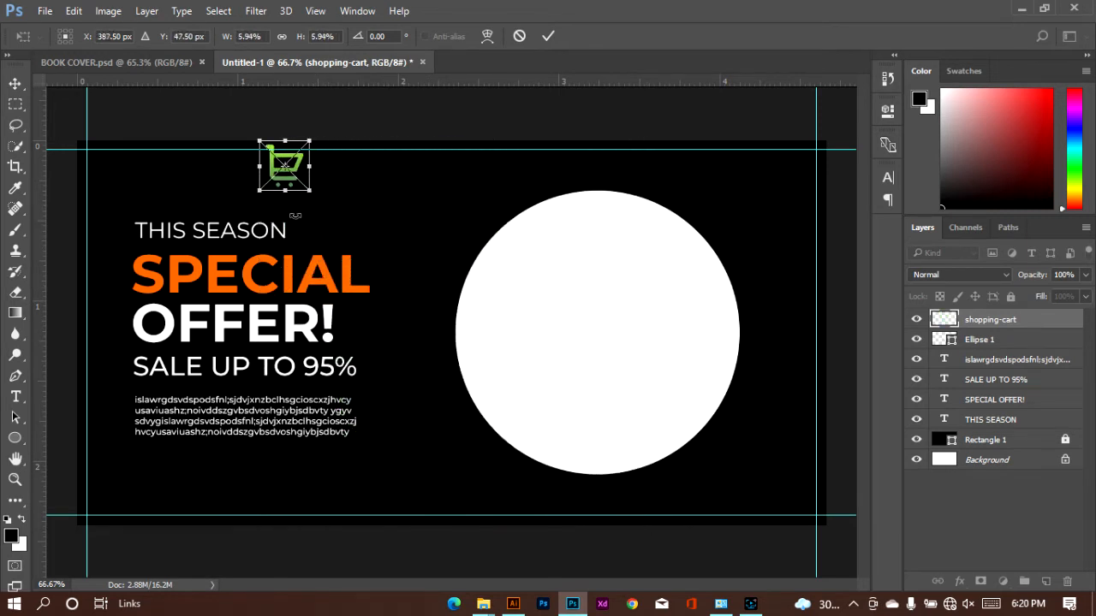
click(544, 39)
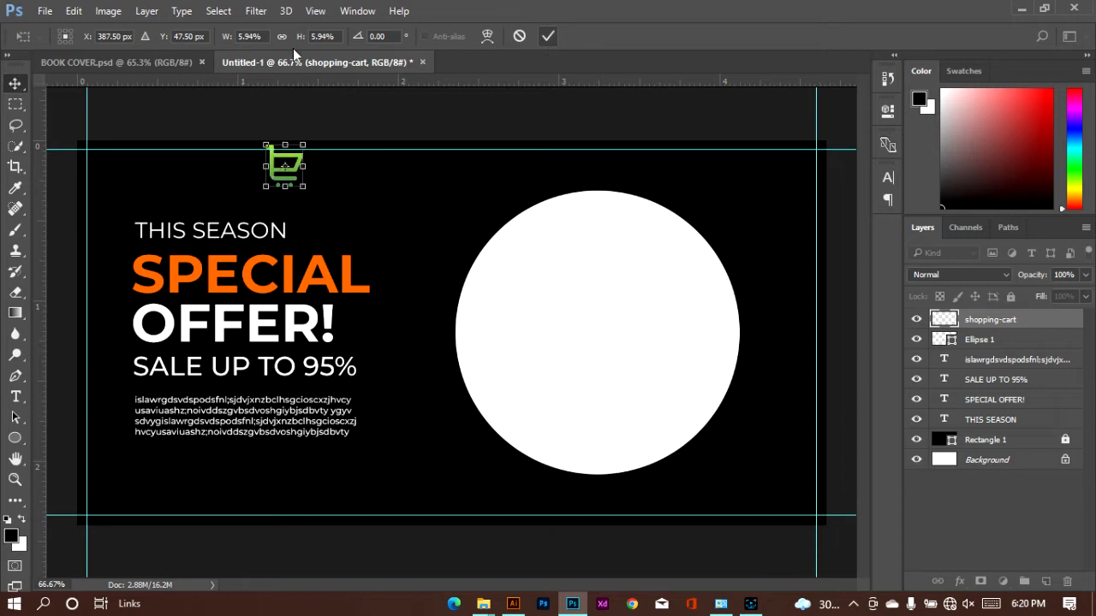
Flip the shopping-cart icon horizontally and shrink it to about 5.44%
click(74, 10)
mouse_move(182, 352)
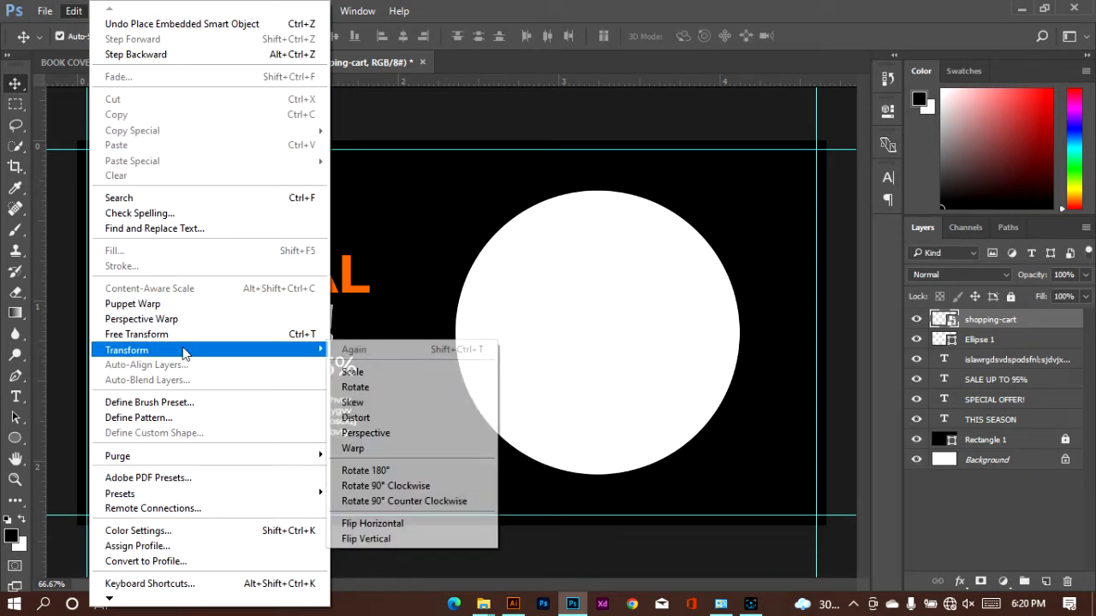
click(433, 523)
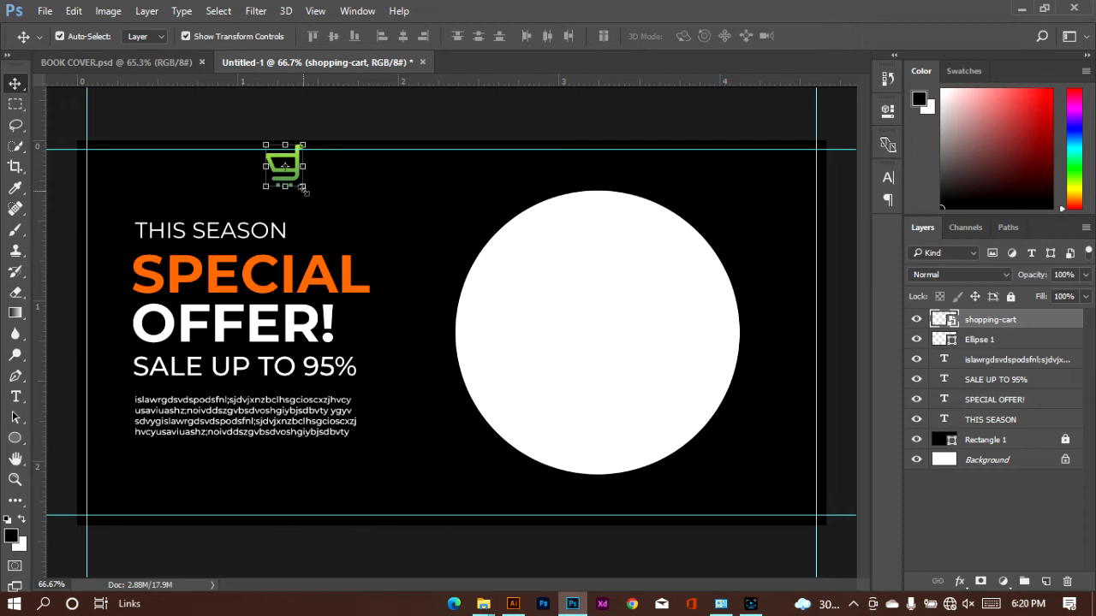
drag(304, 190, 306, 187)
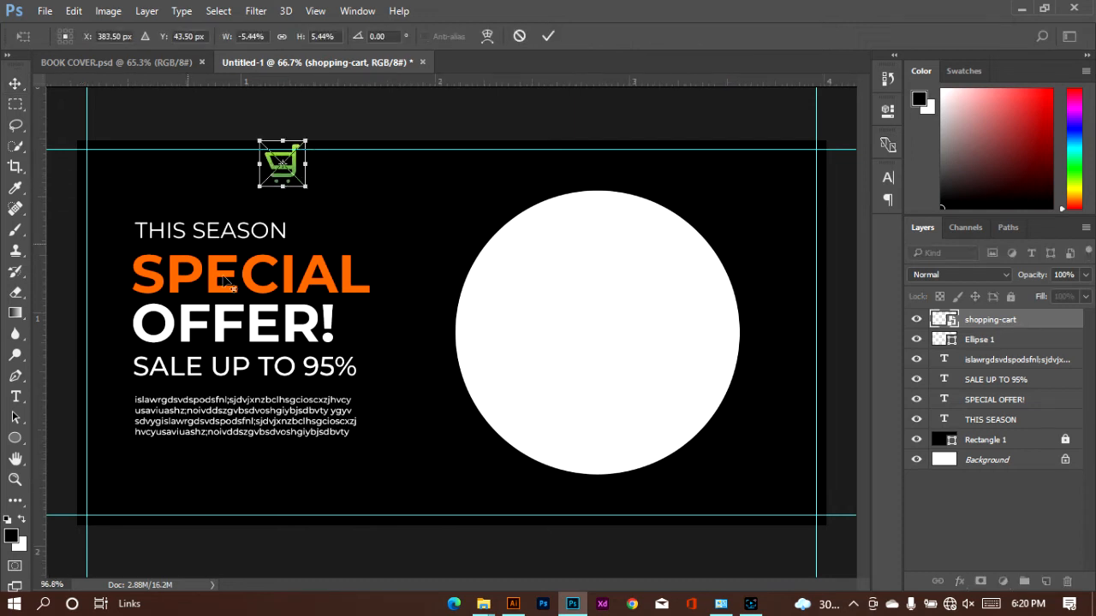
scroll(229, 282, up, 3)
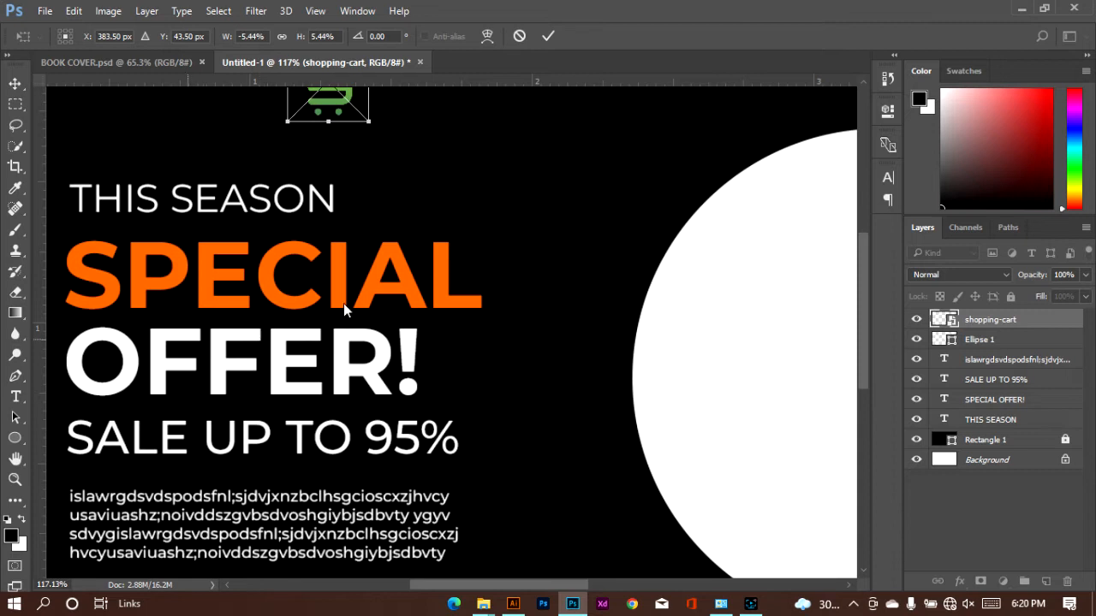
click(546, 36)
Move the cart icon above the "THIS SEASON" line, near the left edge of the text block
scroll(216, 319, up, 3)
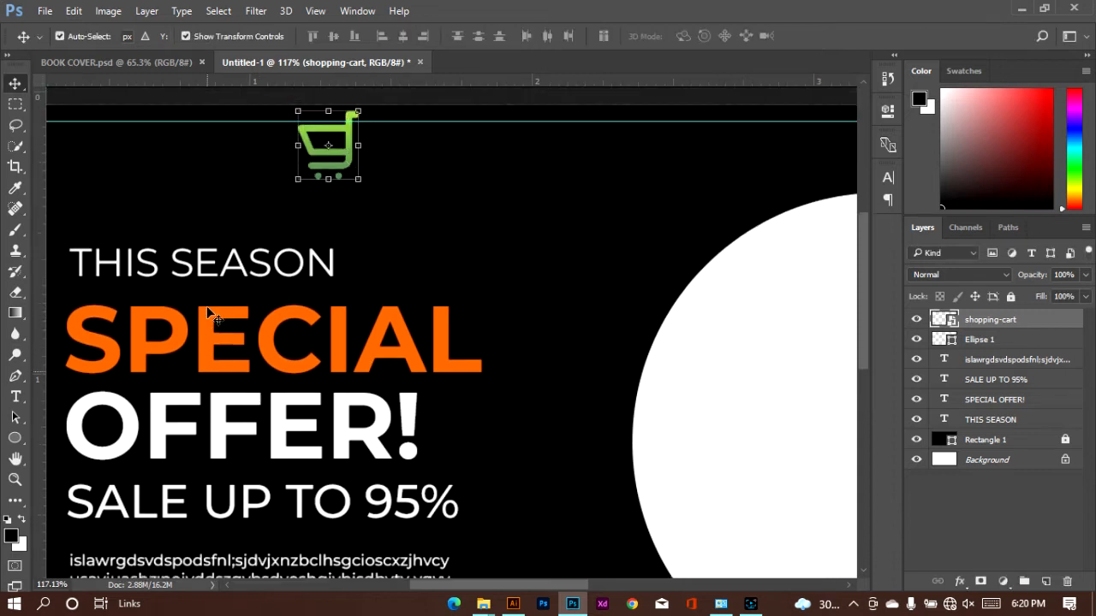
scroll(216, 327, left, 2)
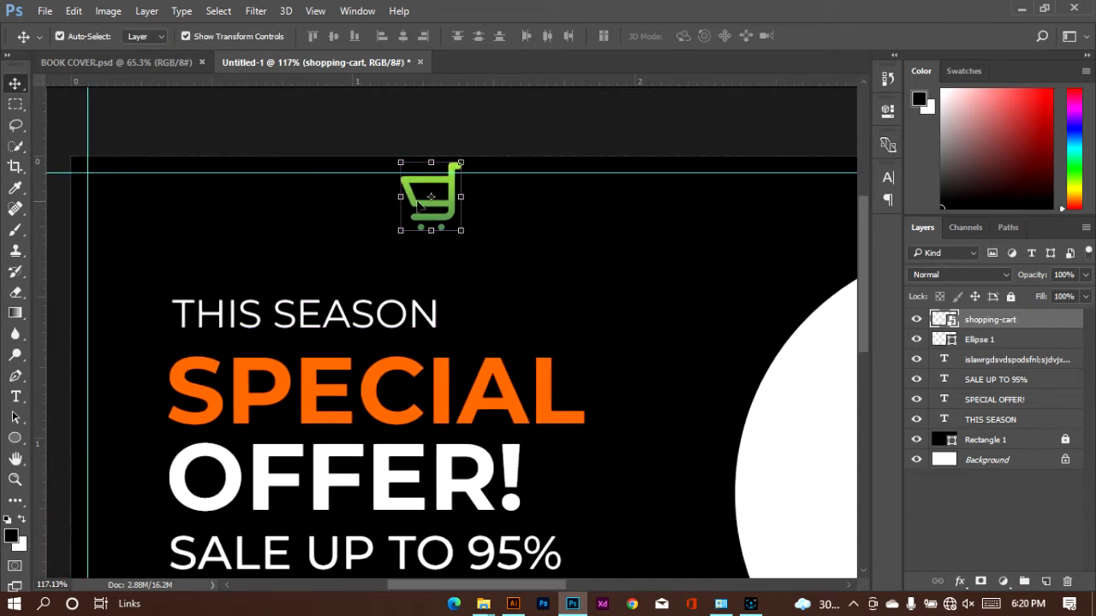
drag(418, 211, 214, 249)
Add a Gradient Overlay to the shopping-cart layer using the orange-yellow-orange preset gradient
click(960, 581)
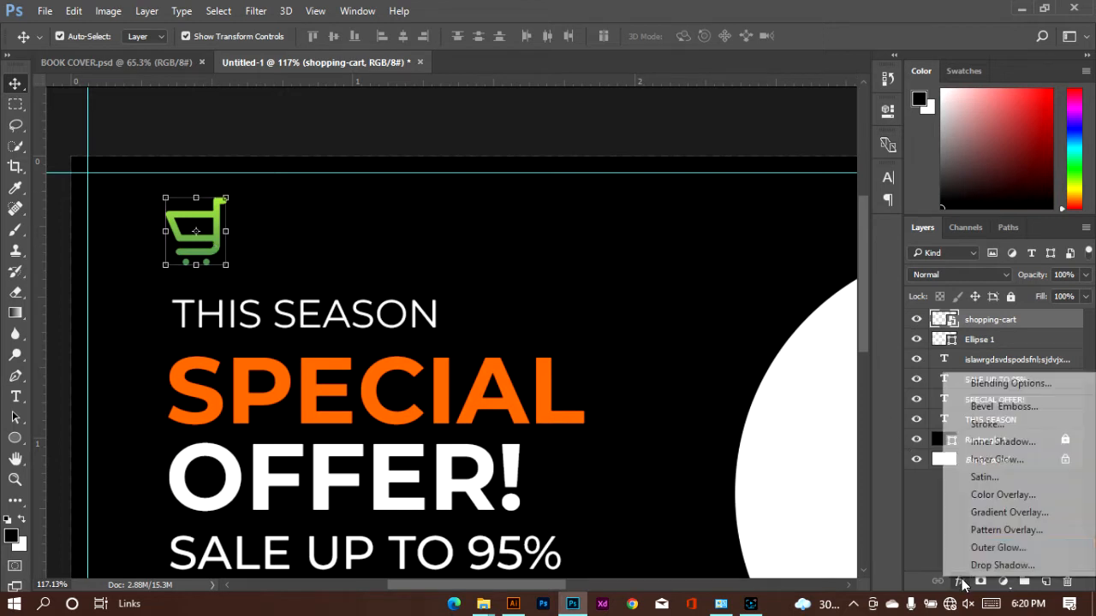
click(985, 514)
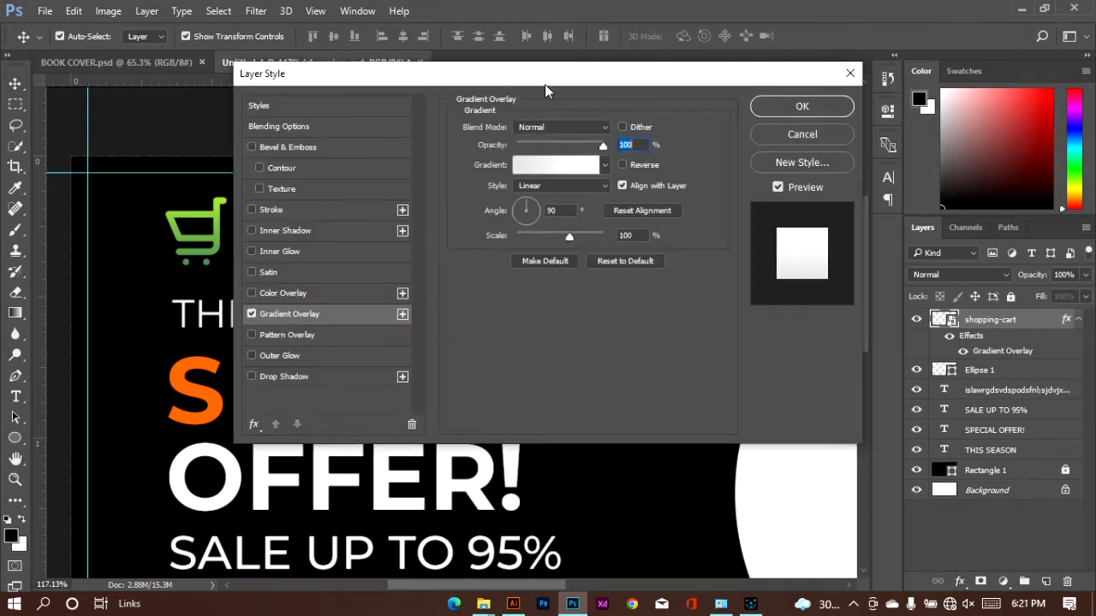
drag(545, 84, 705, 86)
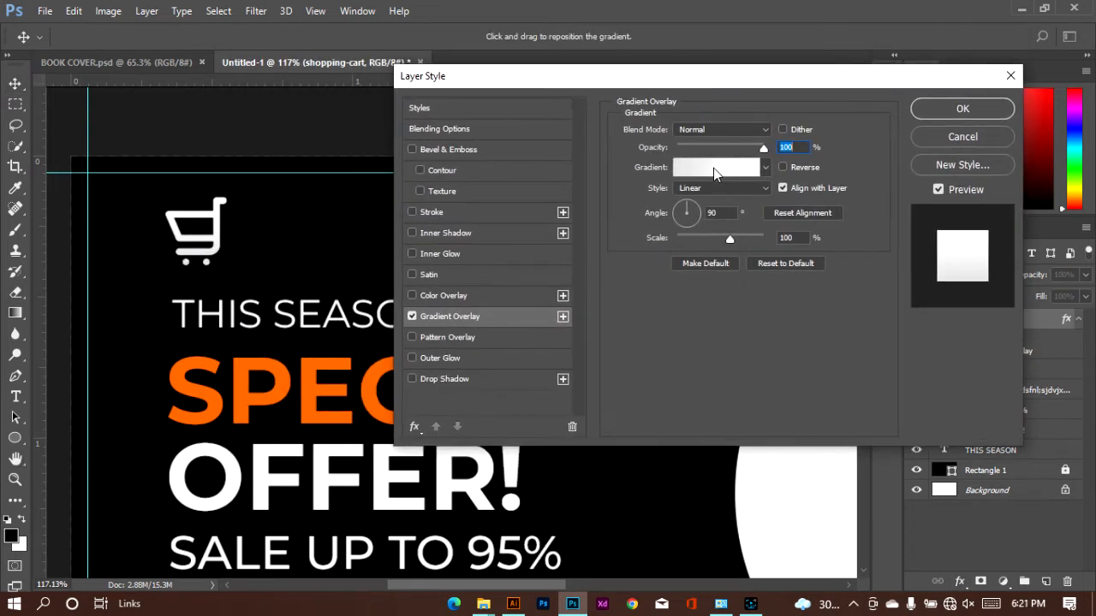
click(767, 168)
click(768, 168)
click(768, 169)
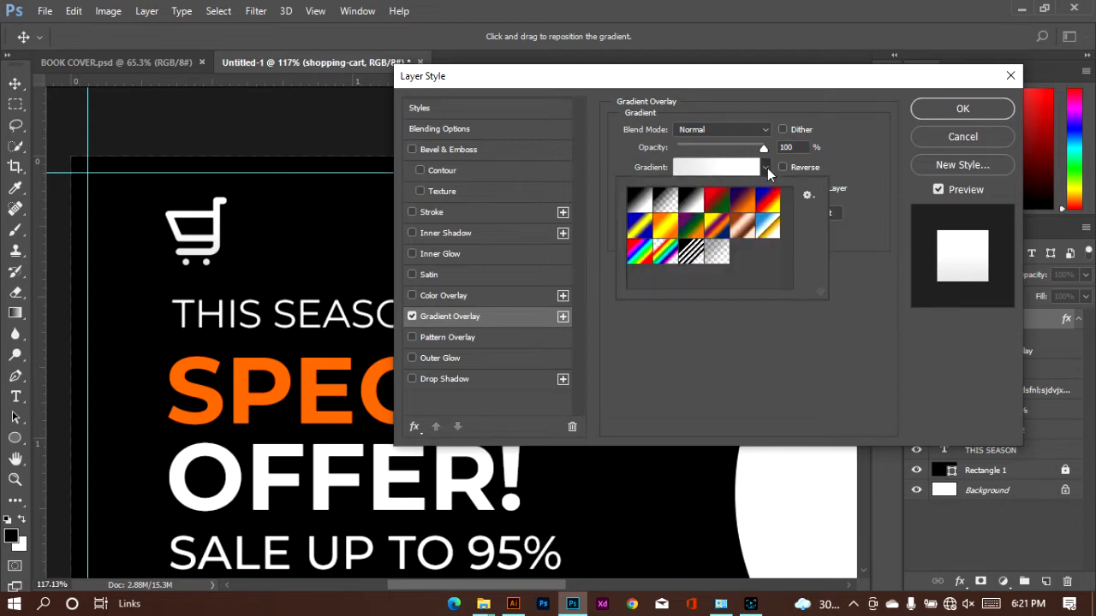
click(669, 231)
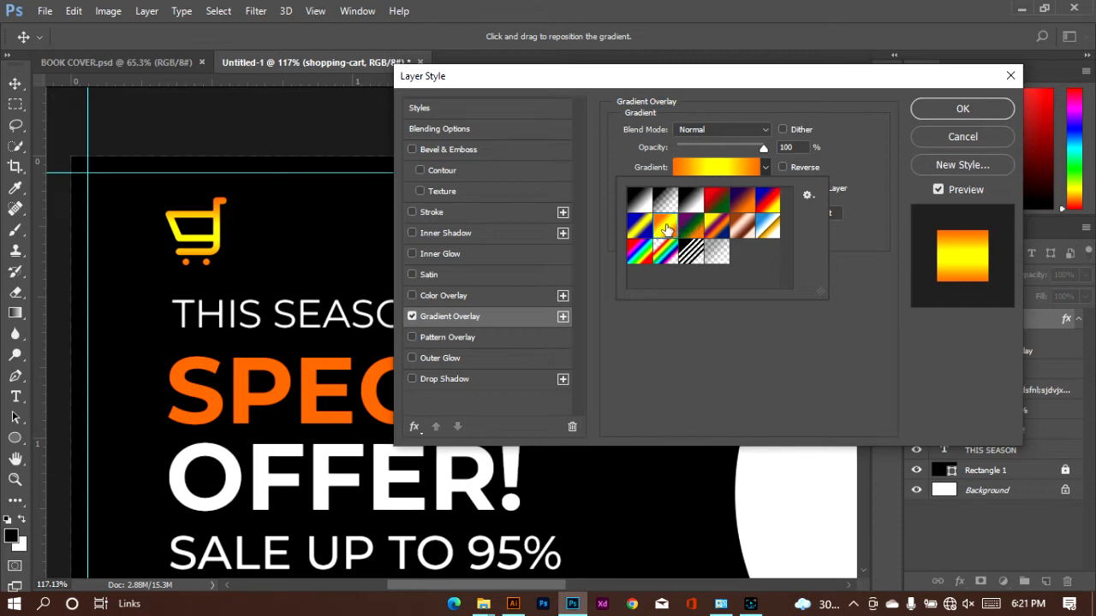
click(875, 149)
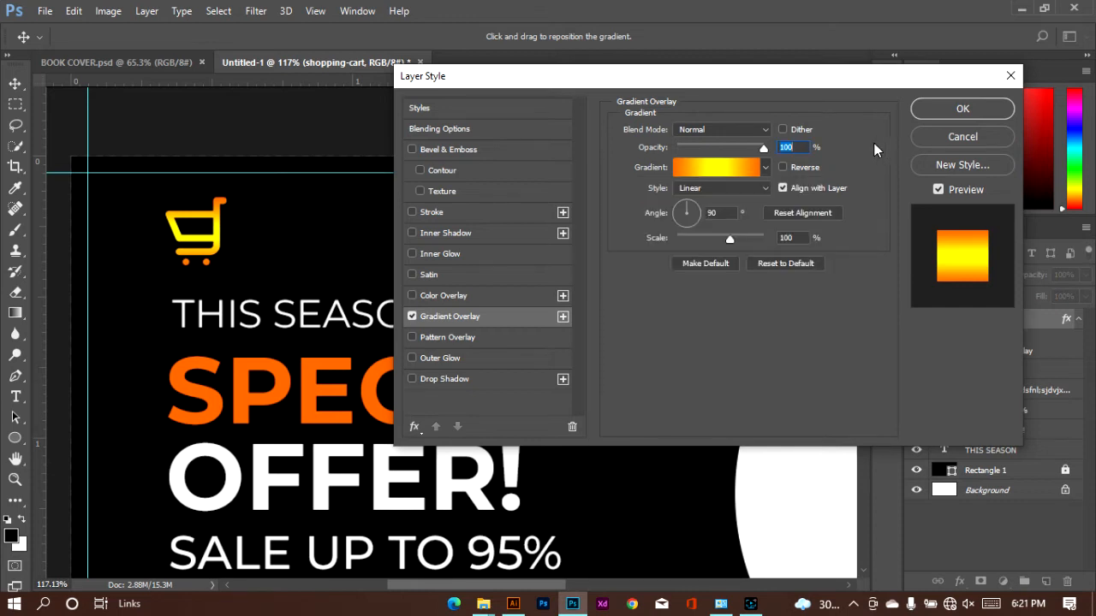
Try the Radial and Diamond styles for the cart's gradient overlay, settle on Linear, and apply the layer style
click(734, 189)
click(732, 216)
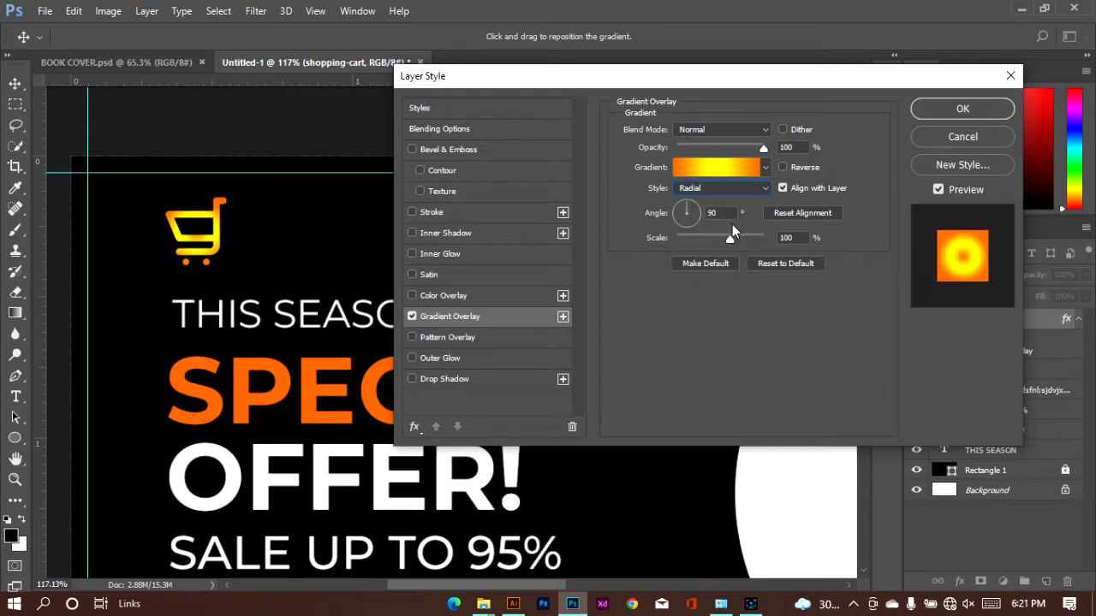
click(739, 187)
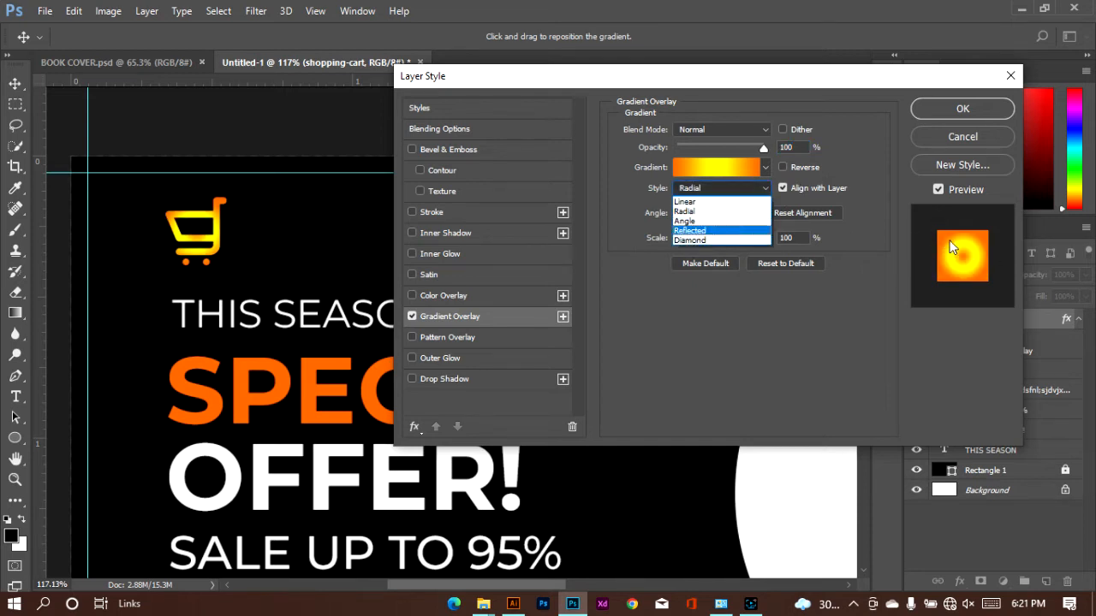
click(712, 240)
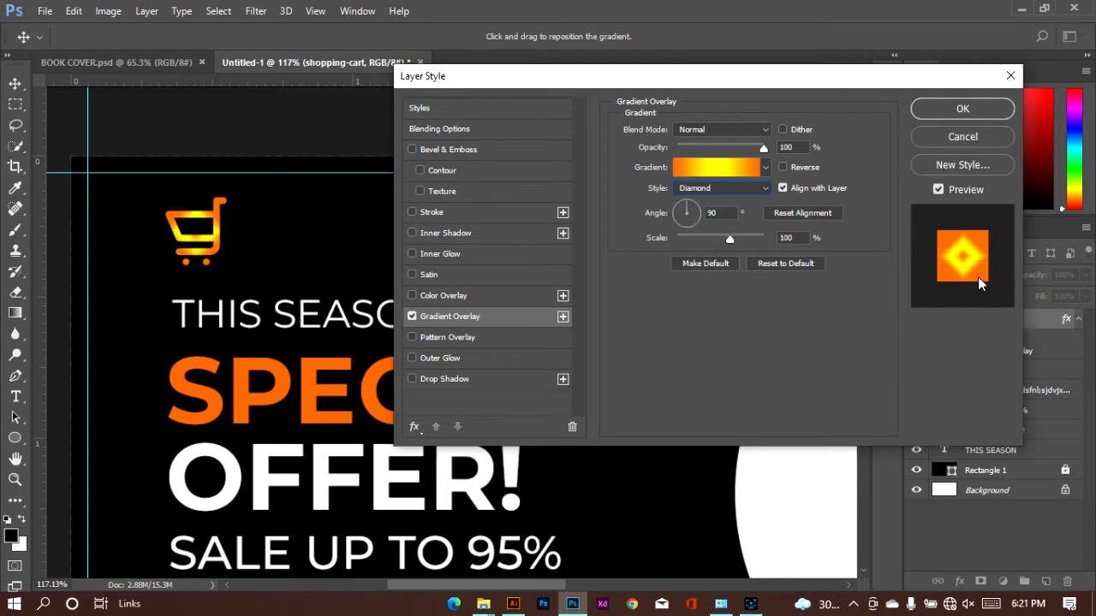
click(743, 187)
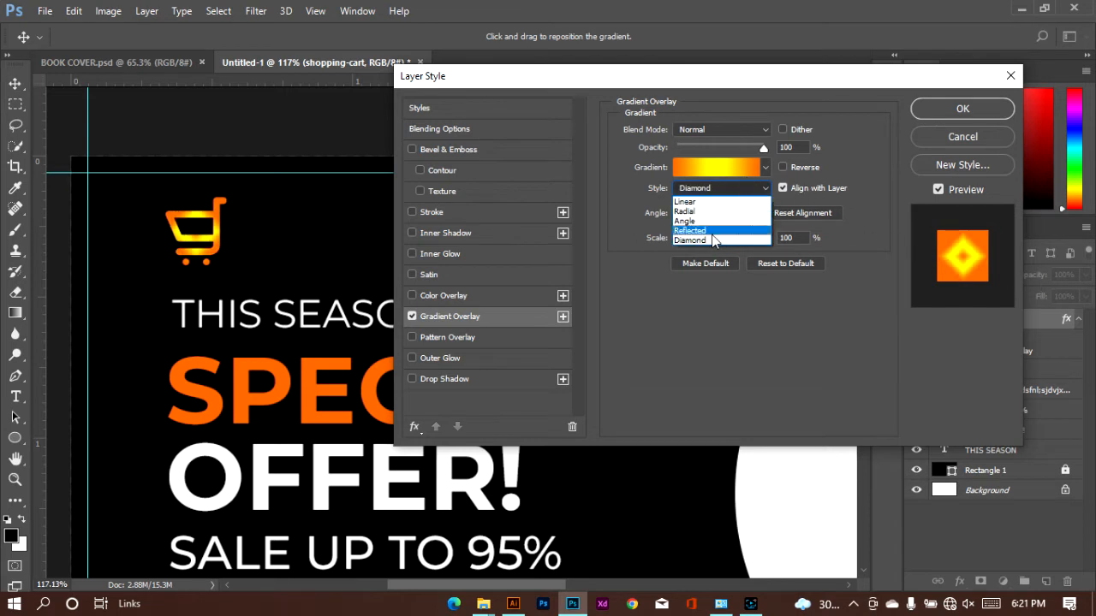
click(689, 201)
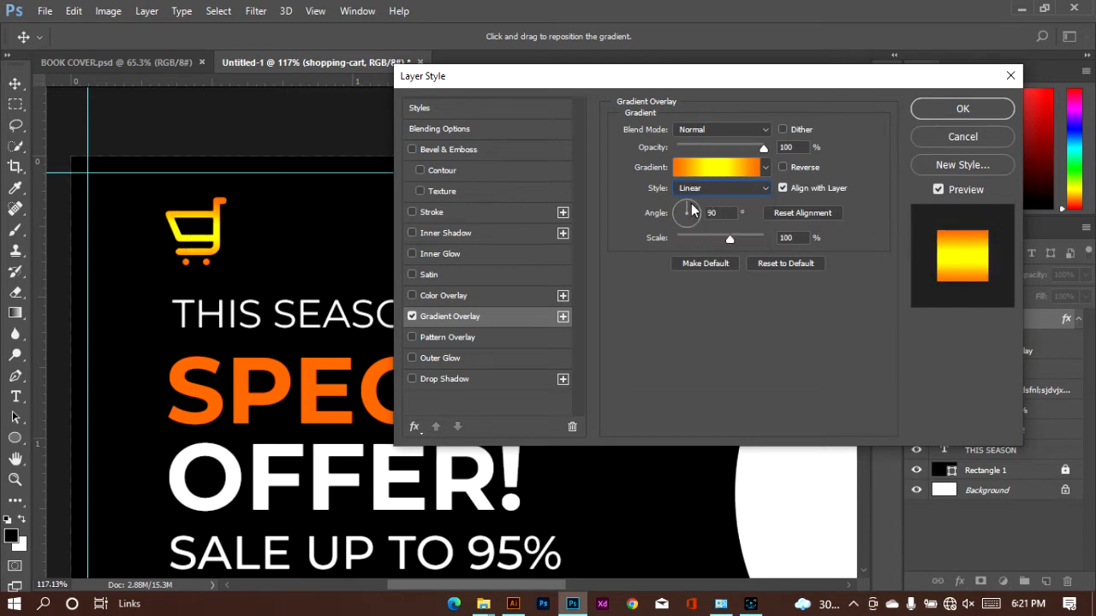
click(980, 108)
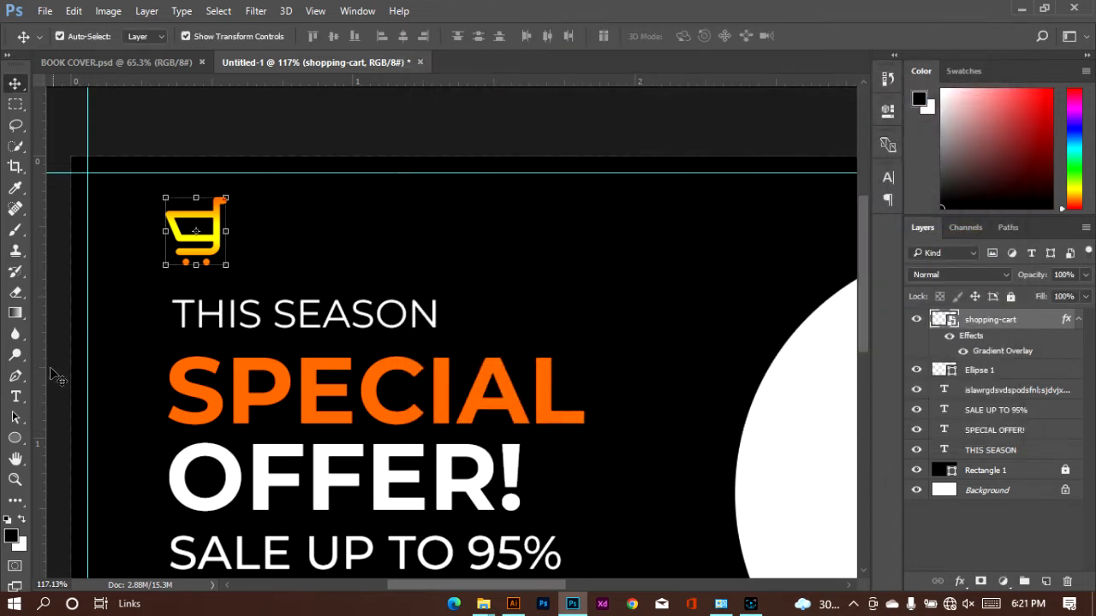
Add the text "TRENDY" to the right of the cart icon and colour it white (ffffff)
click(15, 397)
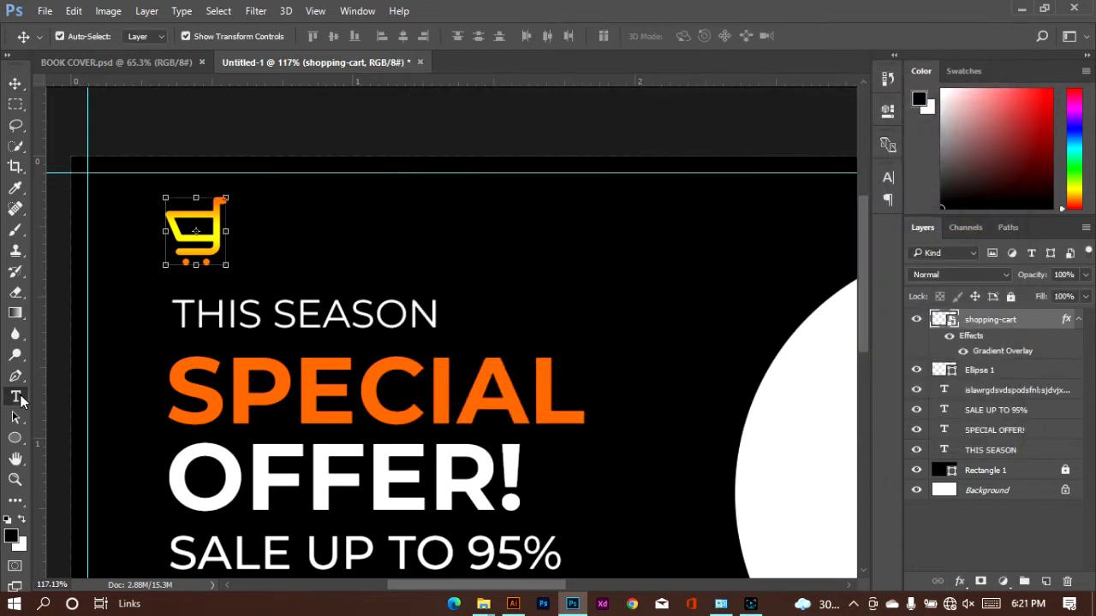
click(254, 231)
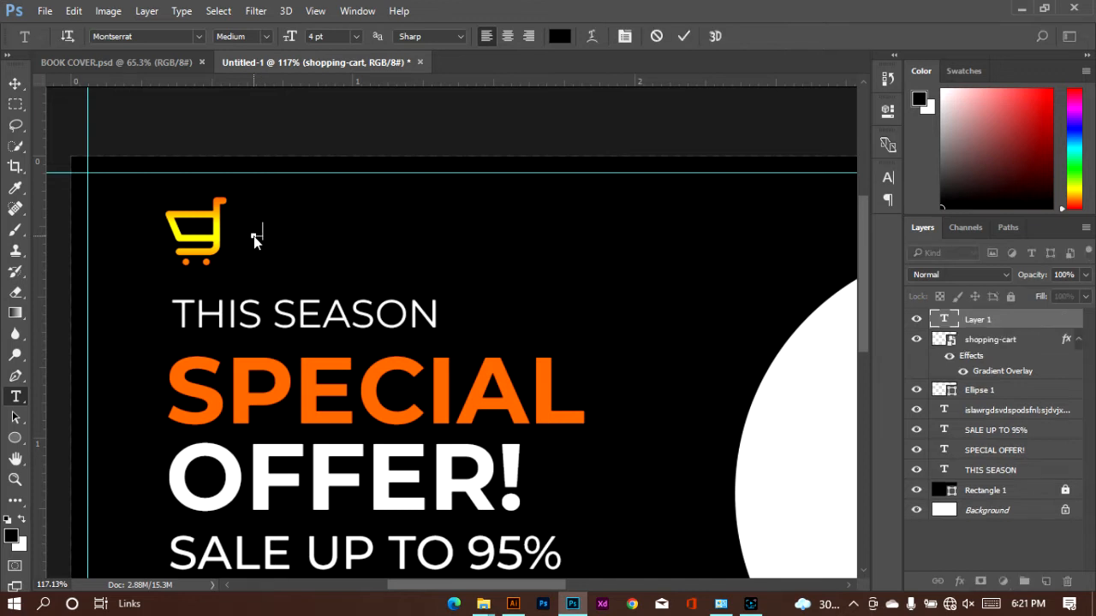
text(LOGO)
key(ctrl+a)
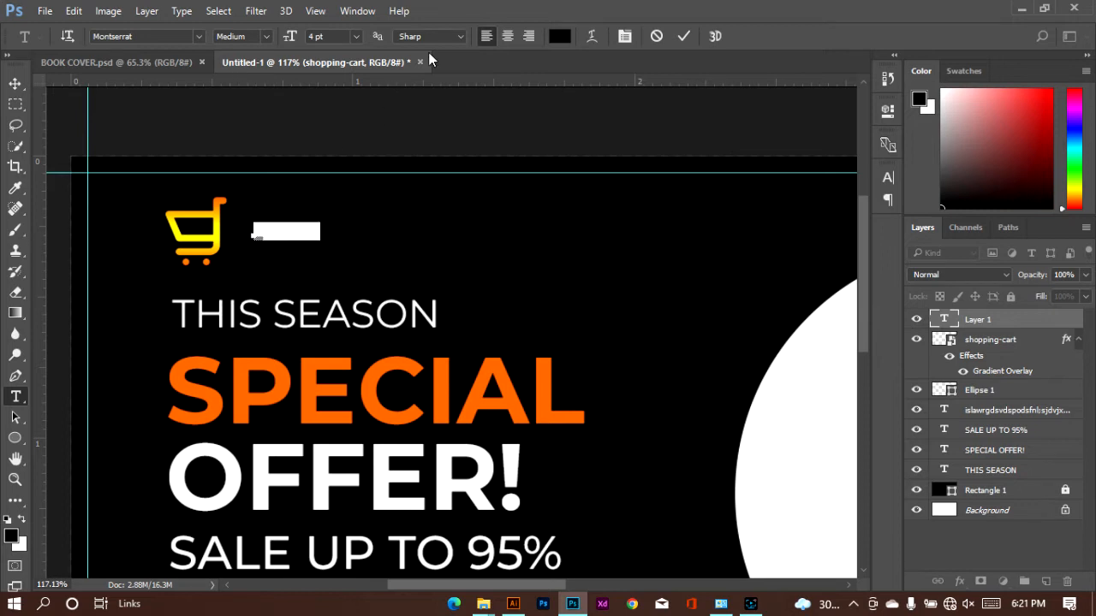
click(558, 36)
drag(357, 166, 342, 137)
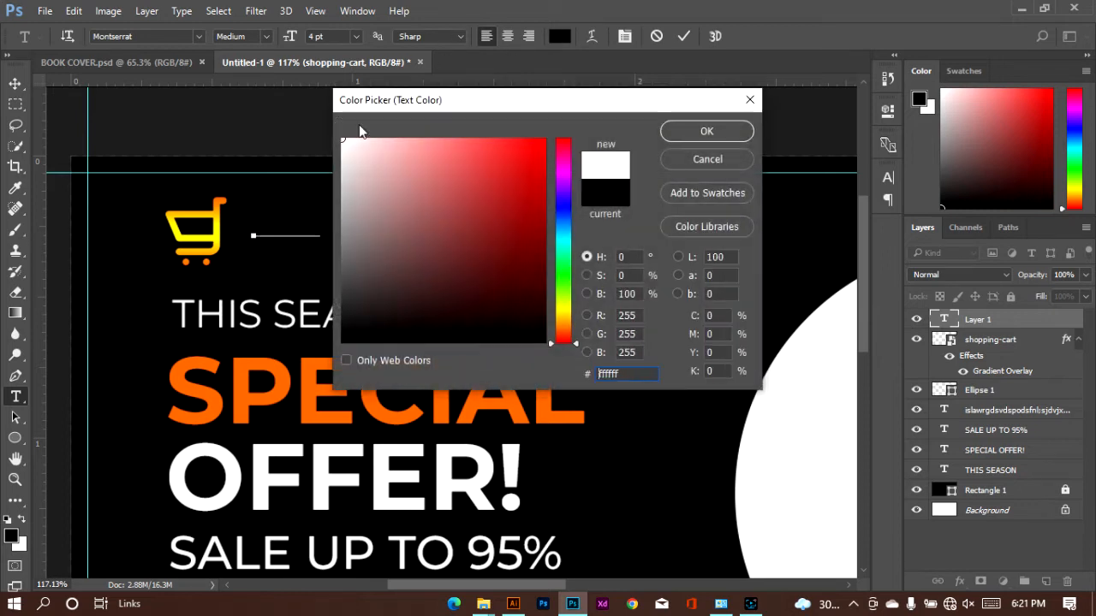
click(683, 134)
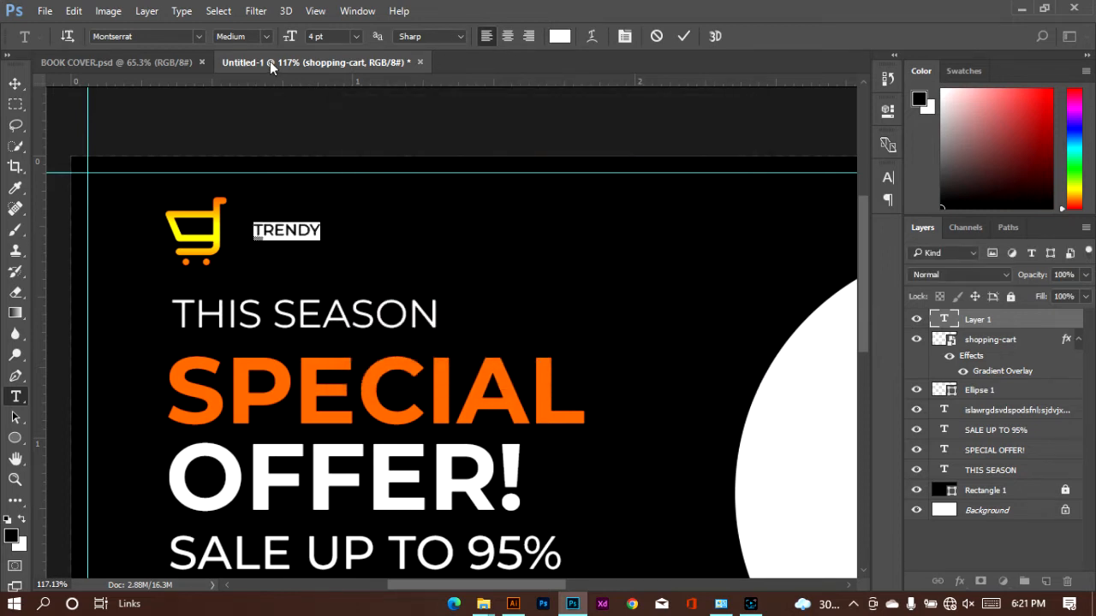
Set the "TRENDY" text to ExtraBold at 8 pt and place it directly beside the cart icon
click(266, 35)
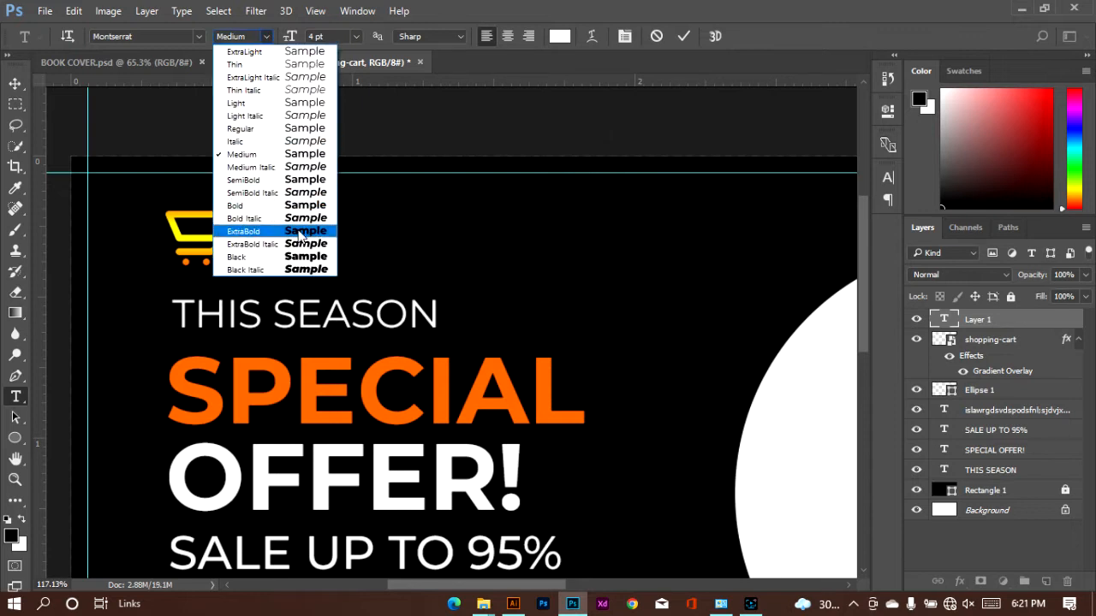
click(300, 232)
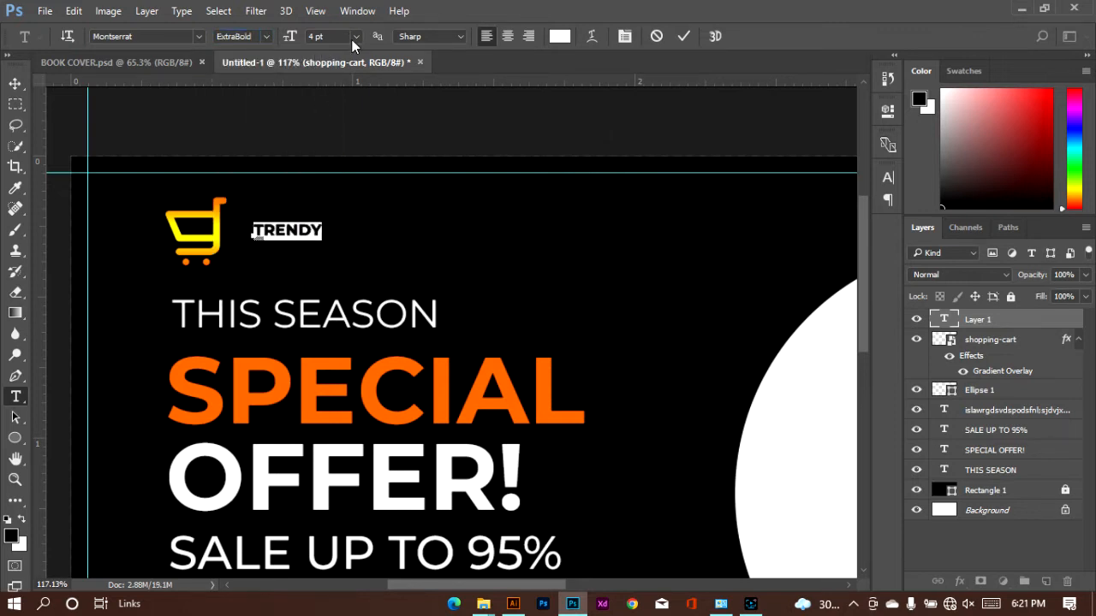
click(354, 38)
click(343, 77)
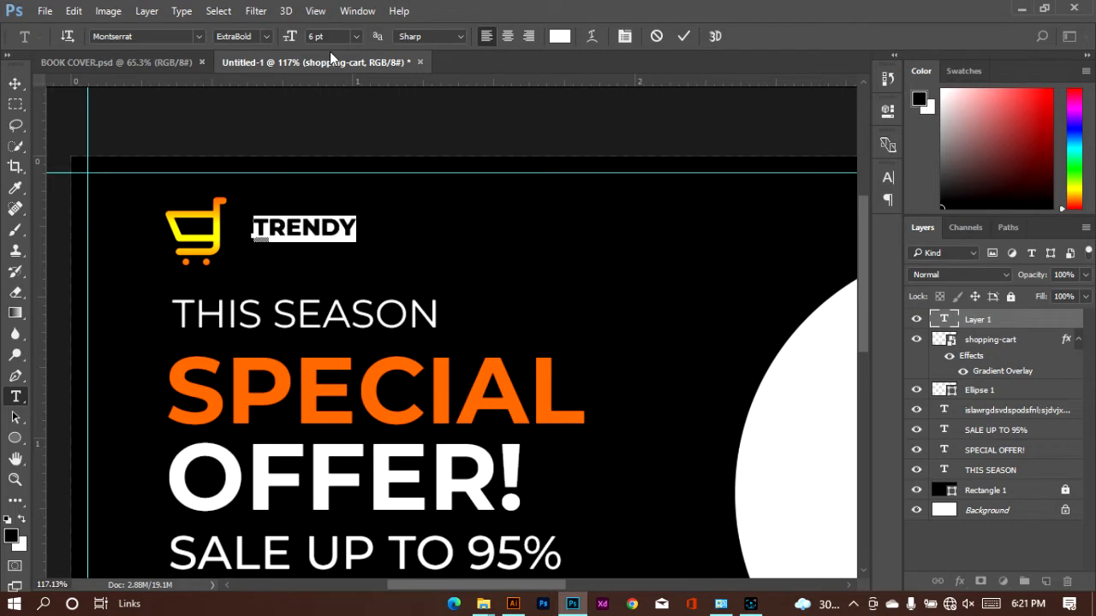
click(356, 37)
click(346, 108)
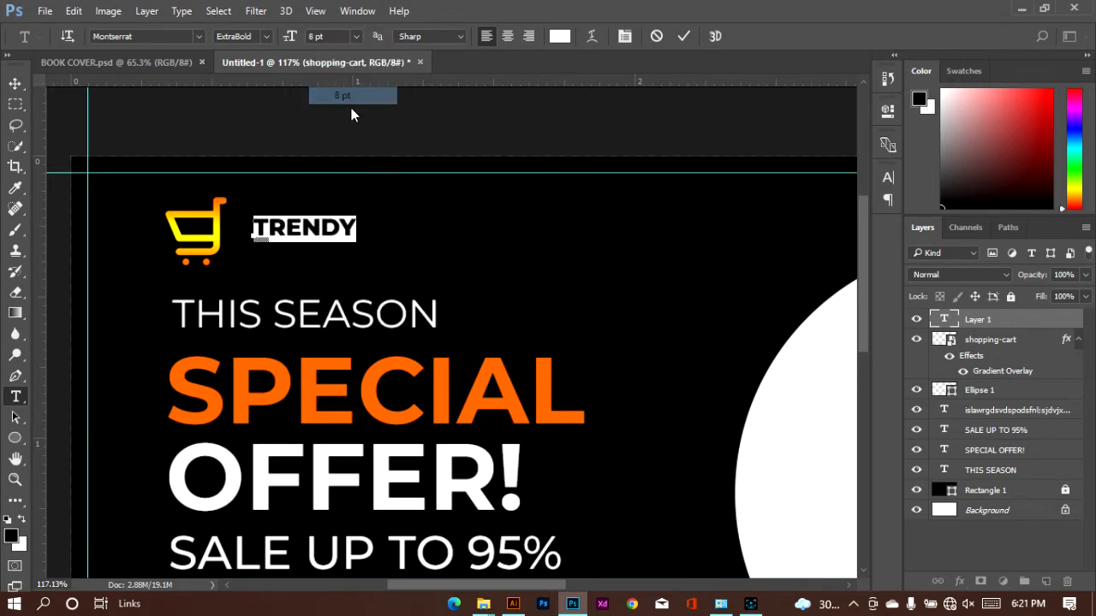
drag(342, 265, 319, 269)
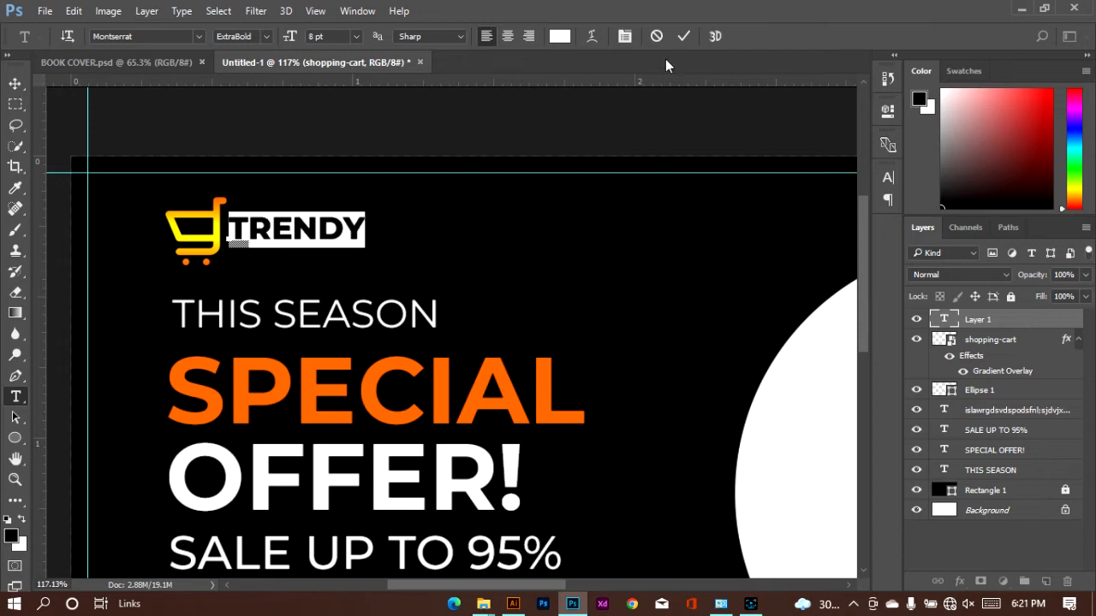
click(682, 36)
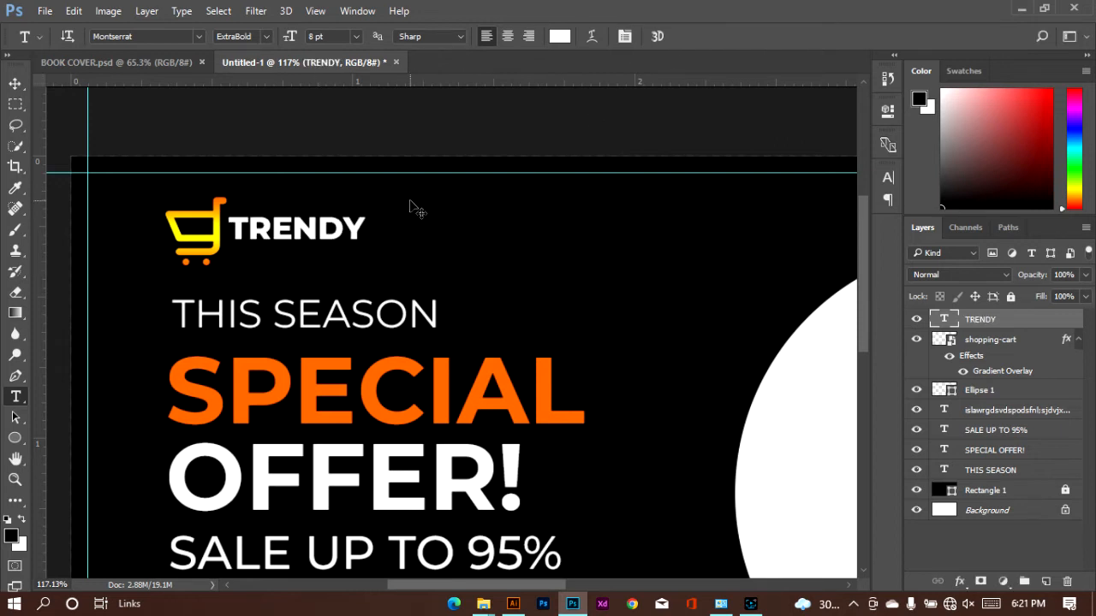
Select the four offer text layers below the logo and nudge them slightly down
scroll(415, 207, down, 1)
key(ctrl+0)
click(15, 83)
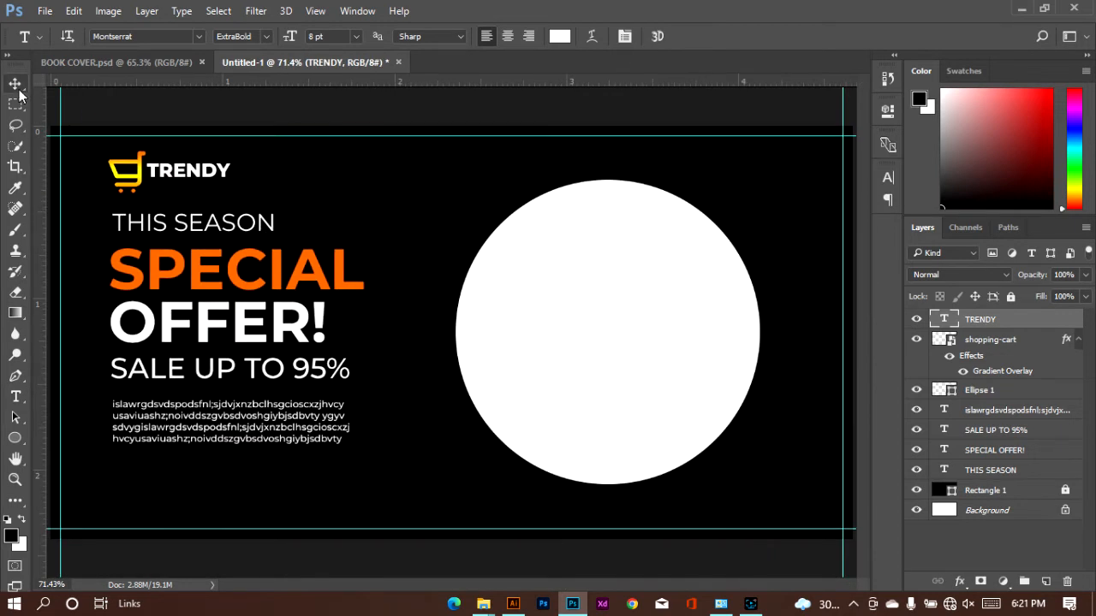
drag(101, 219, 317, 433)
key(Down)
key(Down)
key(Down)
key(Down)
key(Down)
key(Down)
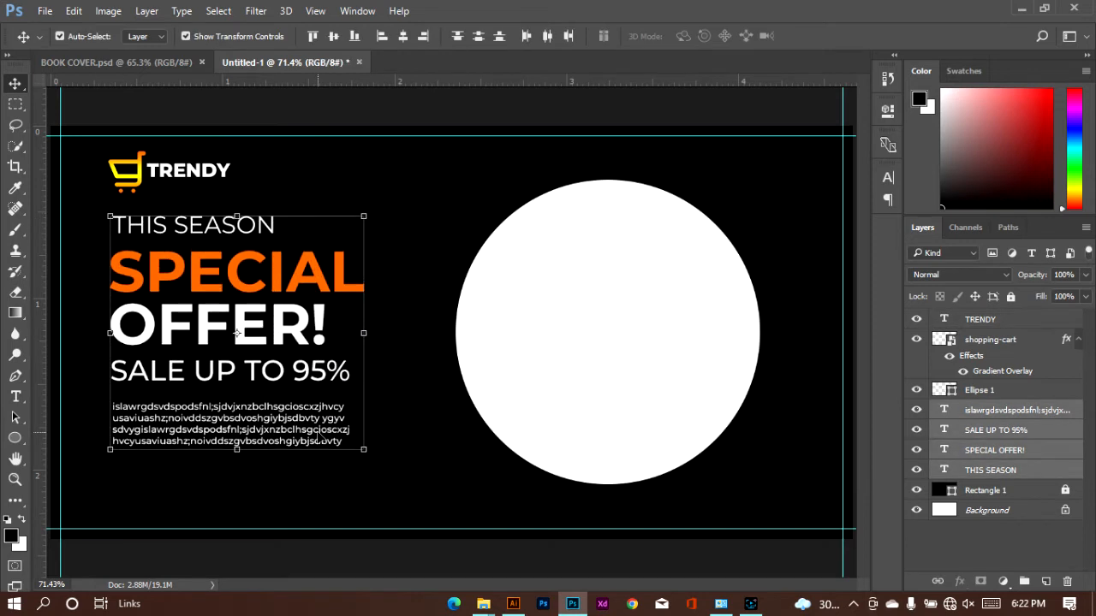
Nudge the offer text layers a little further down, and lower the cart icon and "TRENDY" text slightly together
key(Down)
key(Down)
key(Down)
key(Down)
key(Down)
key(Down)
key(Down)
key(Down)
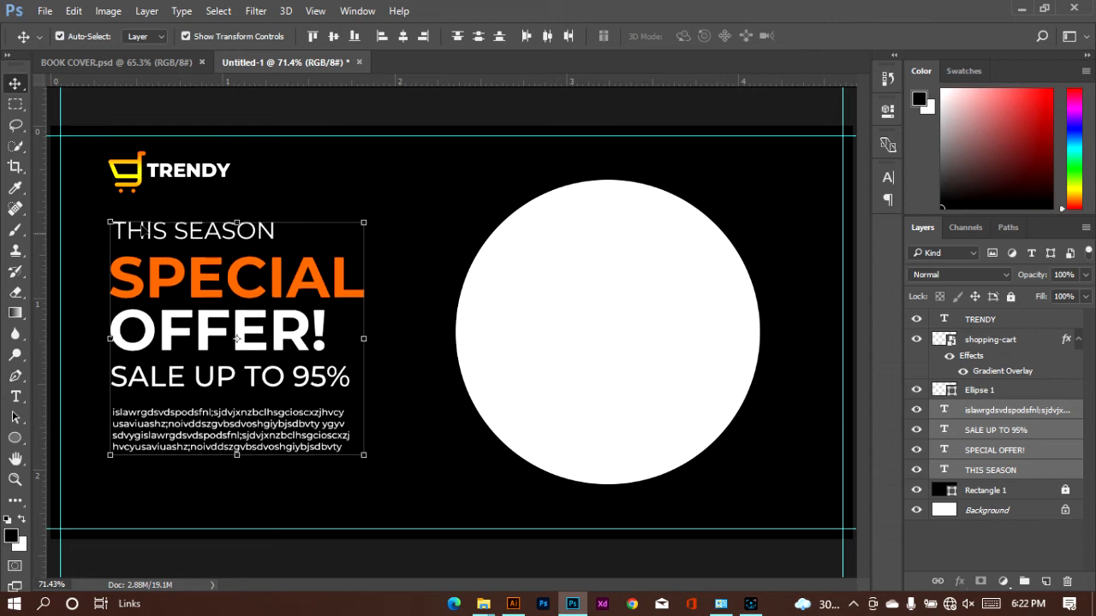
drag(92, 151, 235, 190)
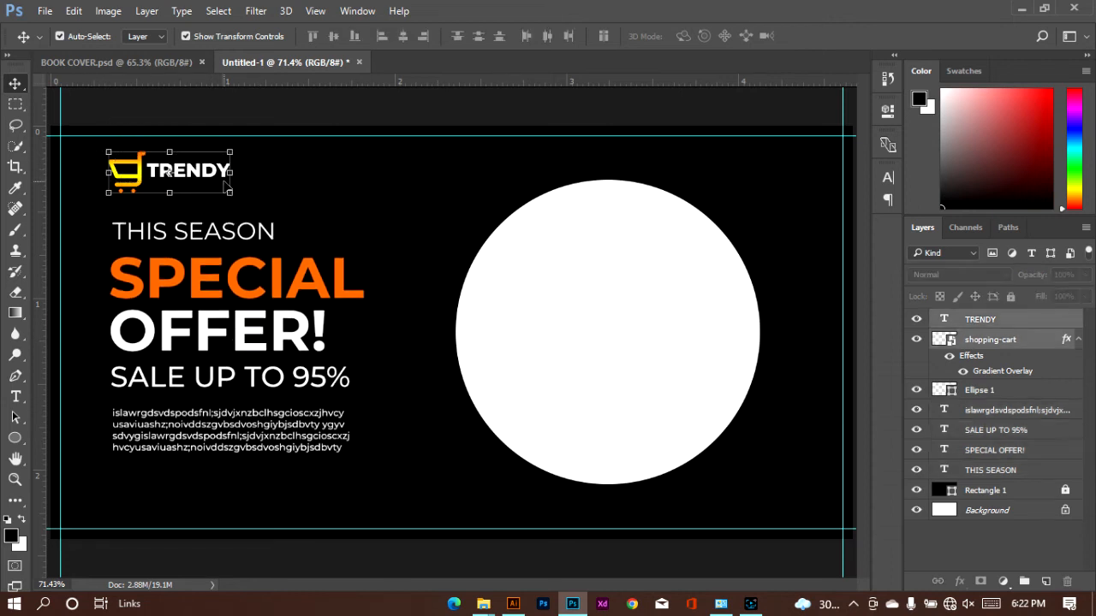
key(Down)
key(Down)
key(Down)
key(Down)
key(Down)
key(Down)
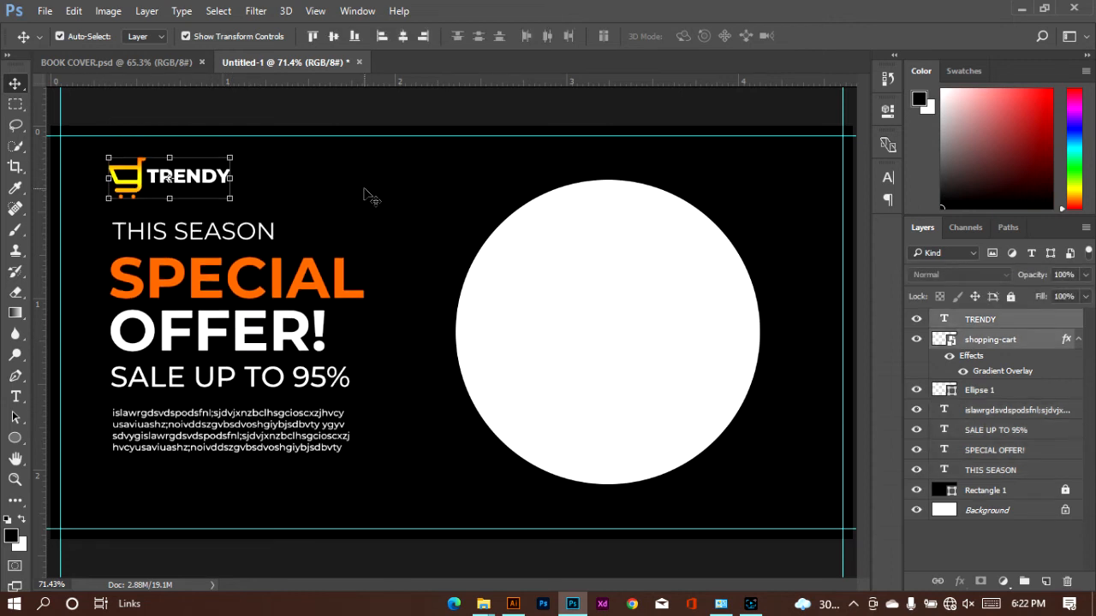
click(368, 196)
Place the photo of the standing woman in black from the Downloads folder into the banner, above the white circle's layer
click(674, 303)
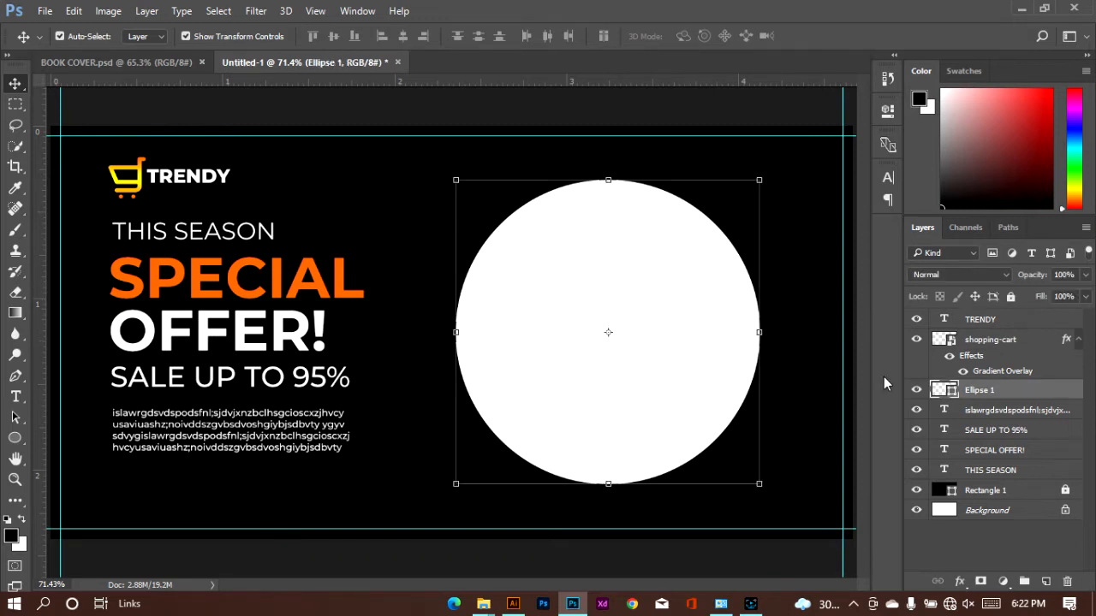
mouse_move(497, 604)
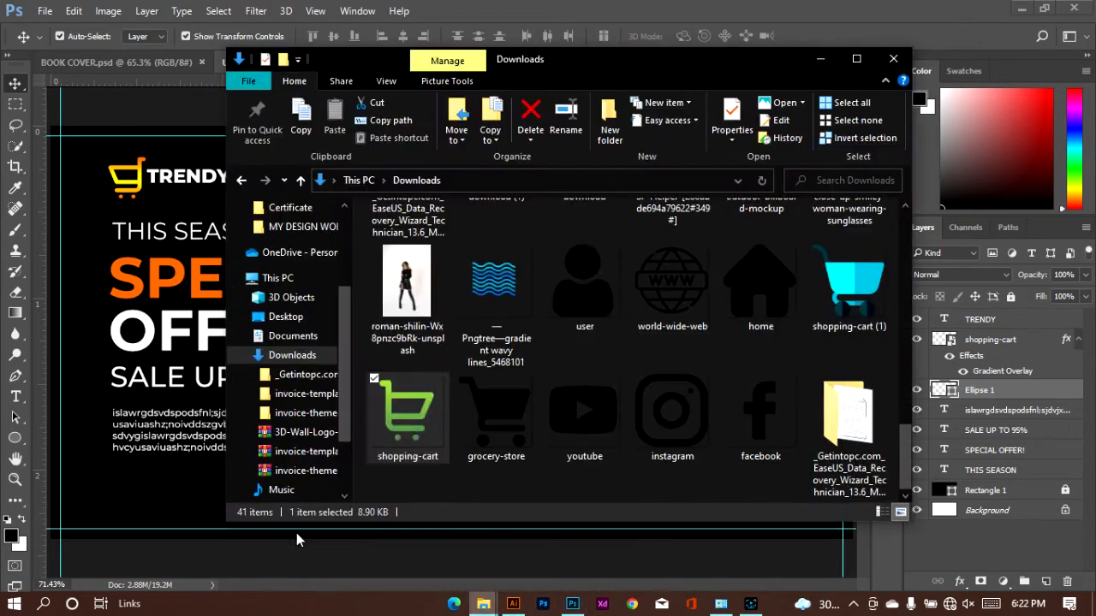
click(272, 535)
drag(910, 435, 908, 370)
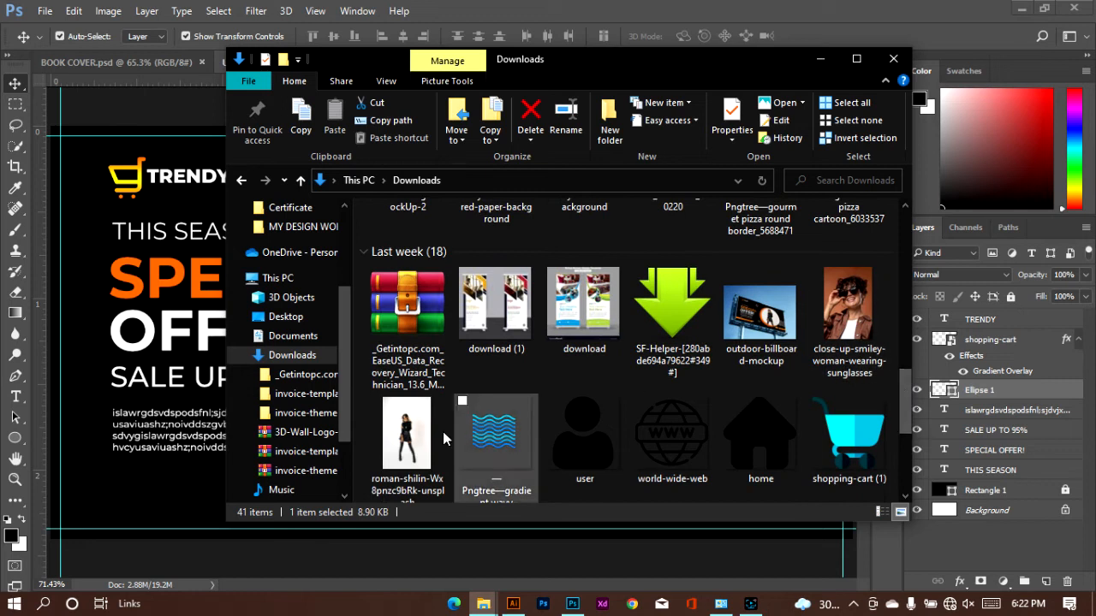
click(411, 425)
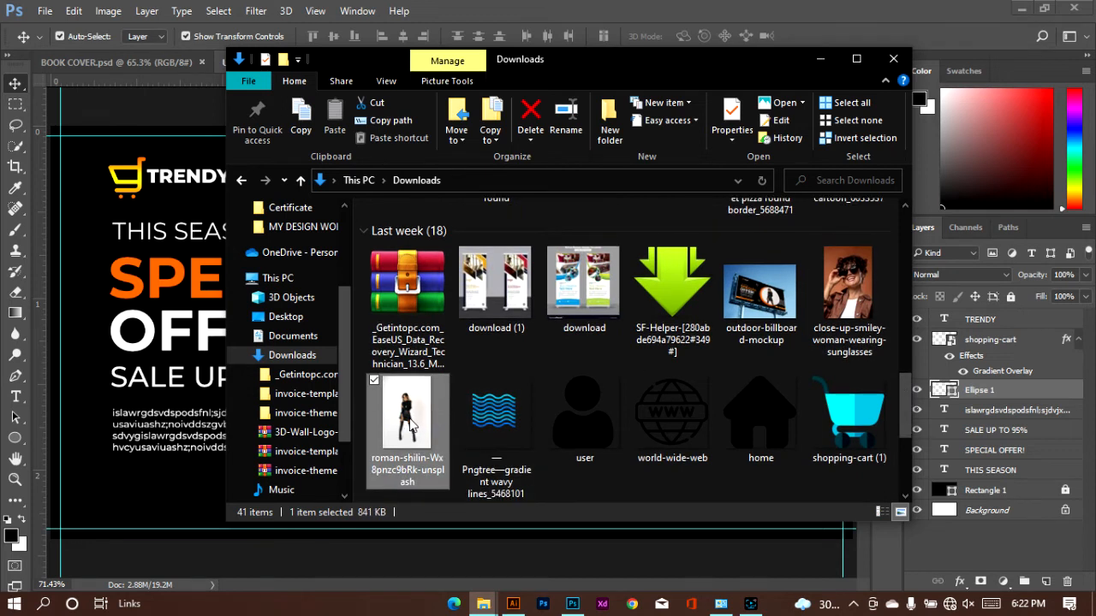
drag(410, 425, 137, 411)
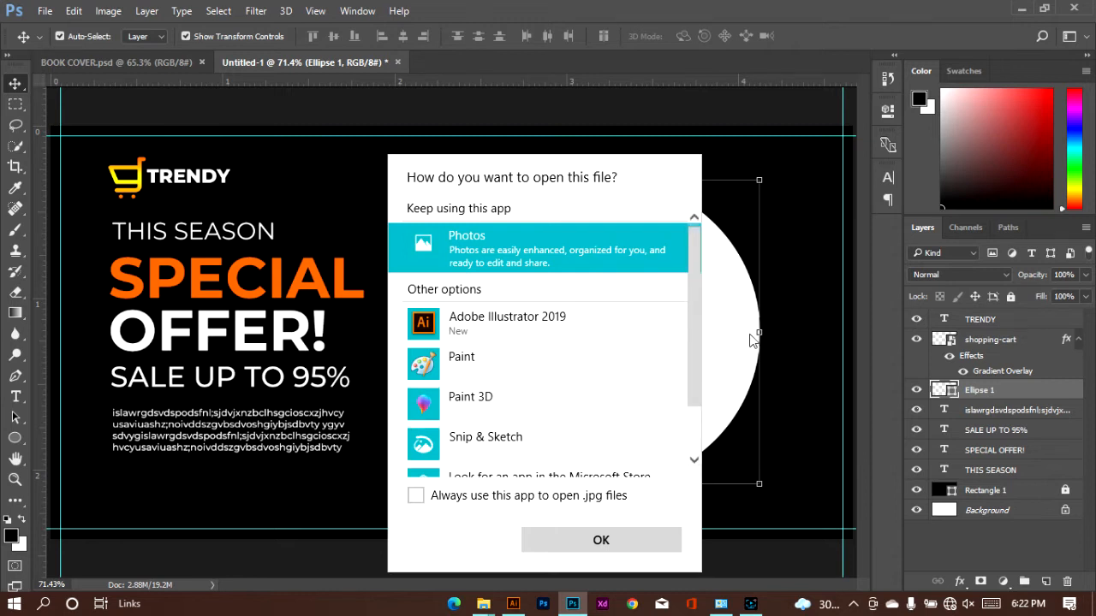
click(742, 318)
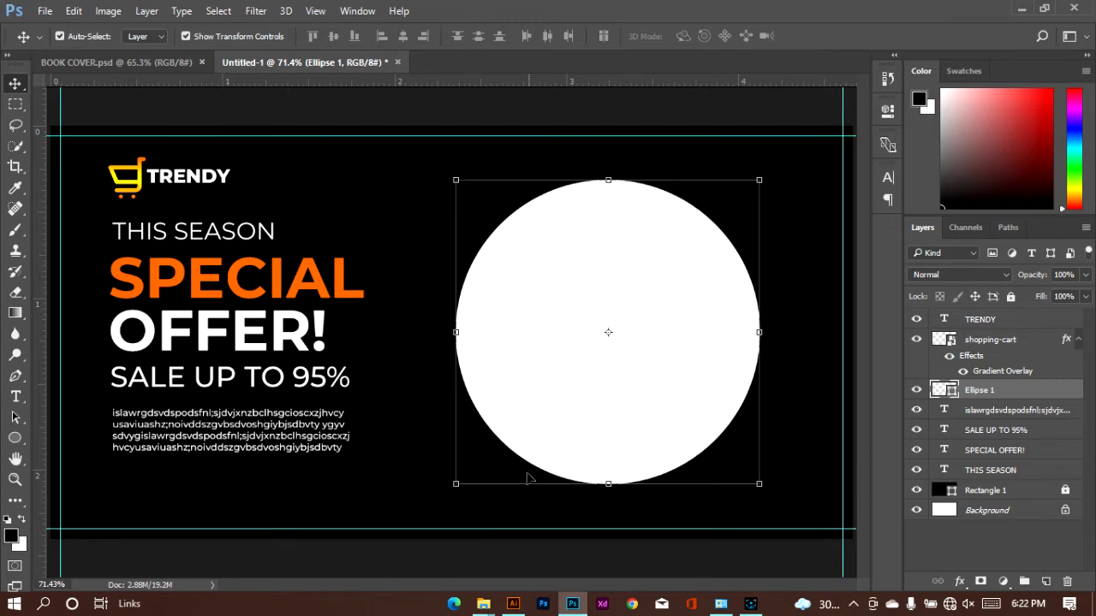
mouse_move(483, 603)
click(274, 548)
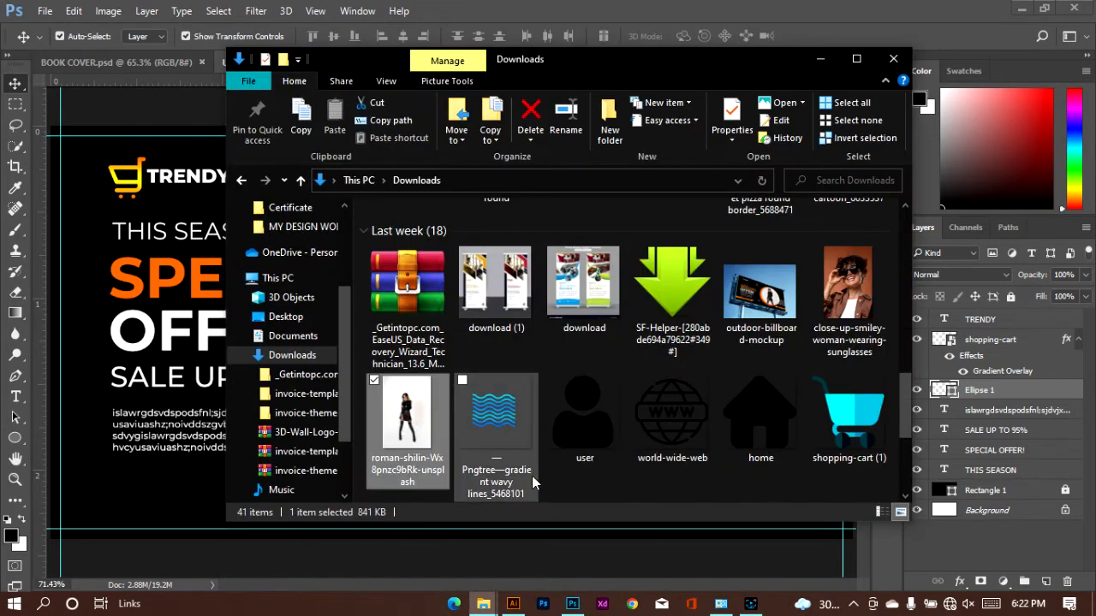
click(208, 425)
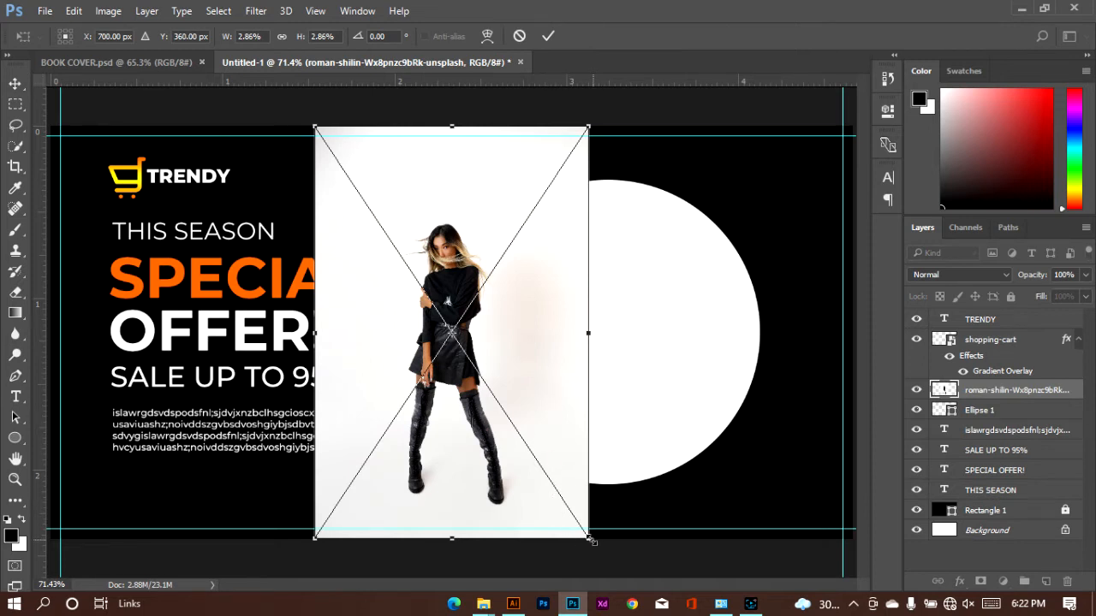
Scale the placed photo to 3.28% and position it over the white circle at about X 982 px, Y 345 px
drag(443, 409, 537, 324)
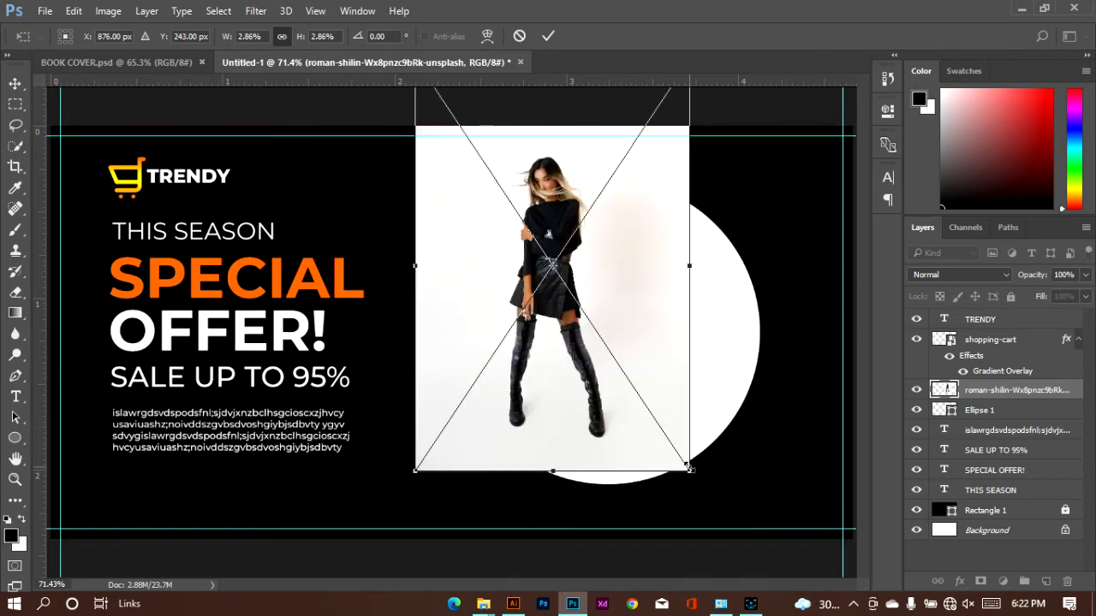
drag(690, 467, 749, 523)
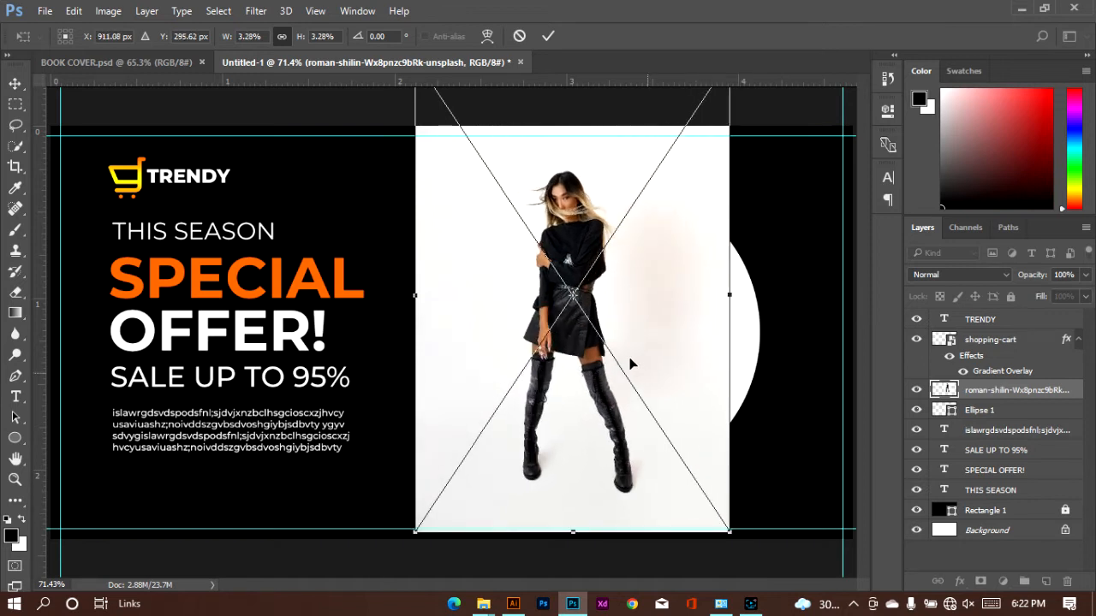
drag(620, 357, 650, 393)
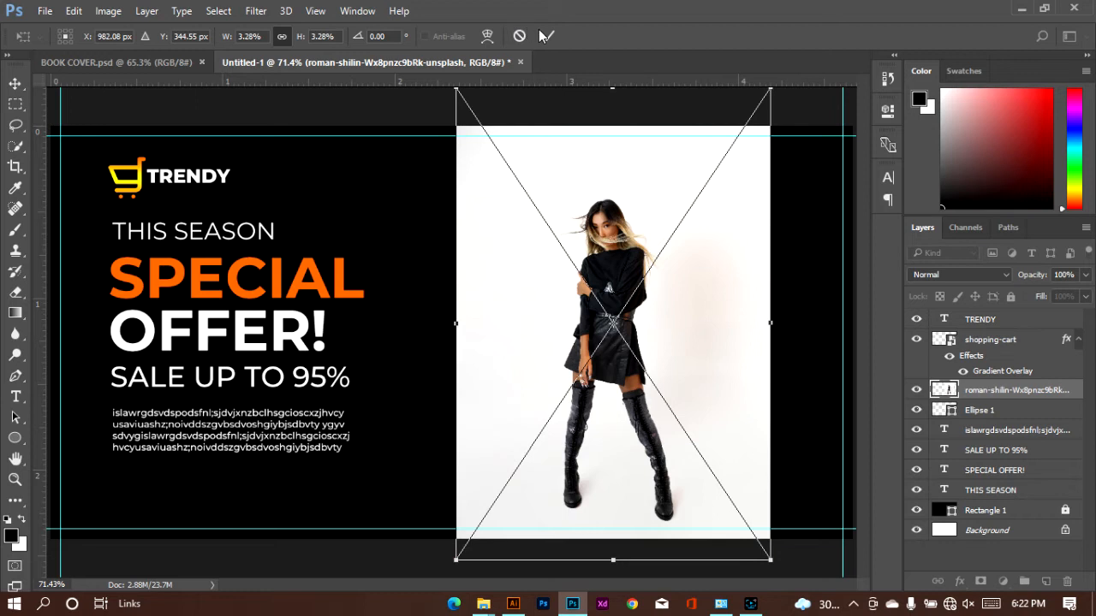
key(Return)
Clip the photo to the white circle with a clipping mask and shift it slightly up inside the circle
right_click(1033, 395)
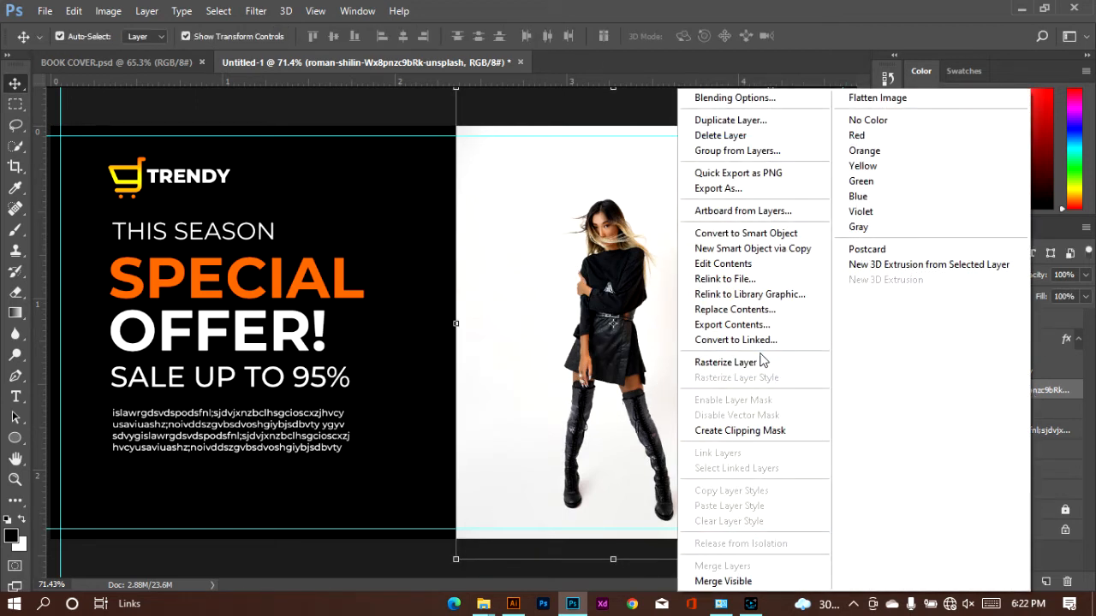
click(756, 432)
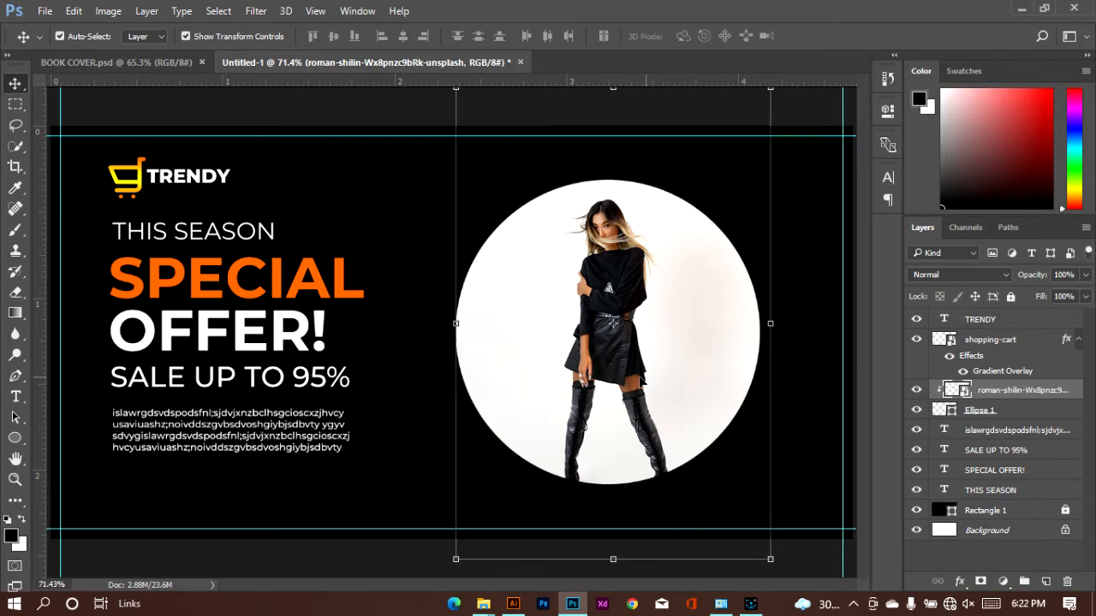
drag(603, 378, 602, 370)
click(806, 264)
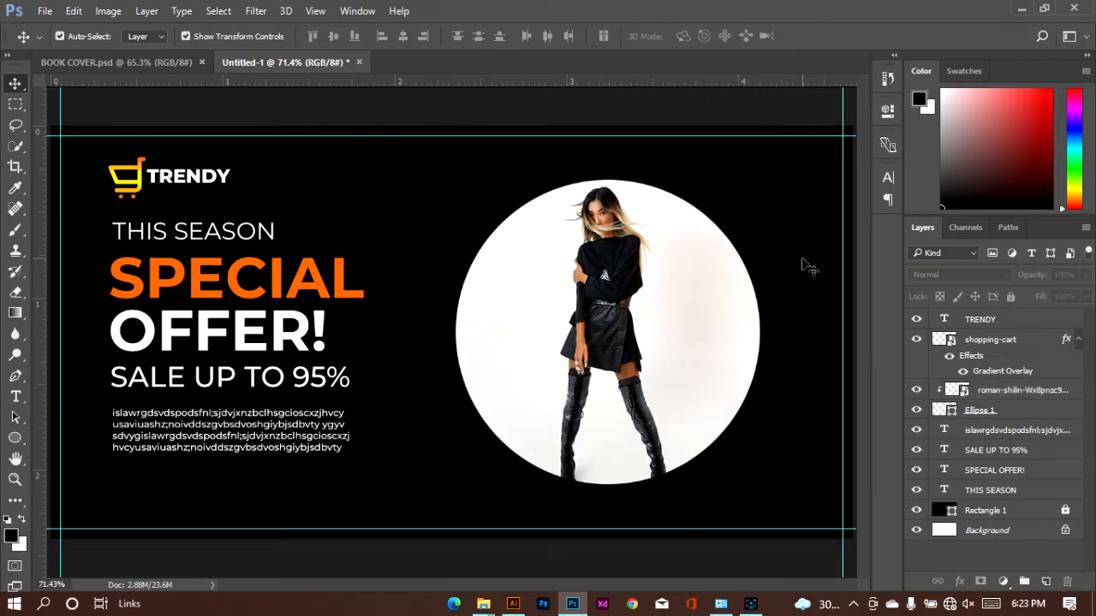
Duplicate the Ellipse 1 layer and bring the copy to the top of the layer stack
click(1011, 418)
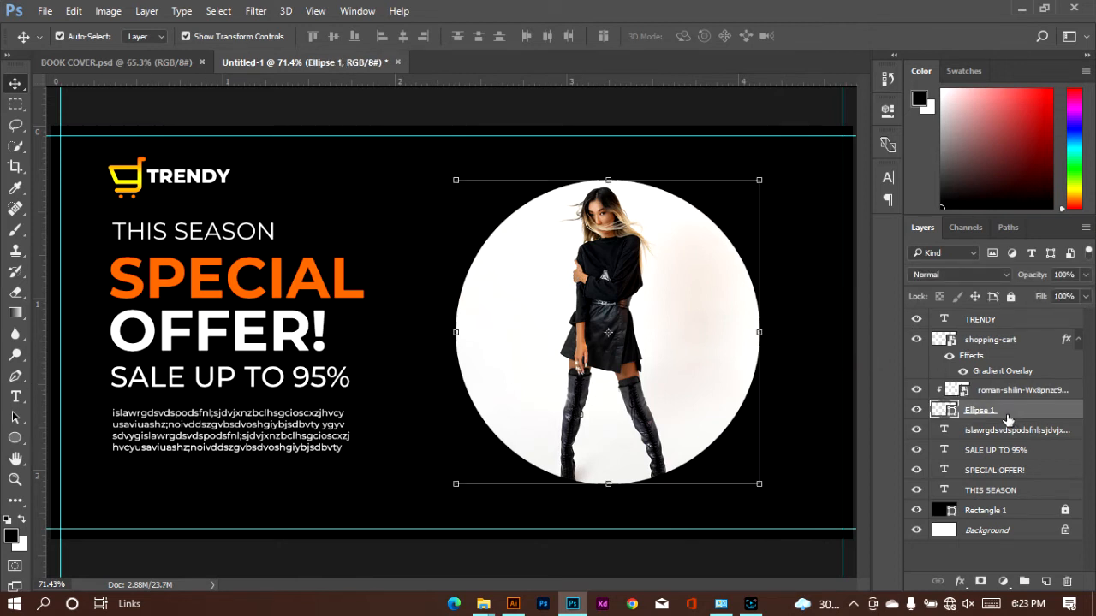
drag(1001, 416, 1046, 582)
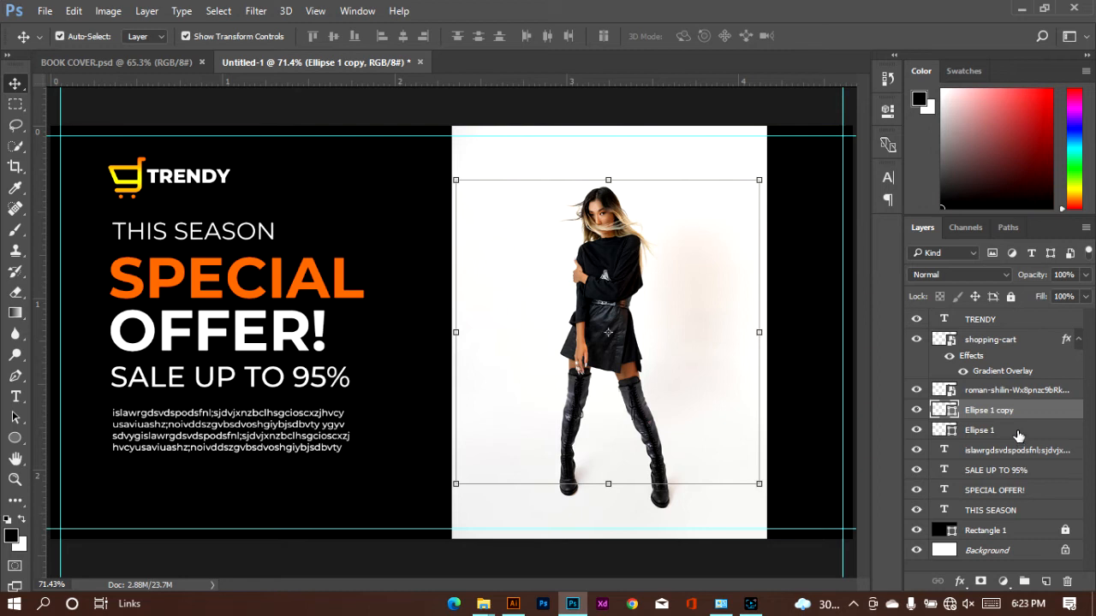
drag(1017, 434, 1010, 310)
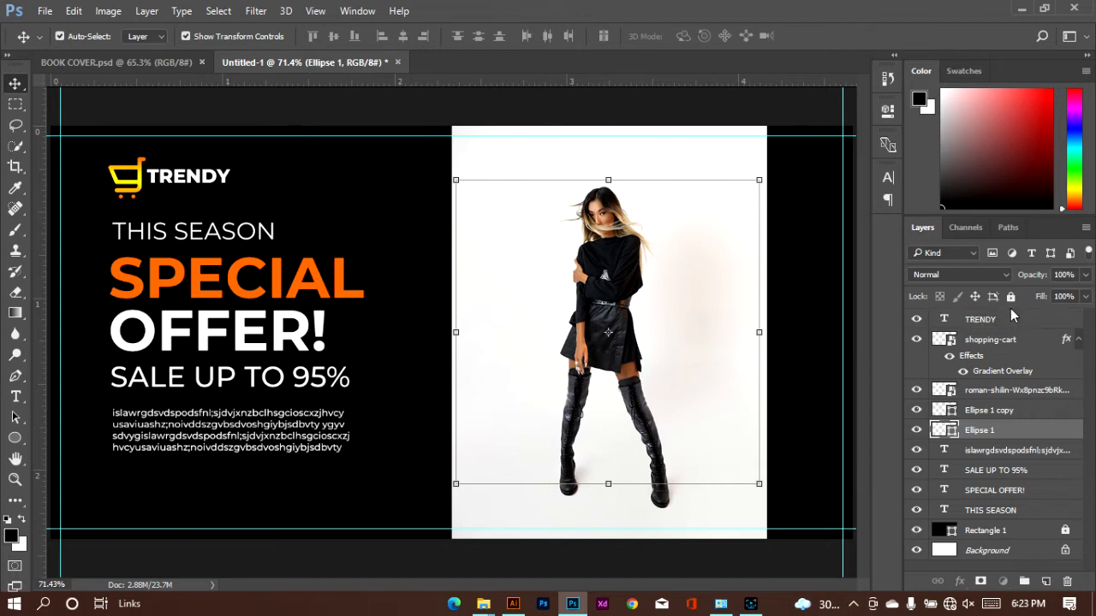
drag(1005, 408, 1007, 318)
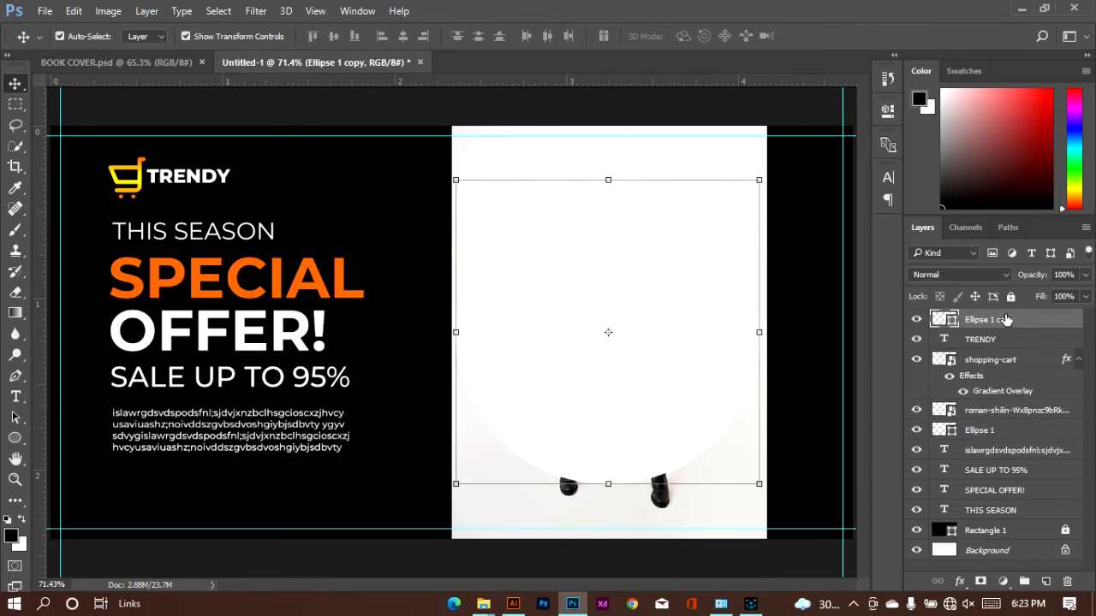
Clip the woman's photo to the original Ellipse 1 layer again with a clipping mask
click(1004, 432)
click(1006, 410)
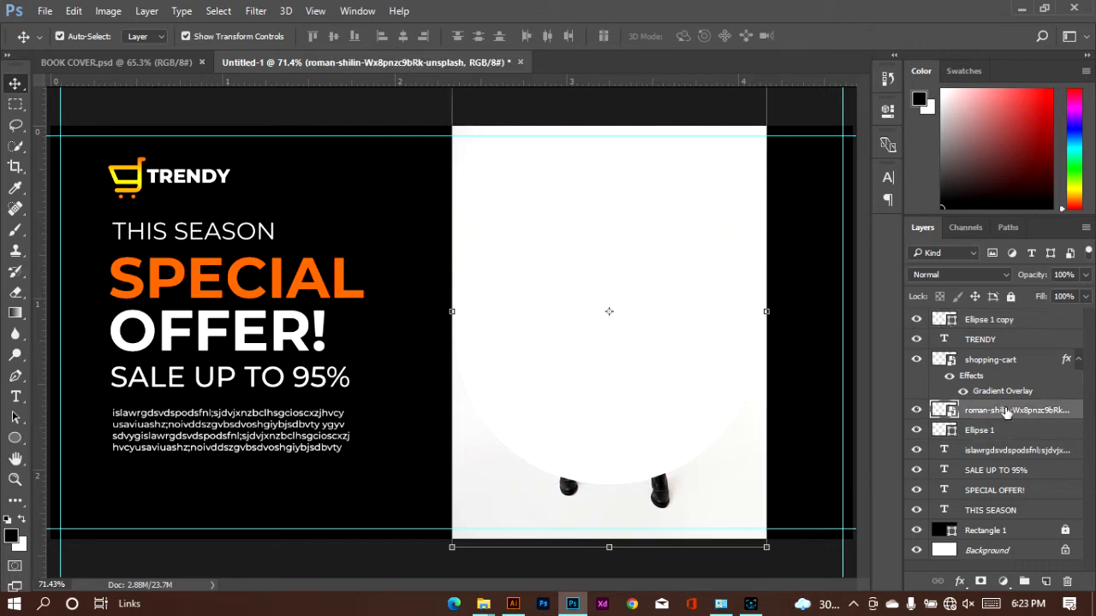
right_click(1007, 412)
click(732, 428)
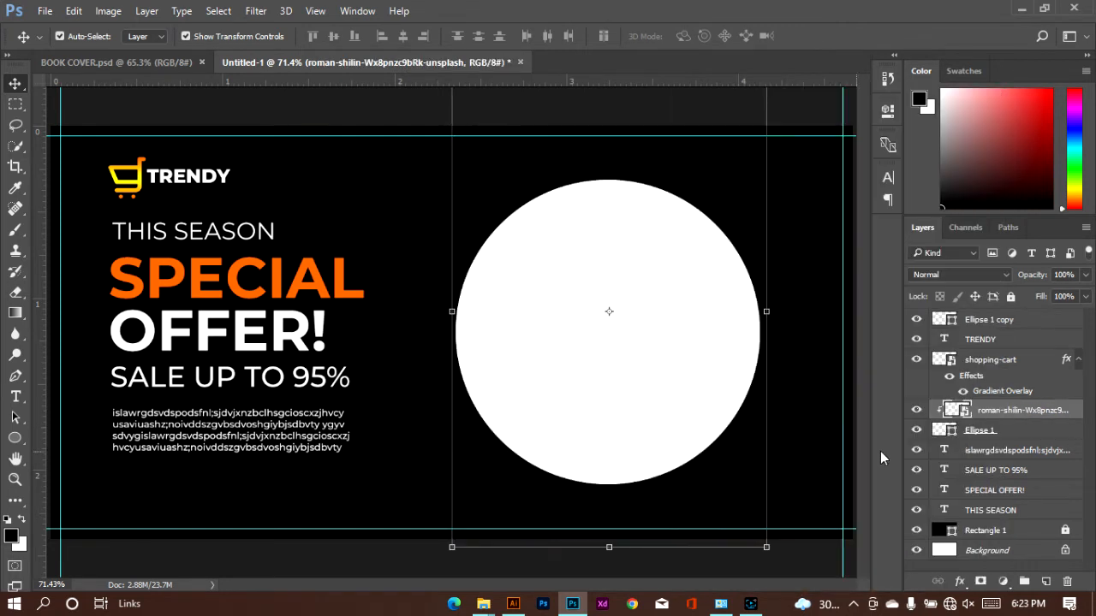
Remove the fill from the Ellipse 1 copy shape on top of the photo
click(551, 335)
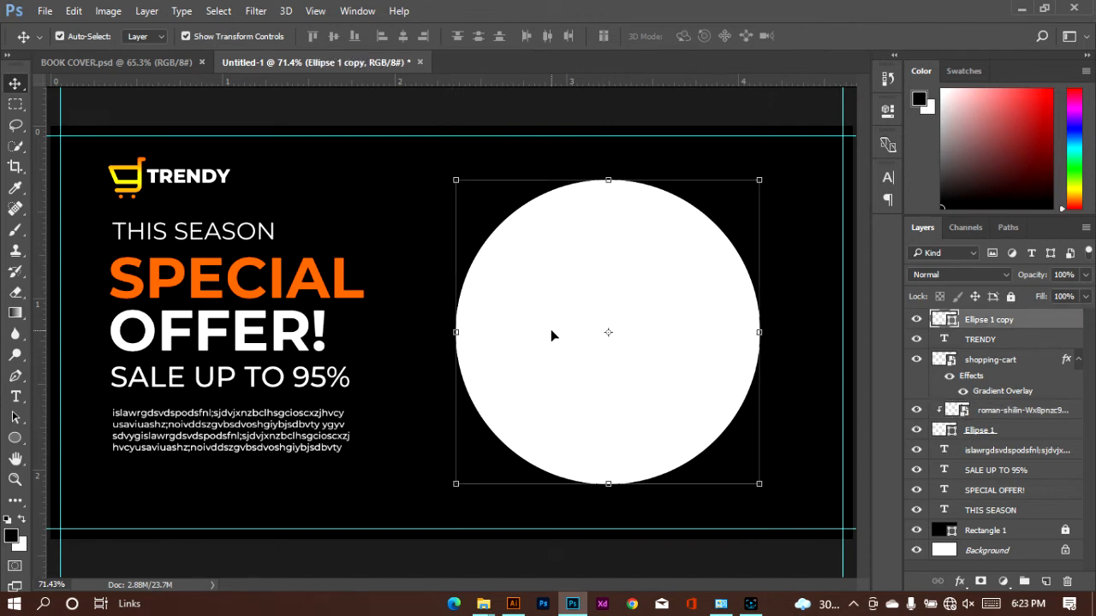
click(887, 111)
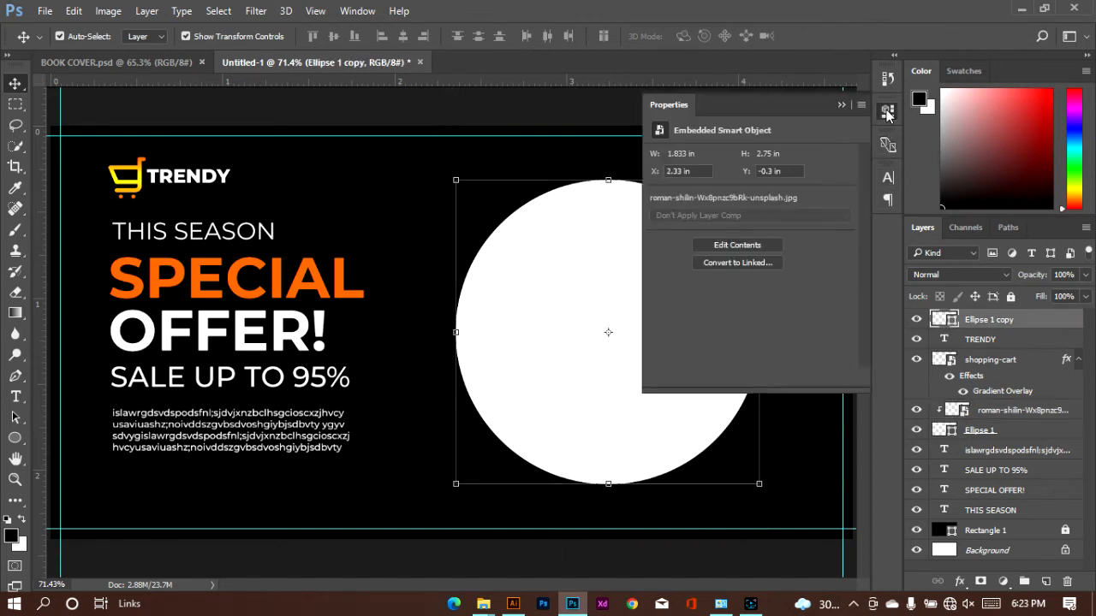
click(660, 183)
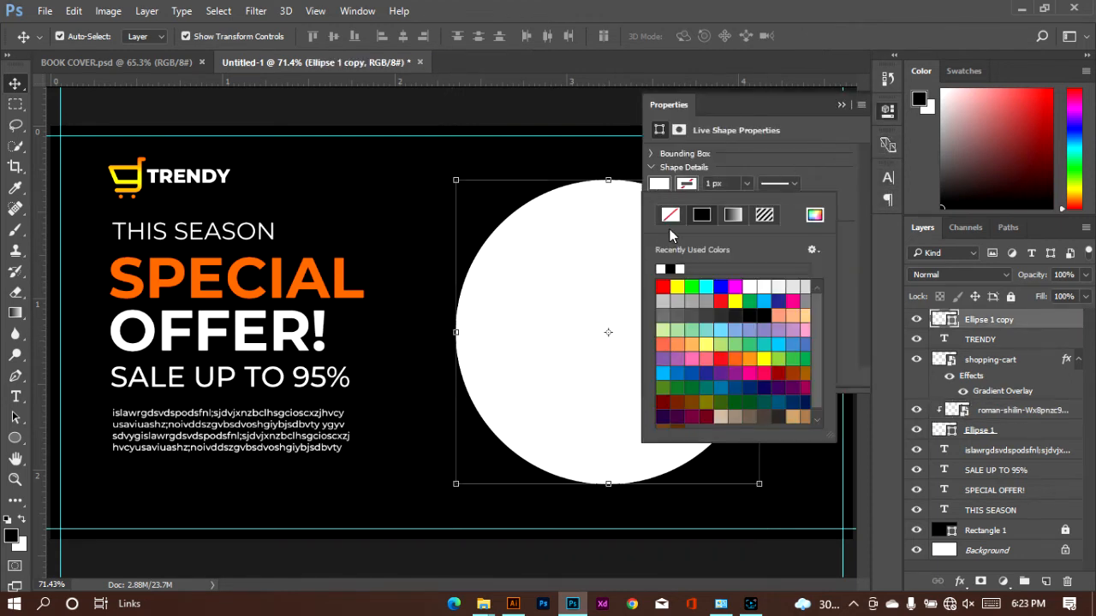
click(670, 220)
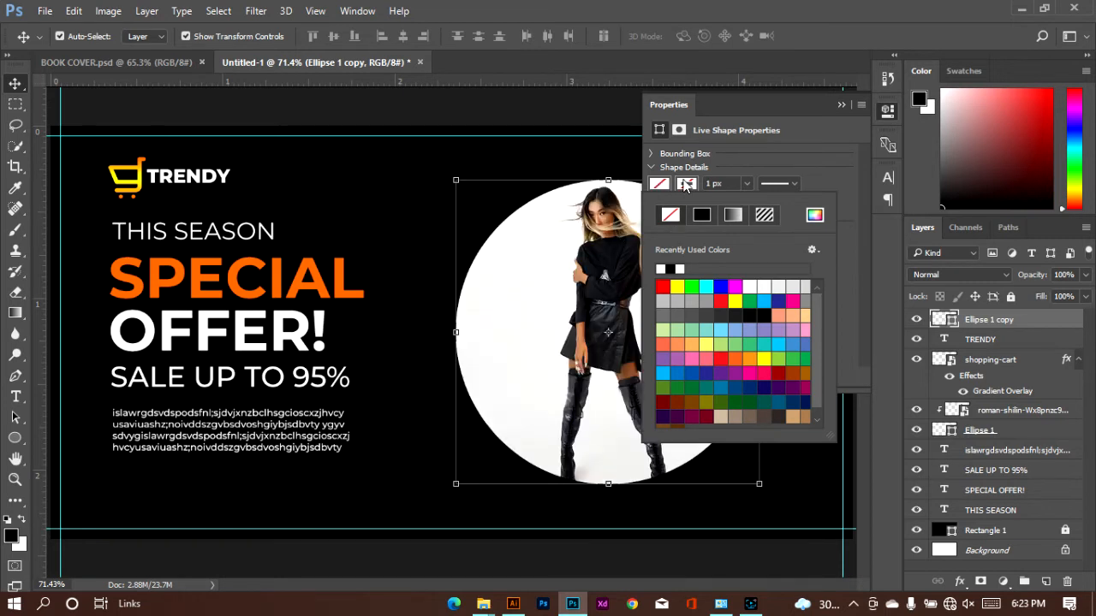
Give the Ellipse 1 copy shape a linear orange-yellow-orange gradient stroke at 90 degrees
click(686, 185)
click(732, 215)
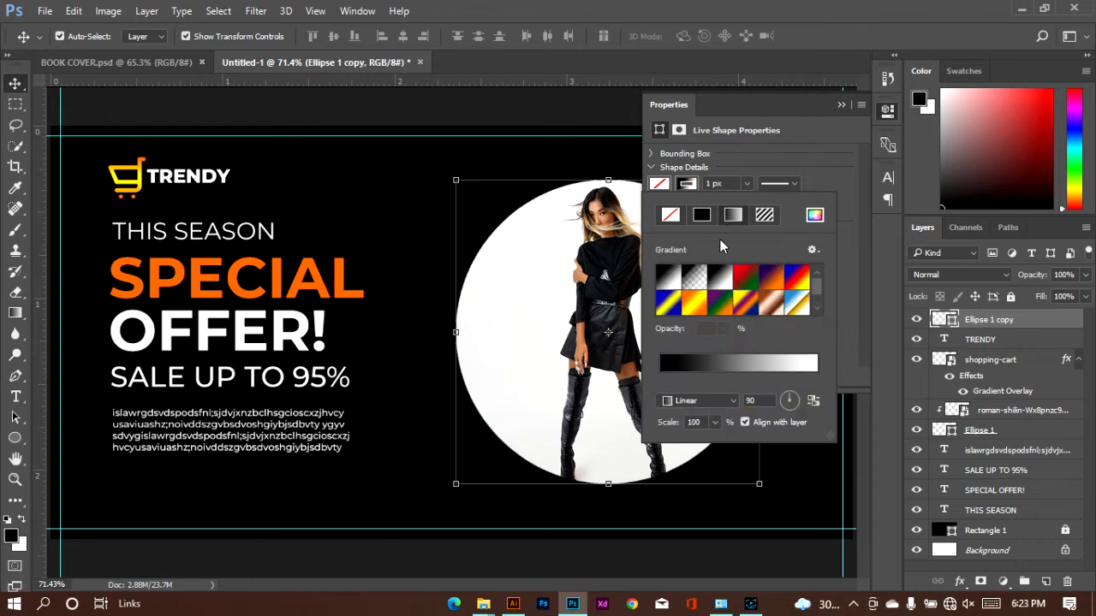
click(698, 303)
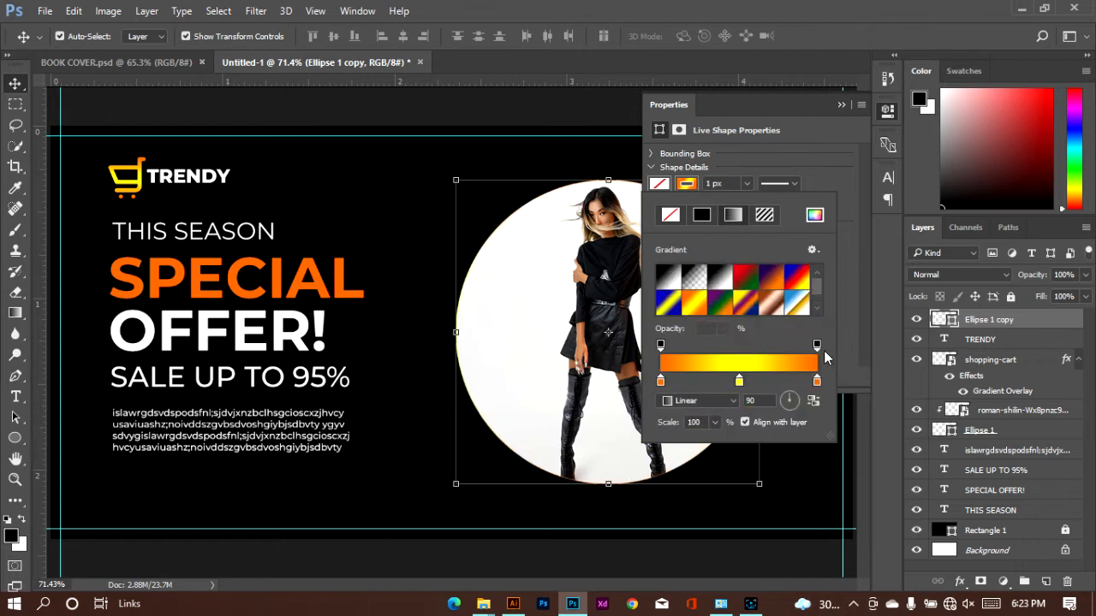
click(816, 346)
click(808, 157)
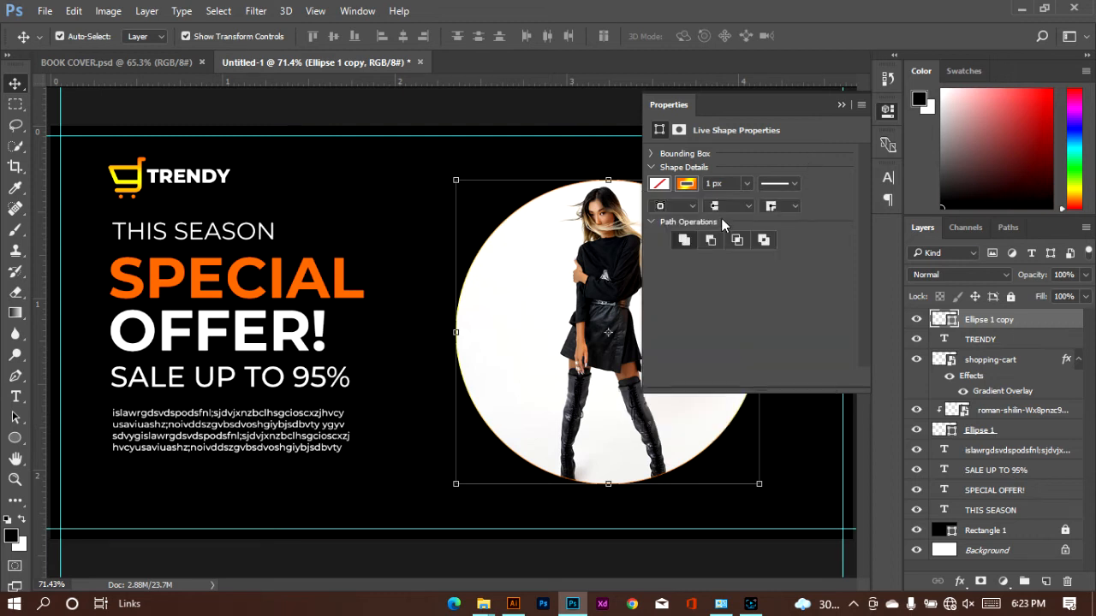
Set the Ellipse 1 copy's gradient stroke width to 40 px
click(744, 184)
drag(750, 204, 772, 208)
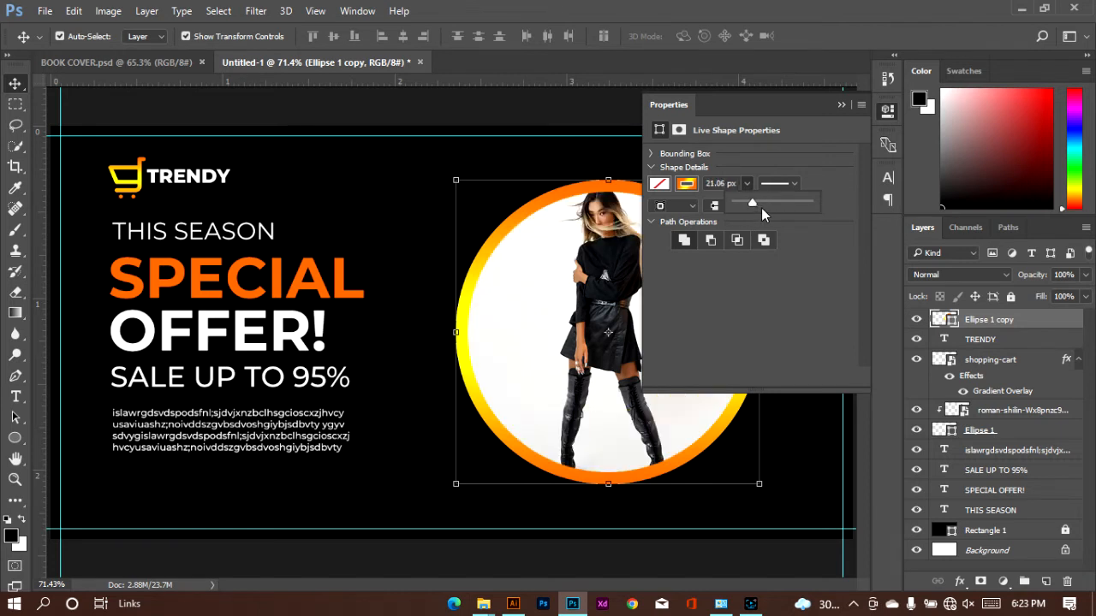
click(760, 204)
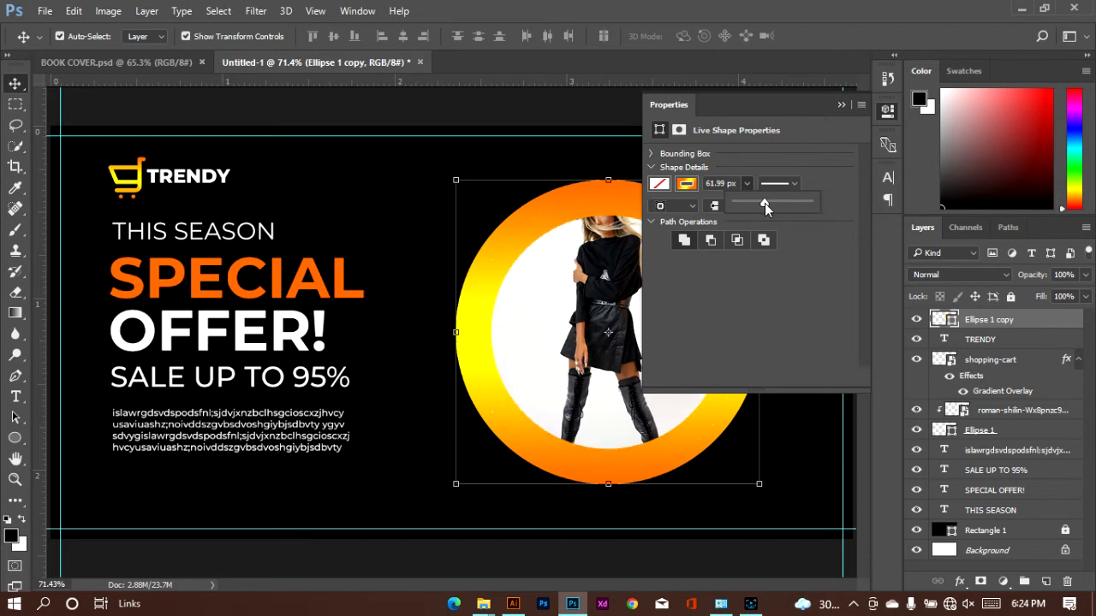
drag(765, 203, 755, 204)
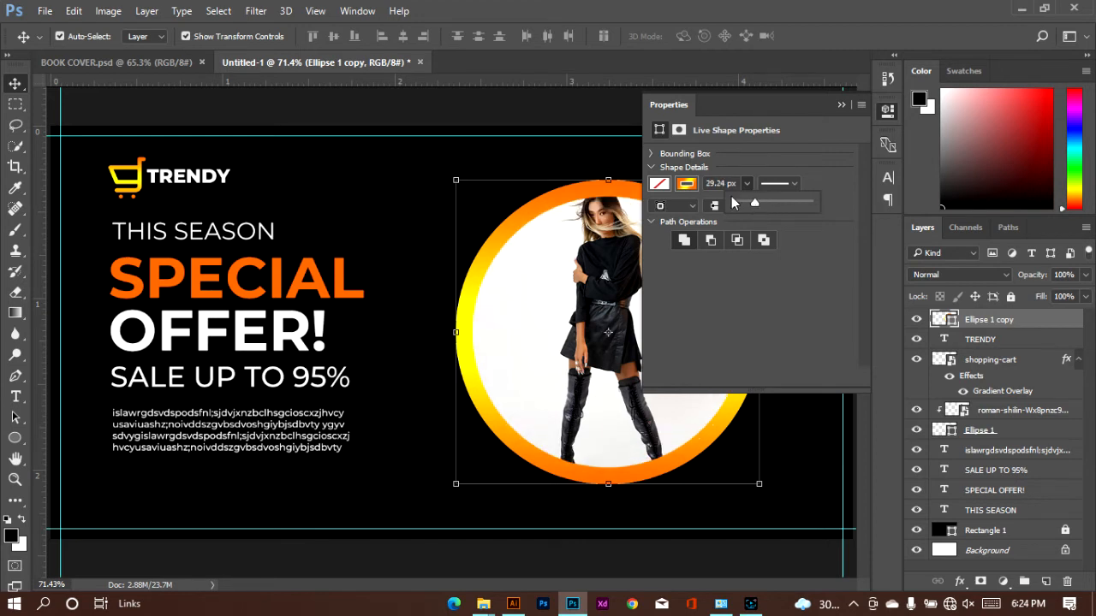
double_click(727, 183)
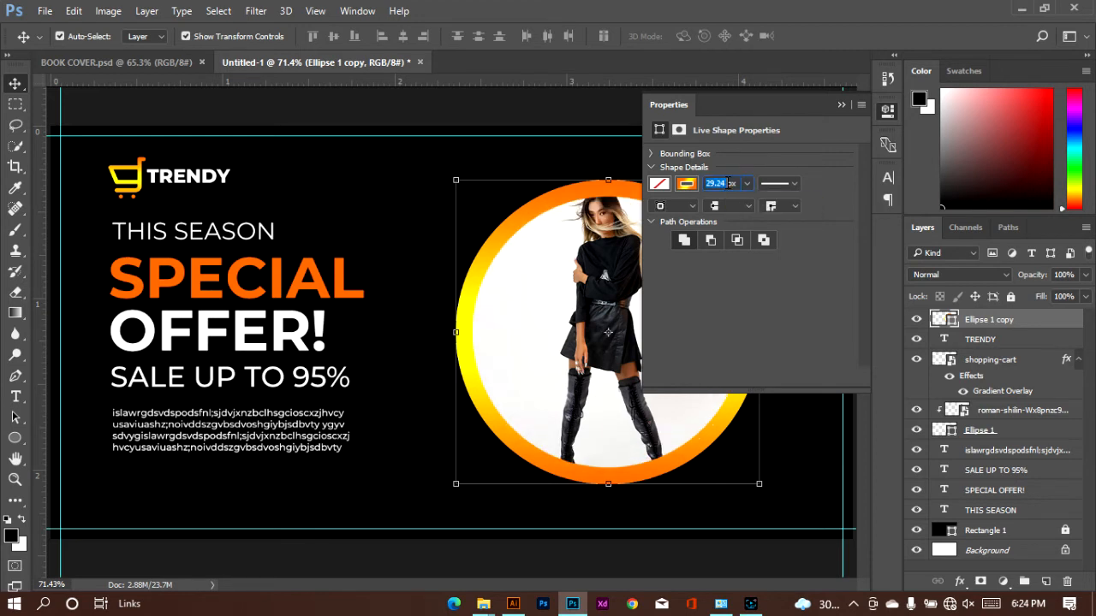
text(40)
key(Return)
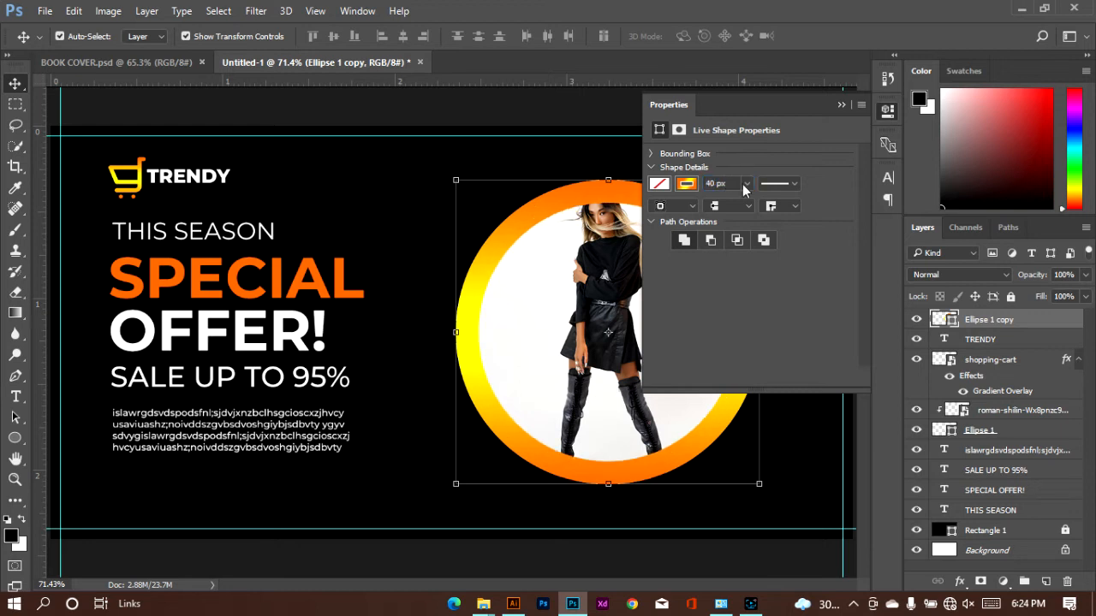
Replace the Ellipse 1 copy's stroke gradient with the Foreground to Transparent preset
click(841, 105)
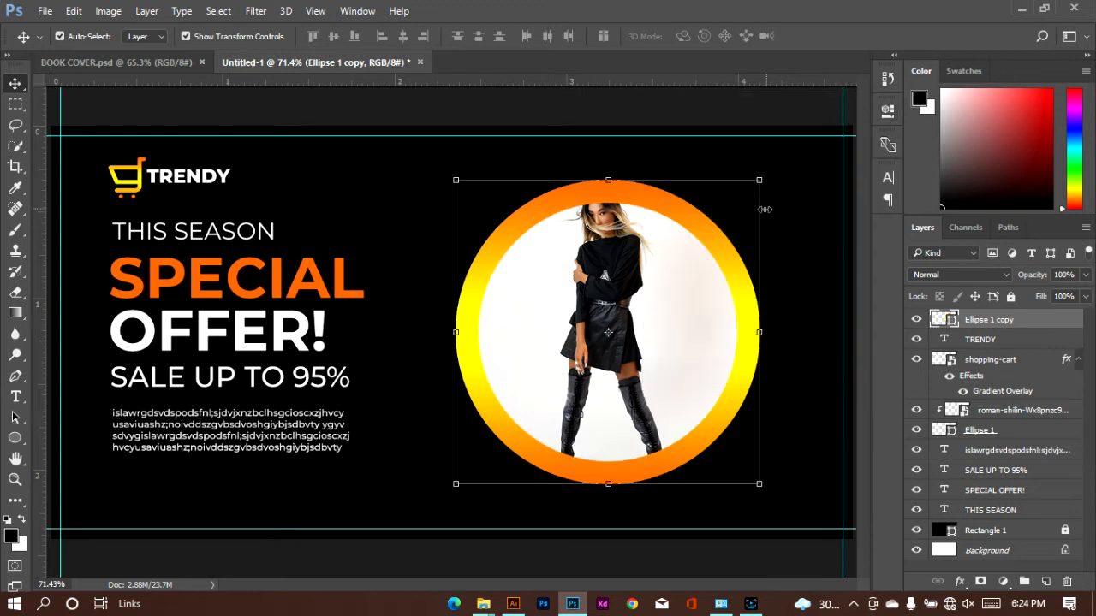
click(887, 109)
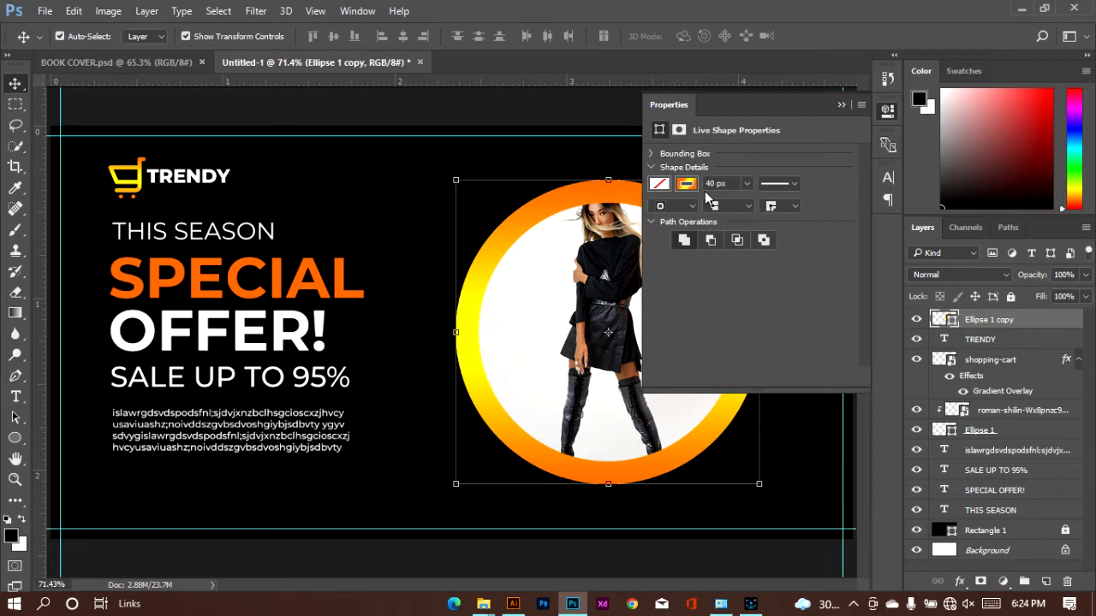
click(685, 183)
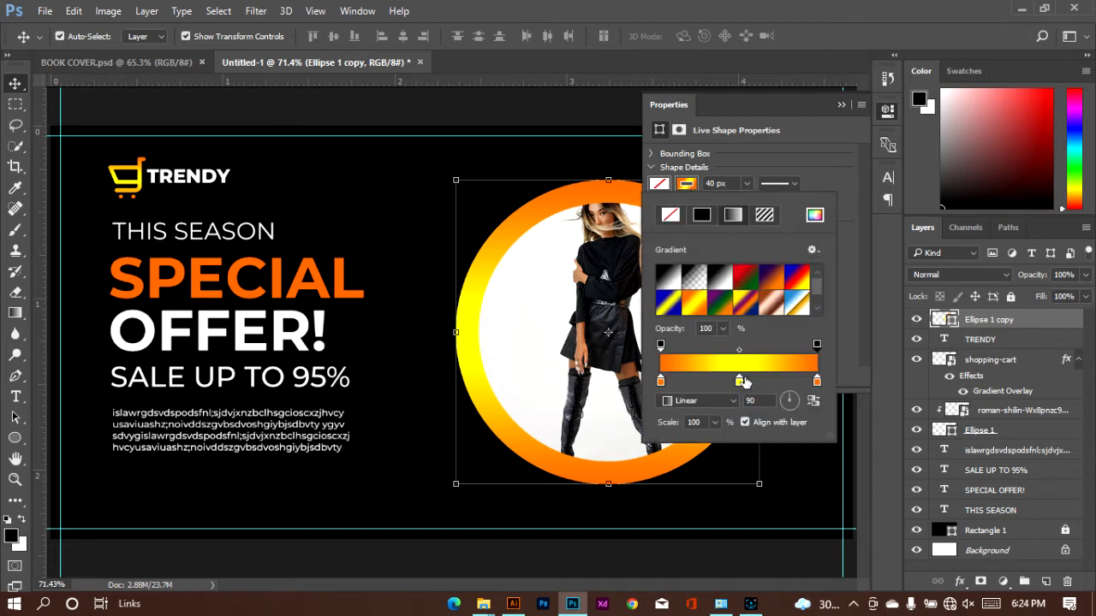
click(782, 363)
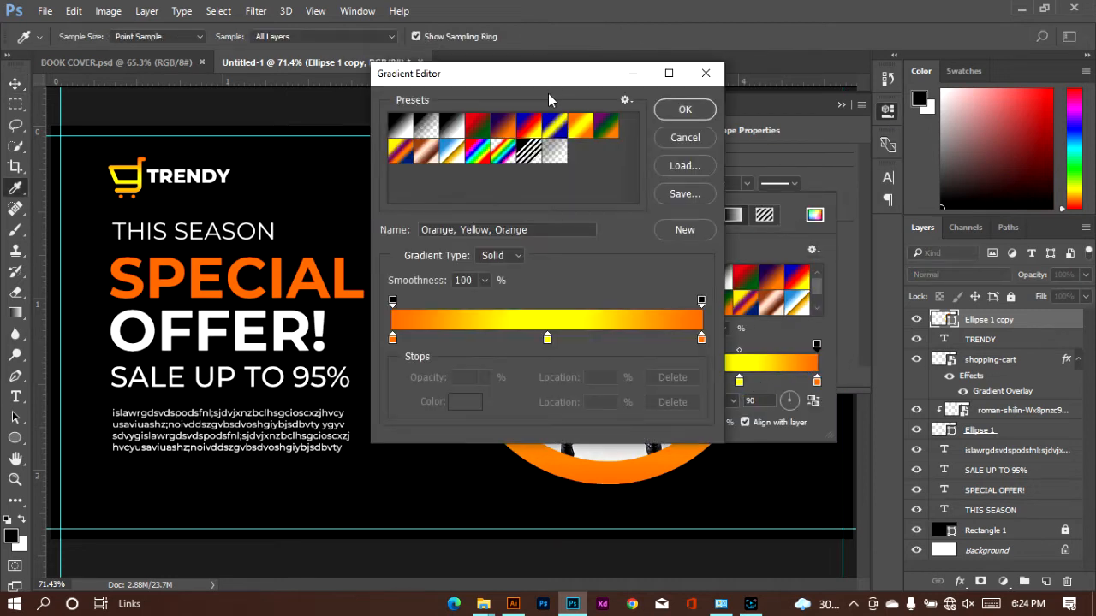
drag(570, 86, 795, 102)
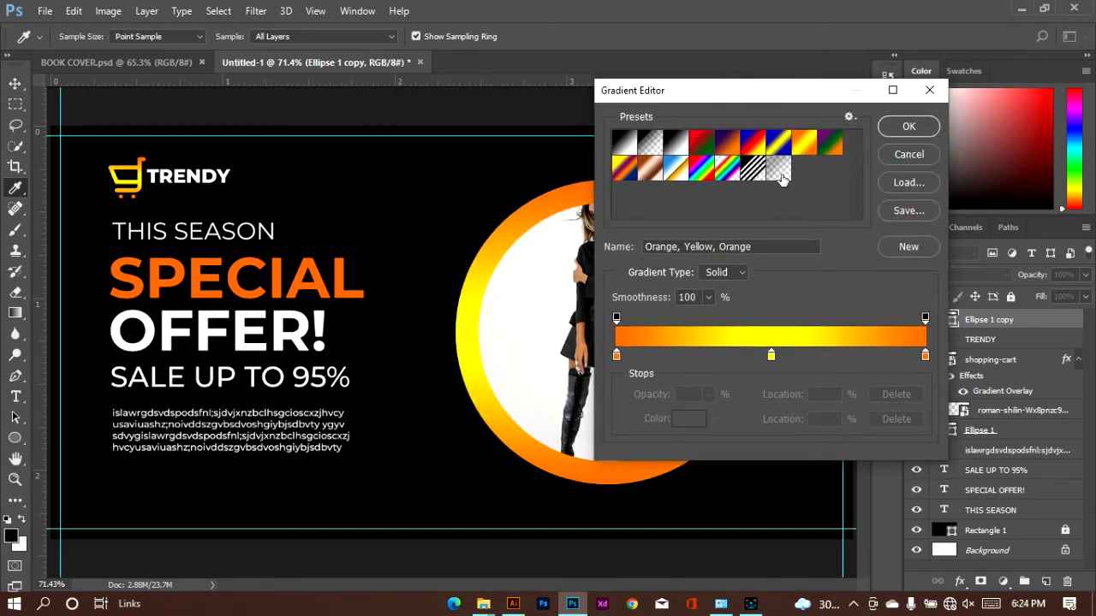
click(650, 144)
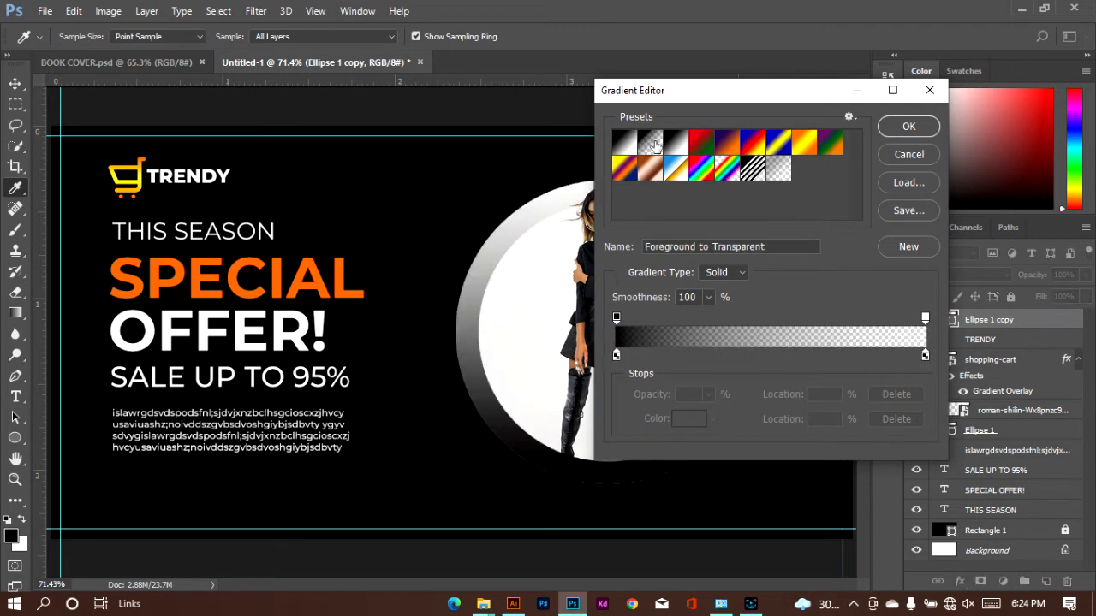
drag(693, 96, 763, 98)
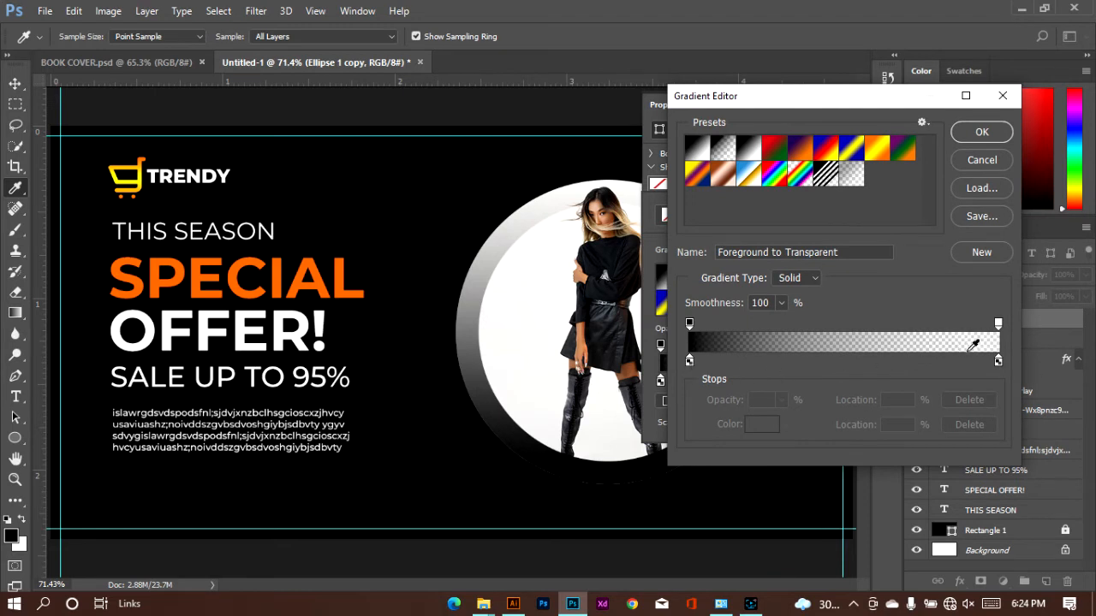
Set the gradient's starting colour stop to the orange of the SPECIAL text, fd6b00
click(689, 363)
double_click(689, 363)
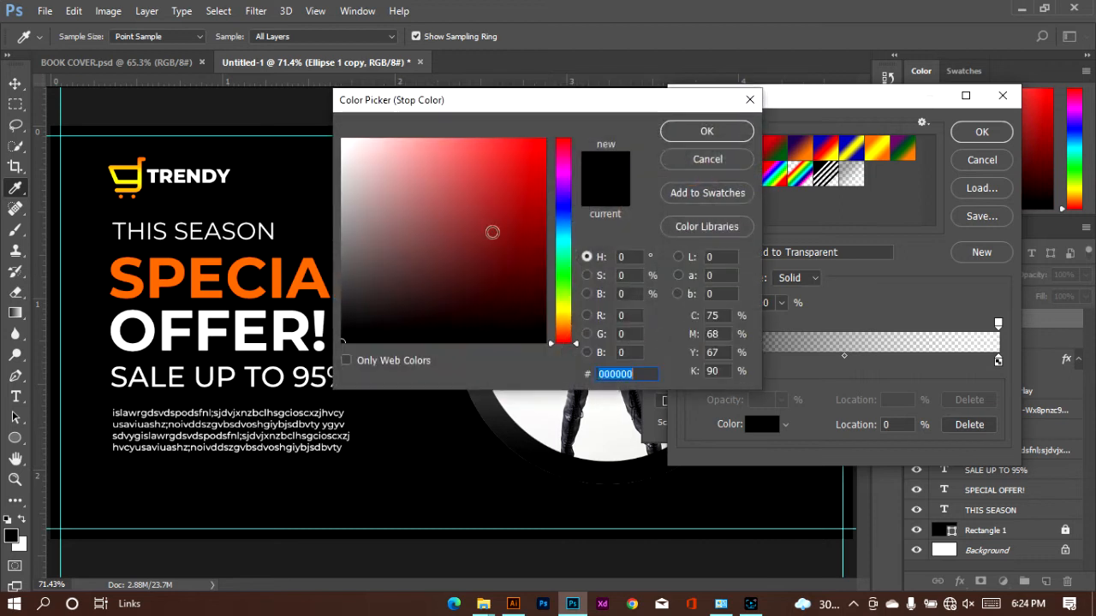
click(232, 280)
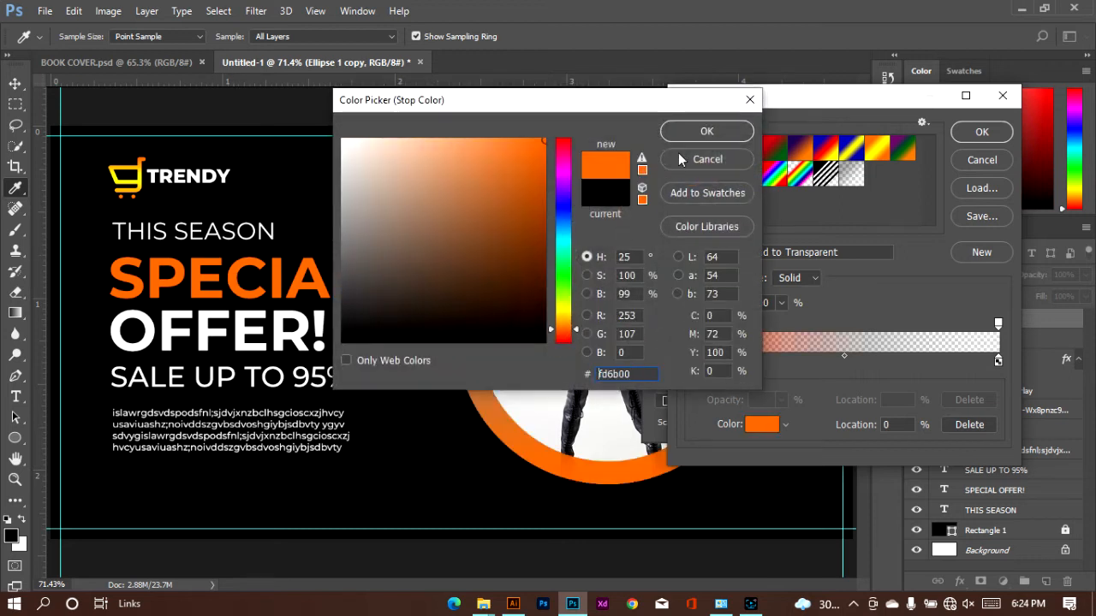
click(706, 131)
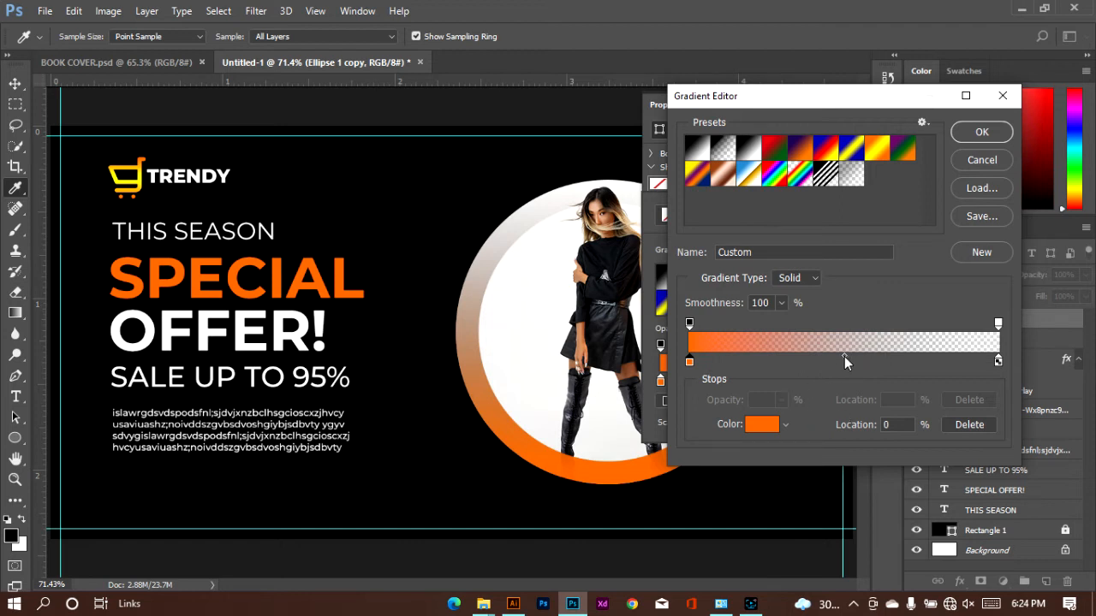
Add a second fd6b00 colour stop at 54% to the stroke gradient and accept the gradient
mouse_move(843, 358)
mouse_down()
mouse_move(915, 357)
mouse_move(853, 358)
mouse_up()
click(795, 360)
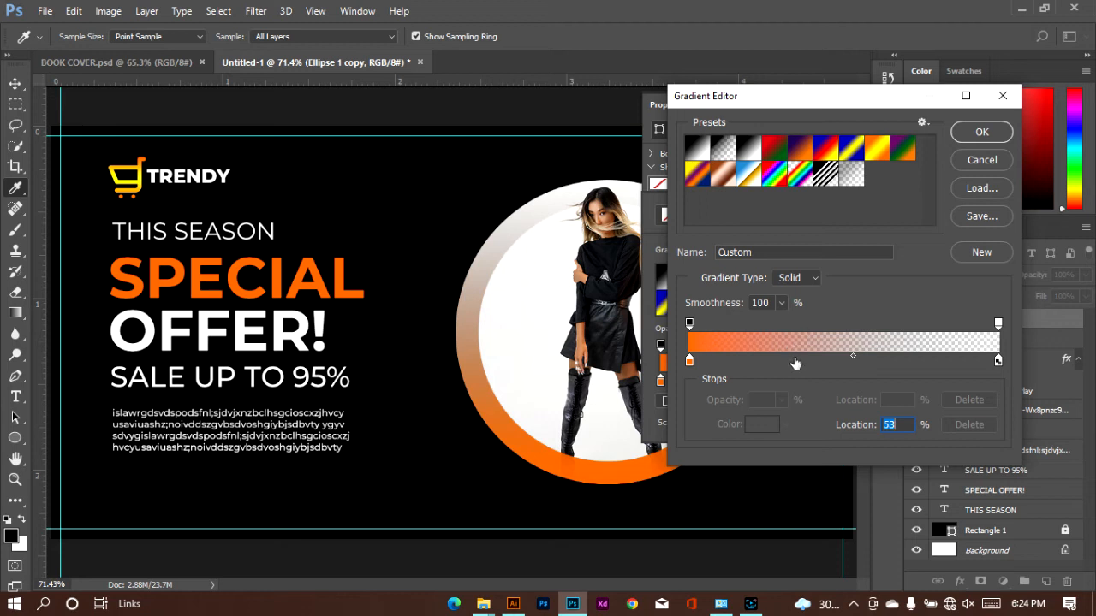
double_click(794, 361)
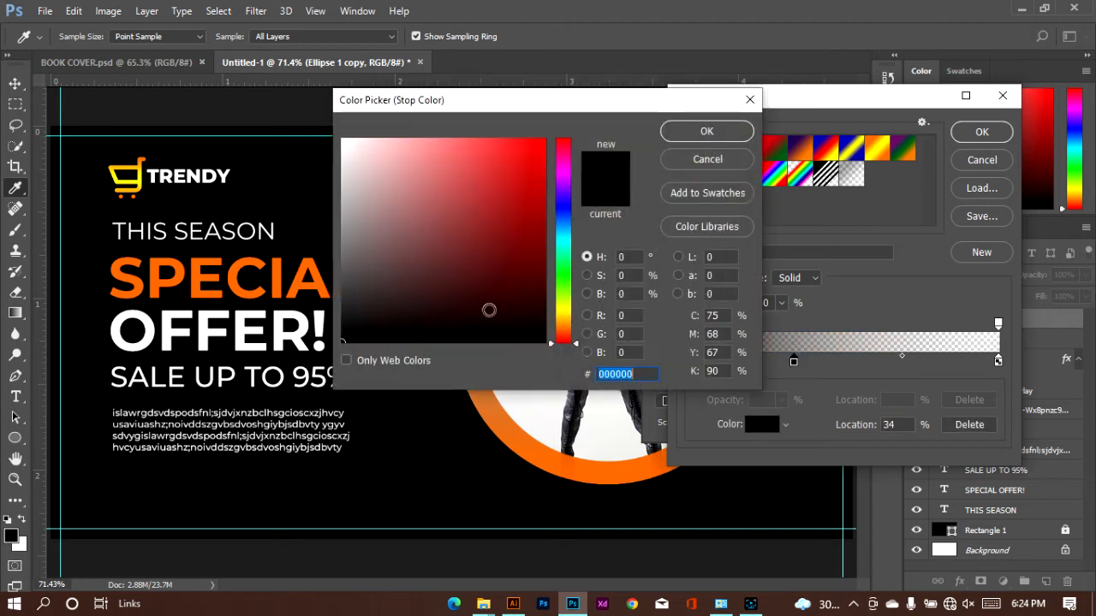
click(232, 276)
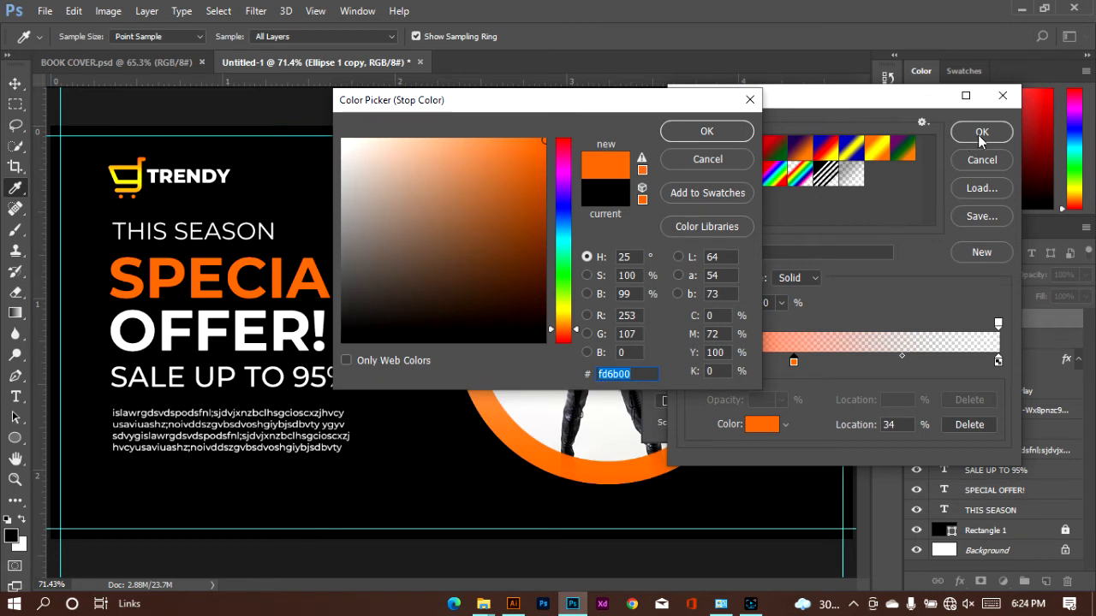
click(685, 135)
drag(795, 364, 874, 357)
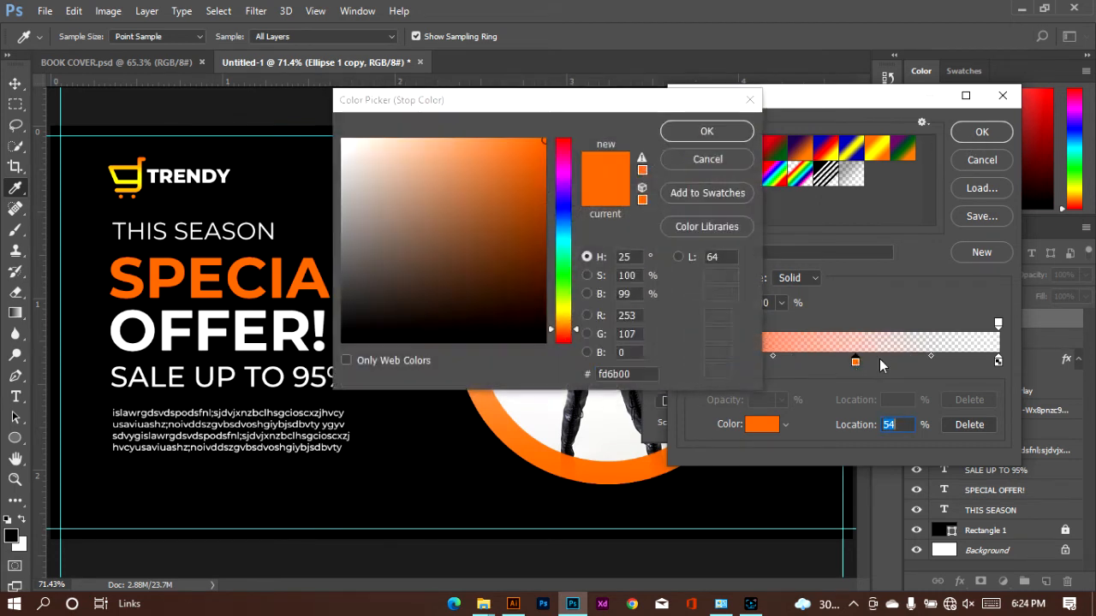
click(724, 166)
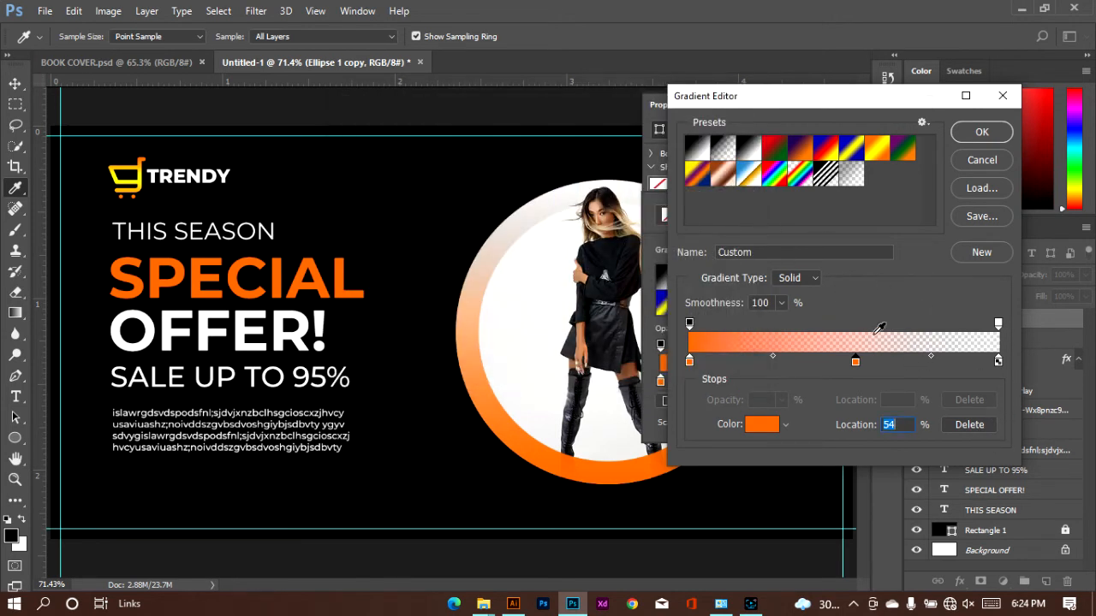
click(982, 133)
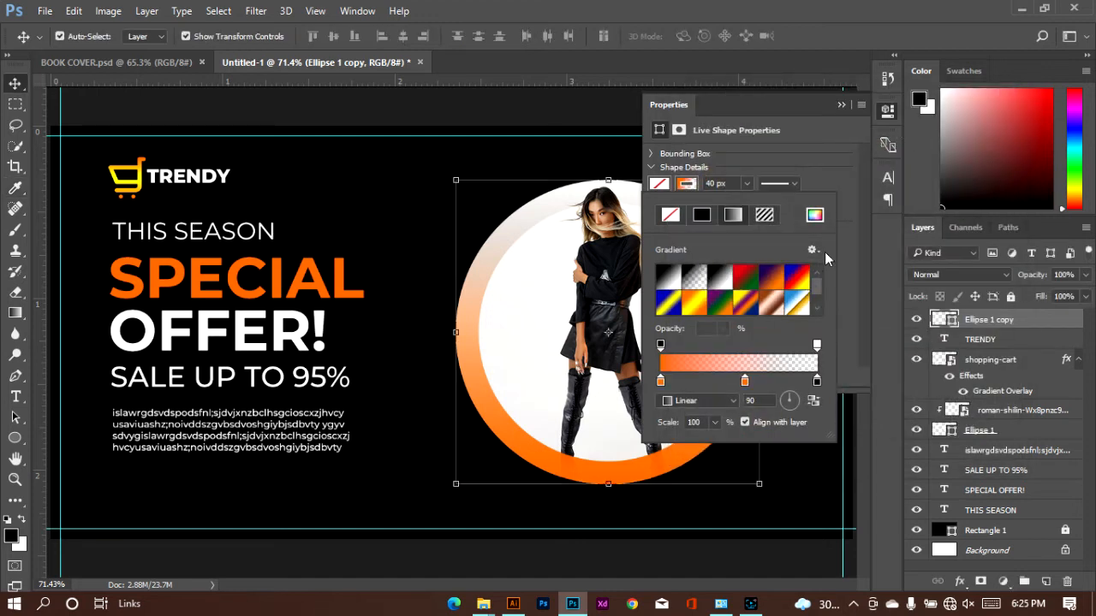
Set the angle of the Ellipse 1 copy's gradient stroke to 27 degrees
click(838, 106)
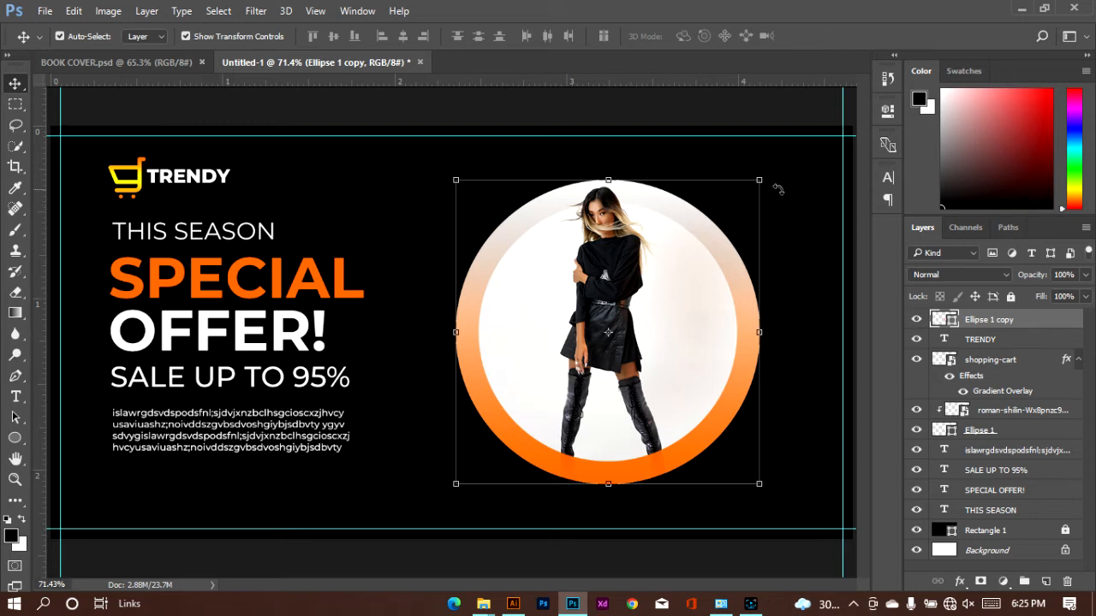
click(887, 110)
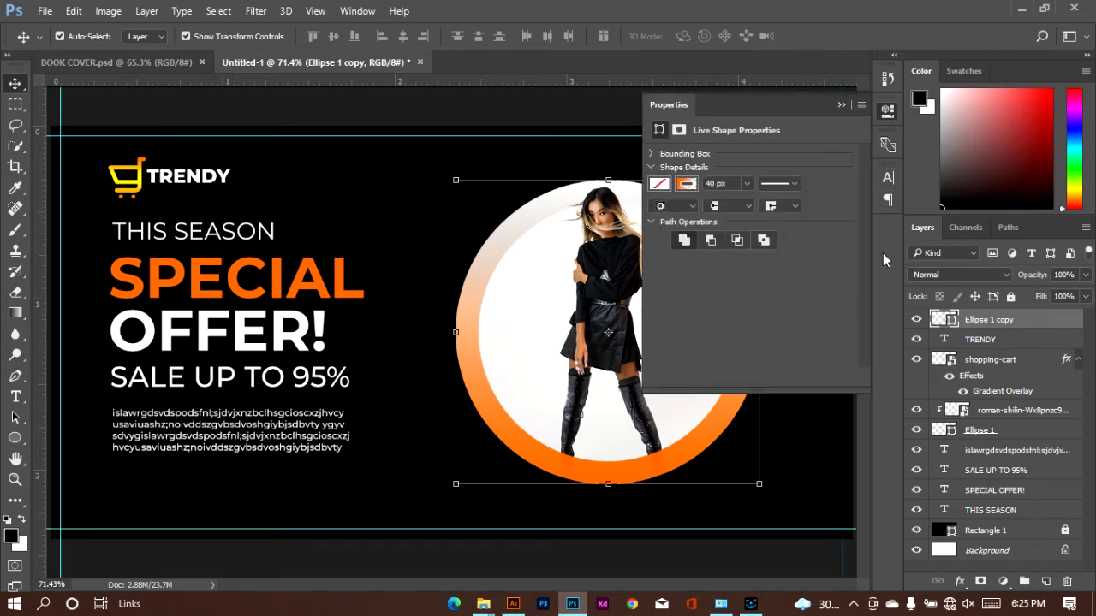
click(687, 186)
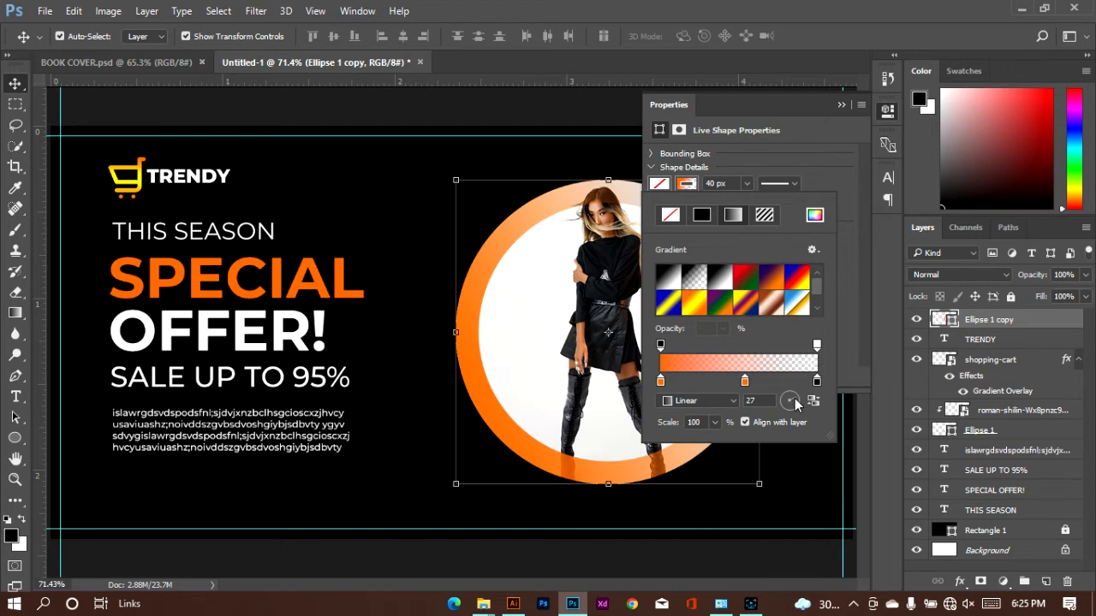
click(834, 109)
click(839, 104)
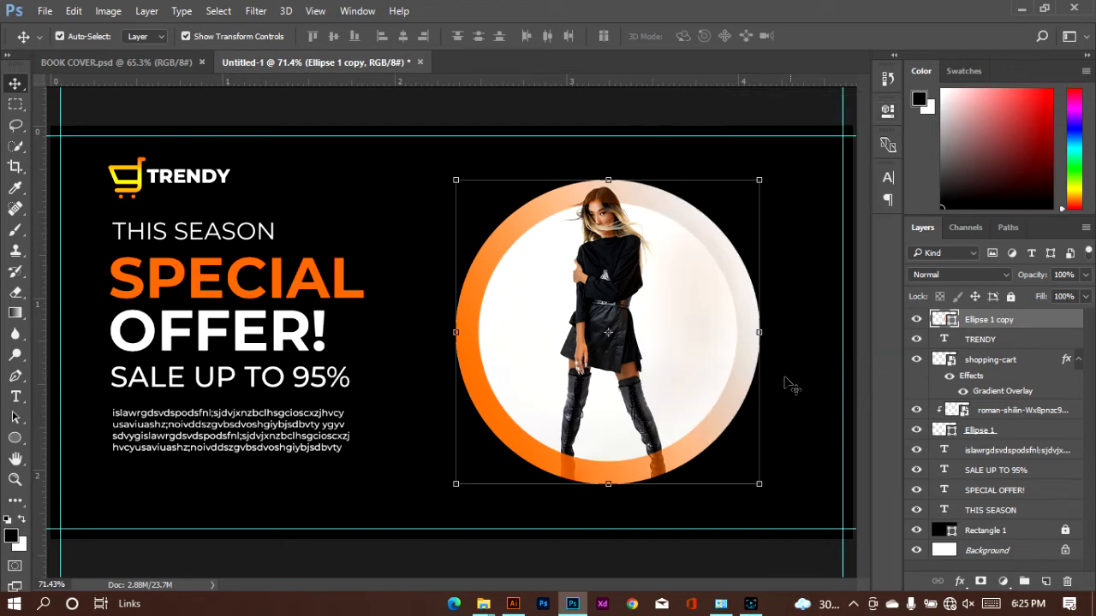
Set up the Ellipse tool with no fill and a white 8 px stroke, with no layer selected
click(805, 237)
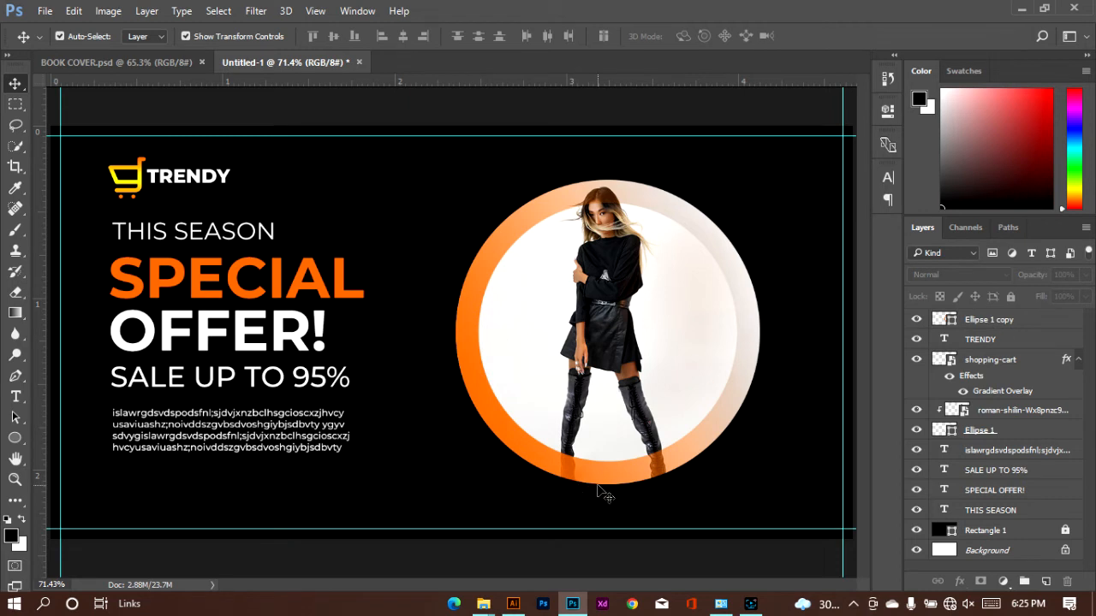
click(17, 437)
right_click(24, 434)
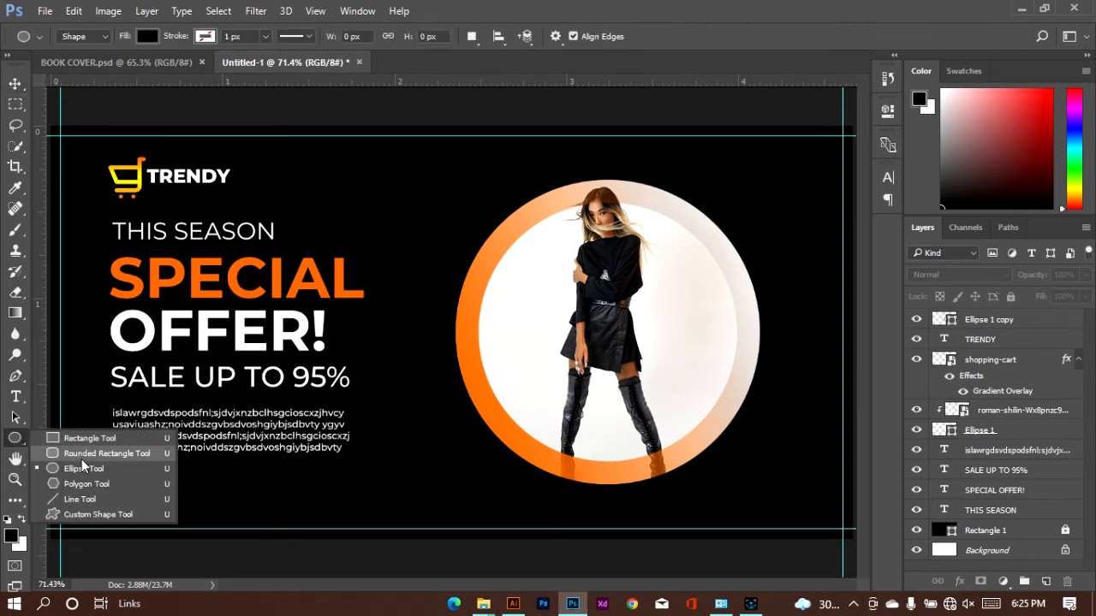
click(82, 463)
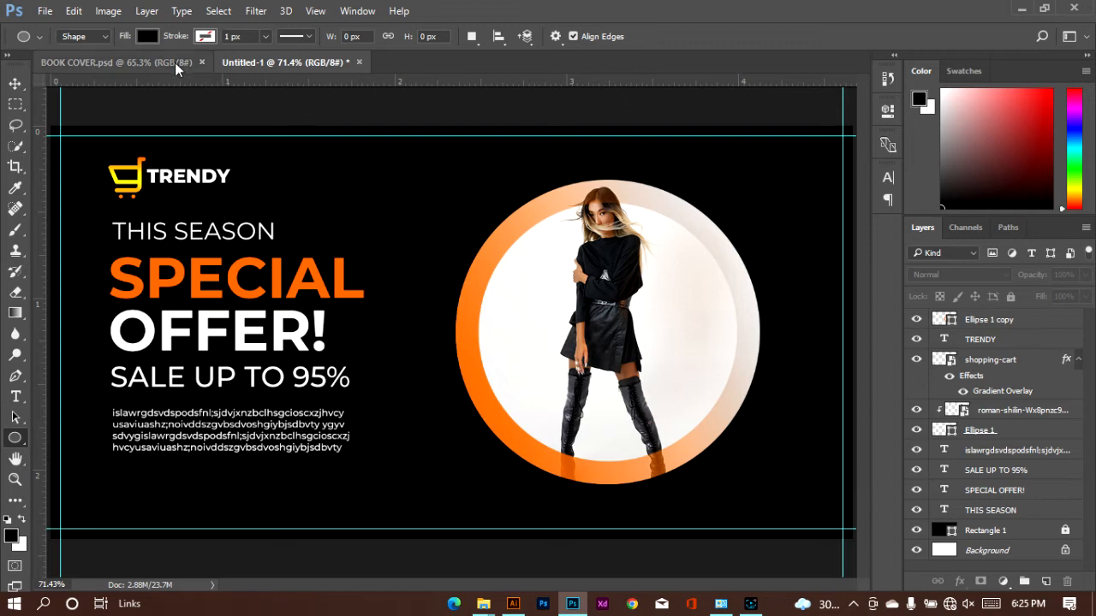
click(147, 36)
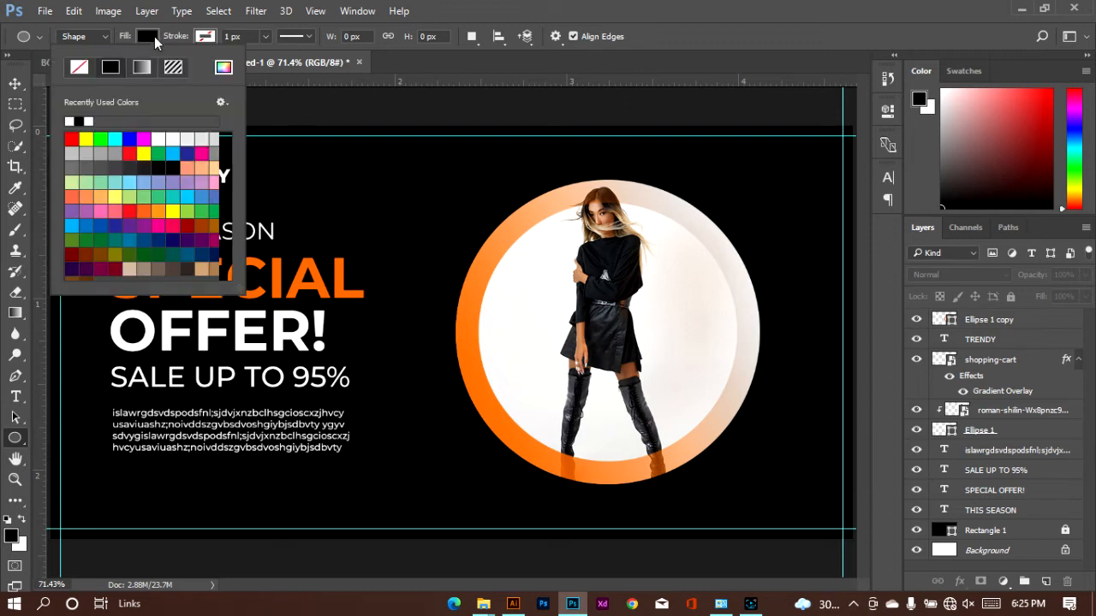
click(81, 69)
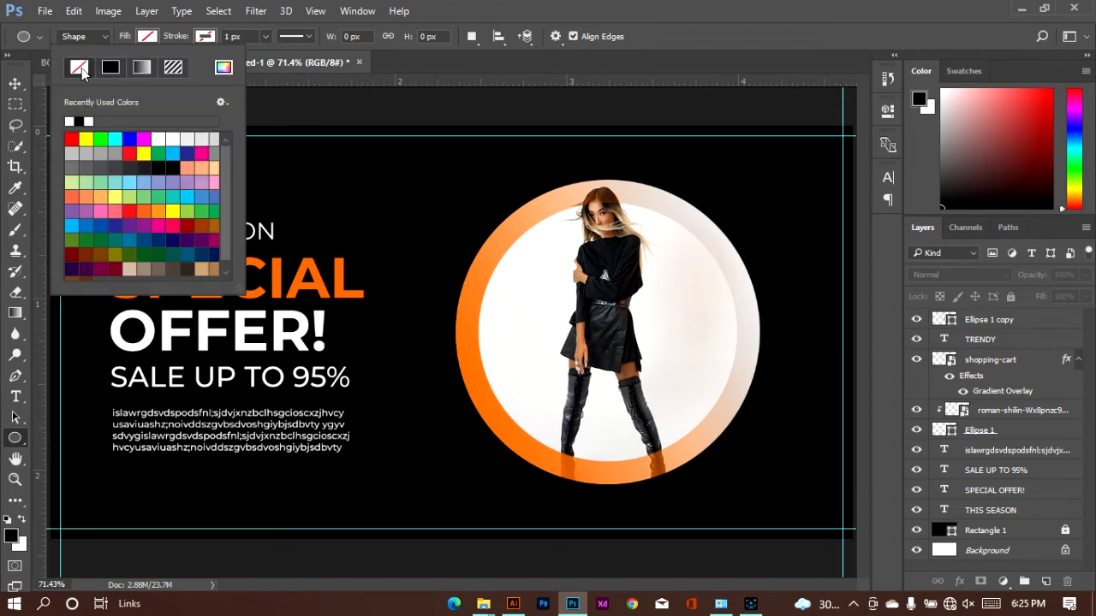
click(202, 37)
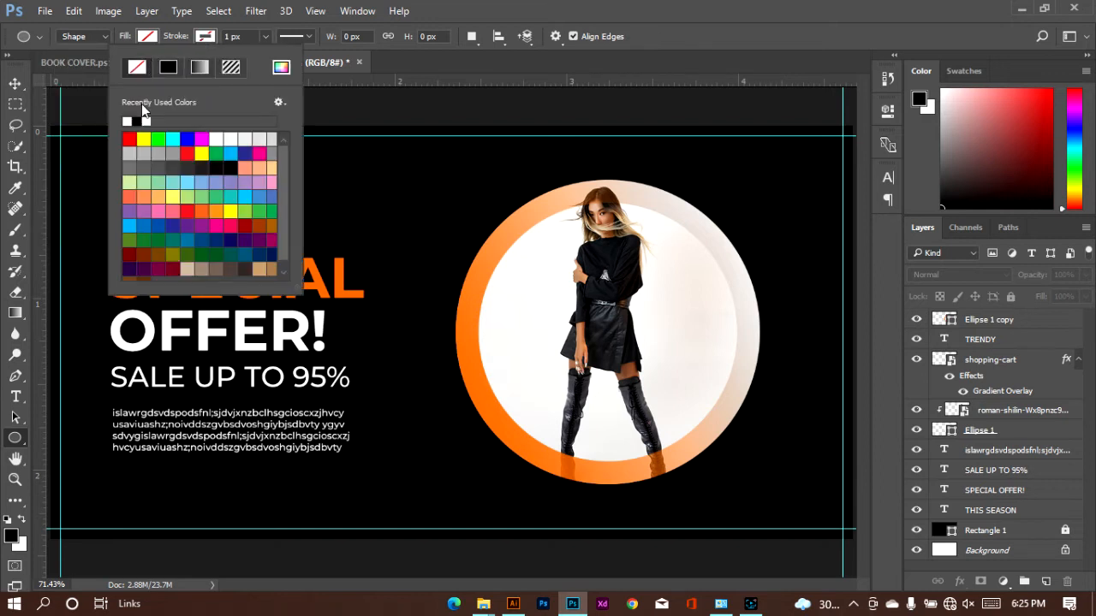
click(146, 121)
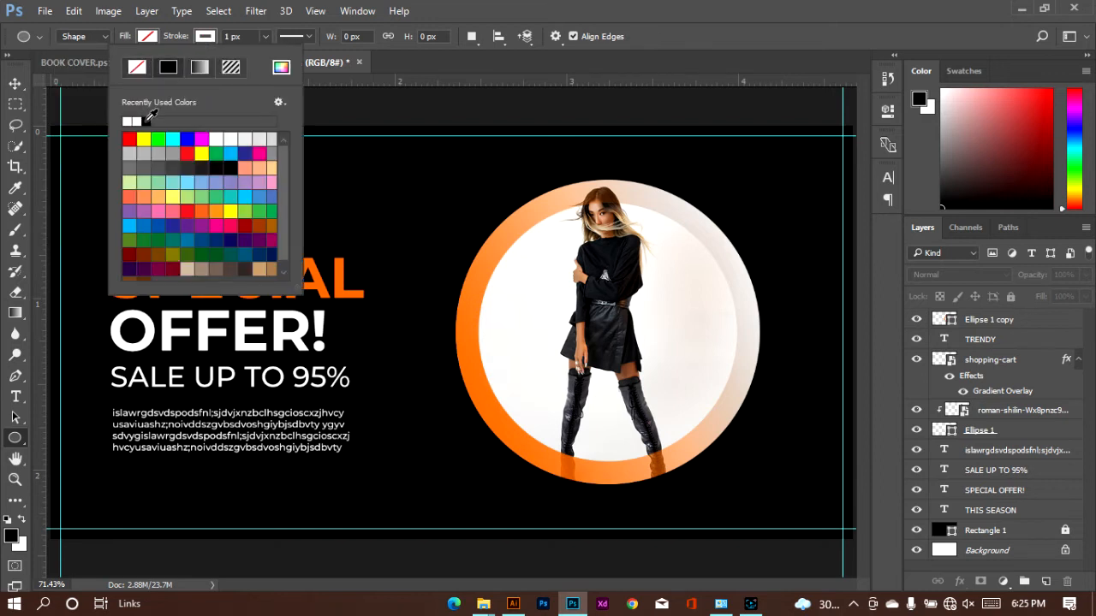
click(228, 36)
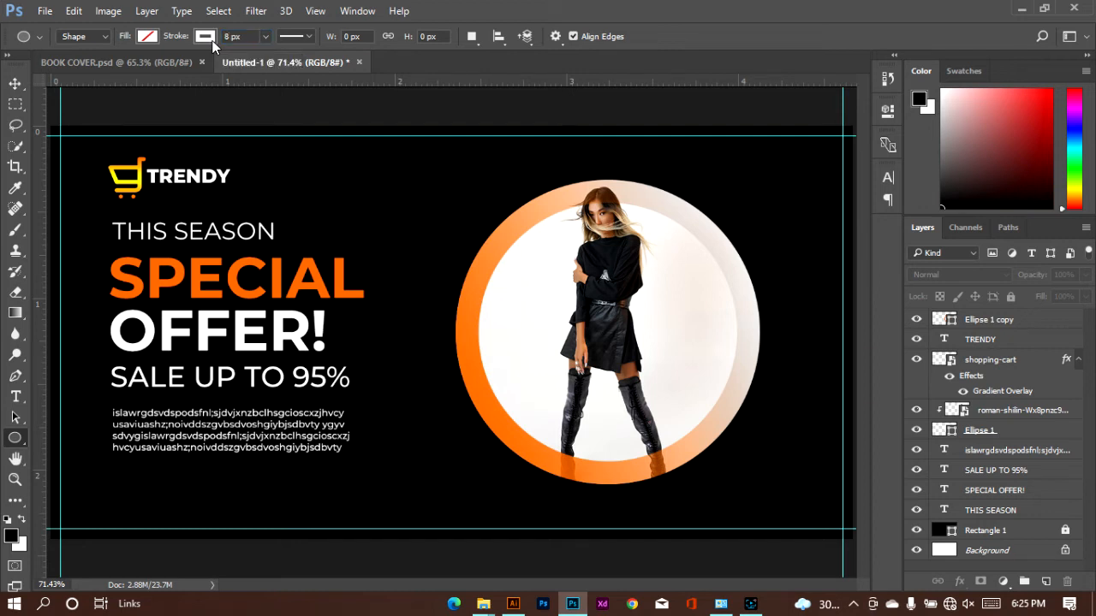
Draw a white ring of about 48 x 48 px between the THIS SEASON text and the photo circle
drag(394, 204, 396, 226)
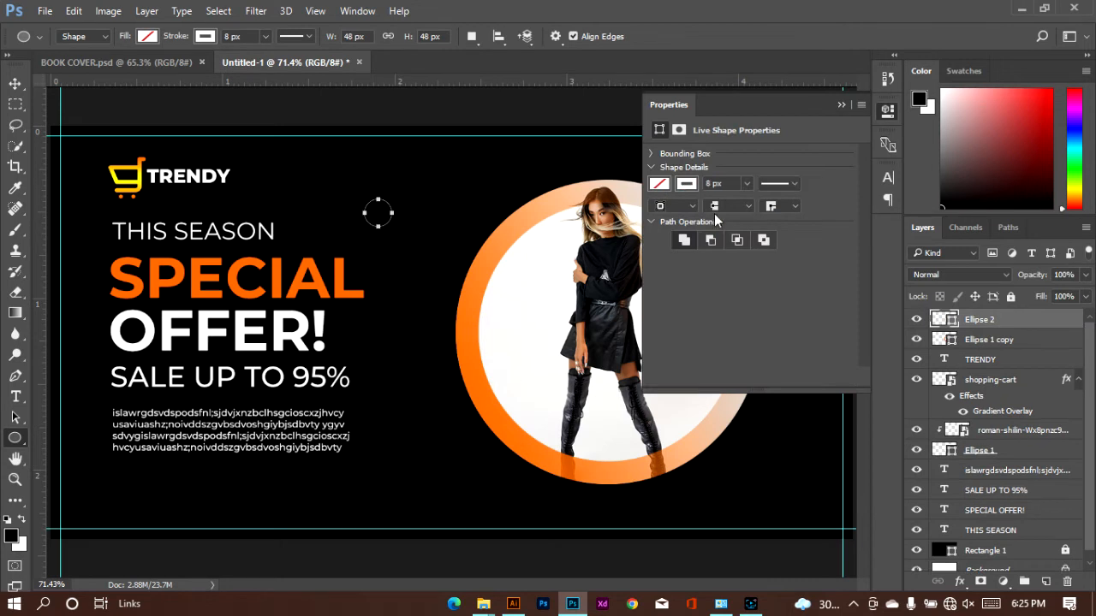
click(841, 105)
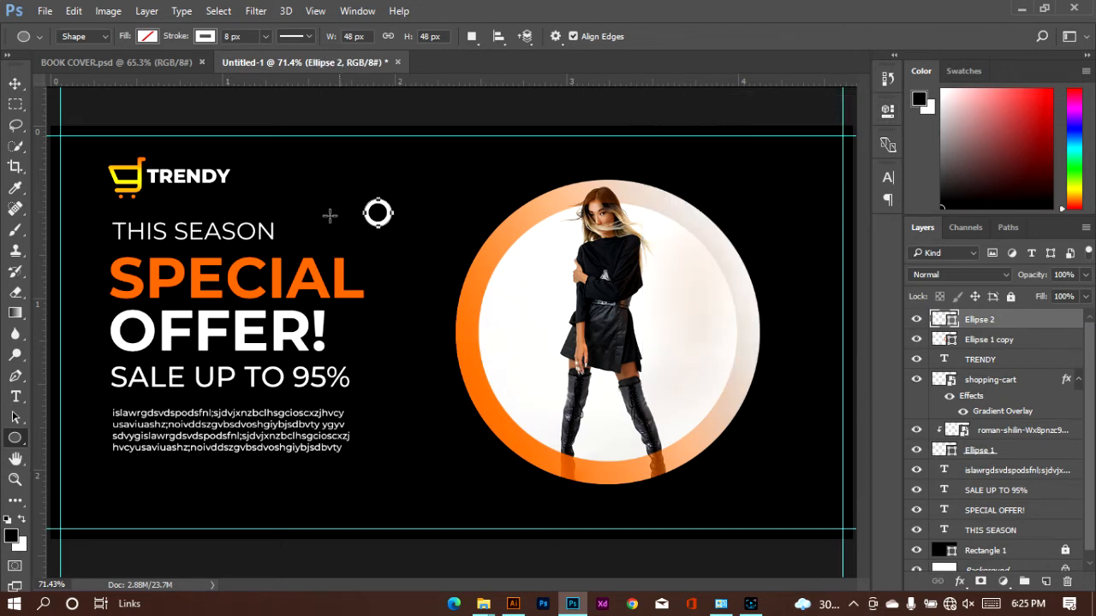
click(19, 83)
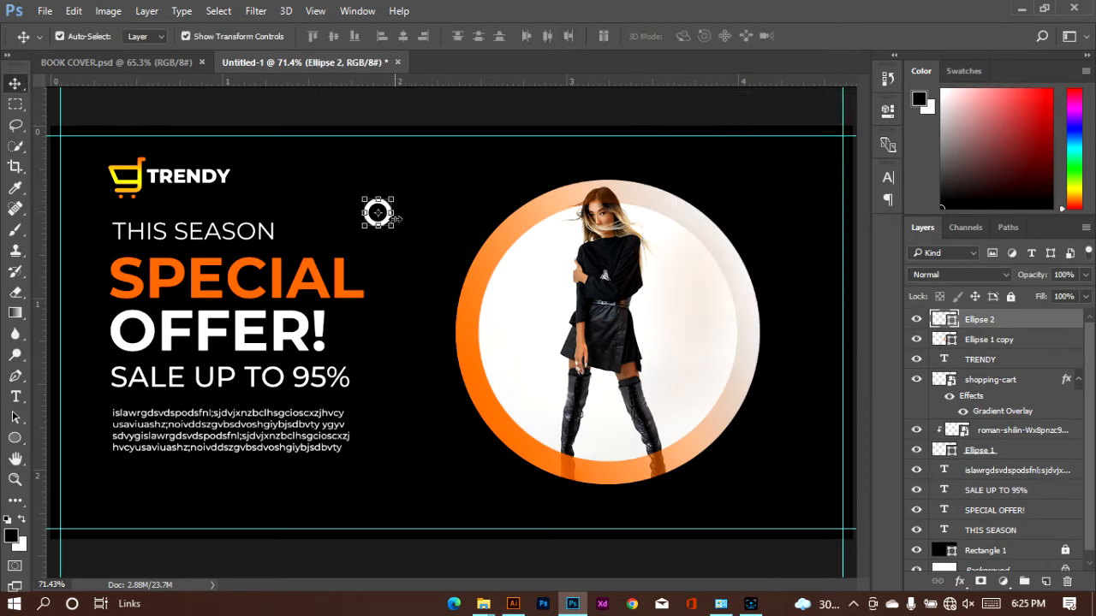
click(428, 226)
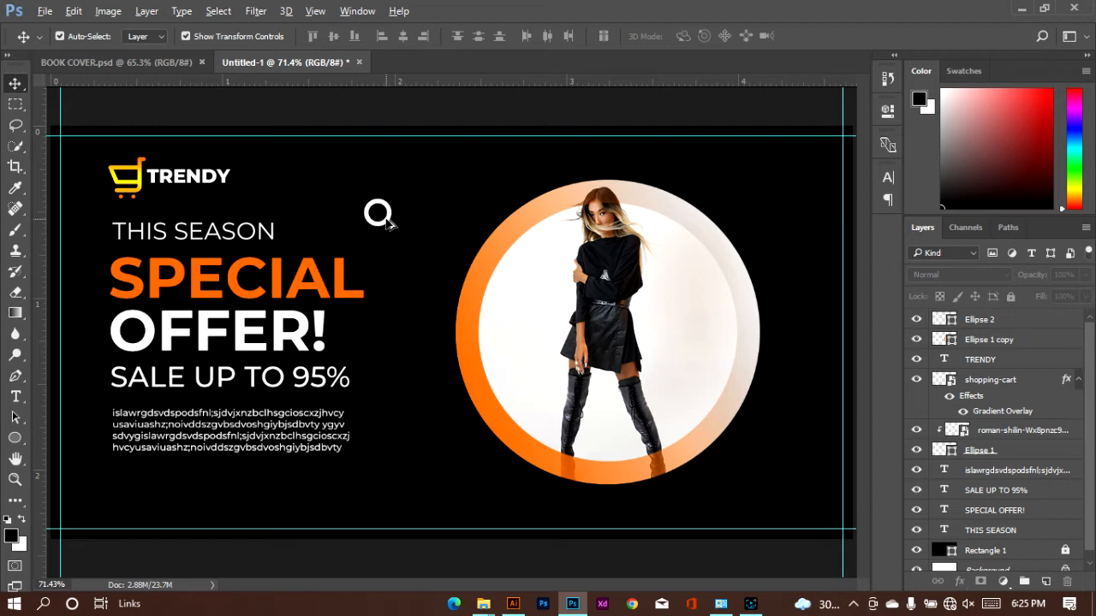
Duplicate the small ring to the lower-left edge of the photo circle and scale the copy to 93.75%
drag(387, 223, 470, 469)
key(ctrl+t)
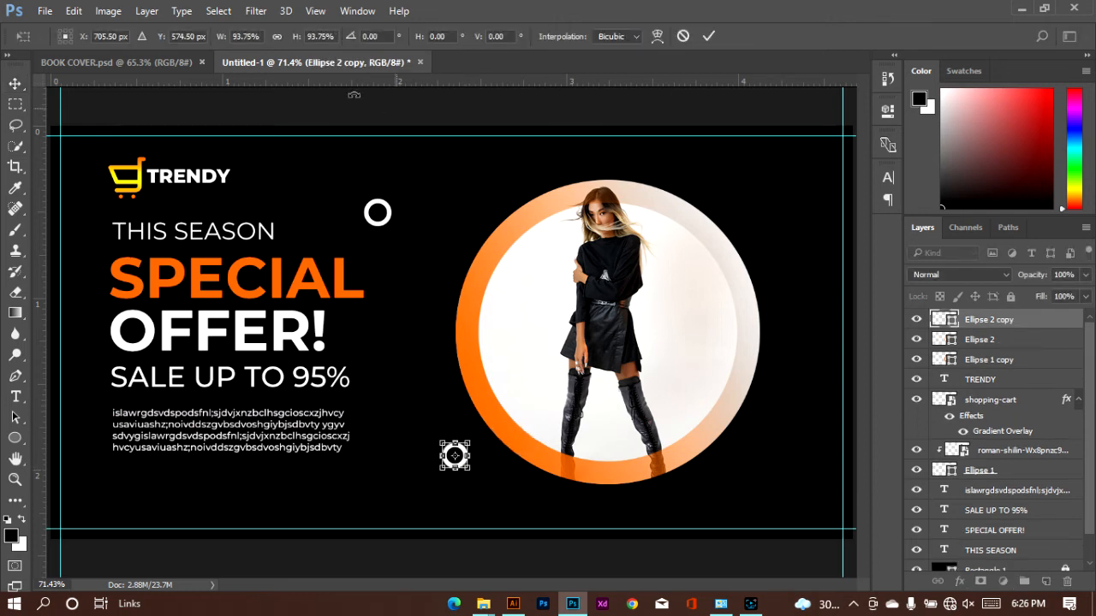
click(709, 36)
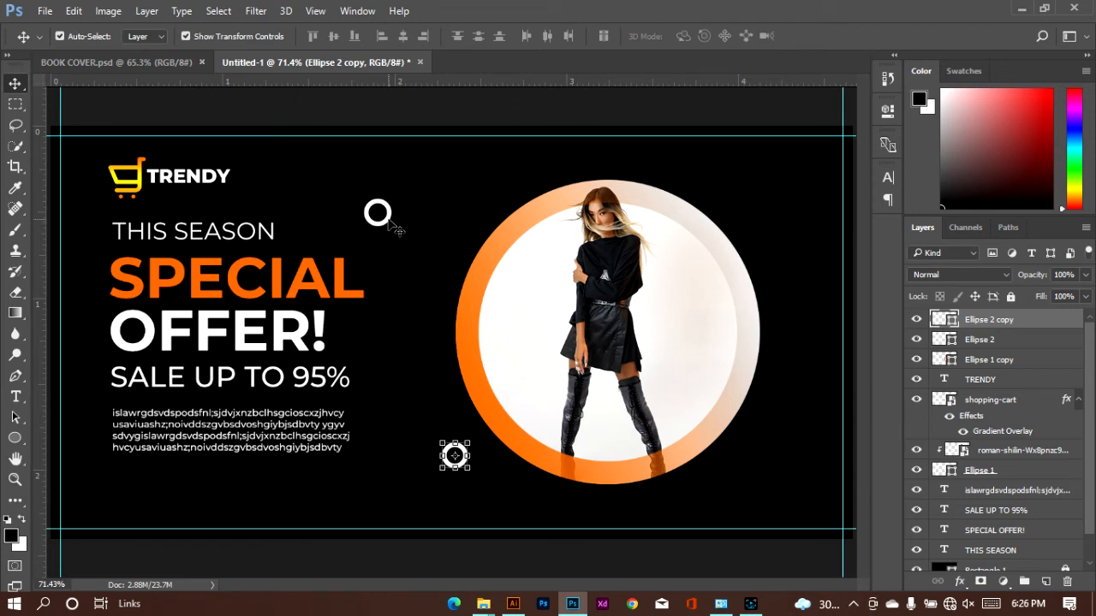
Duplicate the small ring to the upper-right side of the photo circle and scale the copy to 64.58%
drag(387, 220, 757, 182)
key(ctrl+t)
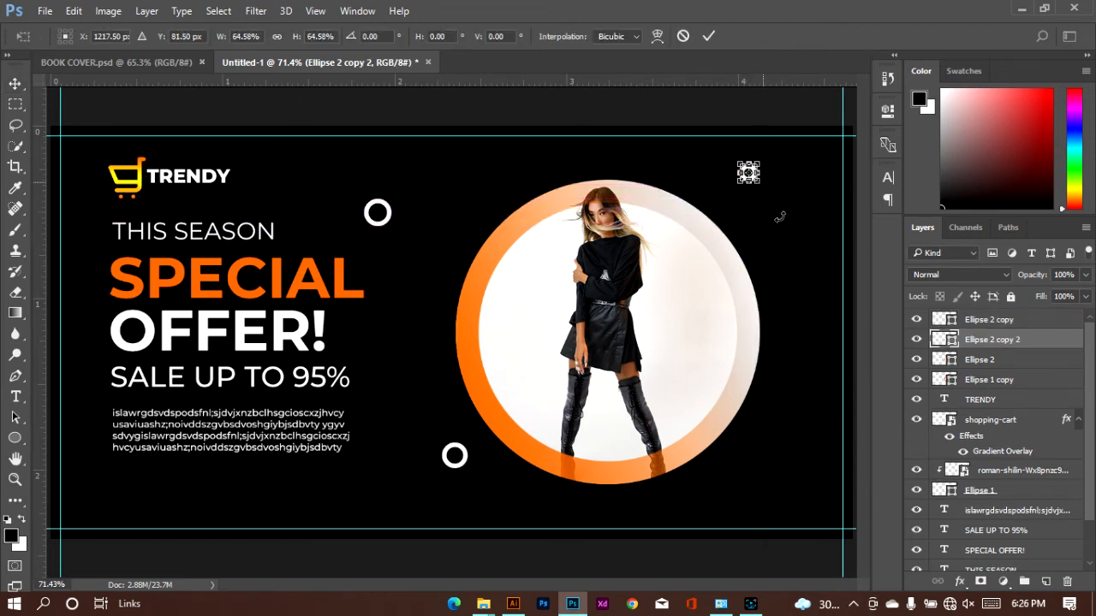
click(707, 36)
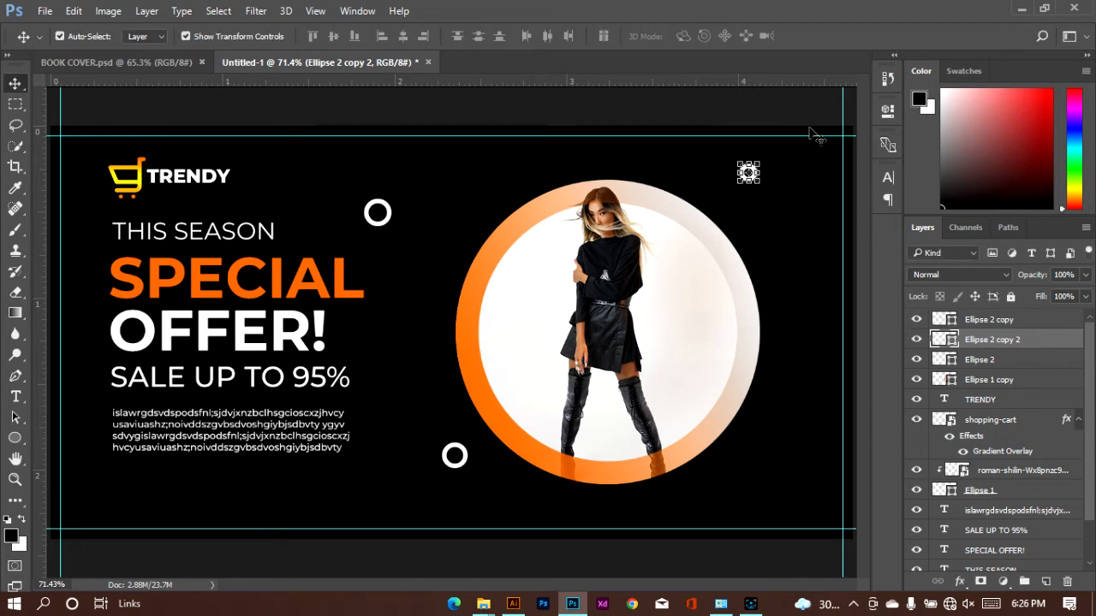
Set the stroke width of the upper-right ring to 4 px and deselect it
click(887, 113)
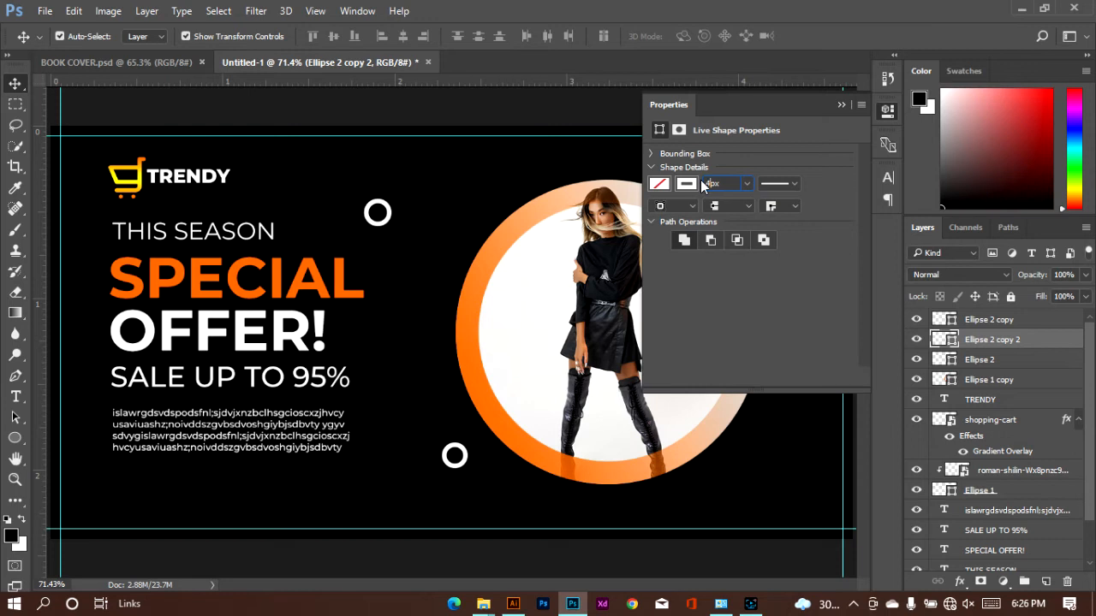
click(841, 104)
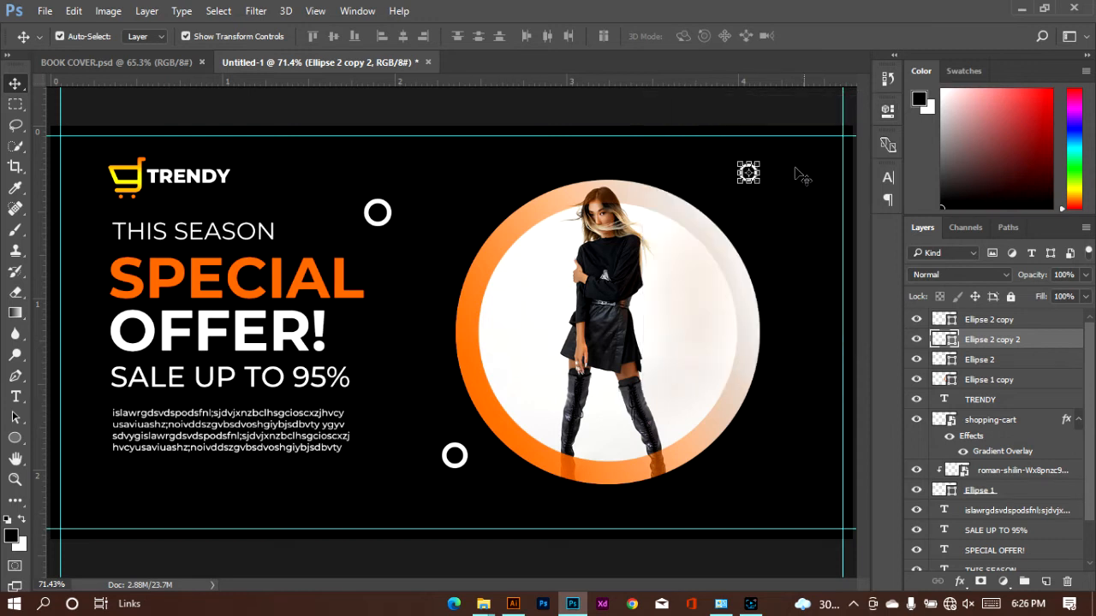
click(746, 185)
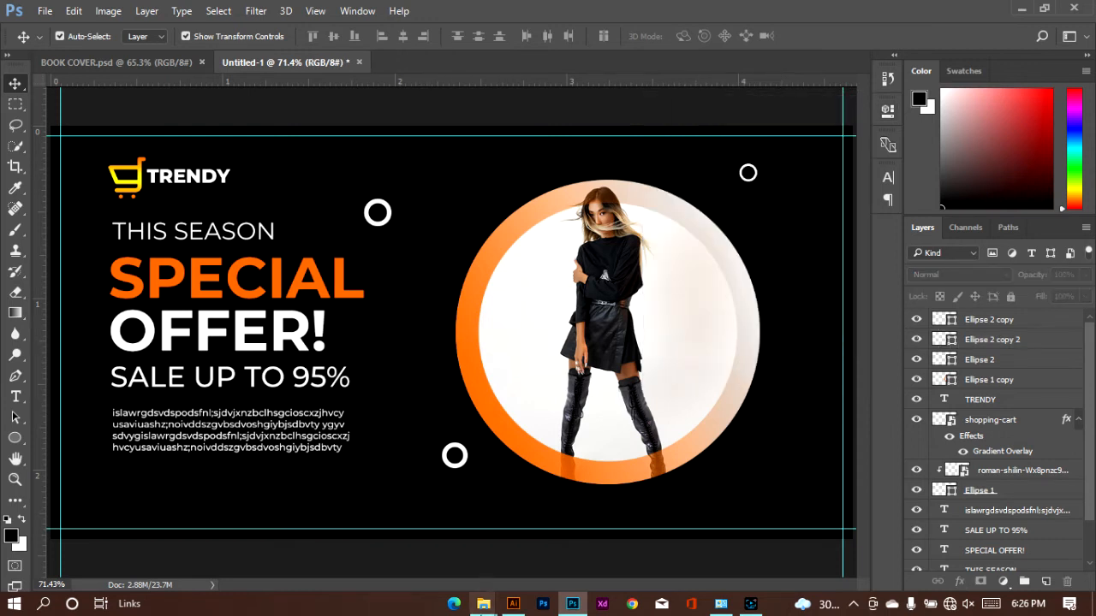
Place the Pngtree gradient wavy lines image from the Downloads folder into the banner
click(483, 603)
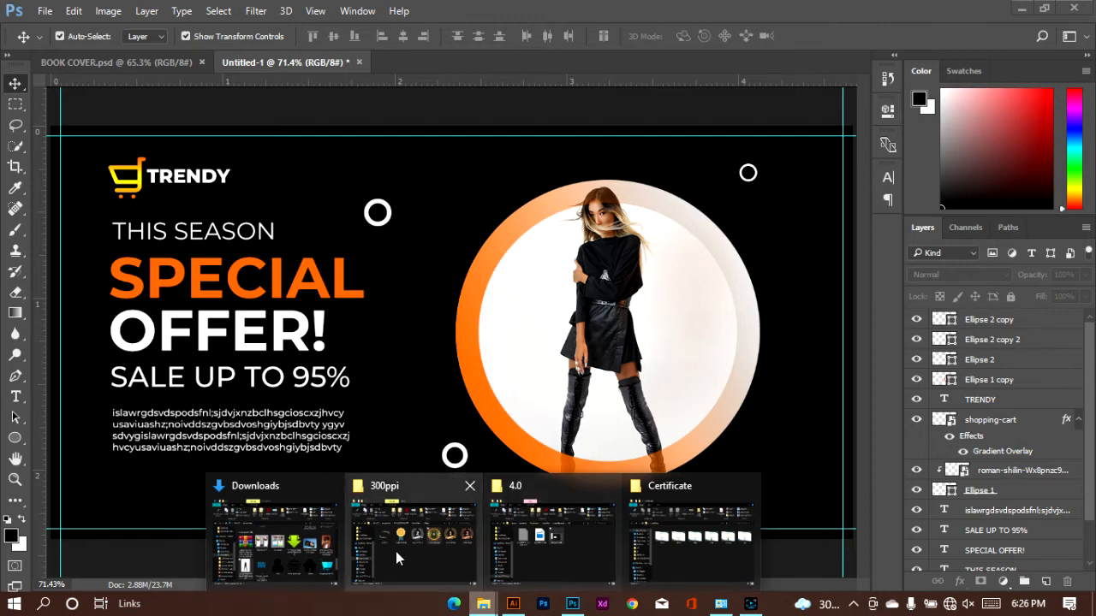
click(299, 546)
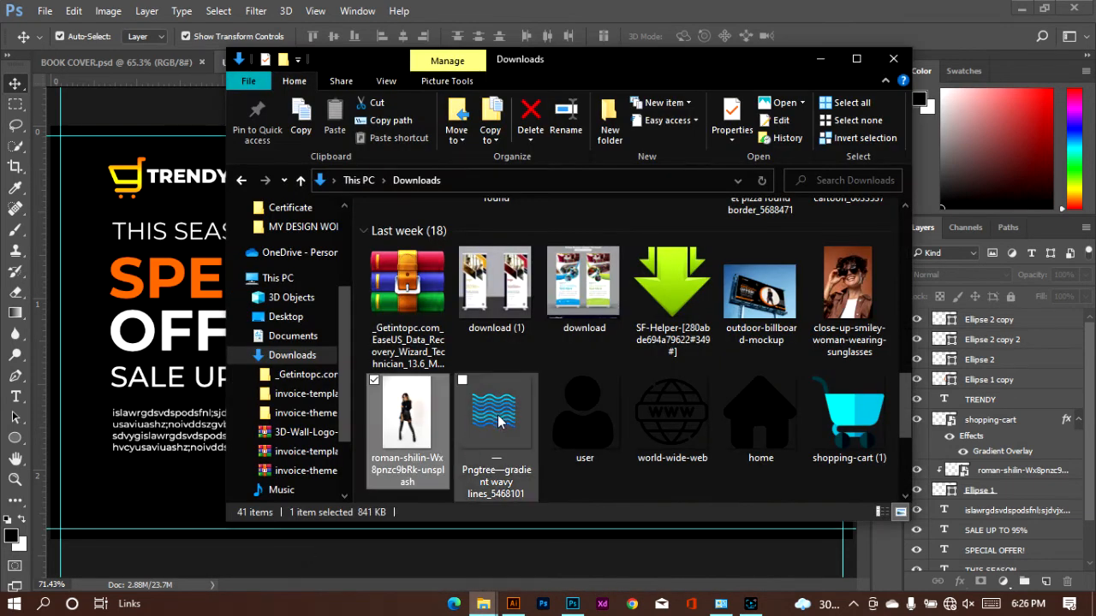
mouse_move(501, 419)
mouse_down()
mouse_move(334, 394)
mouse_move(174, 386)
mouse_move(212, 385)
mouse_up()
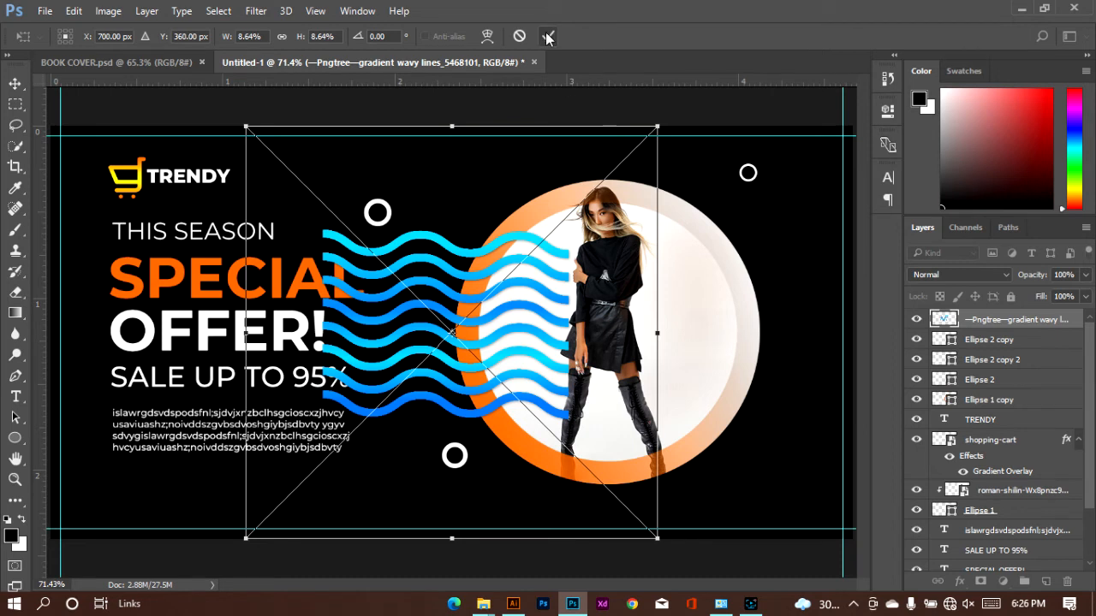
key(Return)
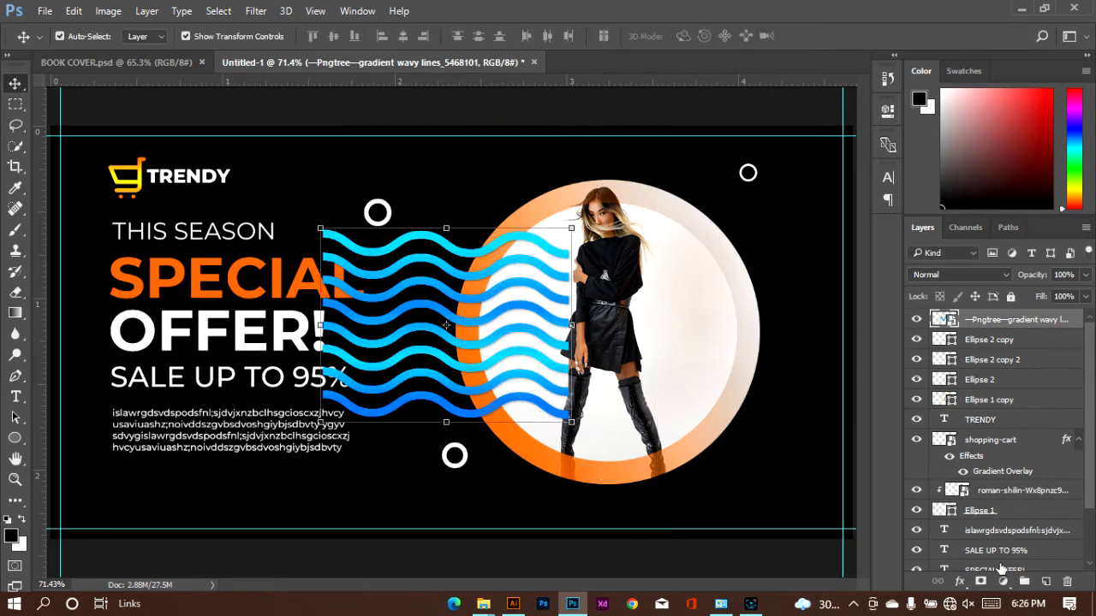
Apply a white Color Overlay to the wavy lines layer
click(959, 581)
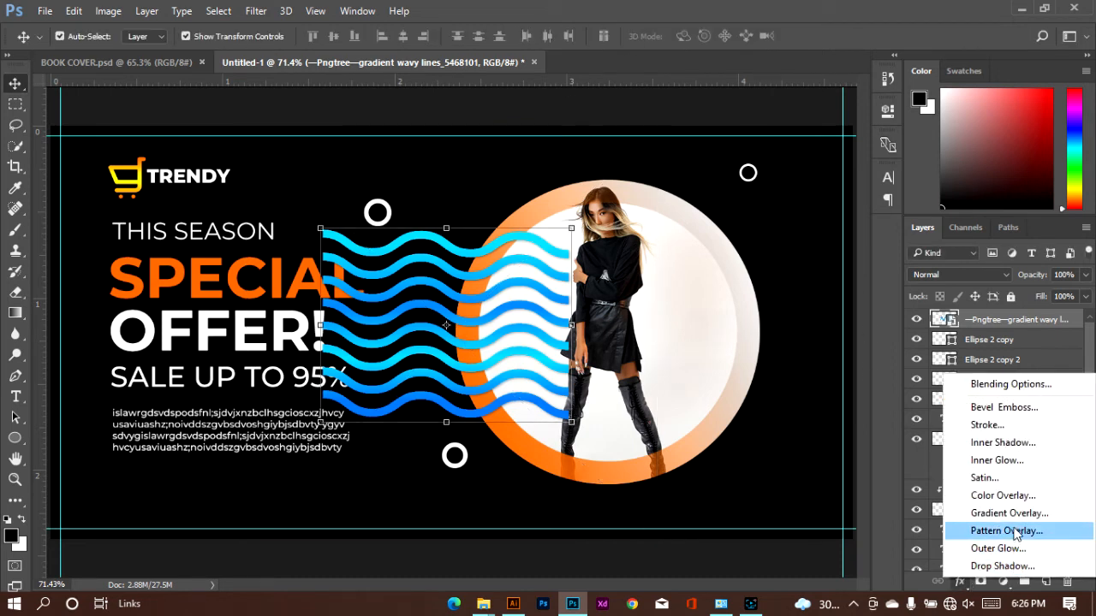
click(1013, 498)
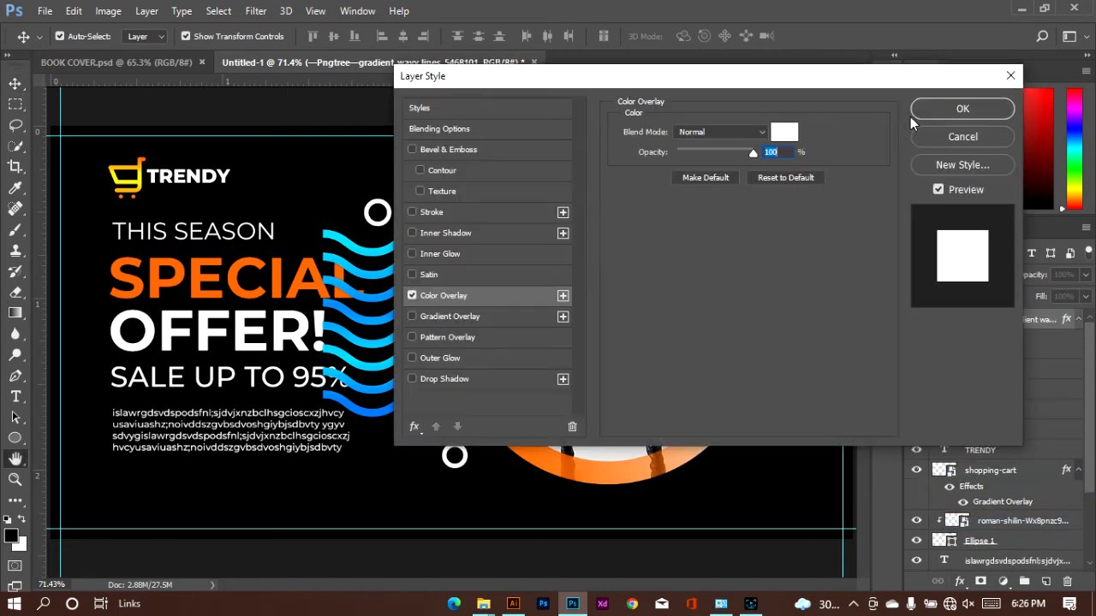
click(926, 110)
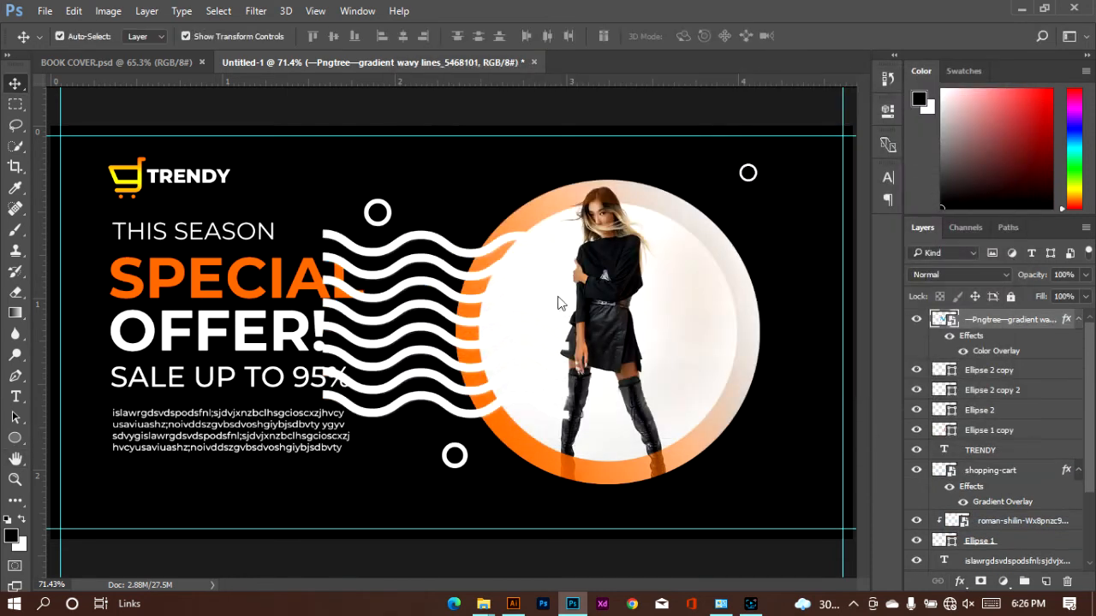
Move the wavy lines behind the offer text, with their layer directly above Rectangle 1, and align them with the text's left edge
drag(462, 323, 240, 336)
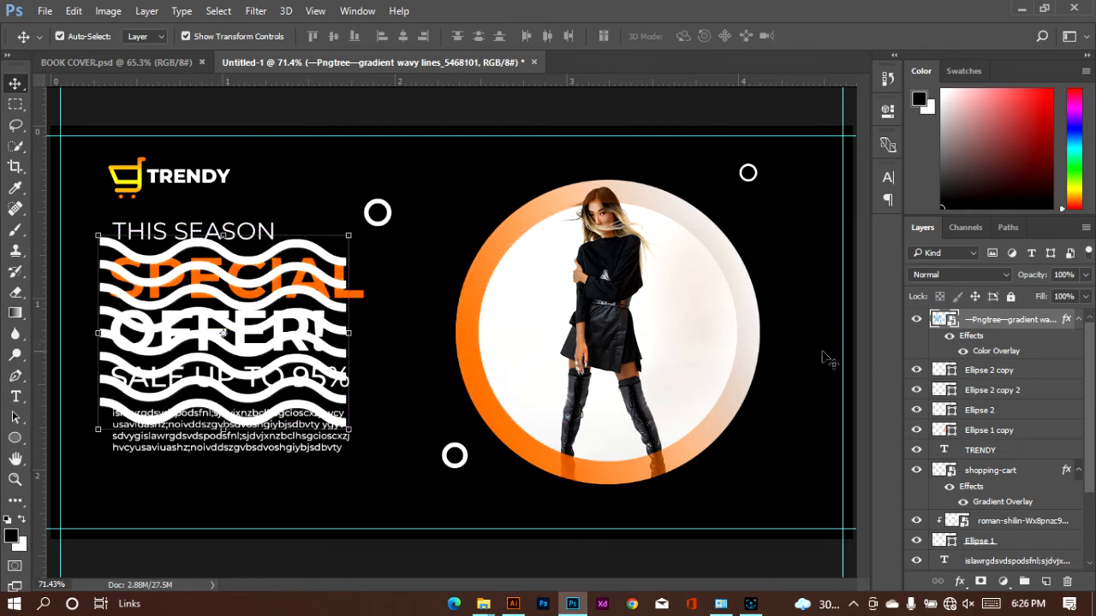
mouse_move(998, 326)
mouse_down()
mouse_move(1017, 572)
mouse_move(1017, 531)
mouse_up()
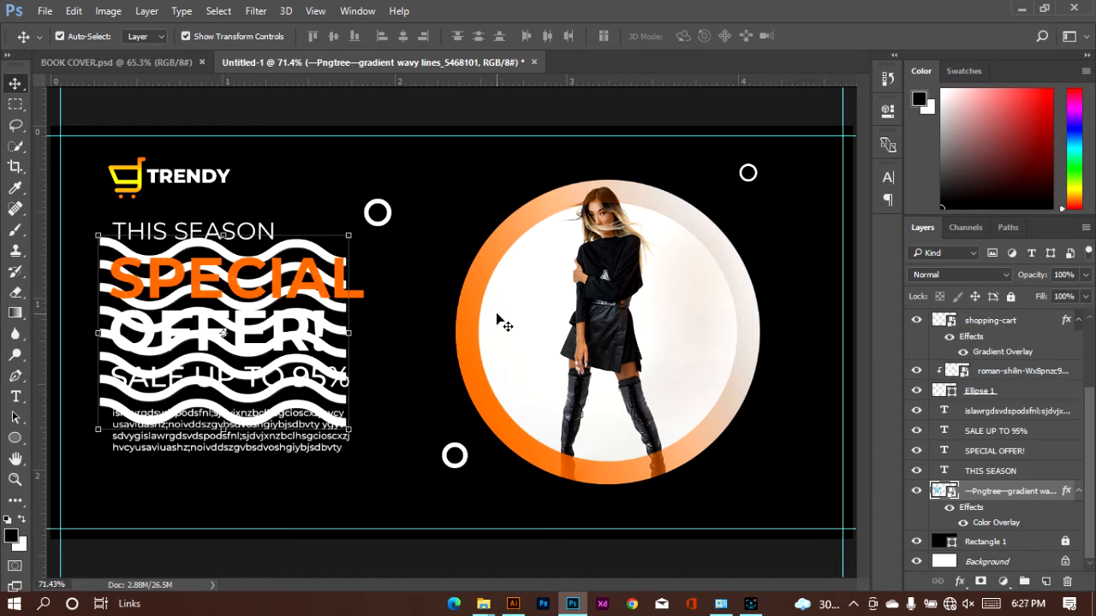
key(Right)
key(Right)
key(Right)
key(Right)
key(Right)
key(Right)
key(Right)
key(Right)
key(Right)
key(Right)
key(Right)
key(Right)
key(Right)
key(Right)
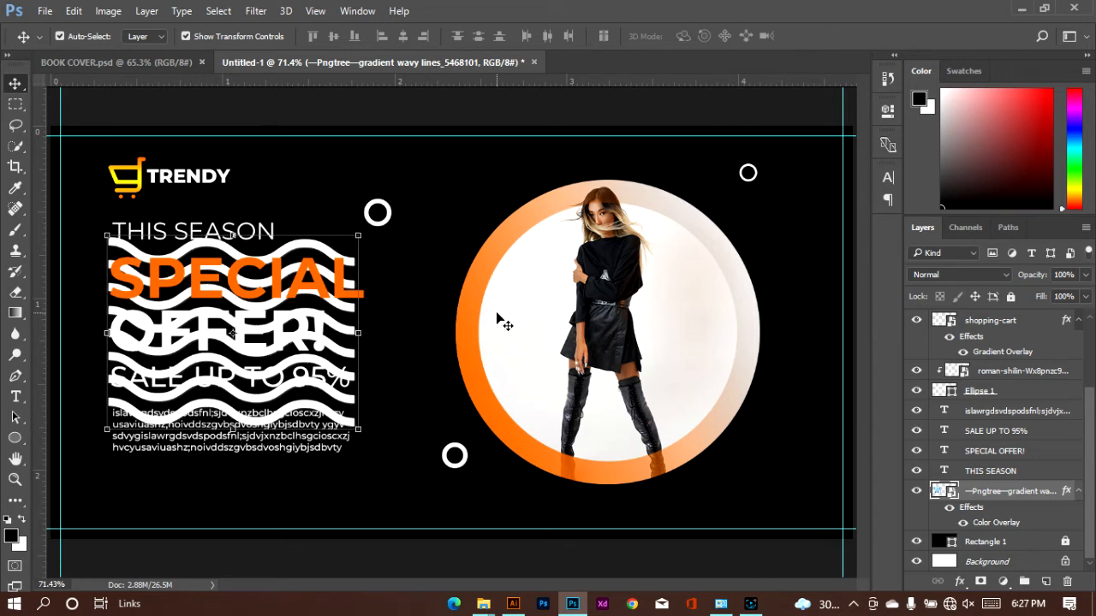
key(Right)
key(Right)
key(Right)
key(Right)
key(Right)
key(Right)
key(Right)
key(Right)
key(Right)
key(Right)
key(Right)
key(Right)
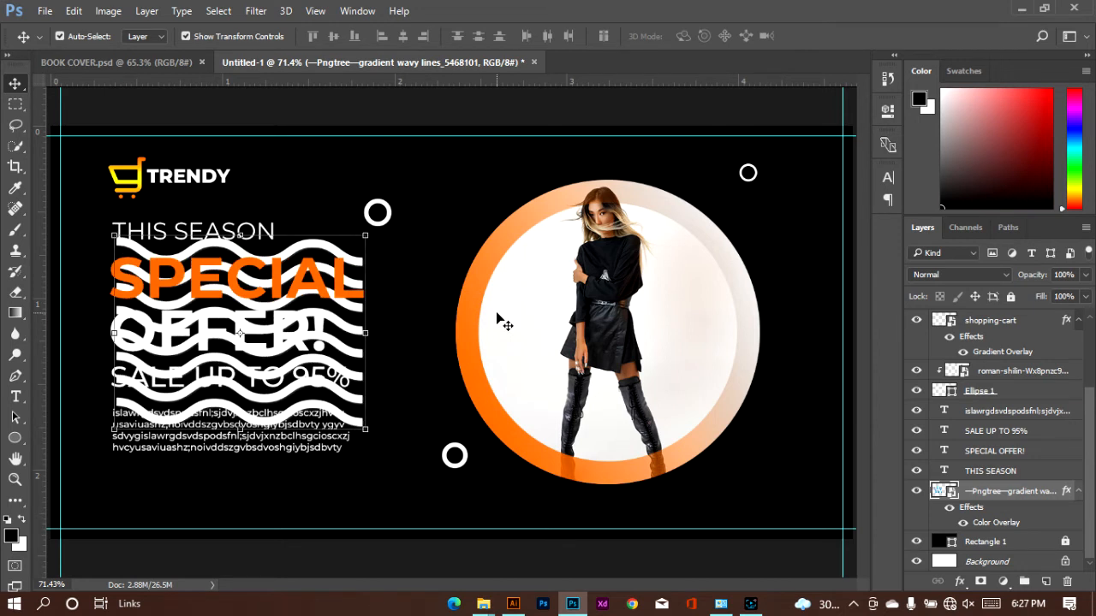
key(Left)
key(Left)
key(Left)
key(Left)
key(Left)
key(Left)
key(Left)
key(Left)
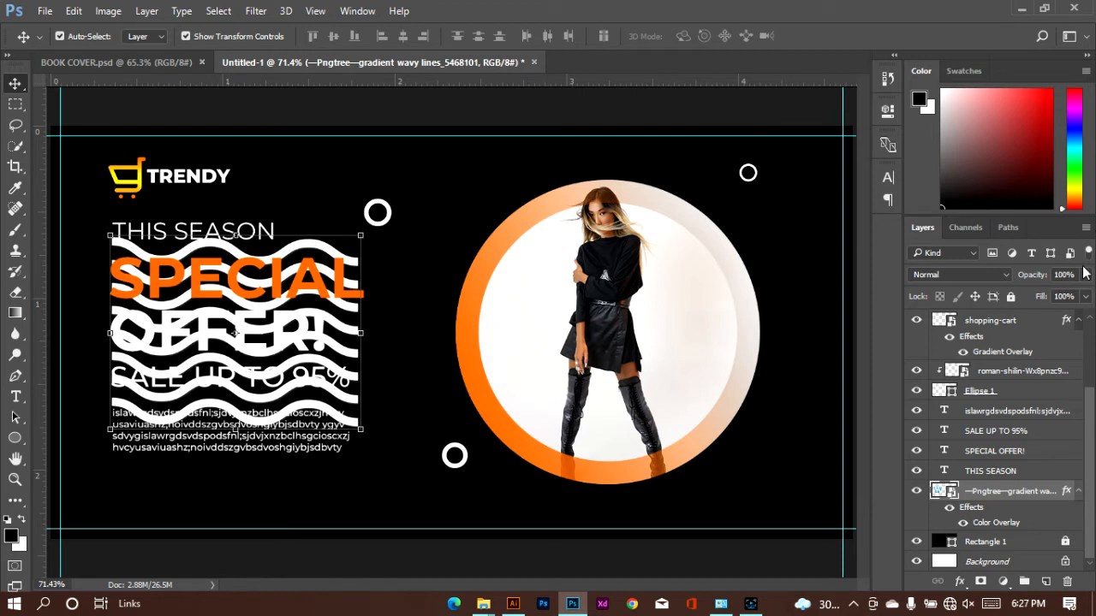
Lower the opacity of the wavy lines layer to 17%
click(1086, 275)
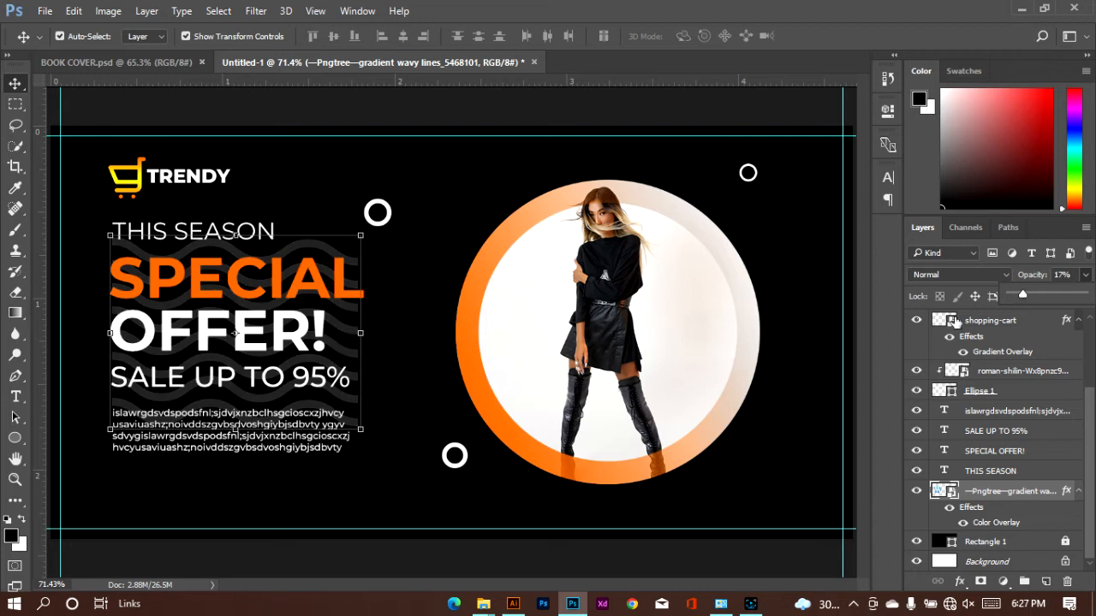
click(399, 332)
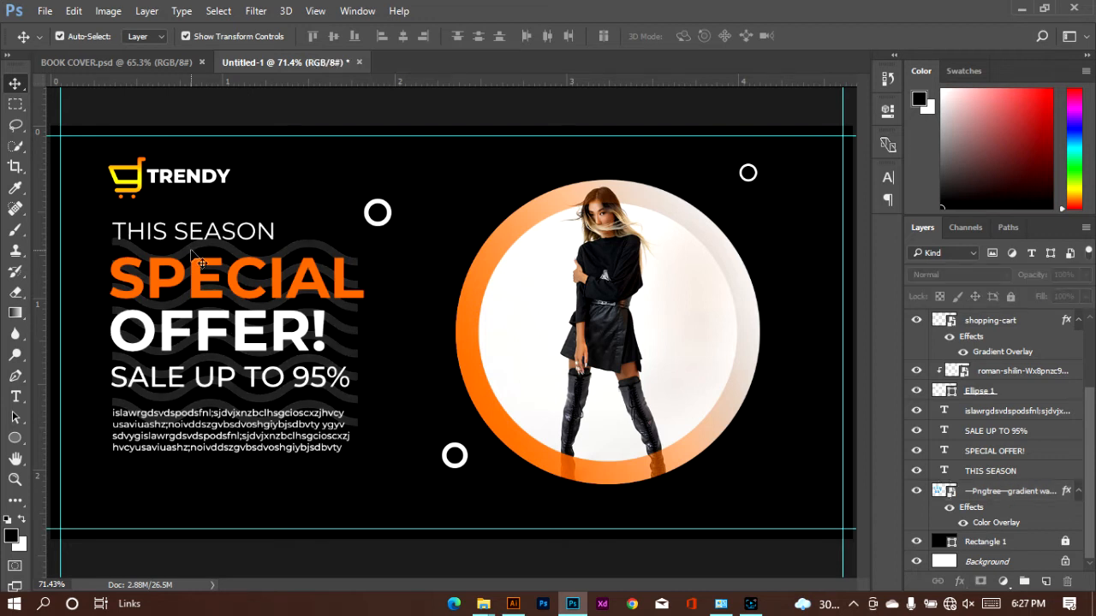
click(355, 340)
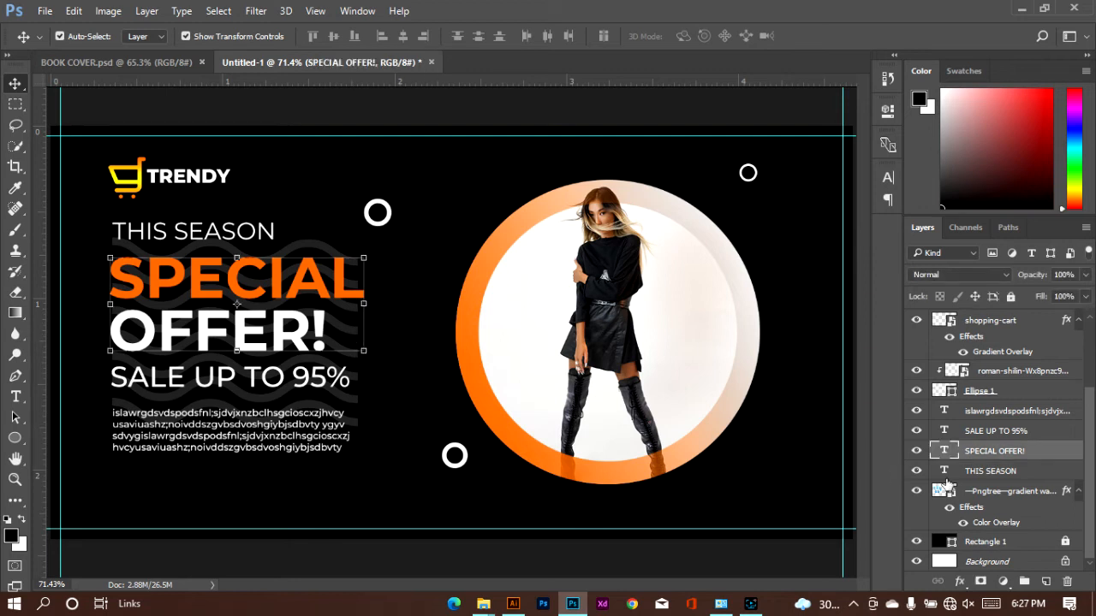
Duplicate the wavy lines layer and shift the copy horizontally until it extends past the right side of the offer text
drag(1004, 497, 1045, 581)
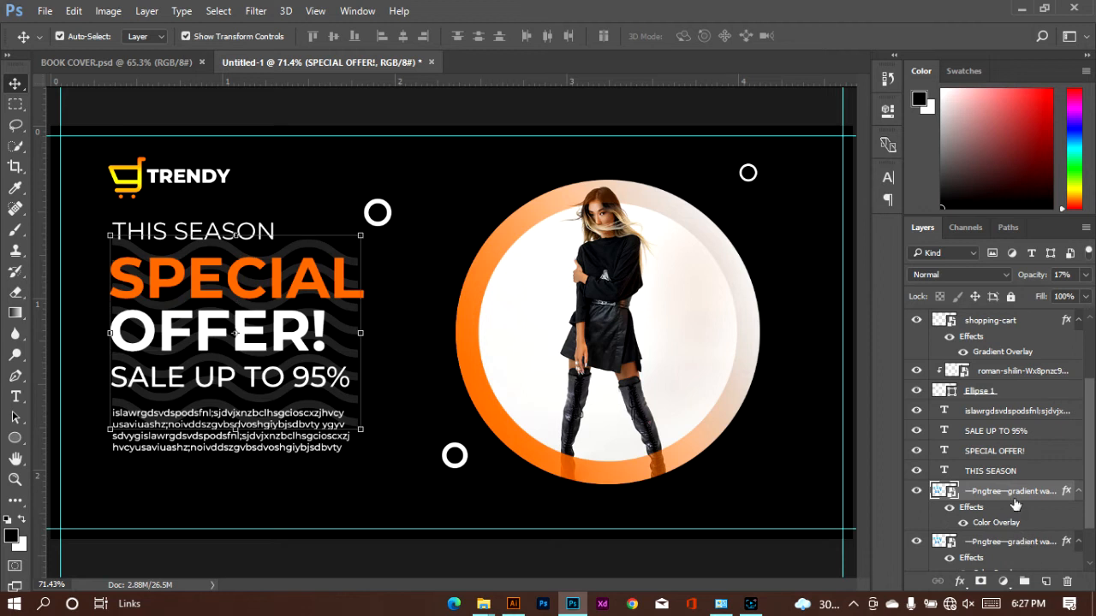
drag(1010, 495, 995, 462)
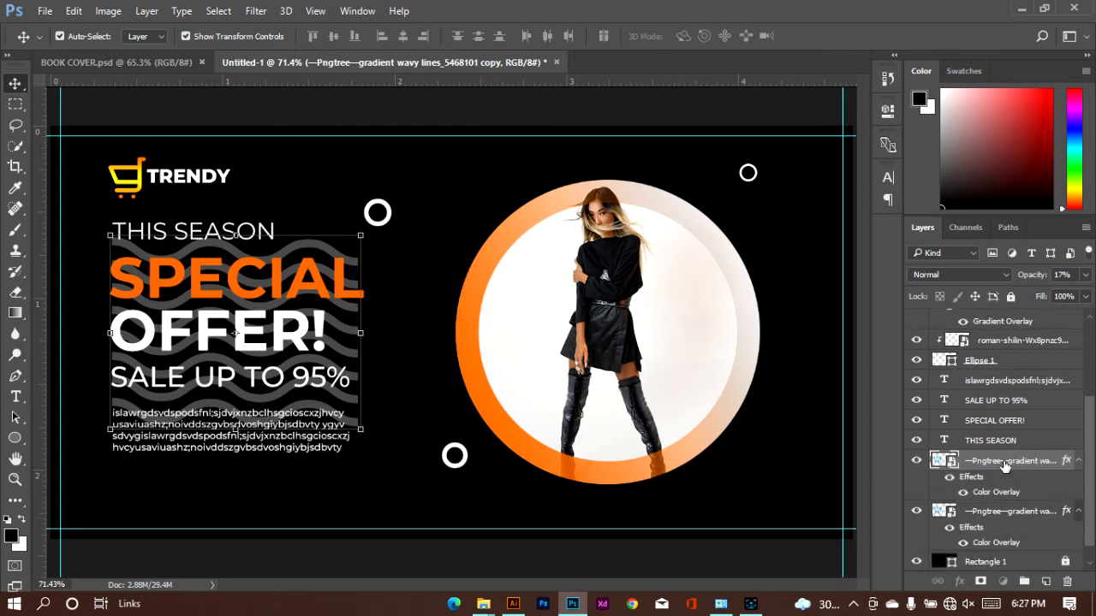
key(shift+Right)
key(shift+Right)
key(shift+Right)
key(shift+Right)
key(shift+Right)
key(shift+Right)
key(shift+Right)
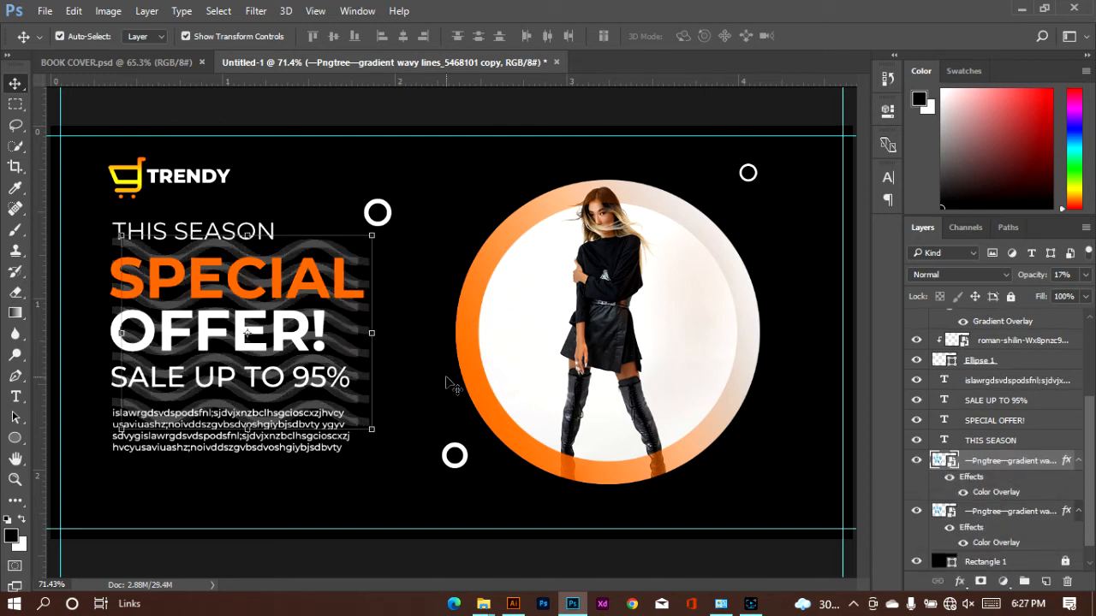
key(shift+Right)
key(shift+Right)
key(shift+Right)
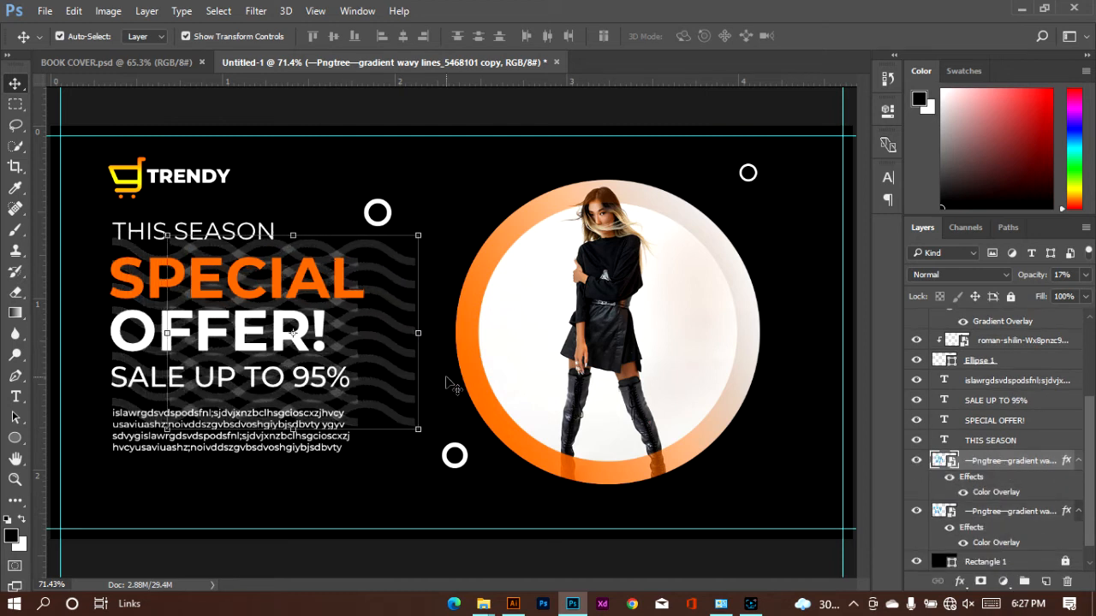
mouse_move(399, 352)
mouse_down()
mouse_move(542, 377)
mouse_move(604, 406)
mouse_move(630, 452)
mouse_move(747, 492)
mouse_move(814, 534)
mouse_move(849, 460)
mouse_move(873, 510)
mouse_up()
key(ctrl+z)
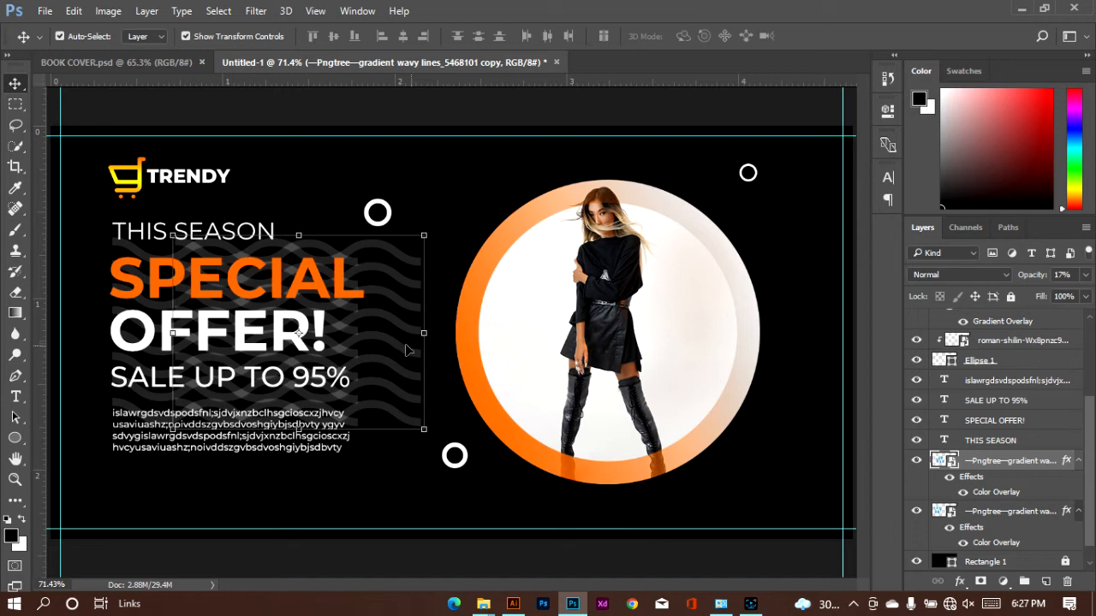
drag(390, 344, 718, 442)
key(ctrl+alt+z)
key(ctrl+alt+z)
key(ctrl+alt+z)
key(ctrl+alt+z)
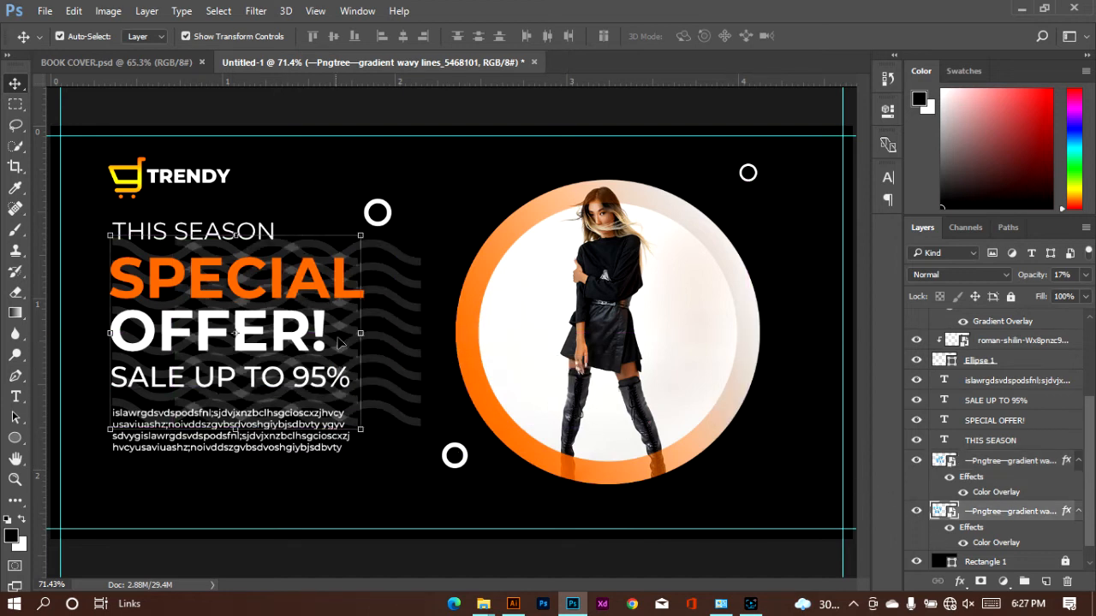
click(531, 396)
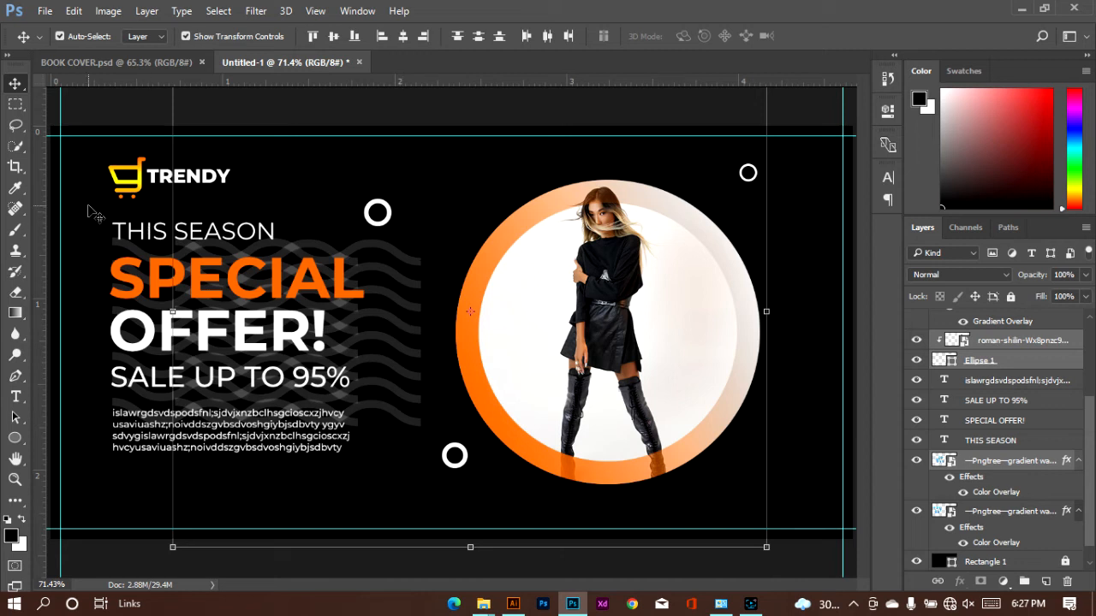
Move the wavy lines copy to the banner's lower-right corner and reduce its opacity to 7%
mouse_move(399, 294)
mouse_down()
mouse_move(401, 308)
mouse_move(732, 378)
mouse_move(742, 419)
mouse_move(709, 484)
mouse_move(774, 458)
mouse_move(813, 466)
mouse_move(820, 490)
mouse_move(796, 489)
mouse_move(826, 485)
mouse_move(817, 479)
mouse_up()
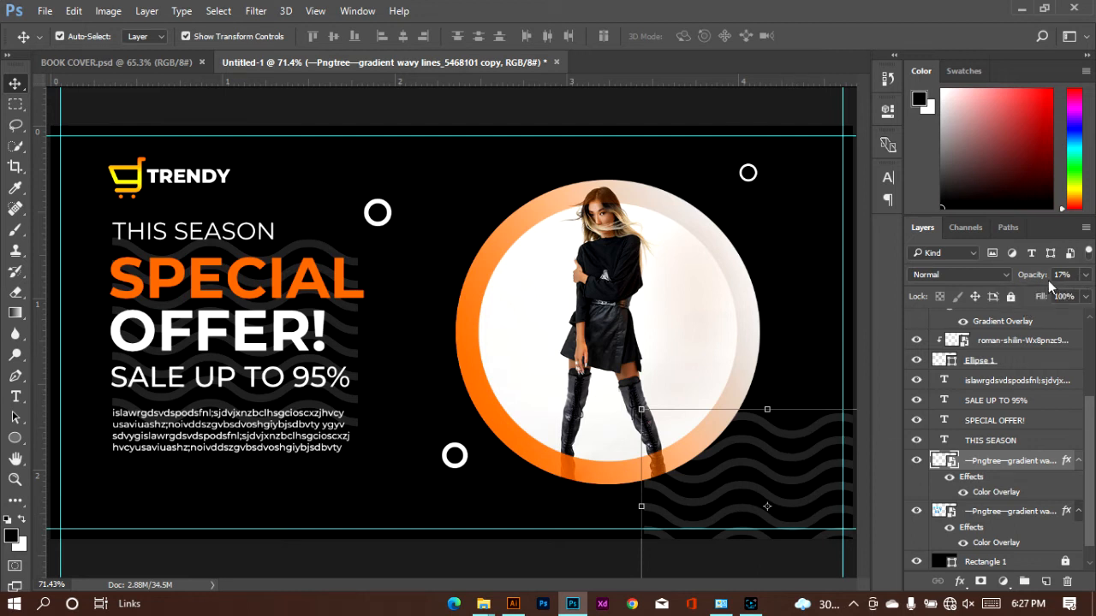
click(1084, 276)
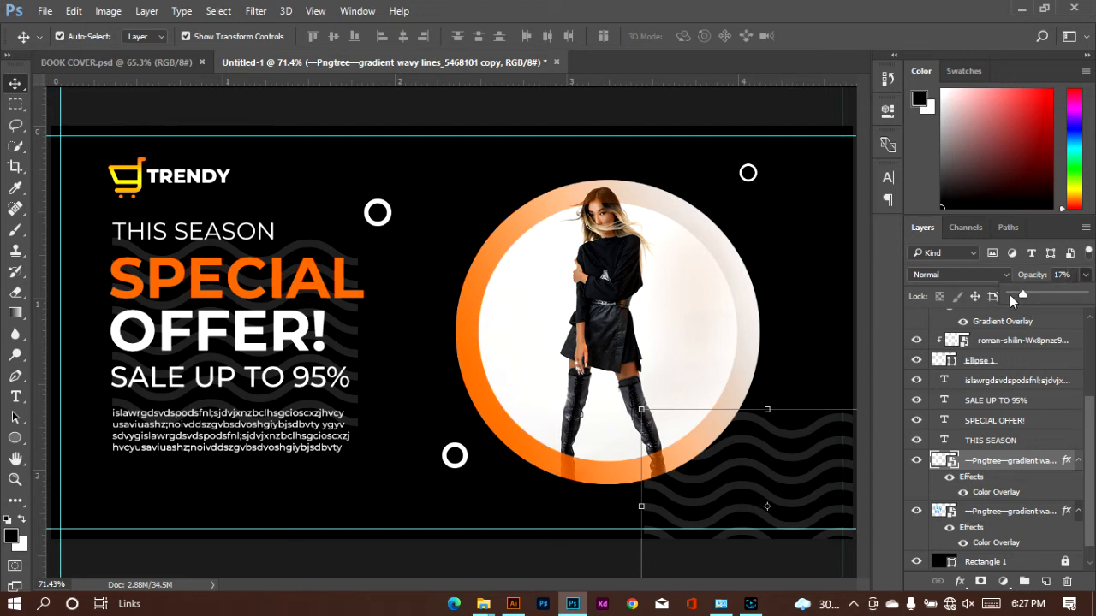
drag(1009, 294, 1012, 293)
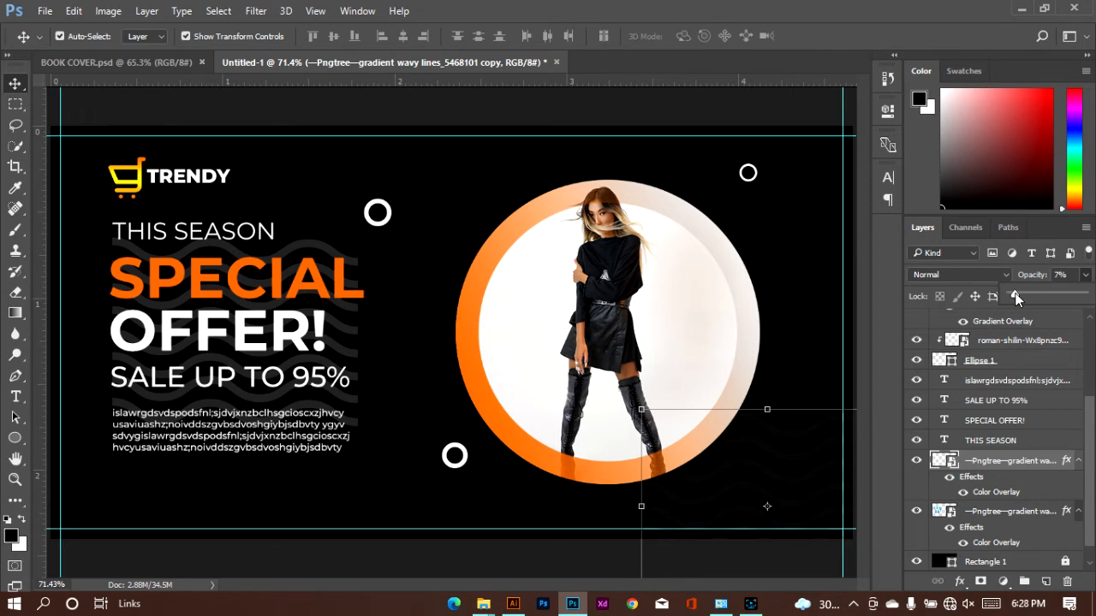
click(803, 293)
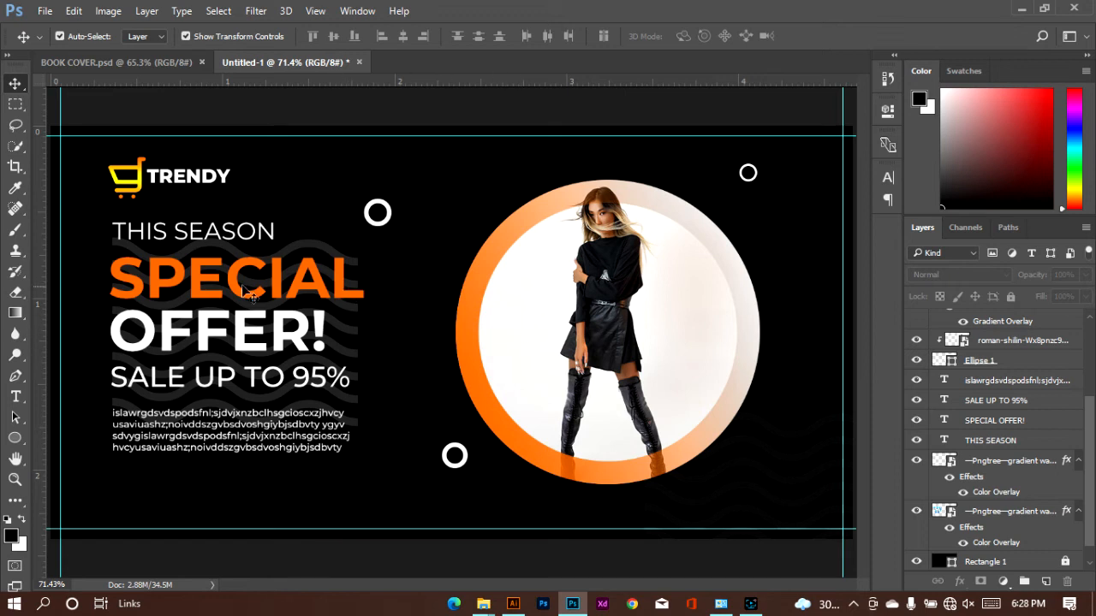
Move the offer text layers together with the wavy lines behind them down by 10 px
drag(95, 214, 345, 463)
key(shift+Down)
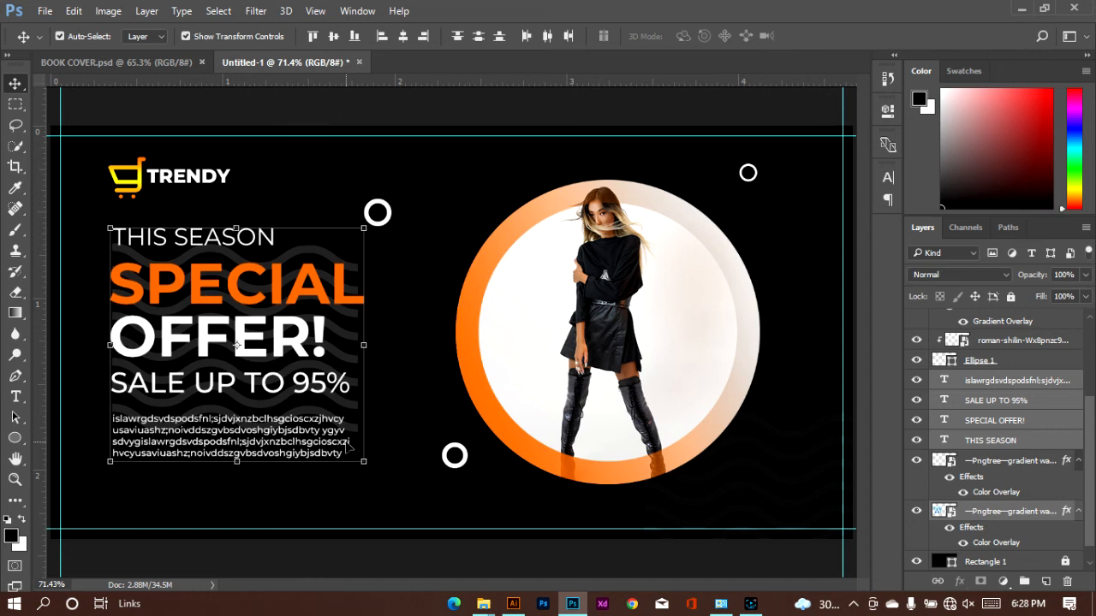
click(268, 174)
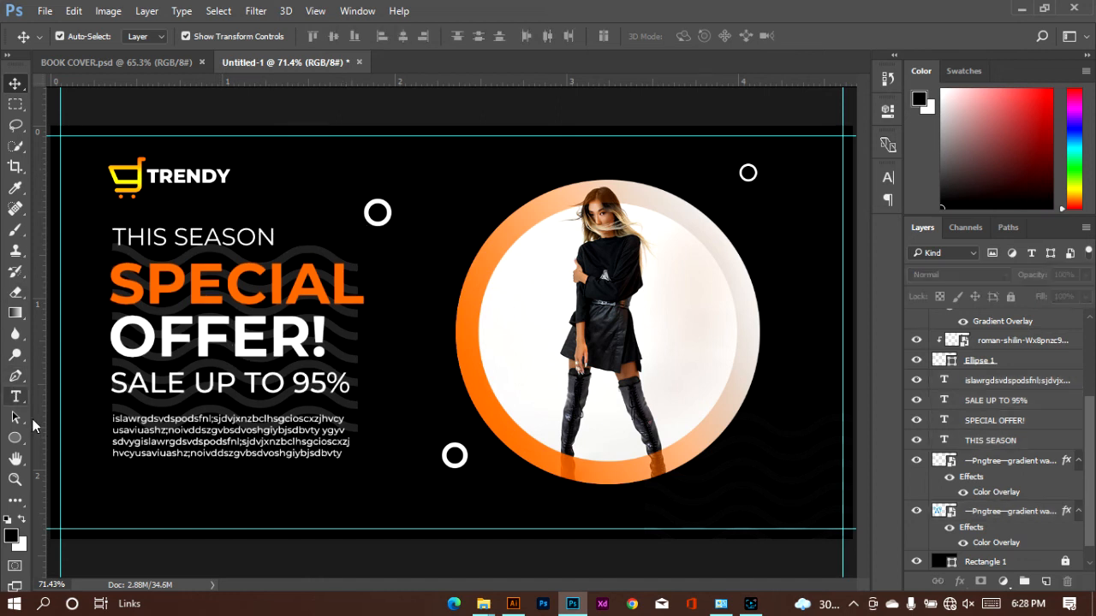
Draw a rectangle about 432 x 57 px starting at the banner's left edge, just below the offer's small body text
click(16, 438)
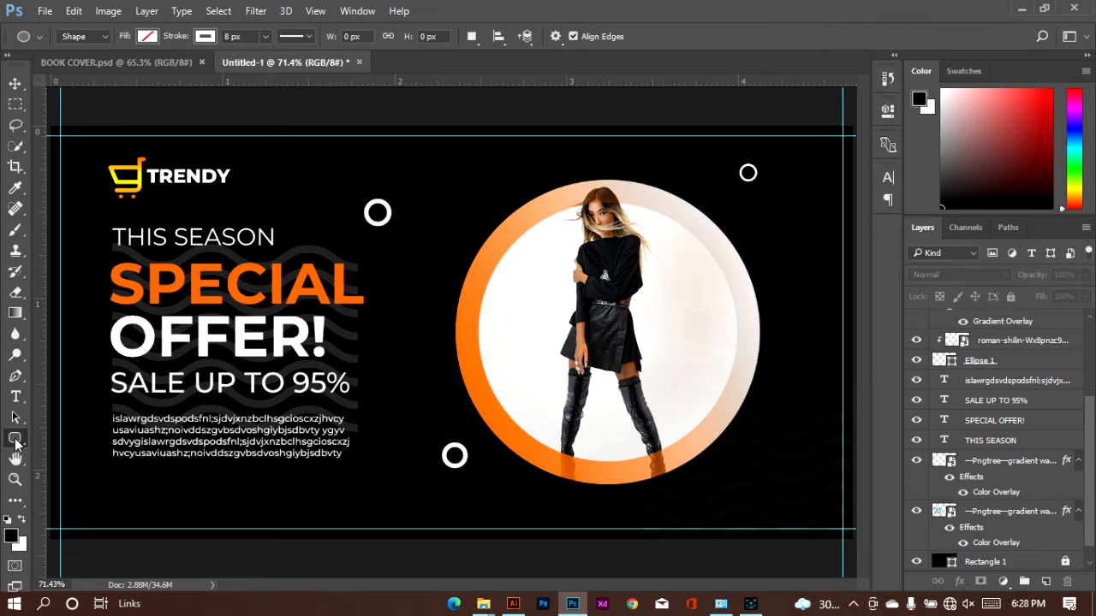
right_click(16, 442)
right_click(16, 442)
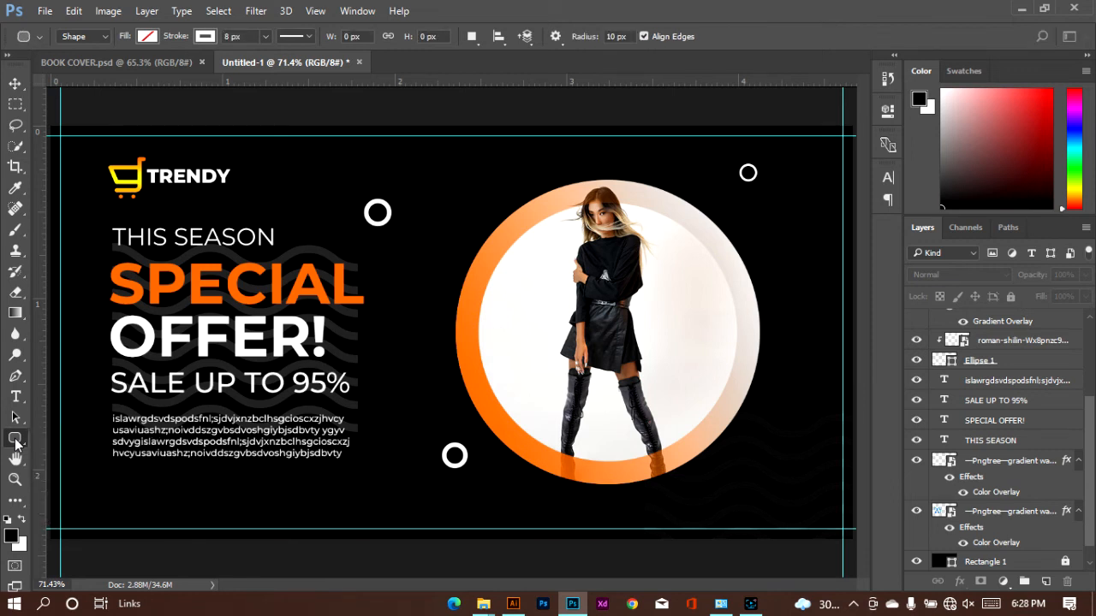
right_click(16, 443)
click(60, 438)
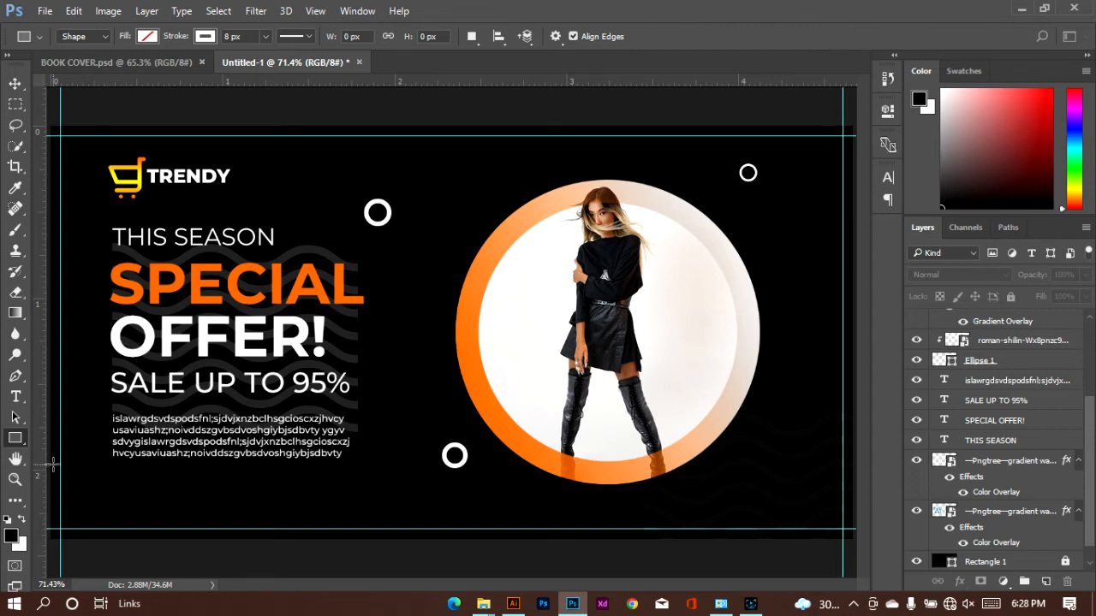
drag(49, 463, 298, 495)
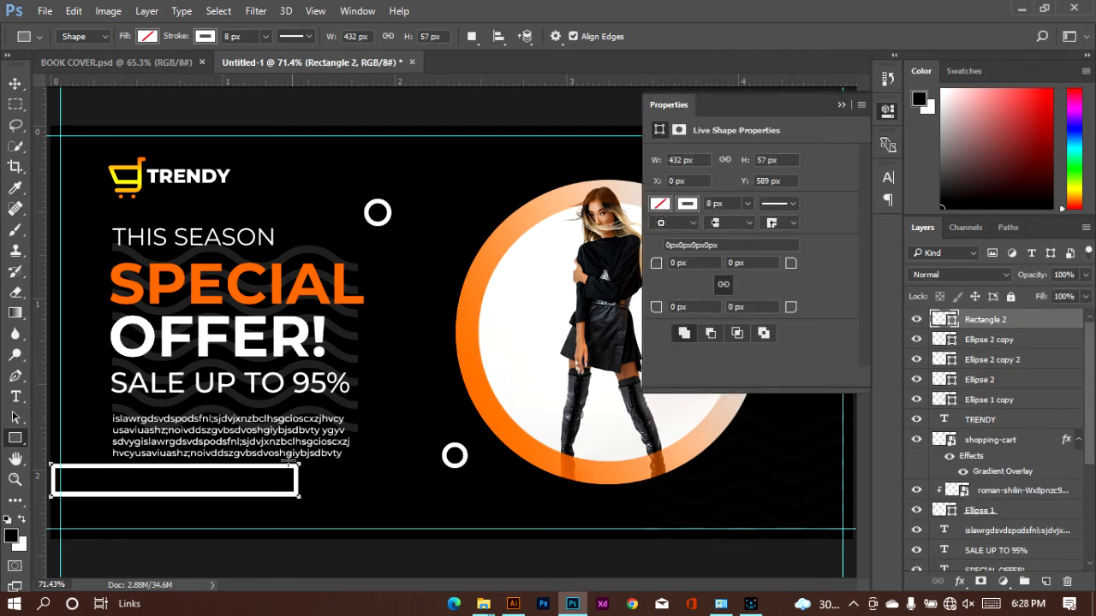
Fill the new rectangle with the orange #fd6b00 sampled from the SPECIAL text
click(147, 36)
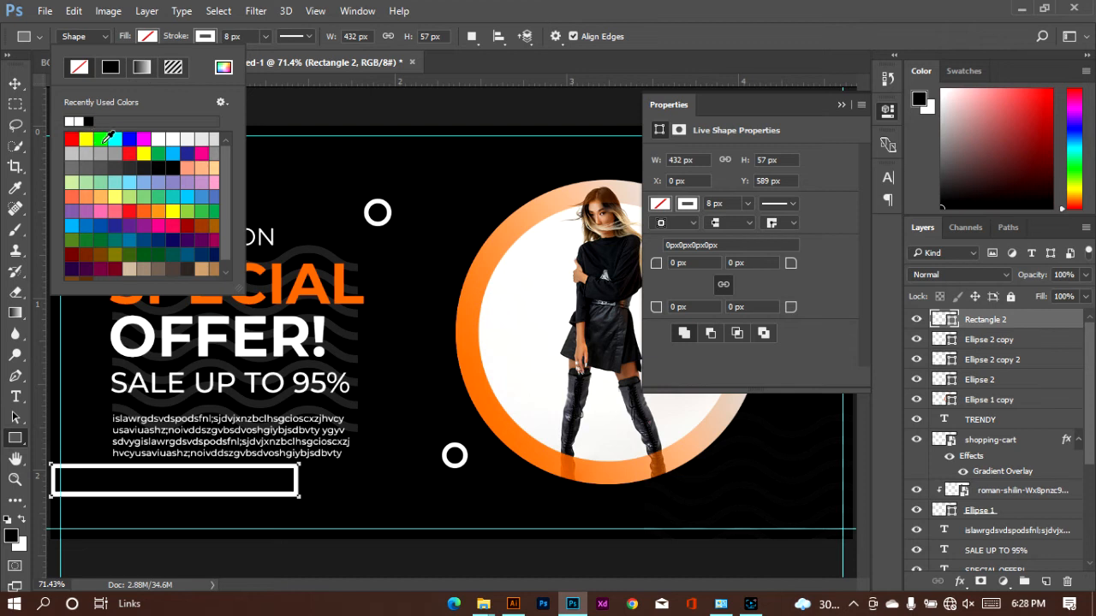
click(222, 68)
click(320, 293)
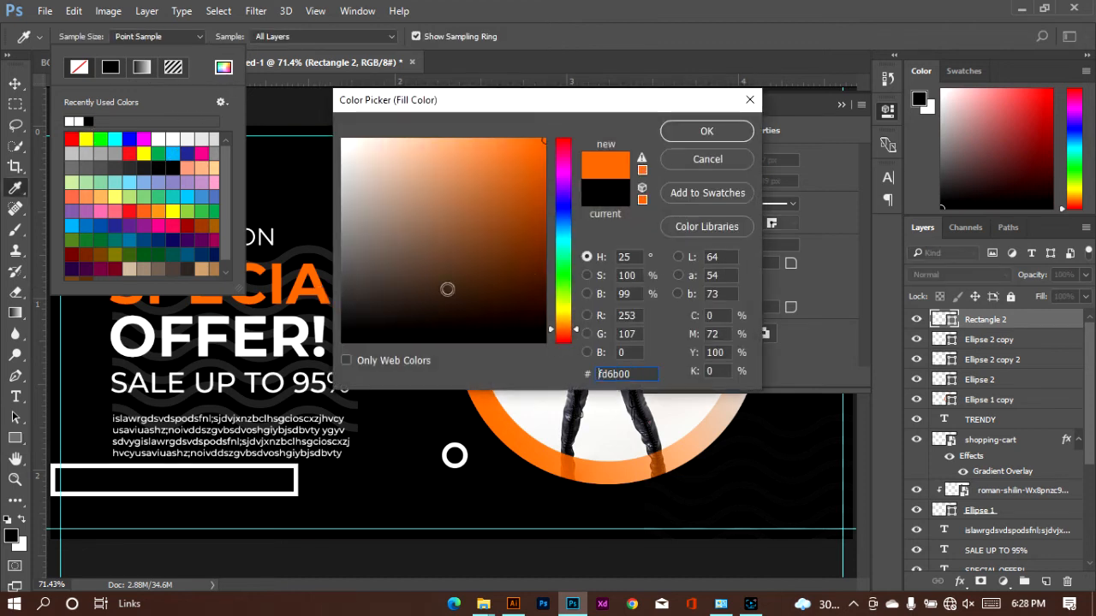
click(706, 131)
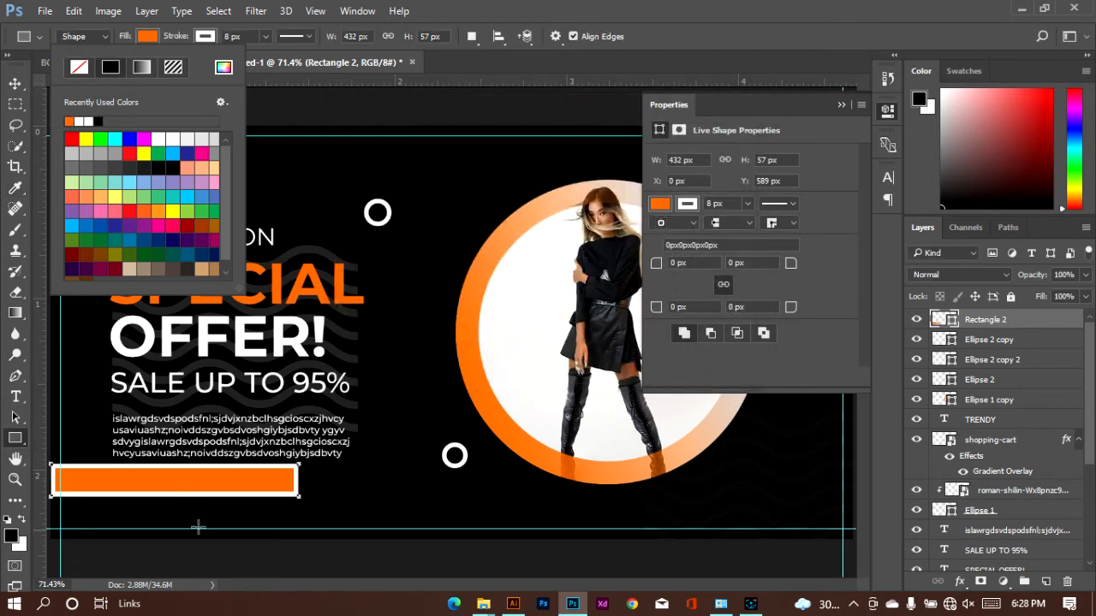
Set the orange rectangle's white stroke width to 3 px and deselect the shape
click(228, 36)
click(206, 36)
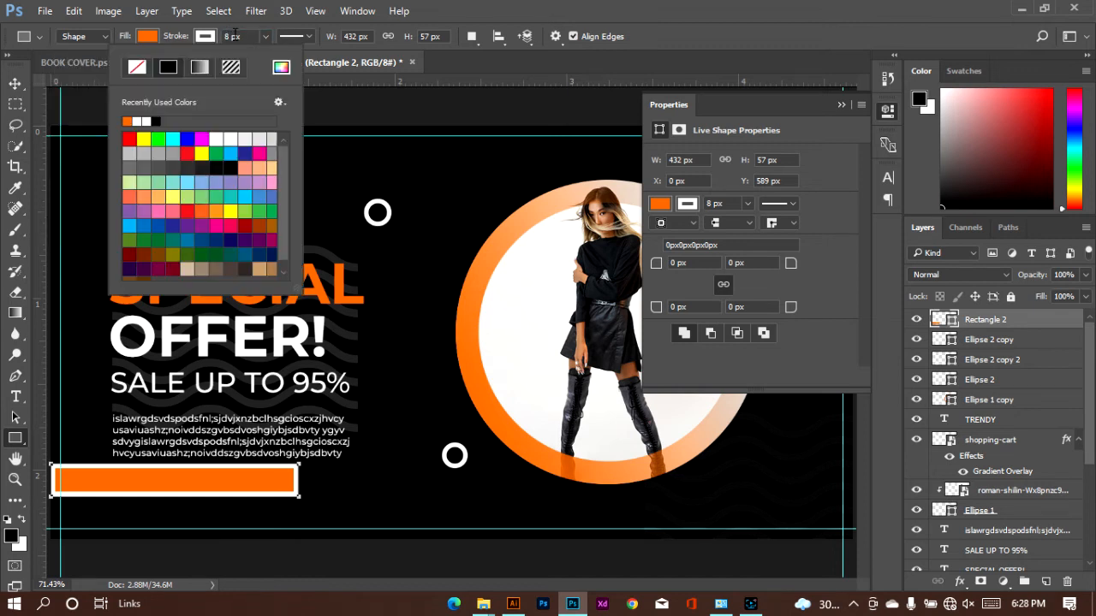
click(231, 36)
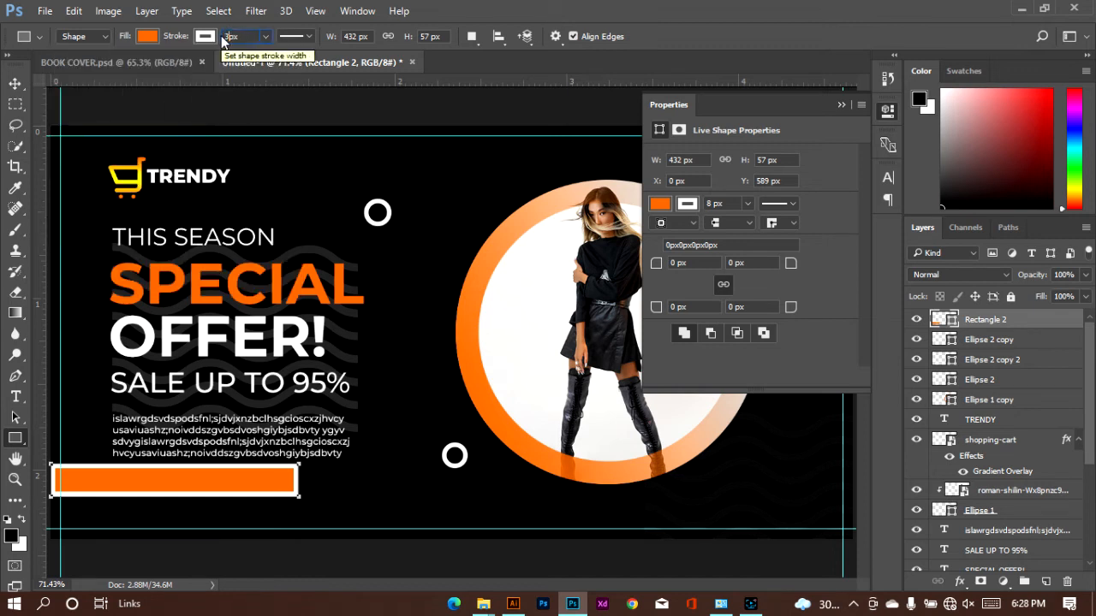
text(3)
key(Return)
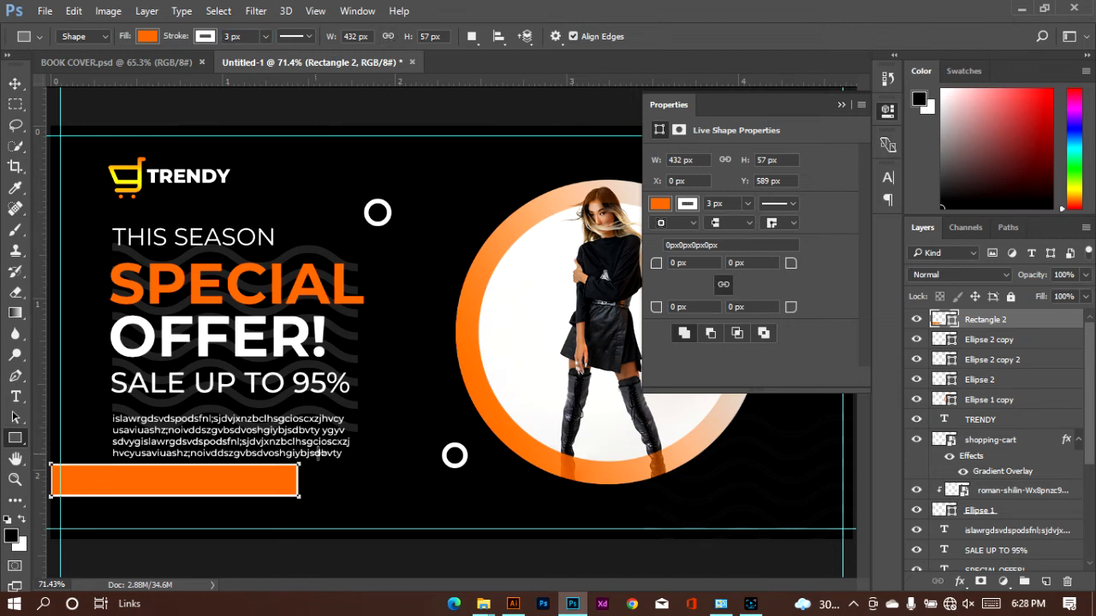
click(15, 83)
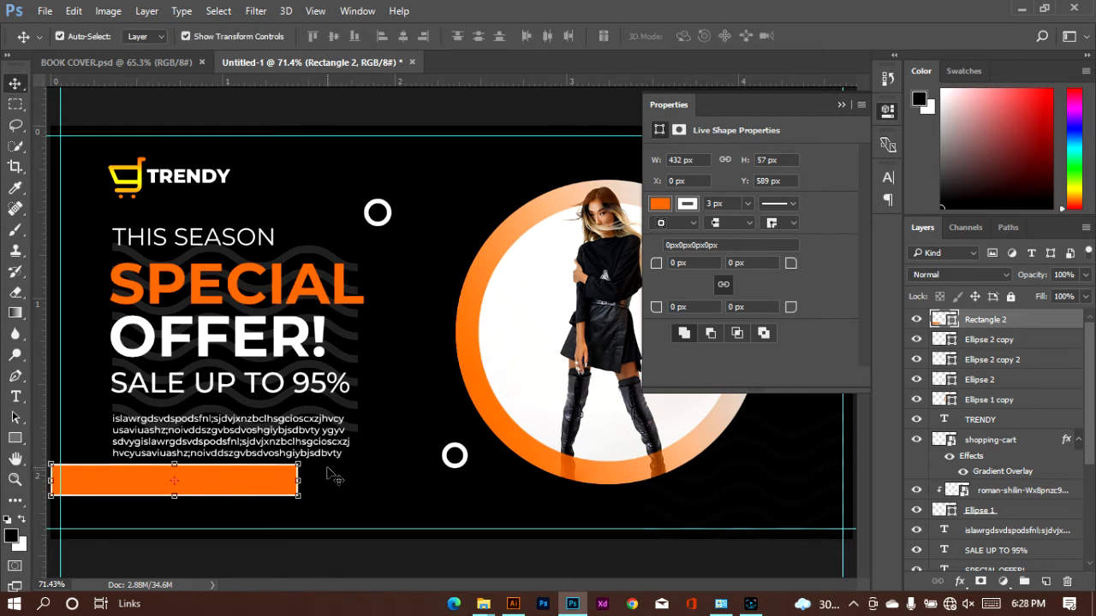
click(331, 476)
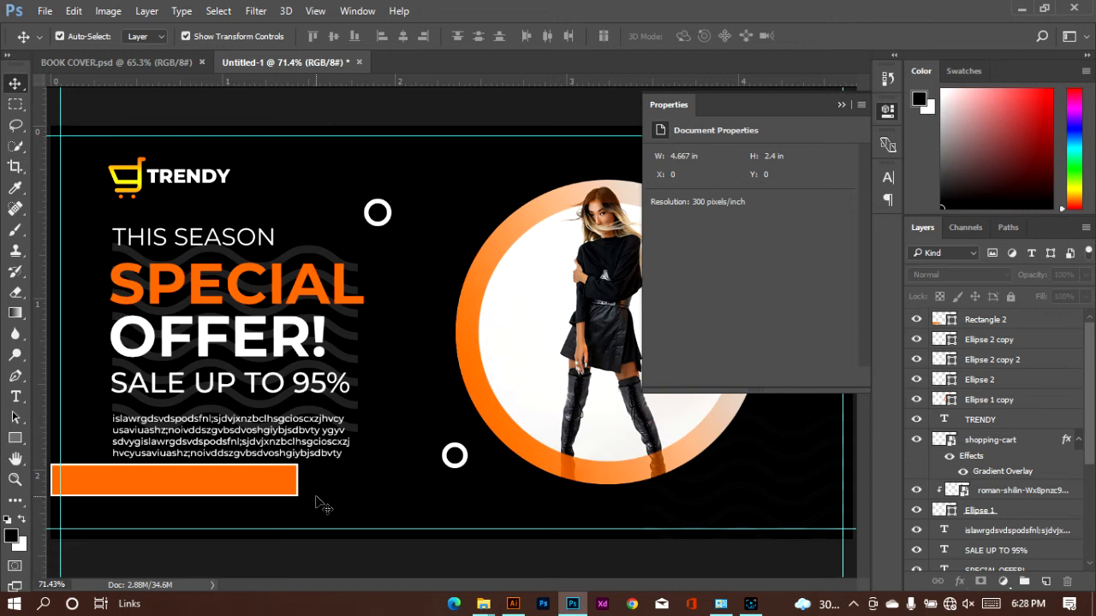
Unlink the orange rectangle's corner radii and set its upper-right corner radius to 20 px
click(254, 487)
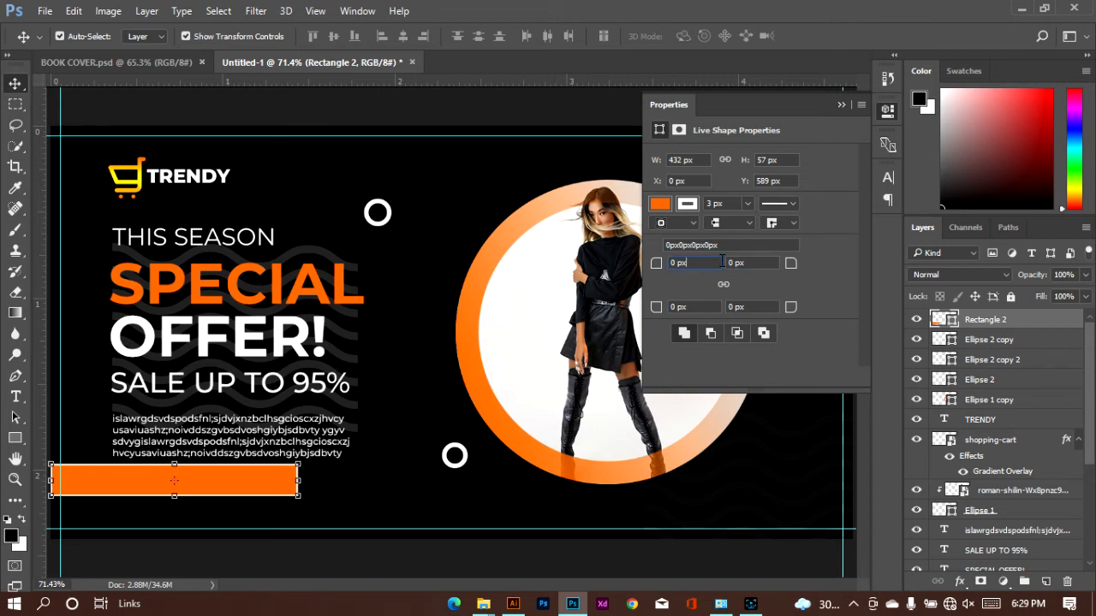
text(20)
key(Return)
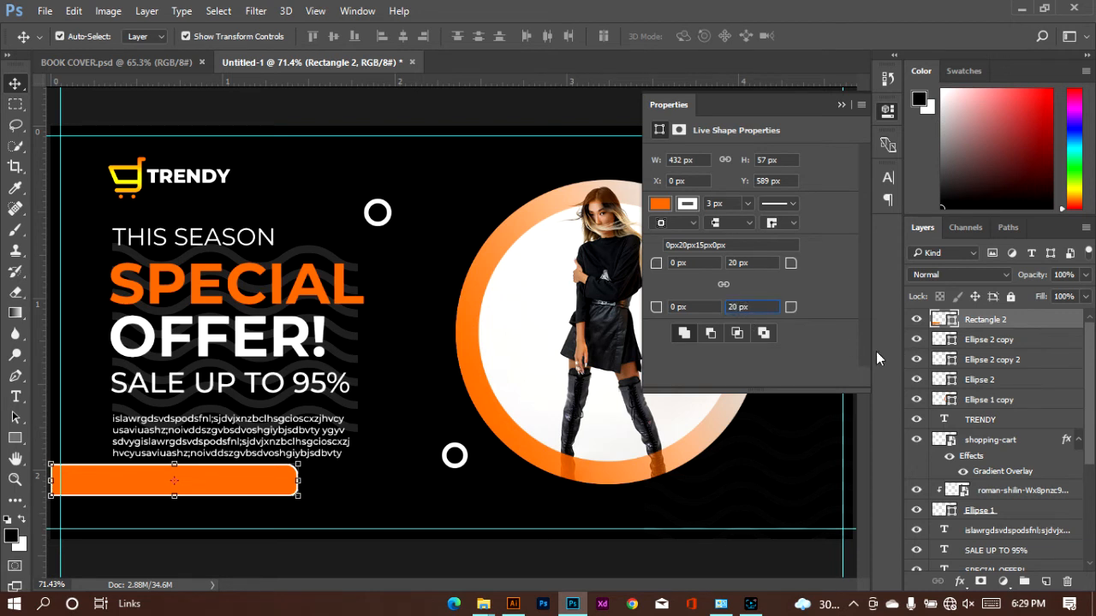
Round the orange bar's lower-right corner to 20 px and widen the bar to about 471 px, starting at the banner's left edge
key(Return)
click(354, 494)
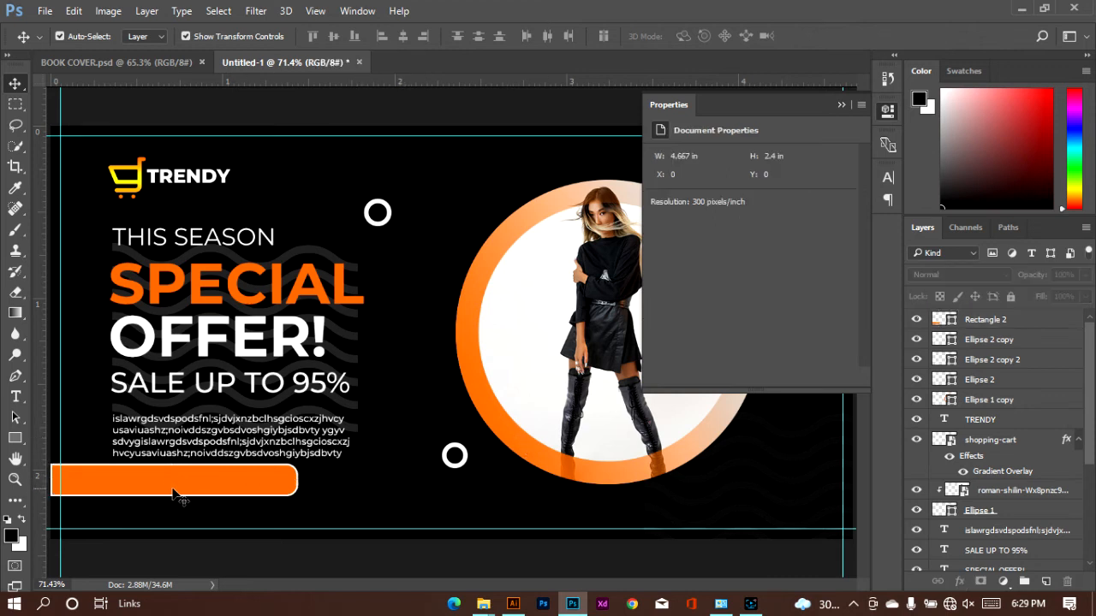
drag(151, 488, 203, 487)
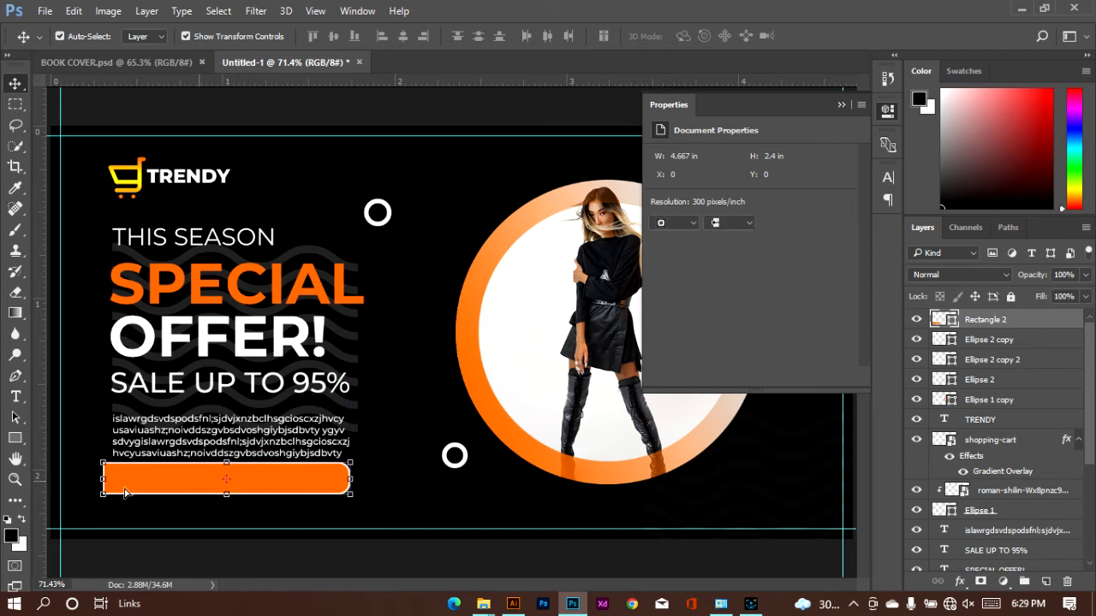
drag(101, 479, 80, 480)
drag(170, 487, 144, 501)
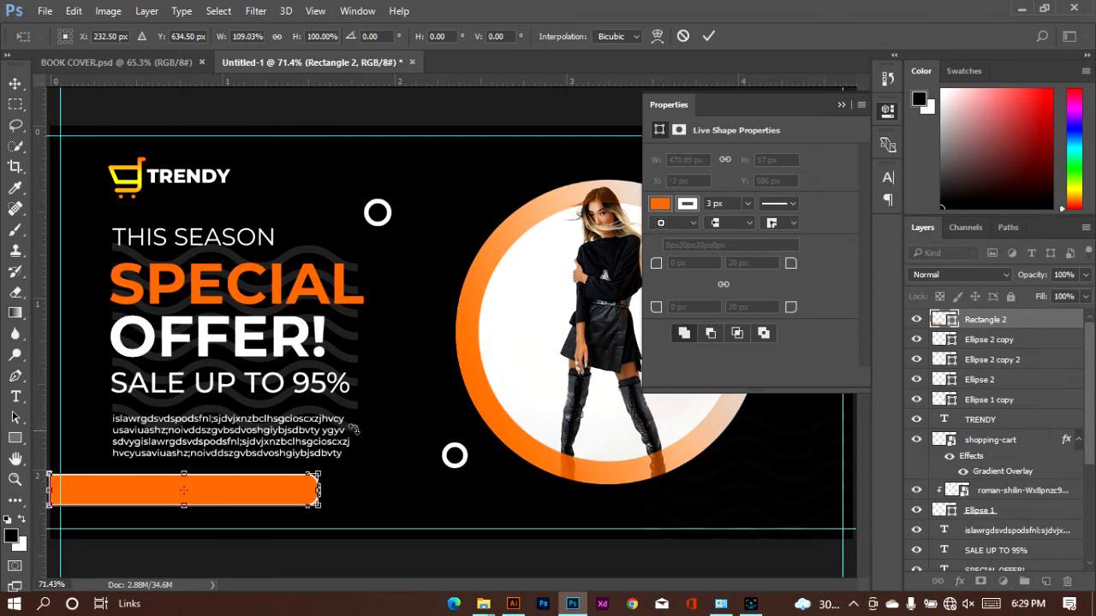
click(708, 36)
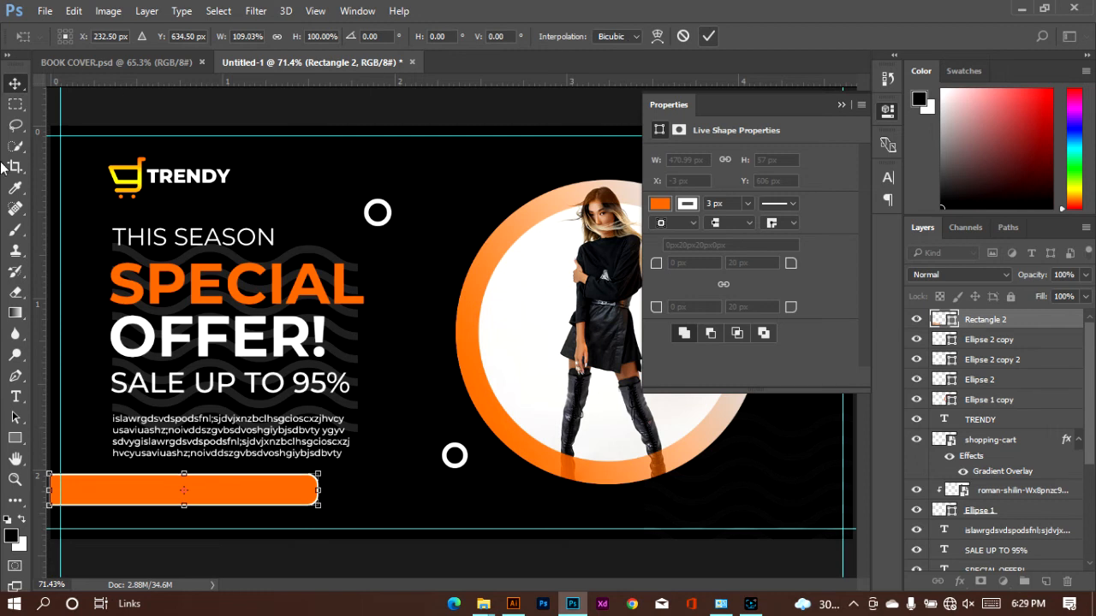
click(15, 396)
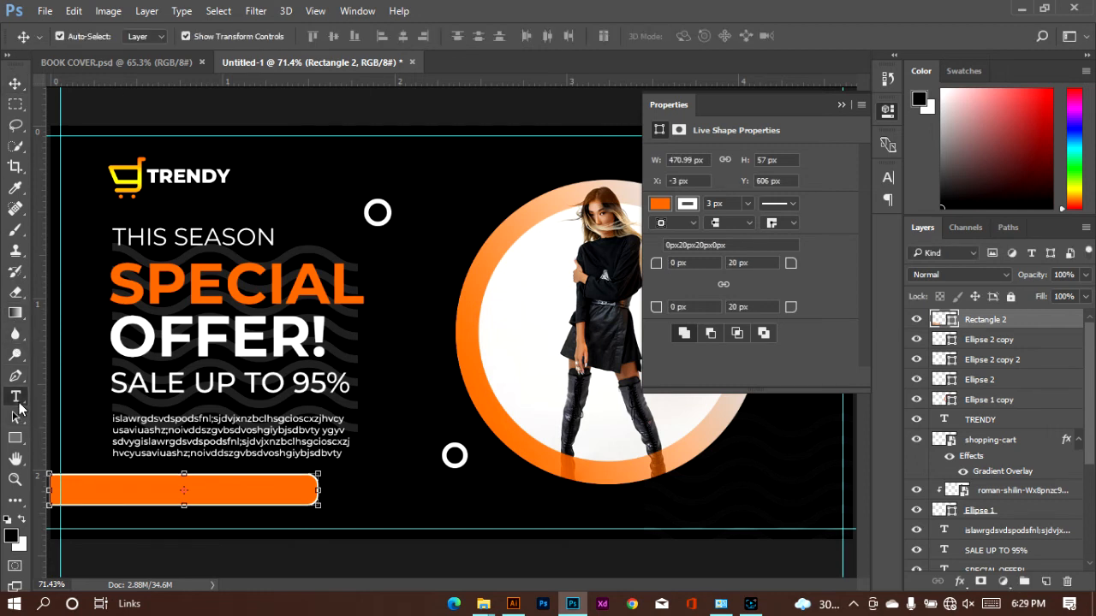
click(387, 488)
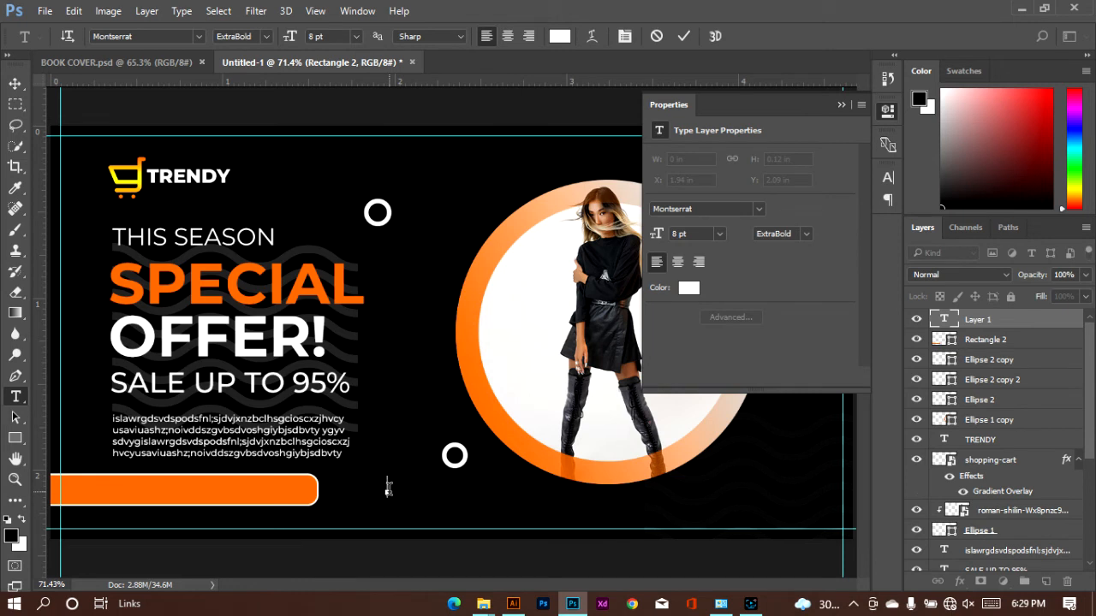
text(www)
key(BackSpace)
text(te)
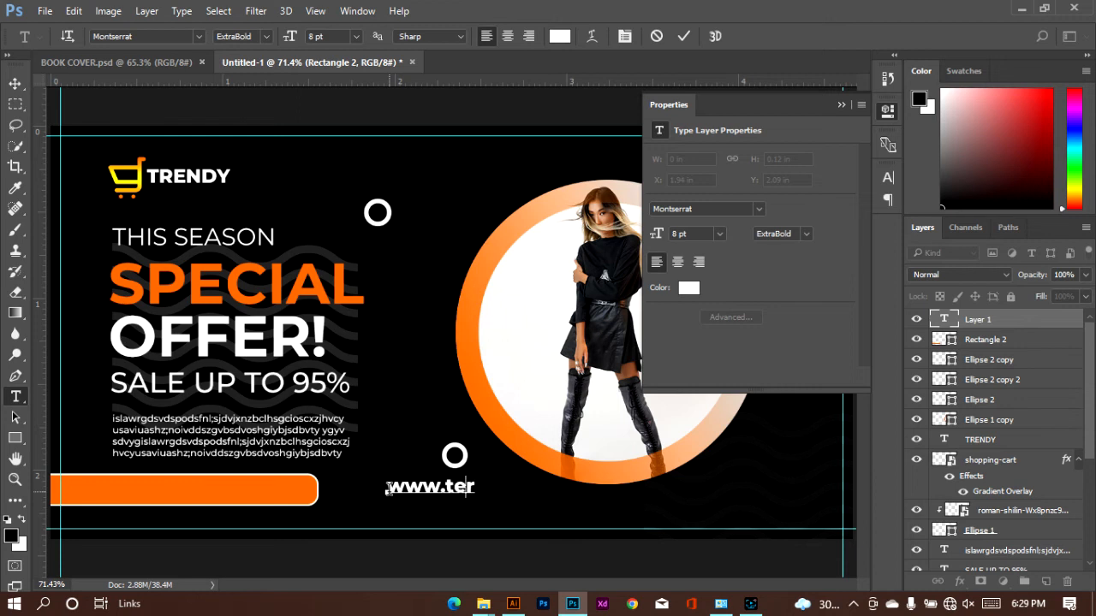
key(BackSpace)
key(BackSpace)
text(rendy)
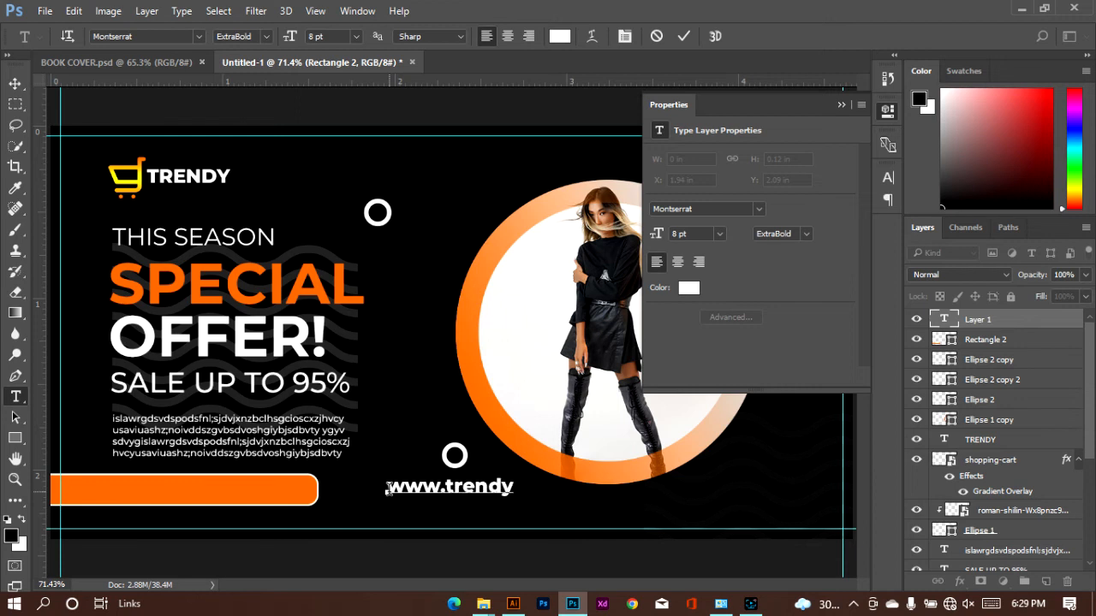
text(.com)
Move the web address onto the orange bar, lining it up with a new vertical guide at the offer text's left edge
drag(465, 518, 174, 516)
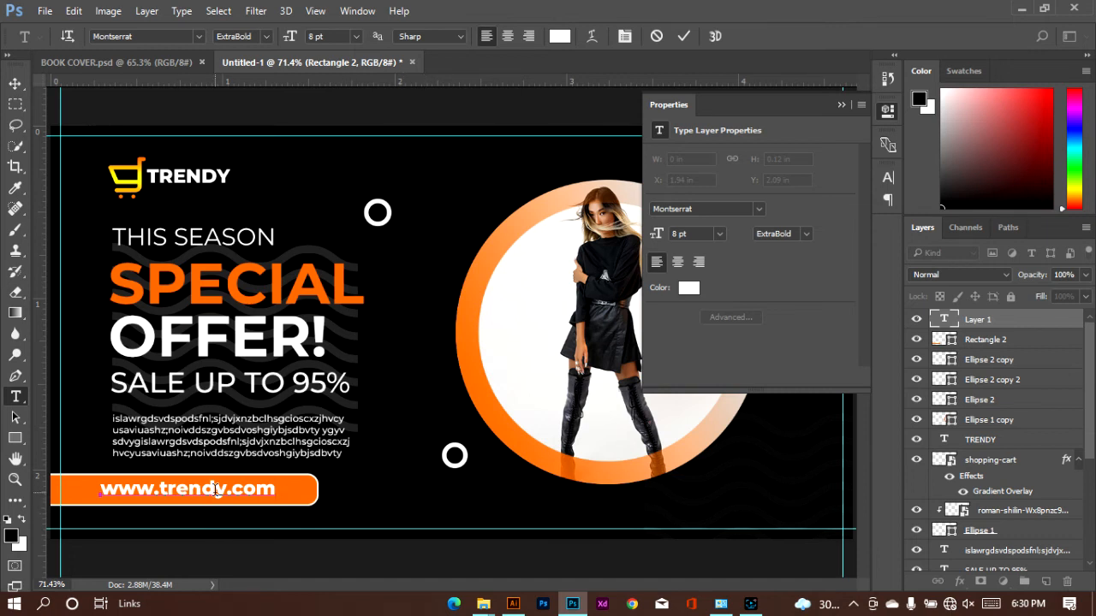
drag(43, 244, 112, 295)
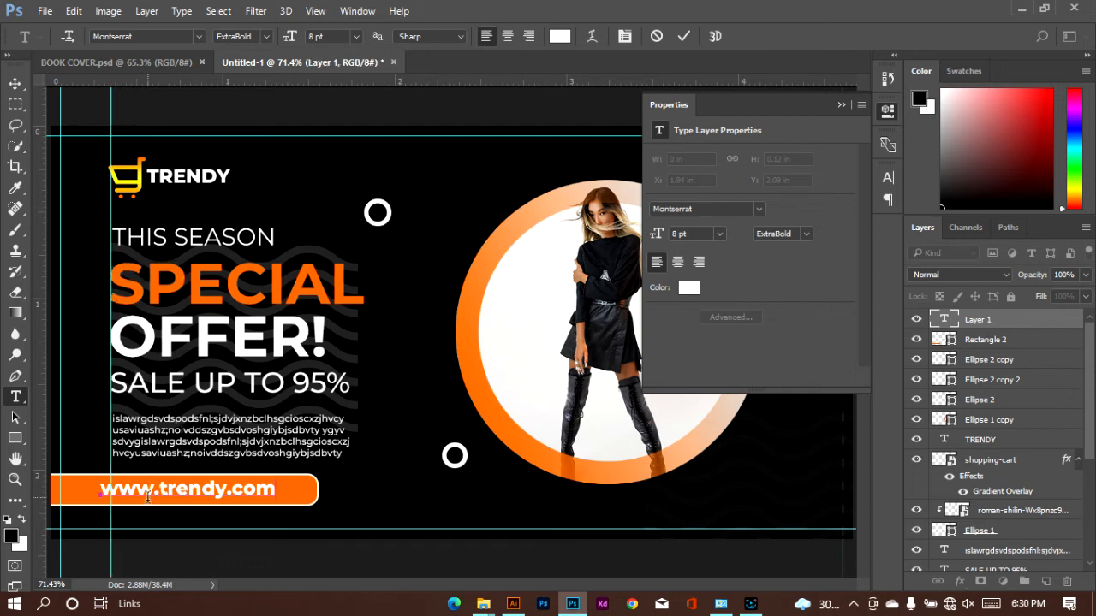
drag(153, 511, 155, 511)
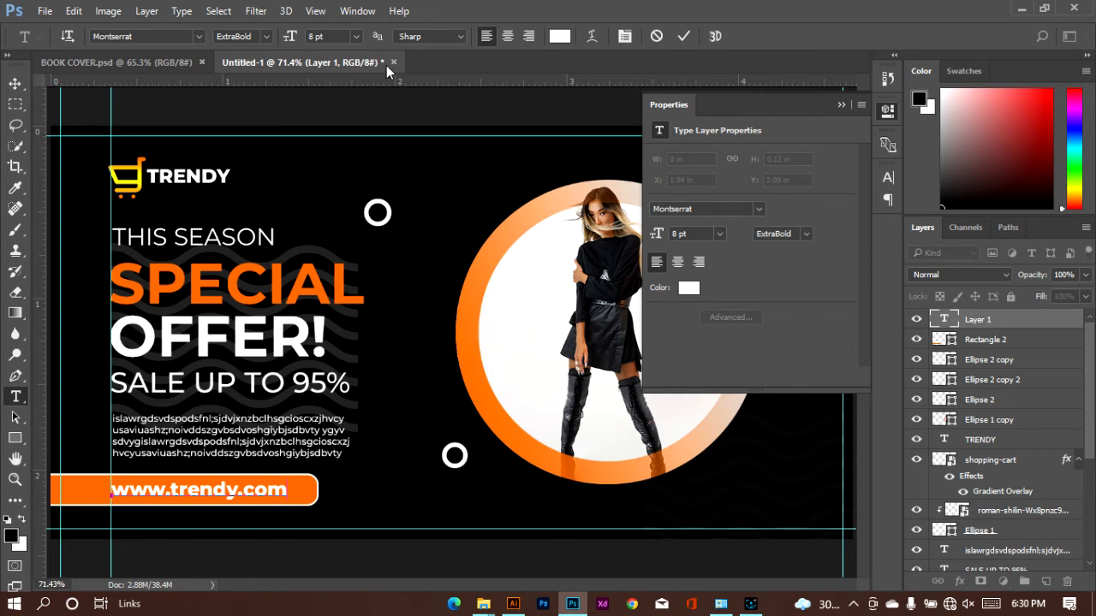
key(ctrl+a)
click(267, 37)
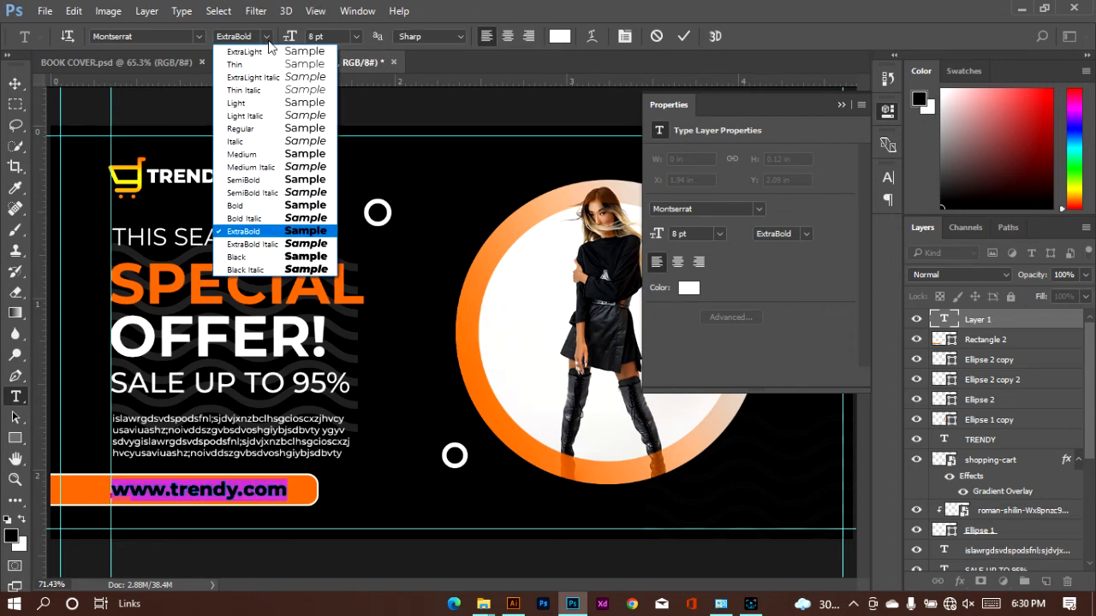
click(280, 181)
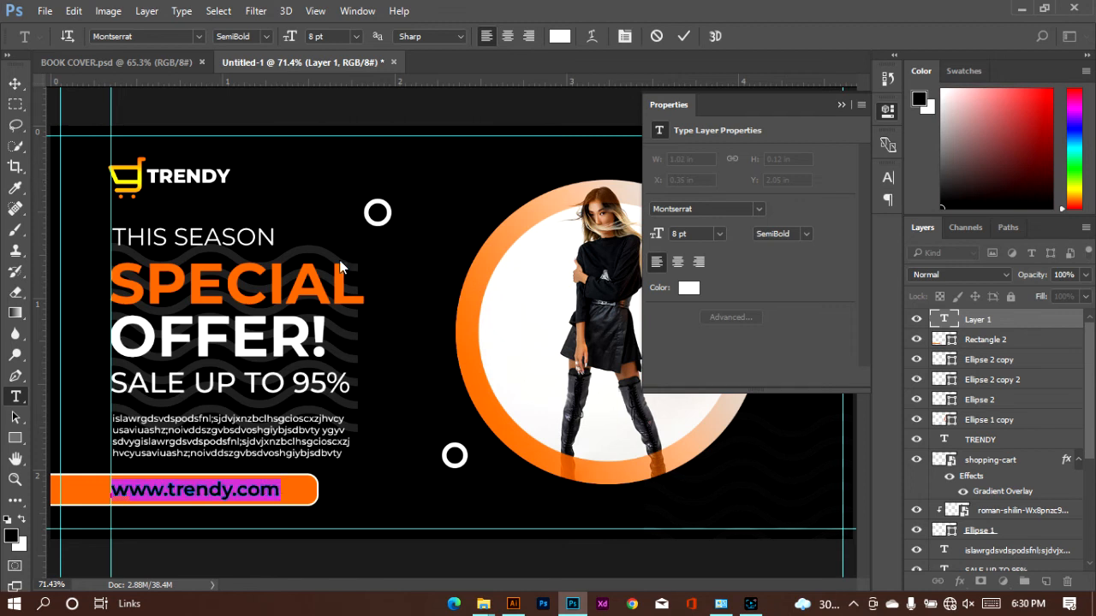
click(682, 37)
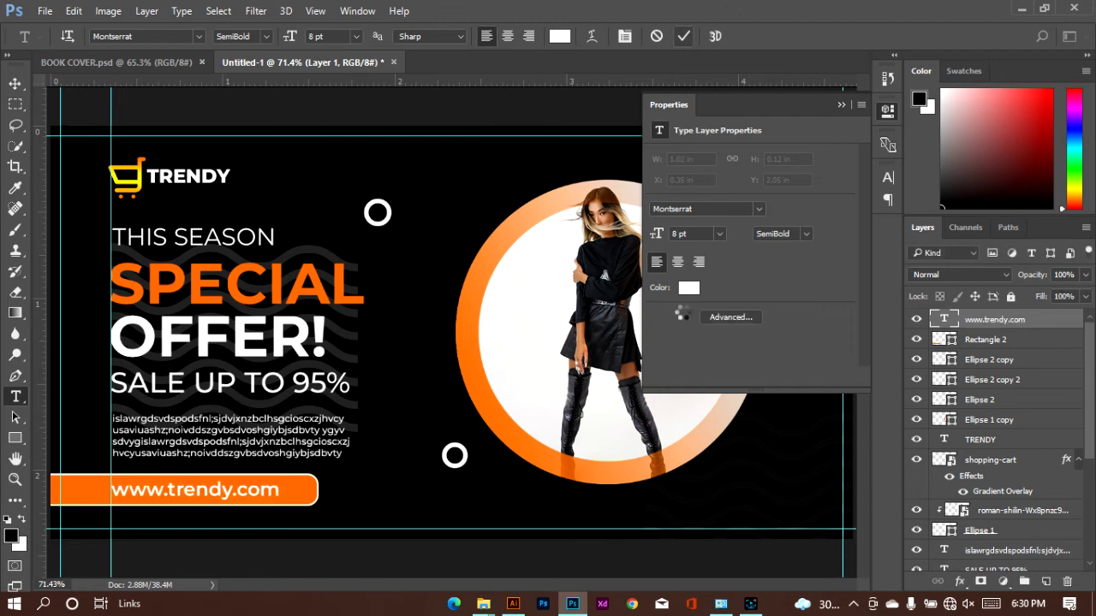
click(840, 105)
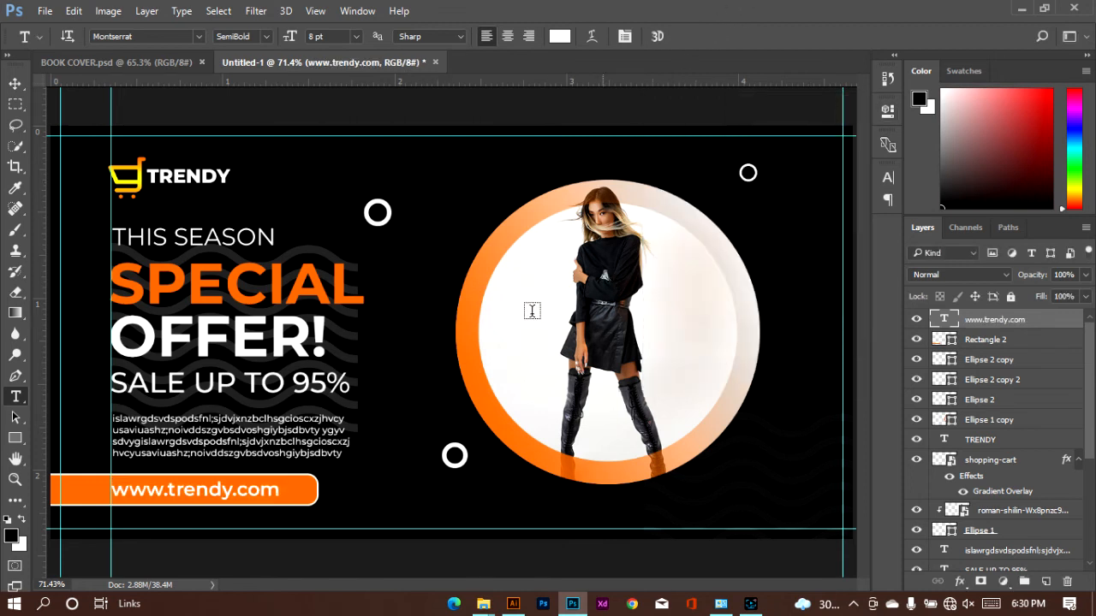
Duplicate the orange bar to the banner's lower-right side and flip the copy horizontally
click(16, 83)
click(82, 491)
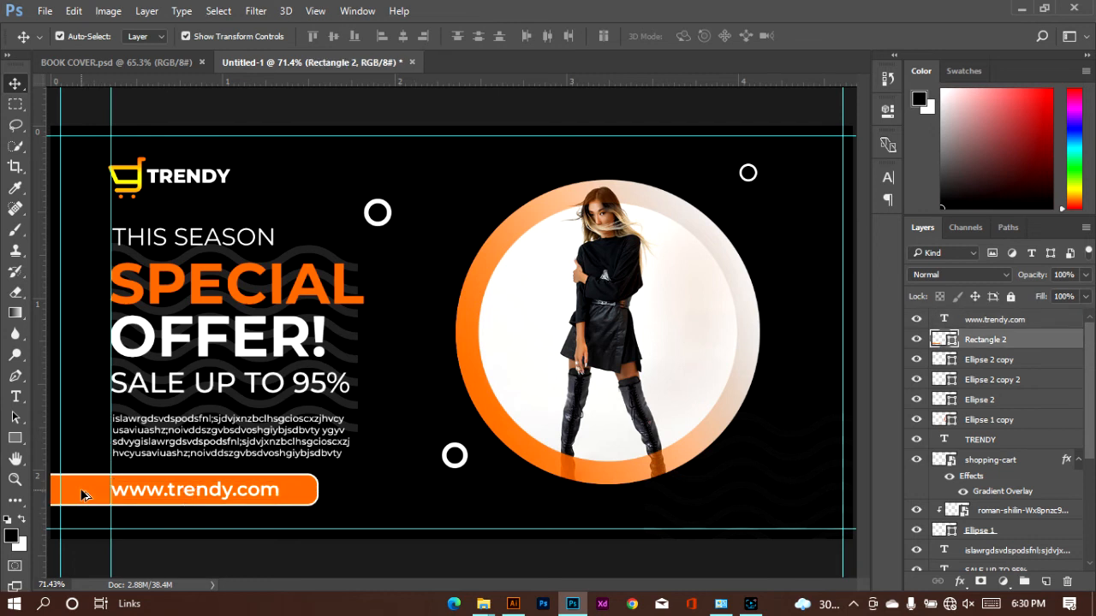
drag(81, 489, 659, 486)
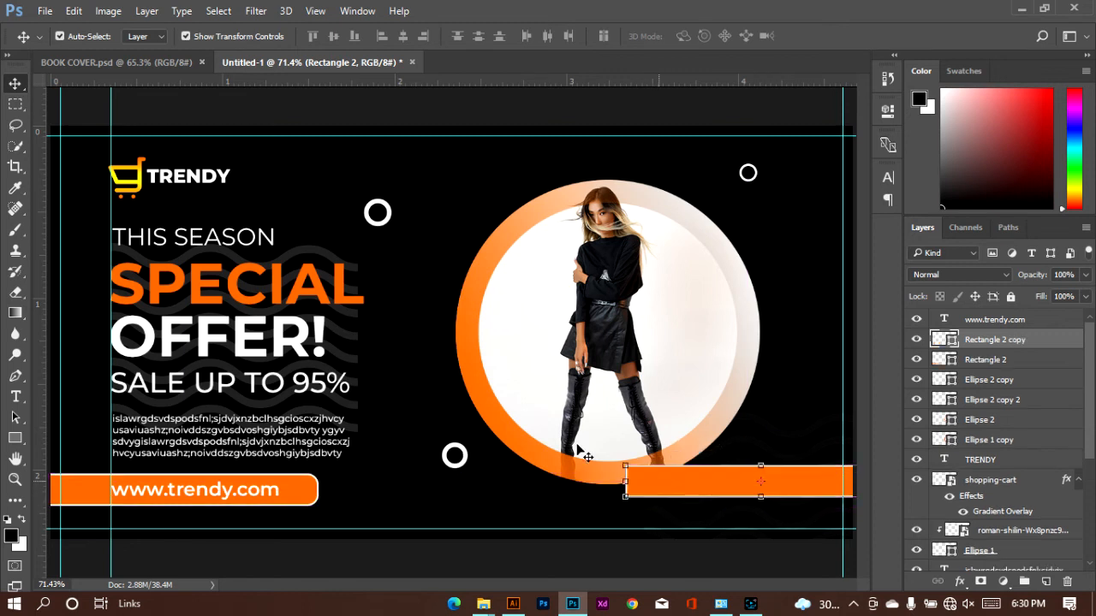
click(74, 10)
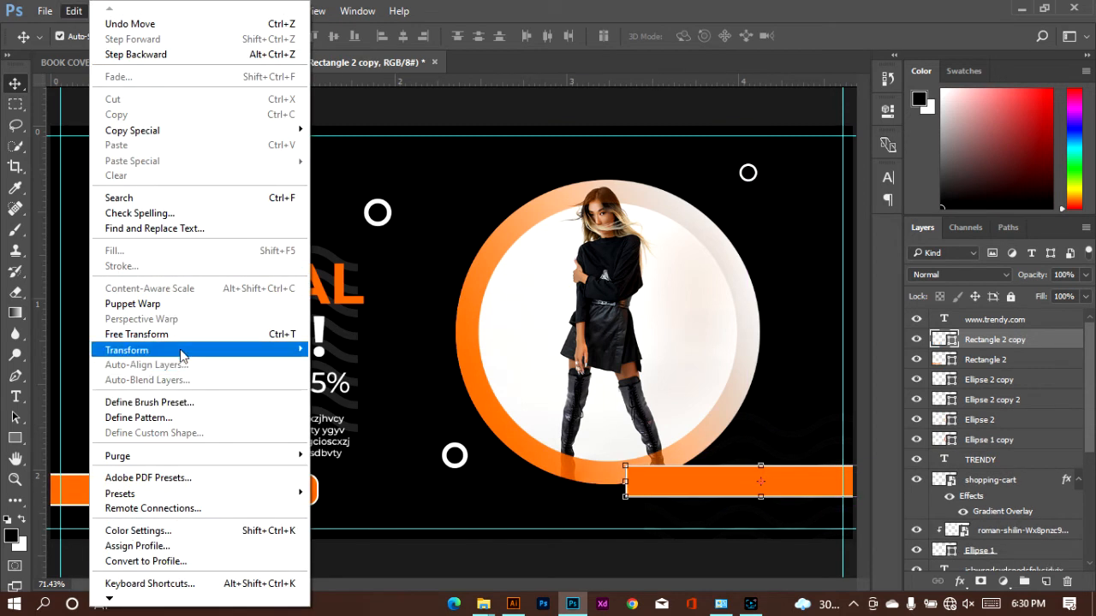
mouse_move(183, 350)
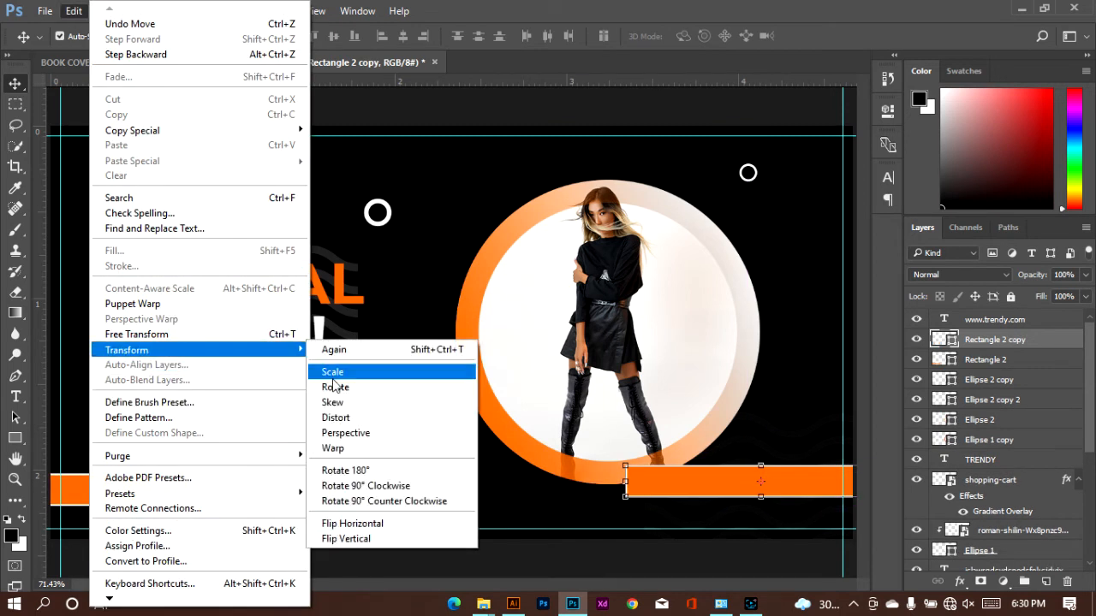
click(368, 523)
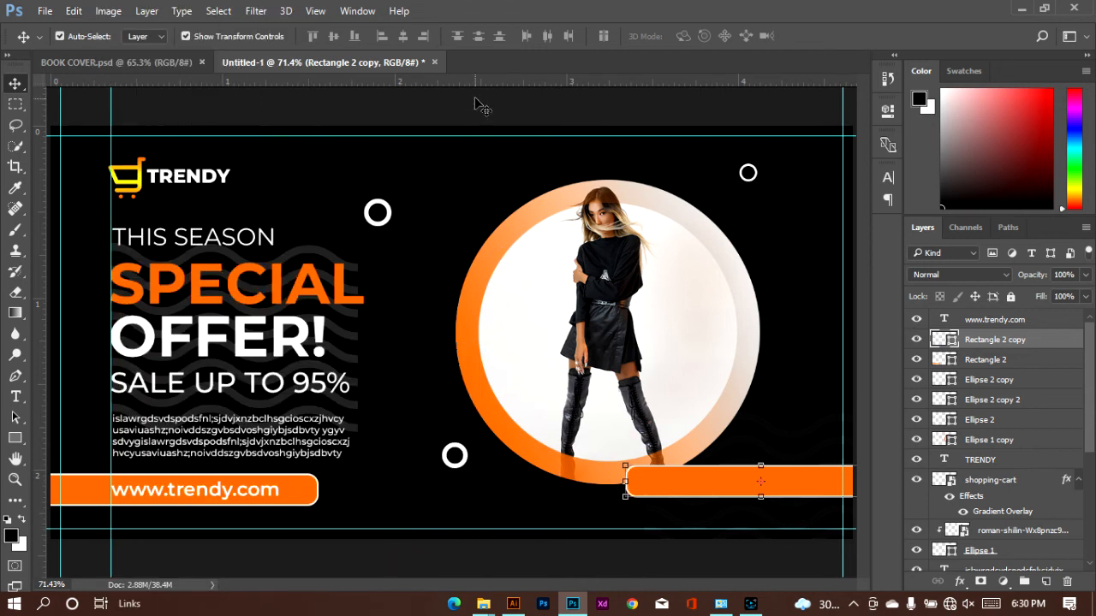
Level the bar copy with the original bar using a temporary horizontal guide, and shift it further past the banner's right edge
drag(477, 86, 299, 474)
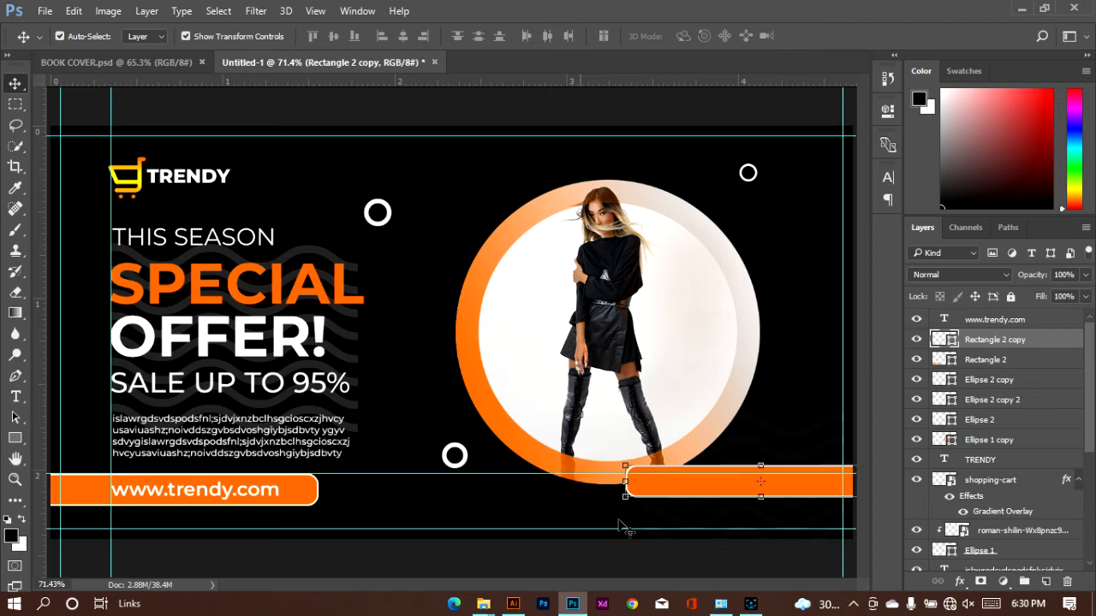
drag(721, 494, 721, 500)
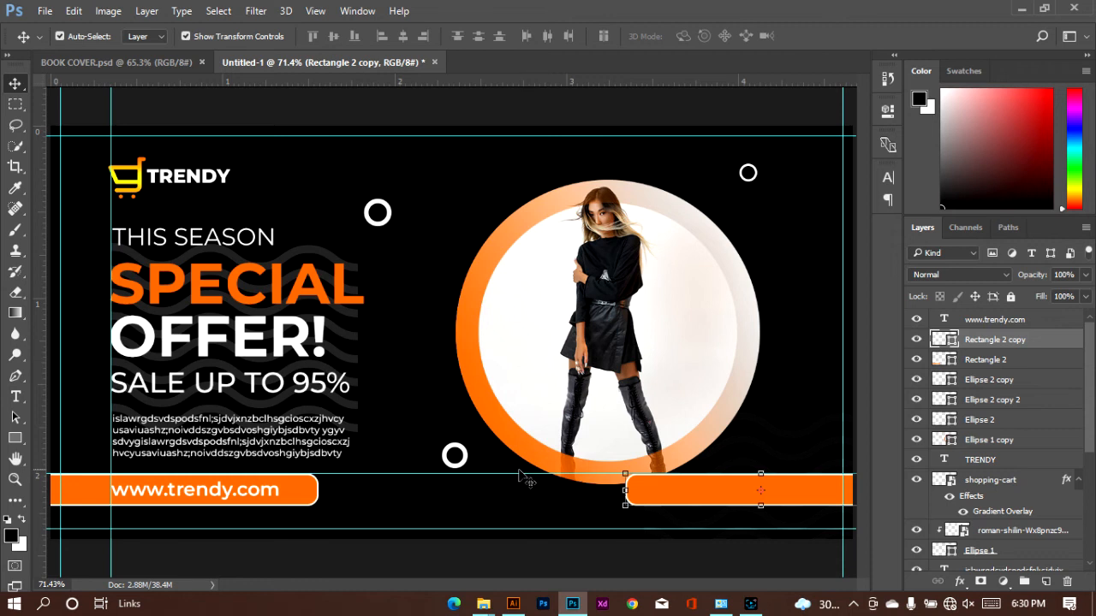
mouse_move(517, 82)
mouse_down()
mouse_move(517, 284)
mouse_move(517, 67)
mouse_up()
drag(746, 488, 748, 492)
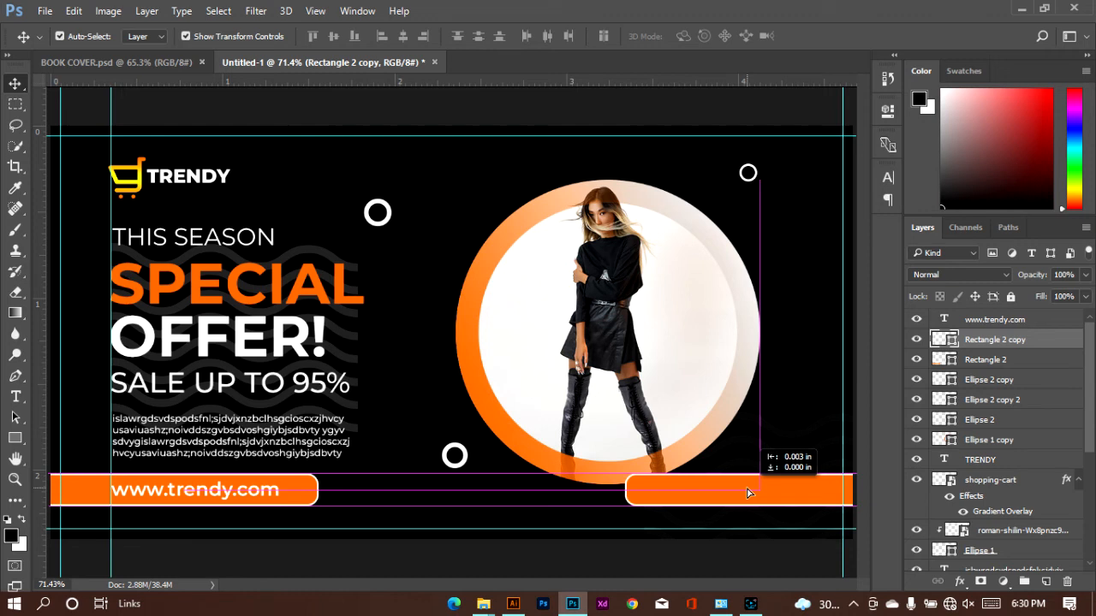
drag(749, 492, 816, 492)
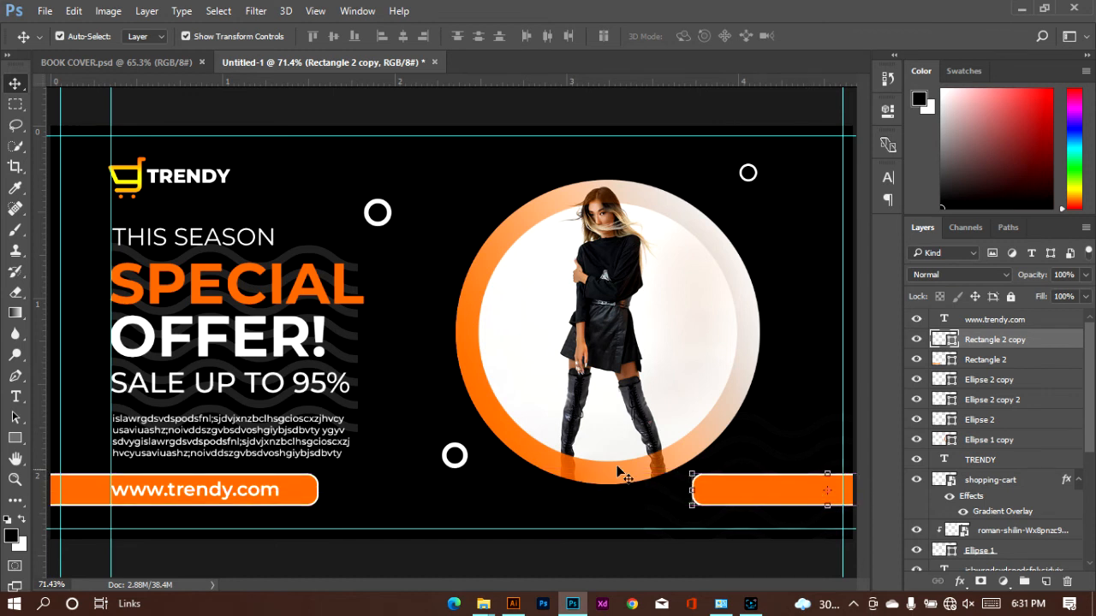
click(460, 239)
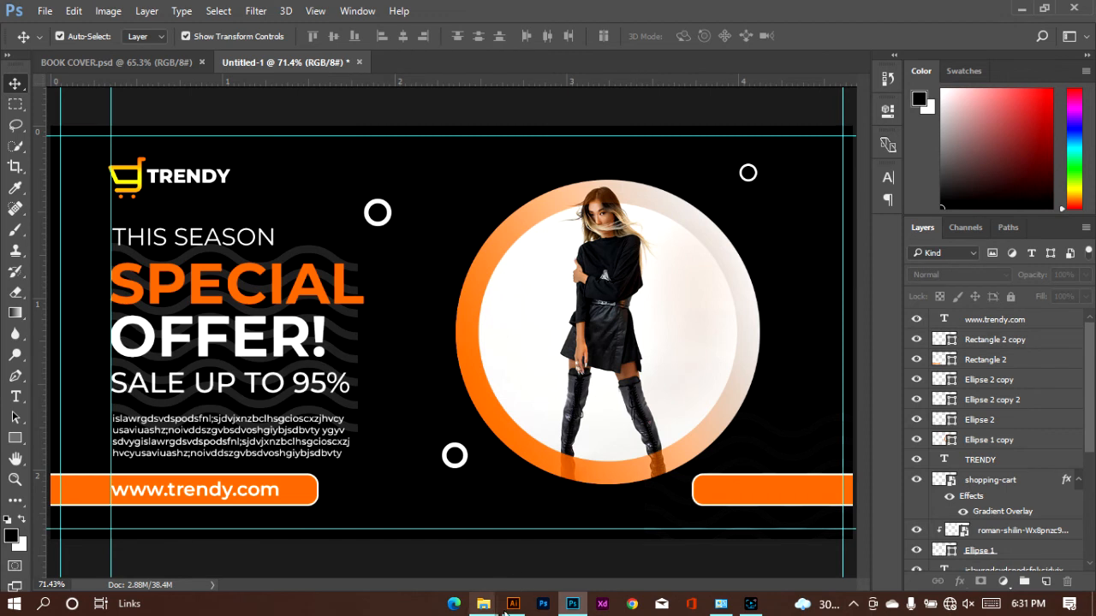
Place the youtube, instagram and facebook icon files from File Explorer's Downloads folder into the banner document
mouse_move(483, 603)
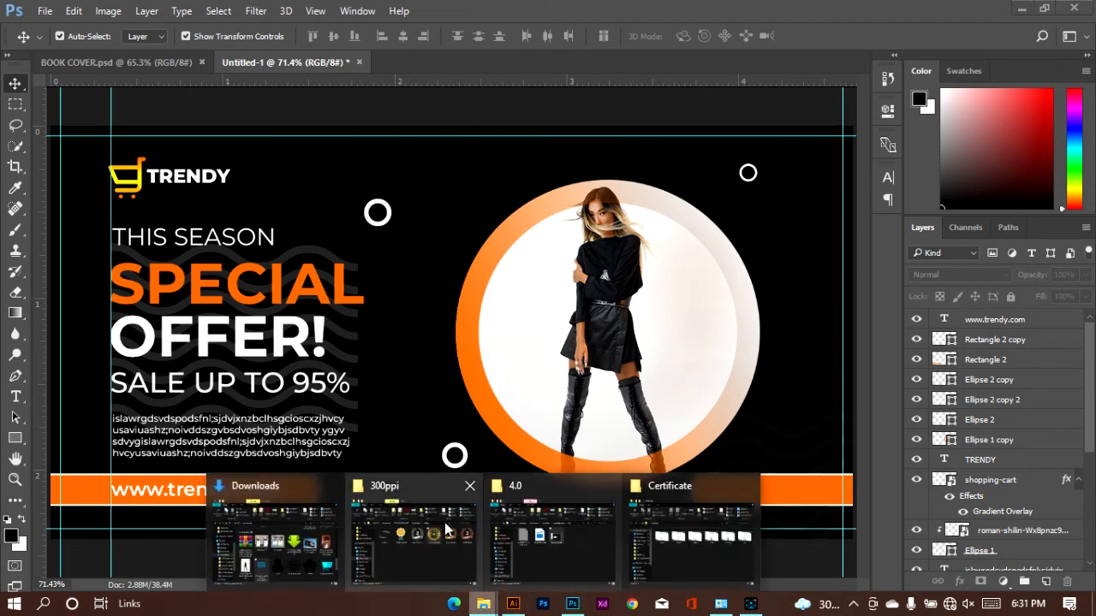
click(313, 529)
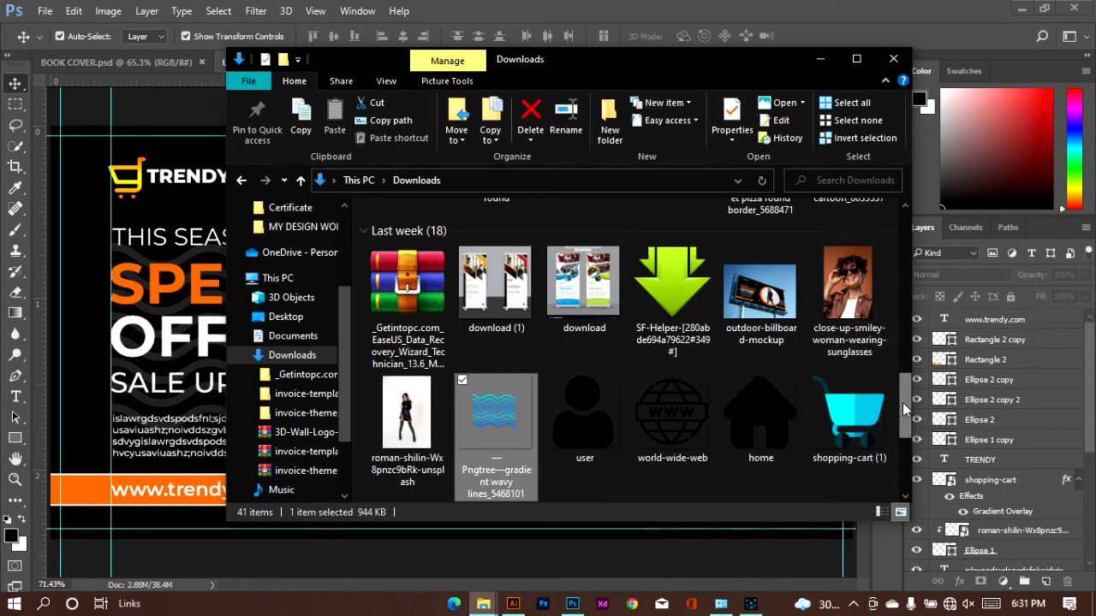
scroll(894, 413, down, 3)
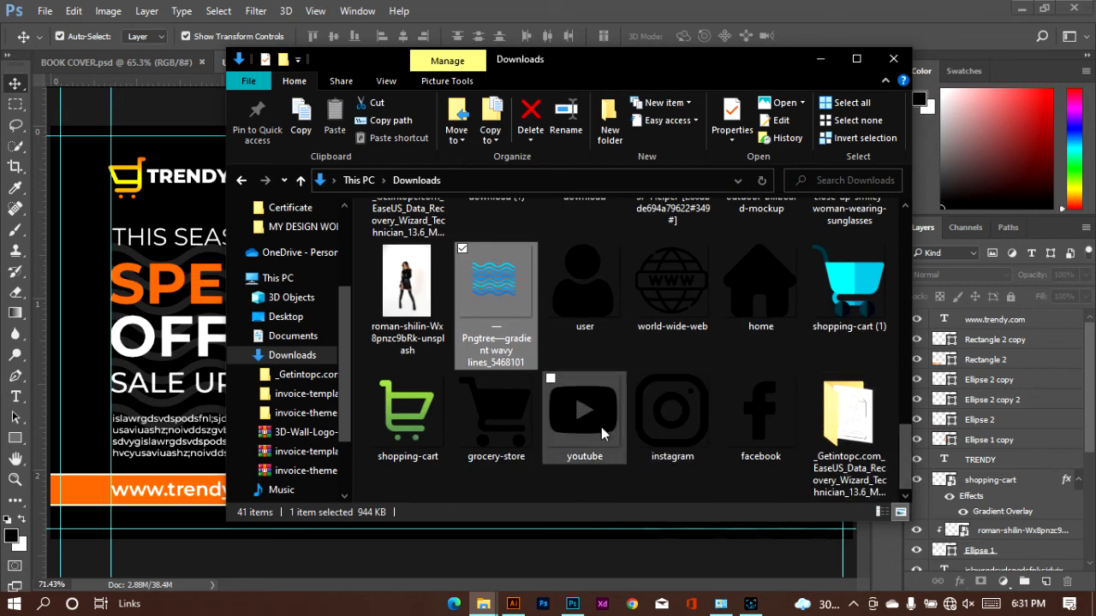
click(582, 427)
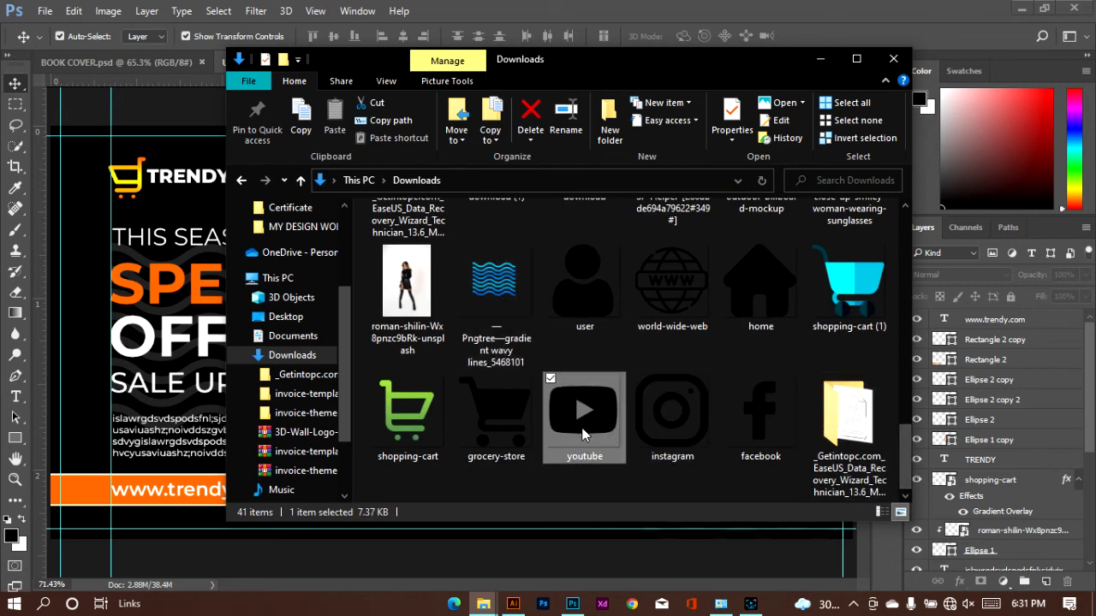
click(655, 397)
ctrl+click(761, 413)
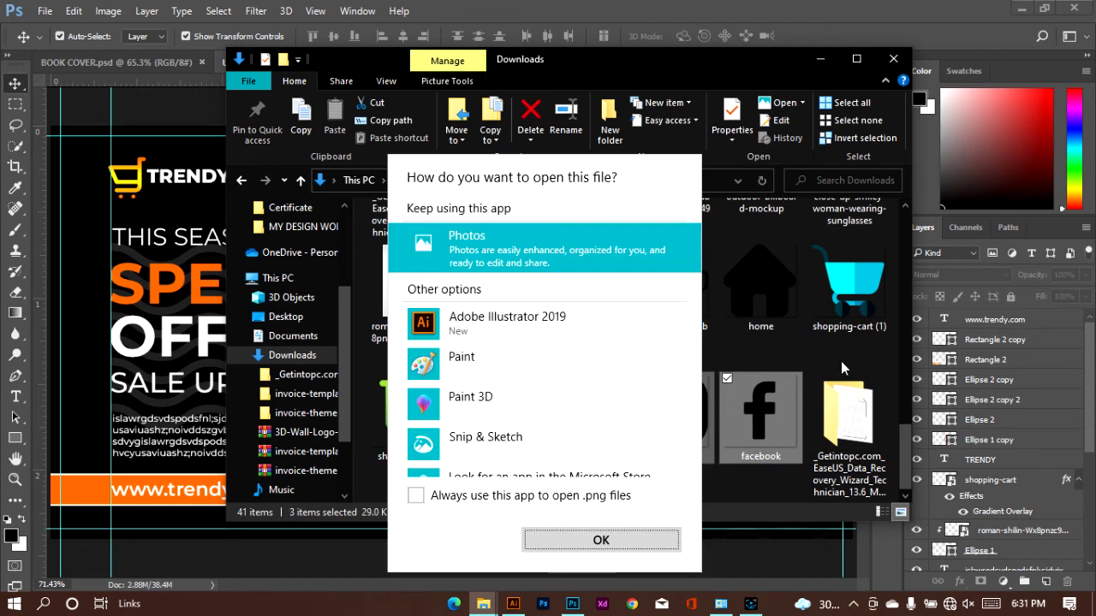
click(743, 65)
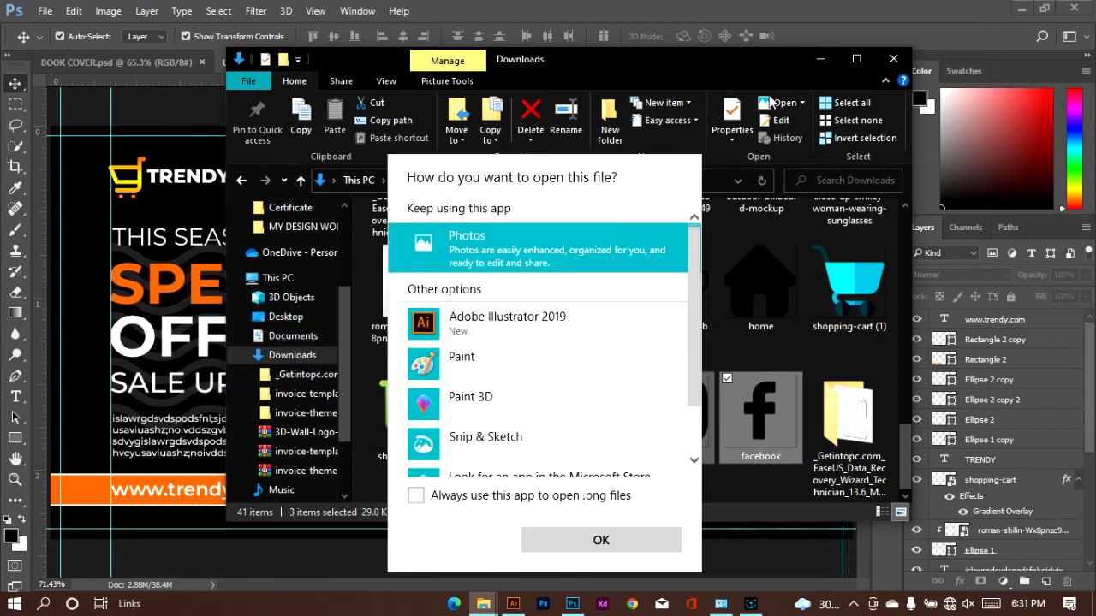
click(761, 58)
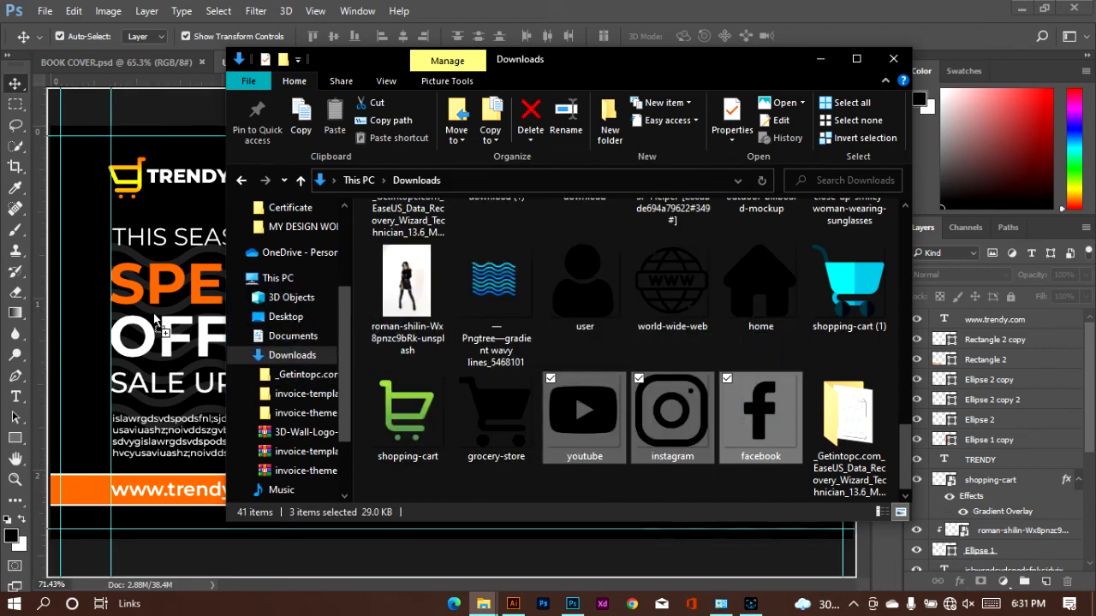
drag(156, 319, 207, 322)
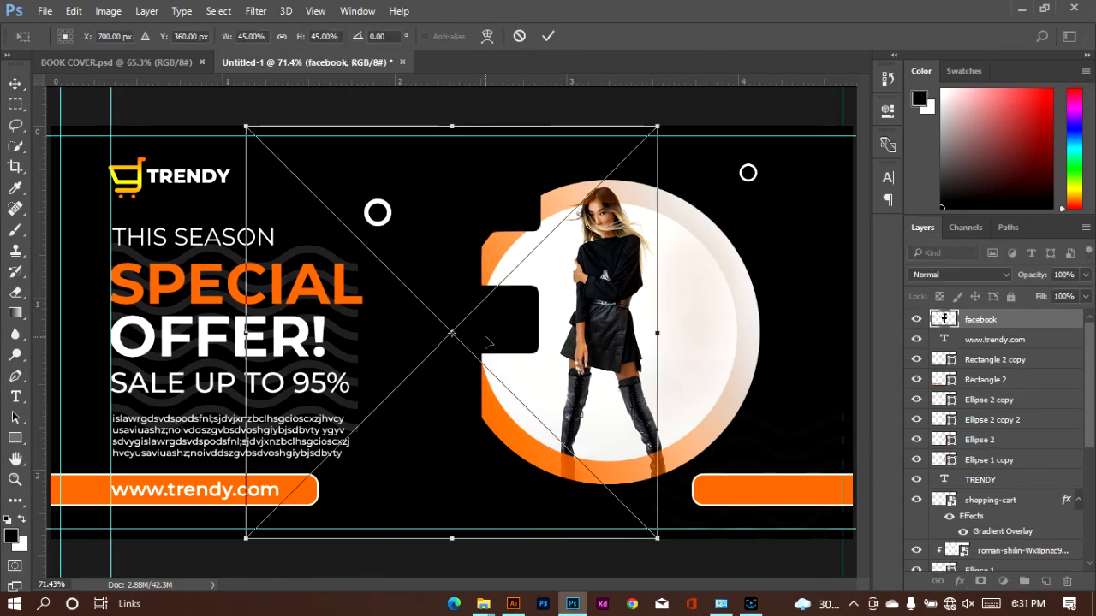
Scale the facebook icon down to about 2.75% and move it near the rounded end of the lower-right orange bar
drag(486, 342, 625, 320)
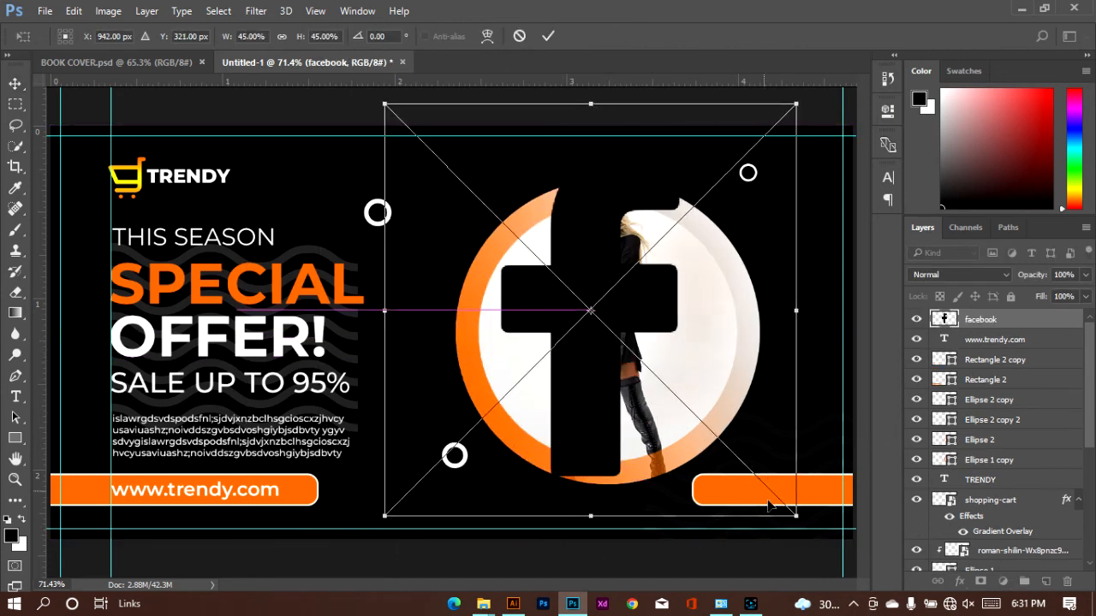
drag(796, 517, 454, 190)
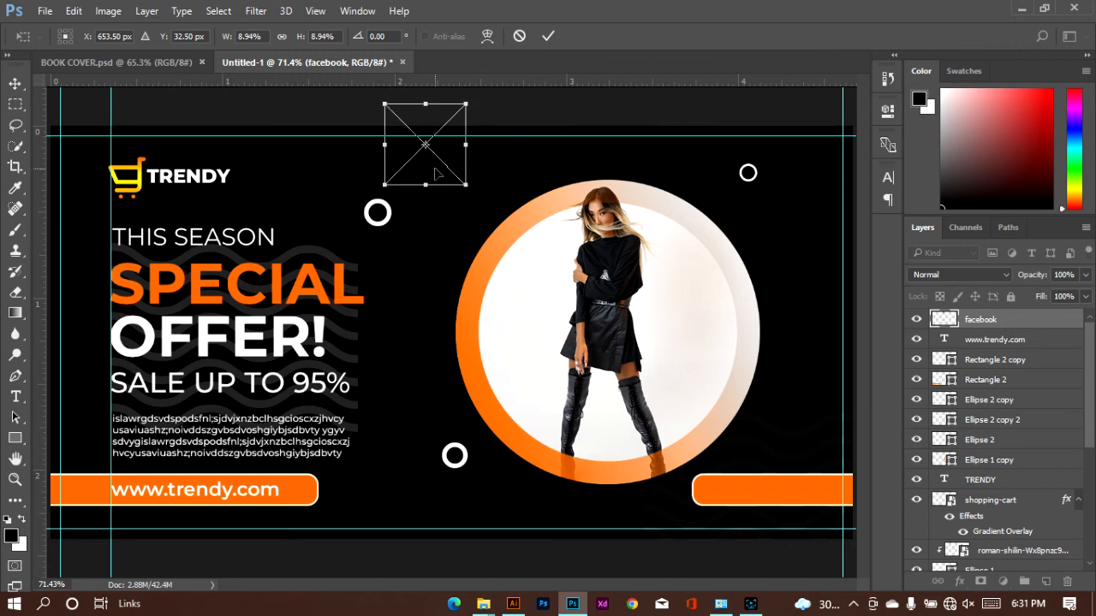
drag(436, 174, 705, 453)
key(shift+Down)
key(shift+Down)
key(shift+Down)
key(shift+Down)
key(shift+Down)
key(shift+Down)
key(shift+Down)
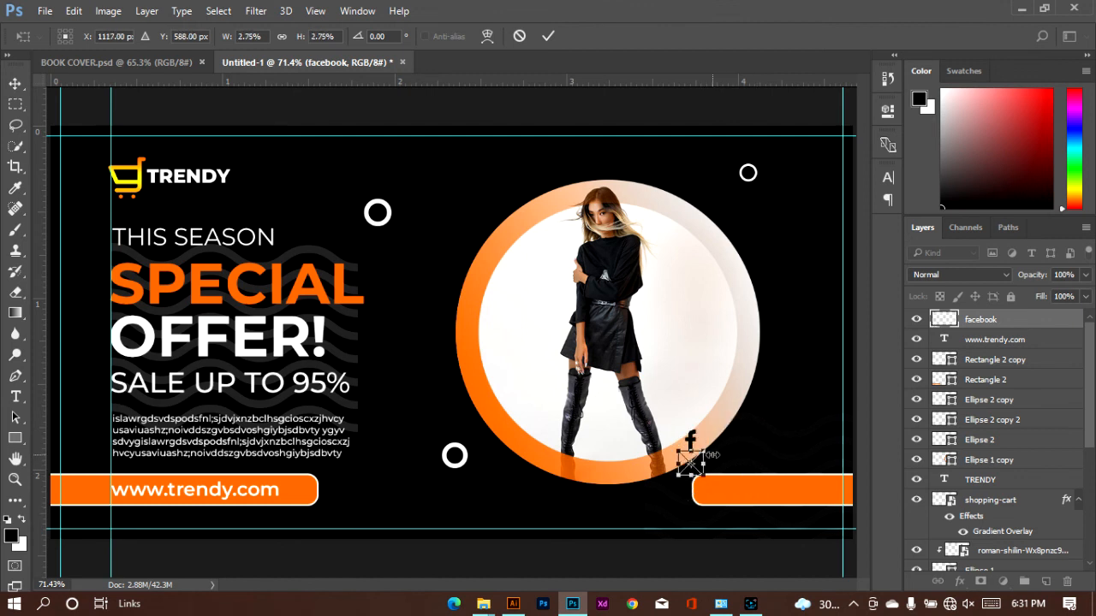
Shift the facebook icon onto the rounded end of the lower-right orange bar and commit its placement
key(shift+Right)
key(shift+Right)
key(shift+Right)
key(shift+Right)
key(shift+Down)
key(shift+Down)
key(shift+Right)
key(shift+Right)
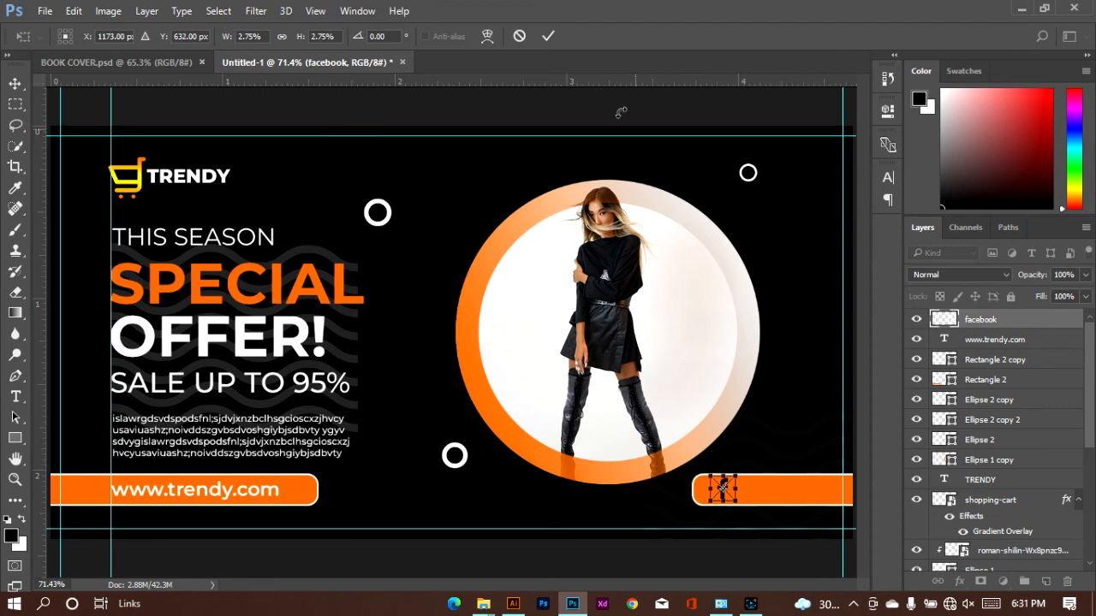
click(548, 37)
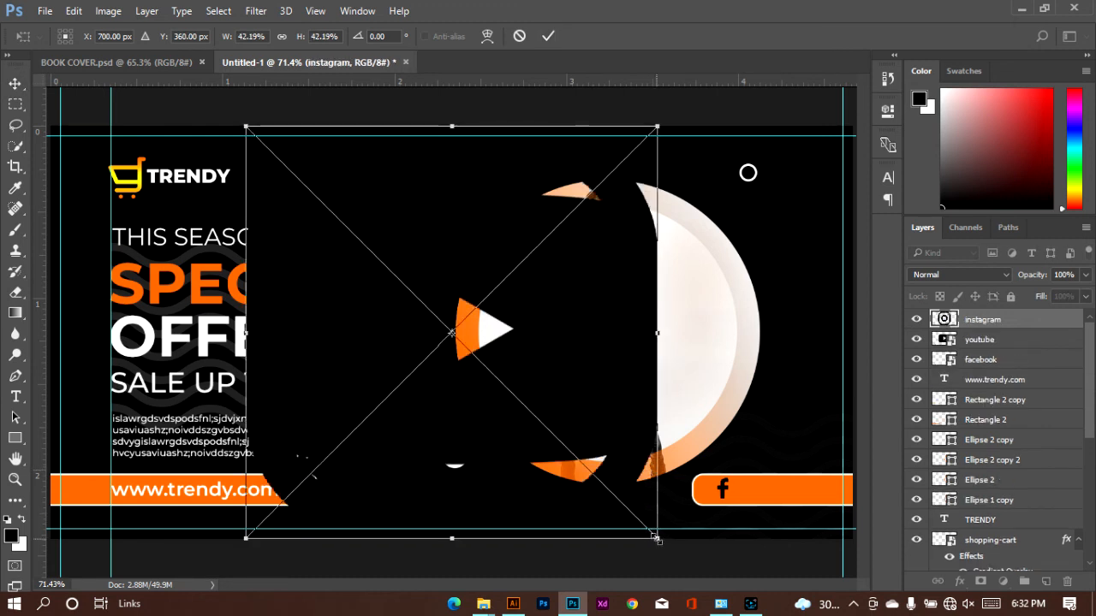
Scale the instagram icon to about 3.16% wide by 2.93% high and place it just right of the facebook icon
drag(657, 538, 759, 498)
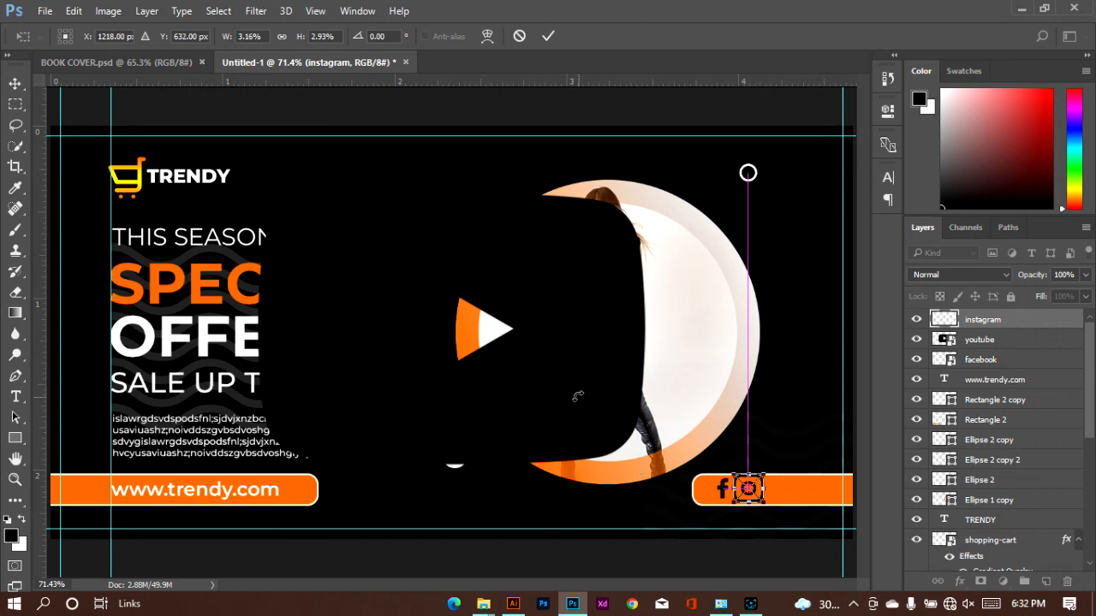
click(548, 36)
Scale the youtube icon to about 3.45%, move it just right of the instagram icon, and commit the placement
click(601, 368)
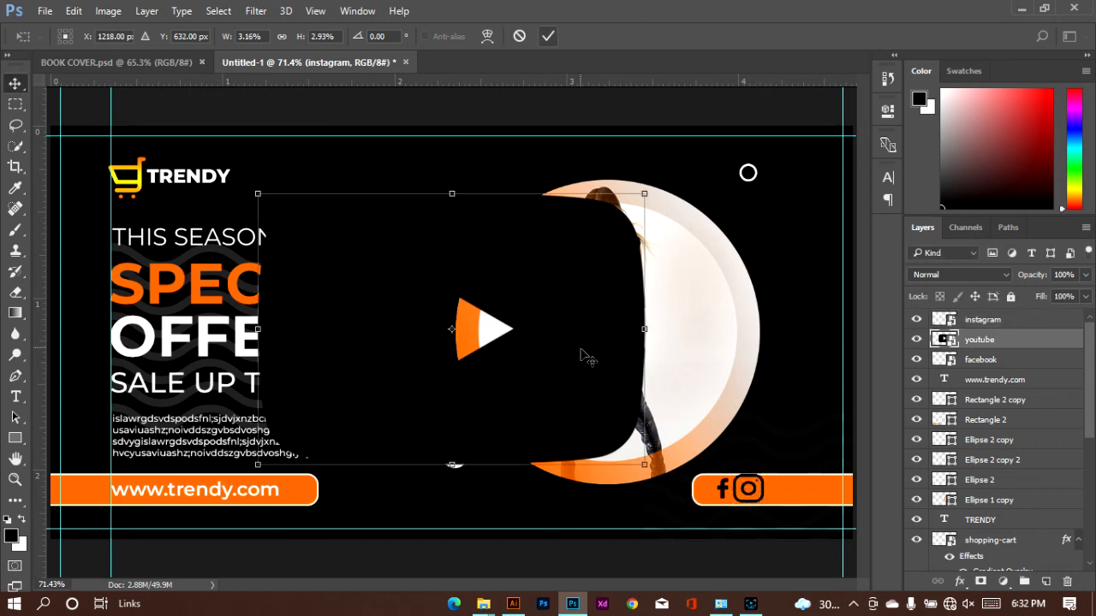
drag(644, 464, 809, 490)
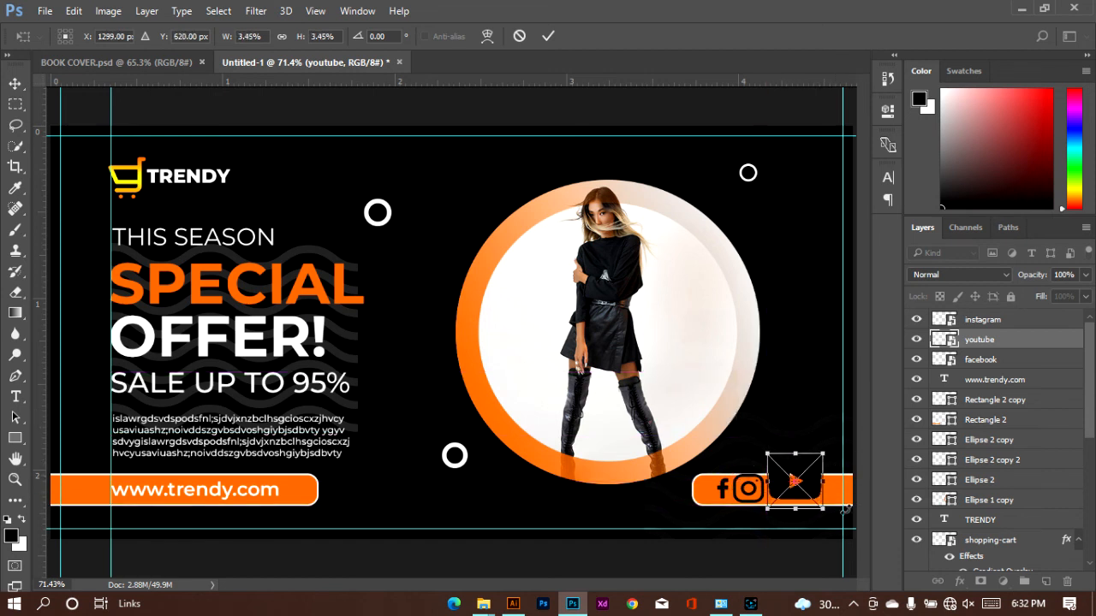
scroll(844, 510, up, 4)
scroll(810, 511, up, 3)
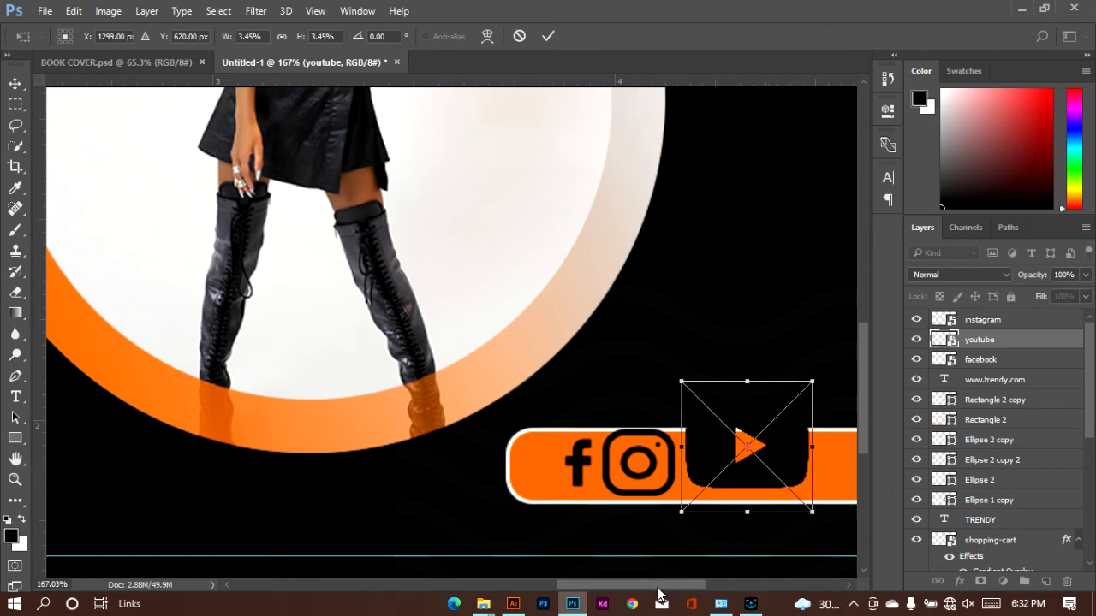
drag(658, 589, 691, 584)
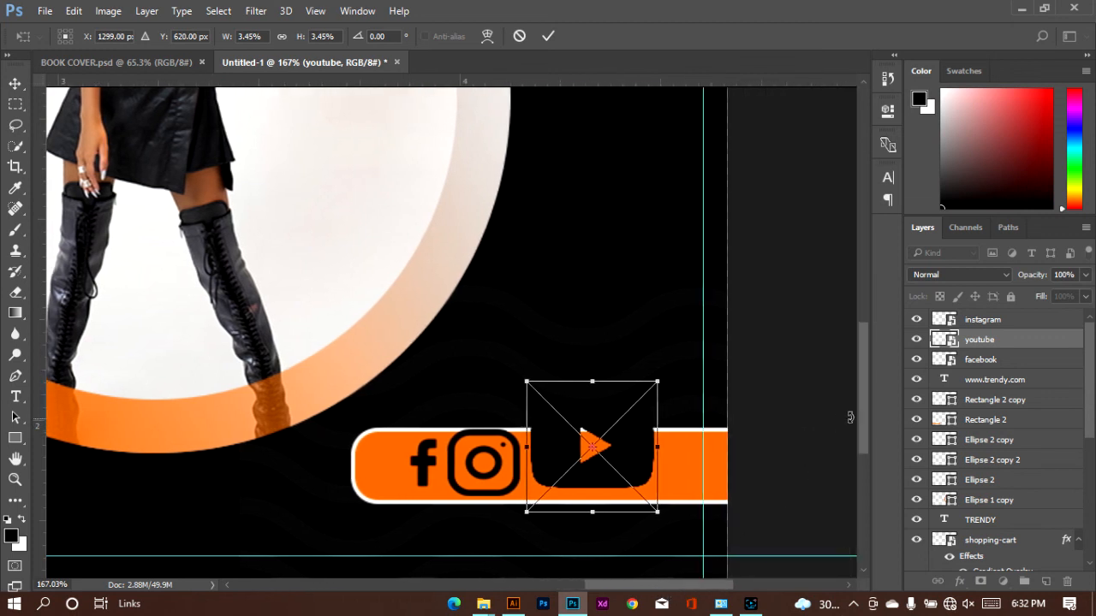
drag(866, 412, 865, 452)
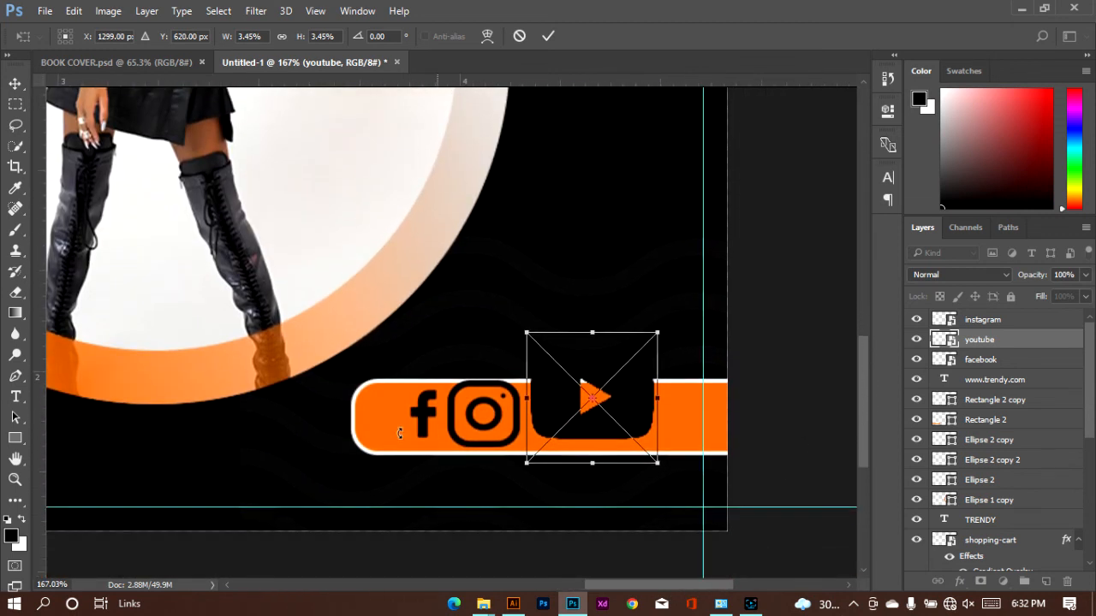
click(17, 460)
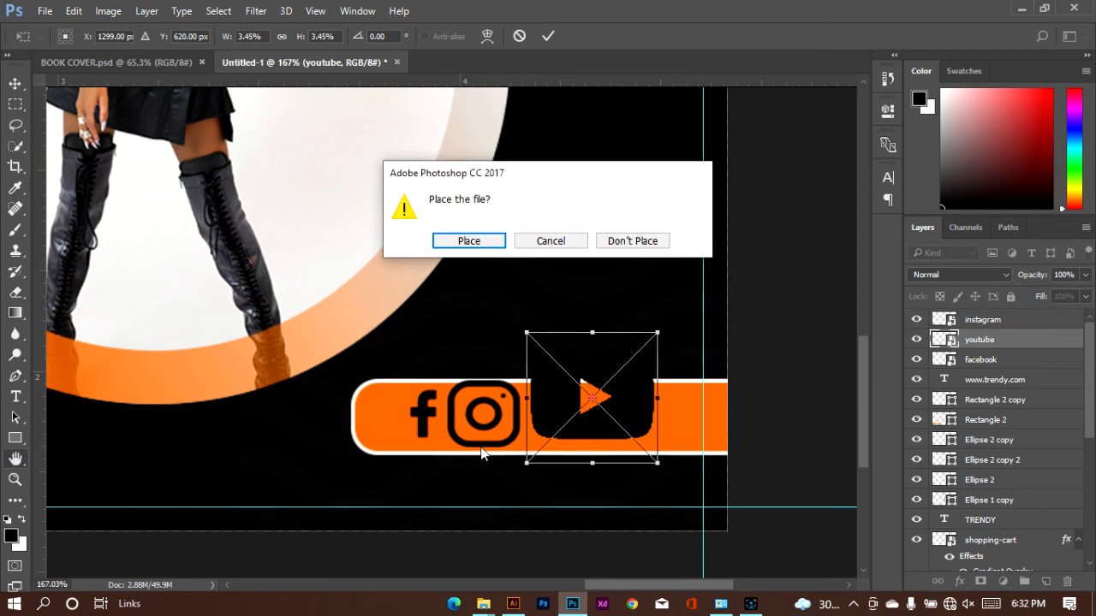
click(468, 243)
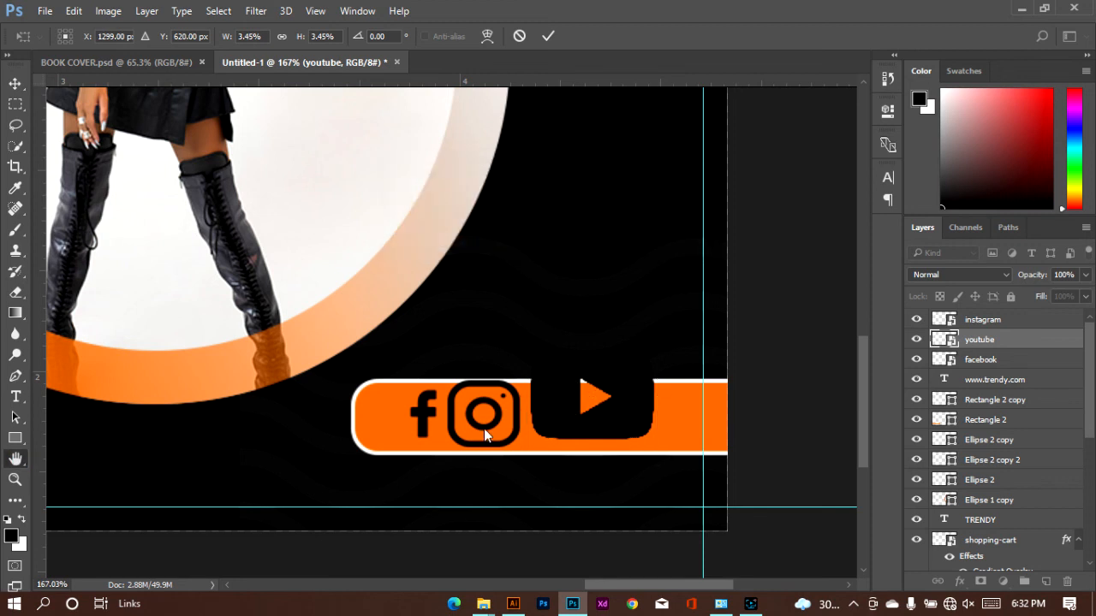
Shrink the youtube icon further to about 1.62% and center it vertically within the orange bar, leaving a gap after the instagram icon
drag(599, 534, 474, 360)
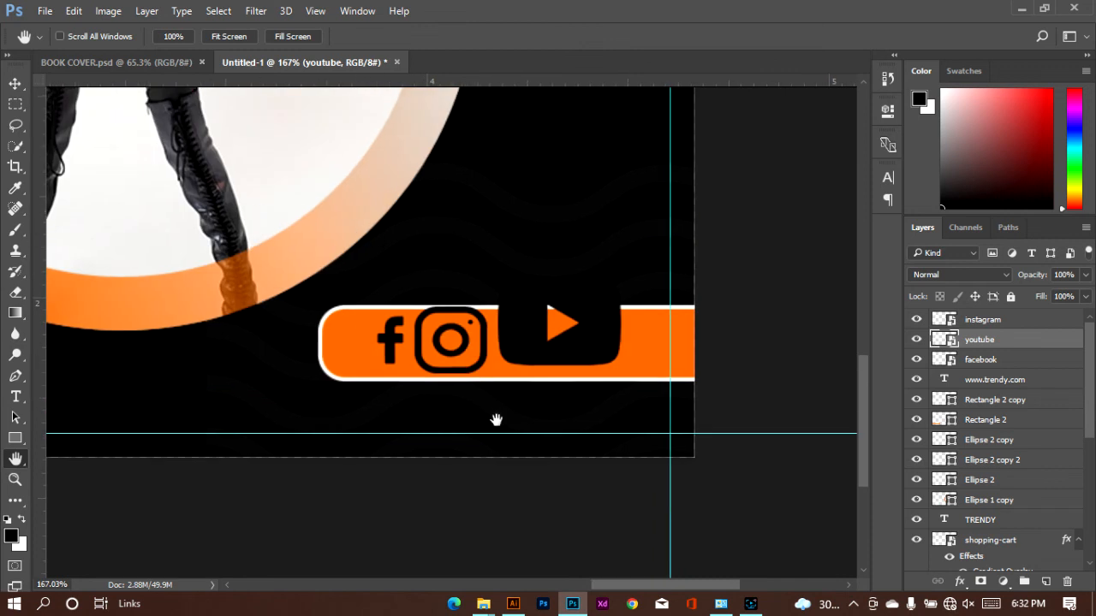
click(16, 83)
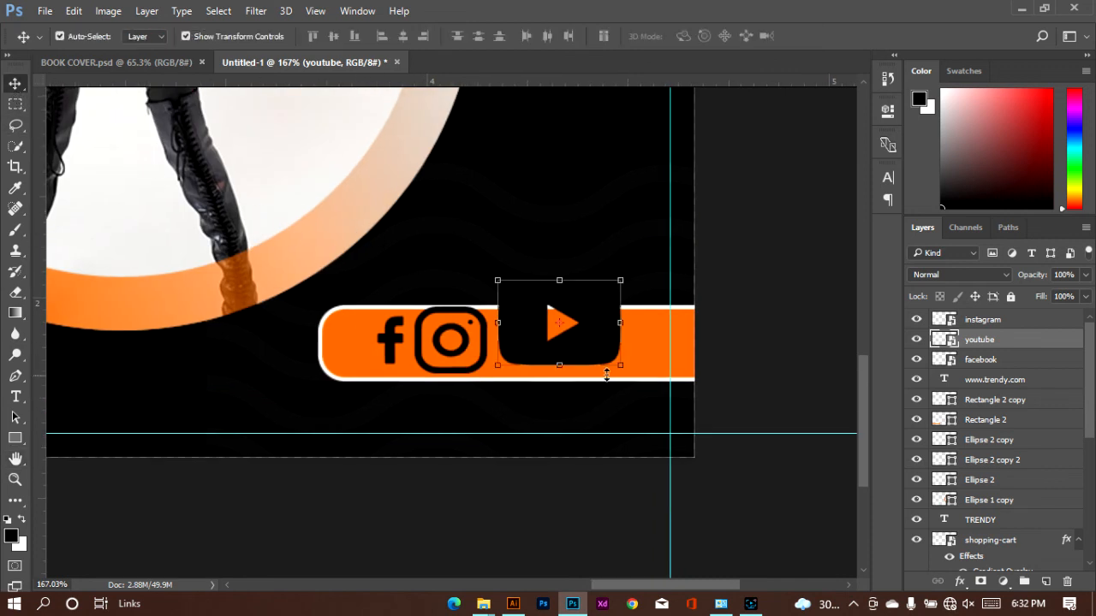
drag(620, 365, 596, 358)
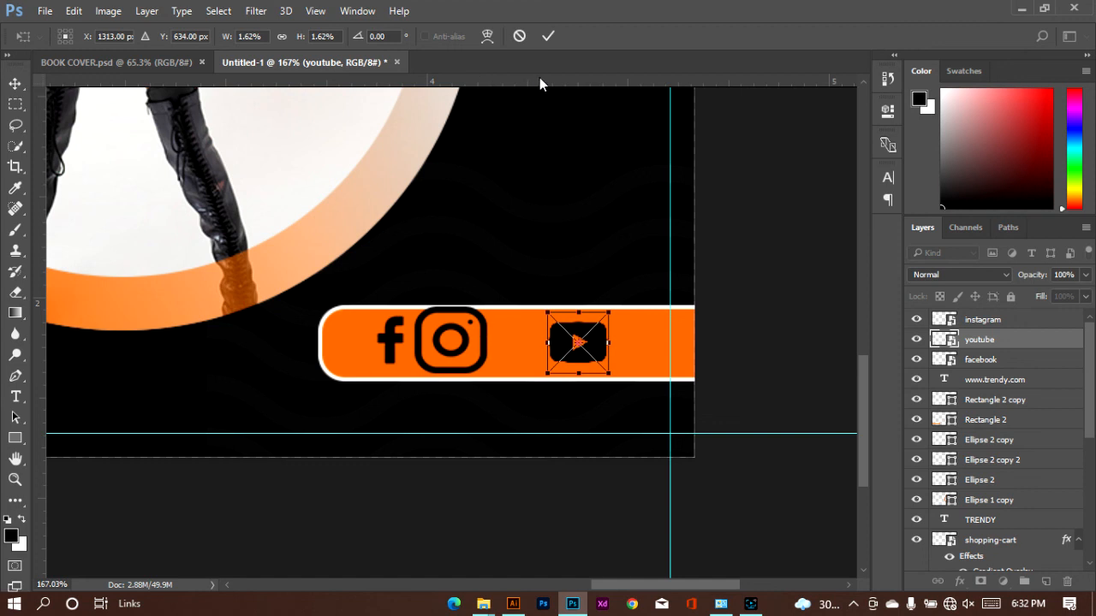
key(Return)
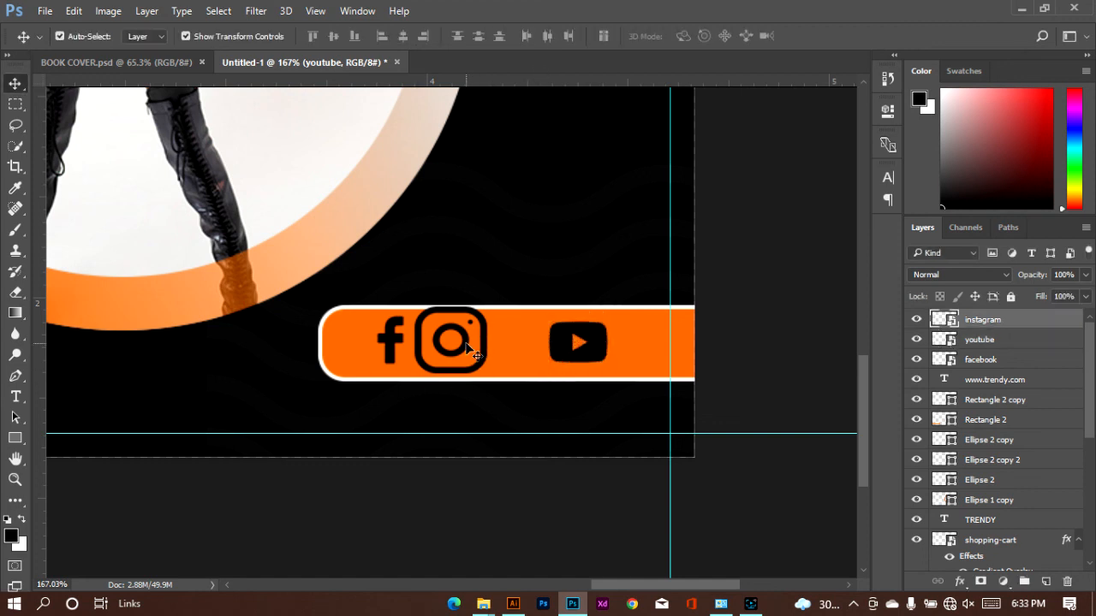
Reduce the instagram icon to about 2.58% by 2.40% and position it midway between the facebook and youtube icons
click(453, 343)
key(ctrl+t)
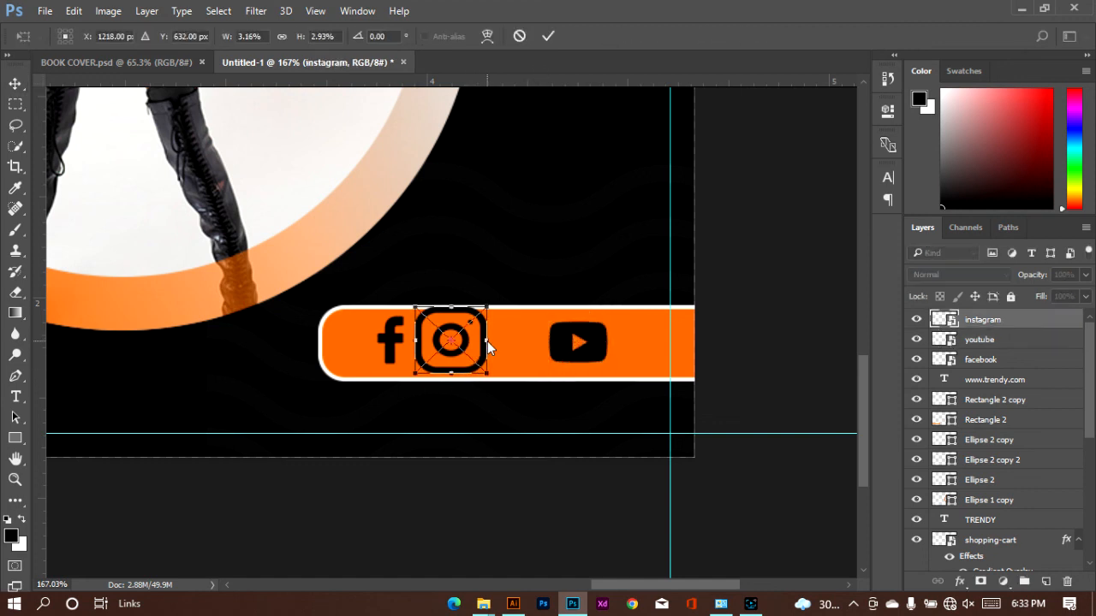
mouse_move(486, 341)
mouse_down()
mouse_move(472, 362)
mouse_move(492, 360)
mouse_up()
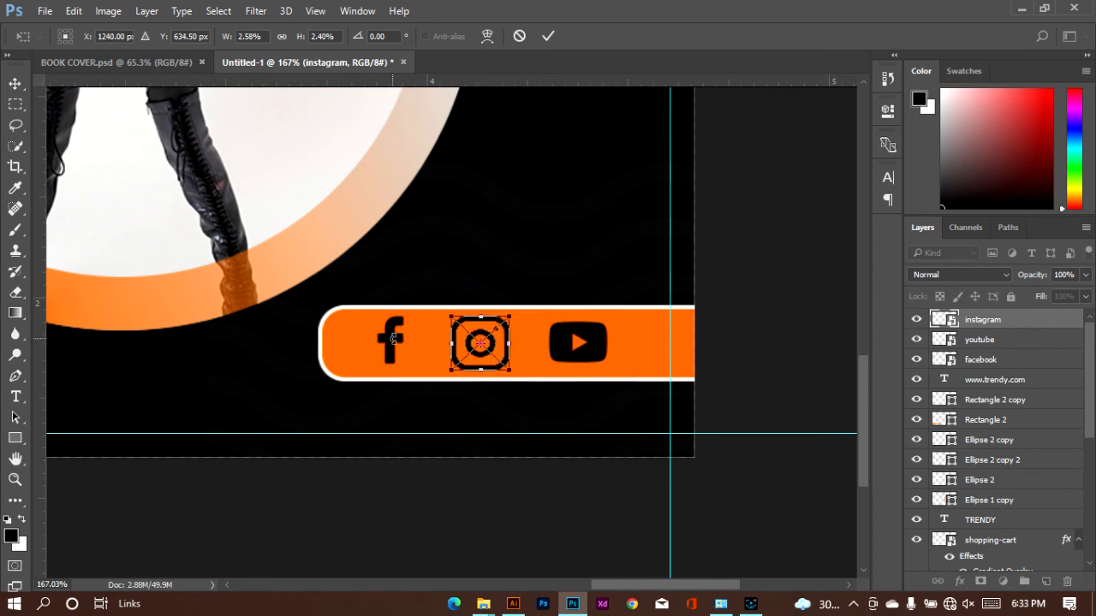
click(548, 35)
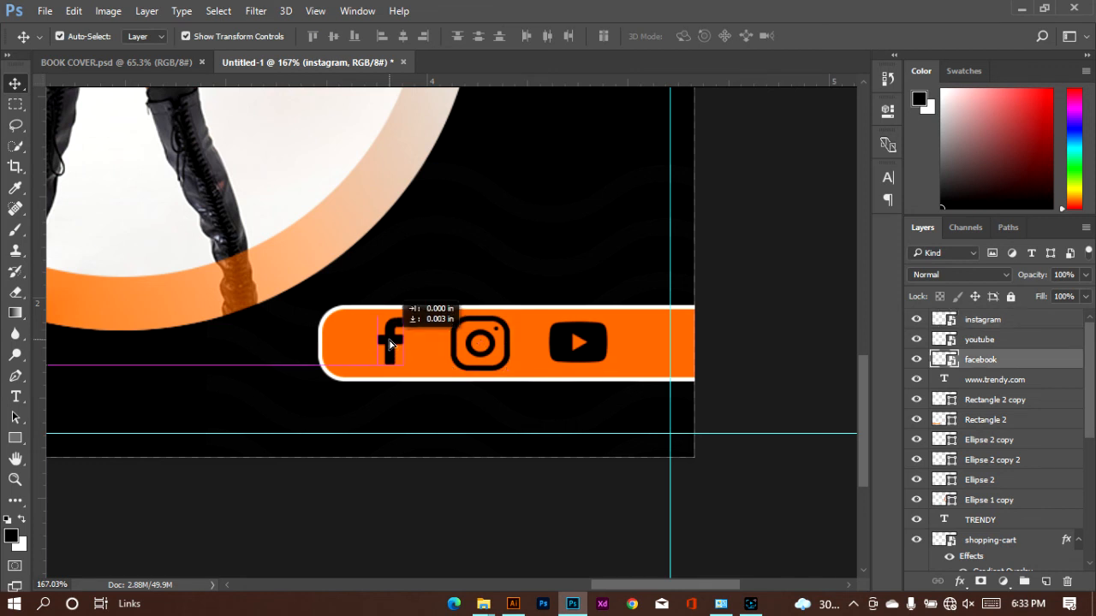